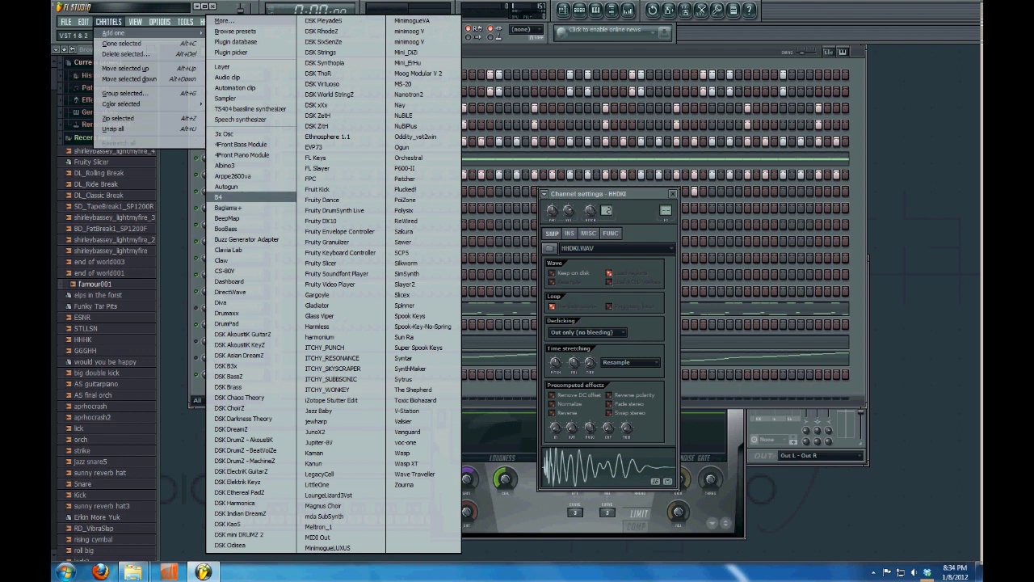
Add a 3x Osc synth channel to Pattern 1's step sequencer
click(231, 134)
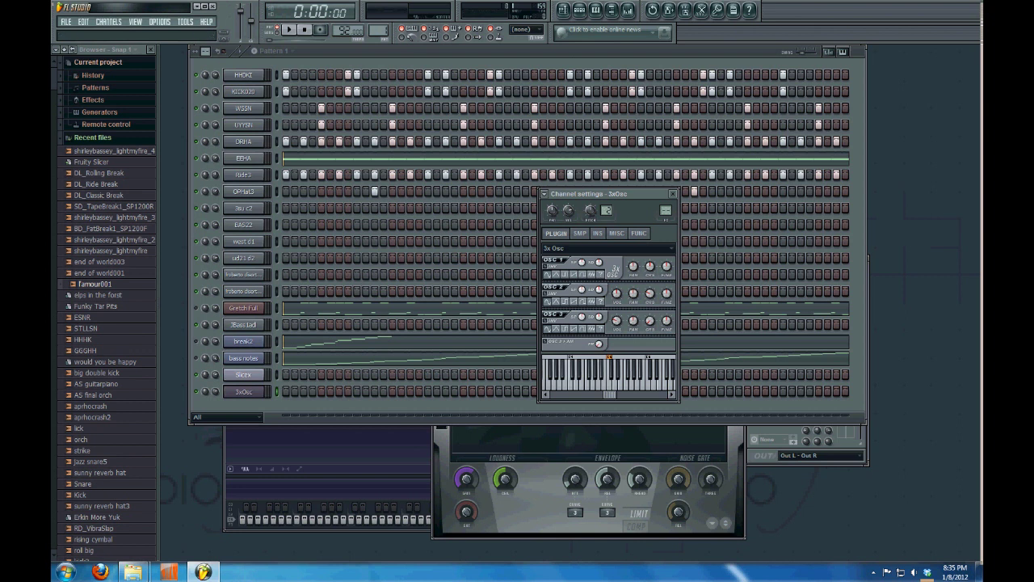
key(alt+o)
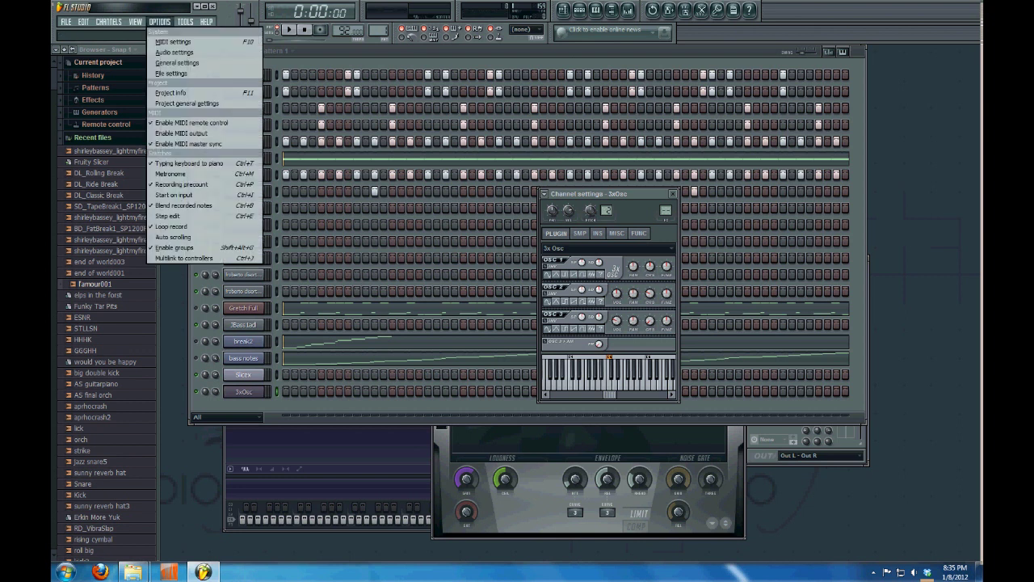
Rescan MIDI devices and select USB Axiom 25 as the MIDI input, then show the Audio settings
key(Down)
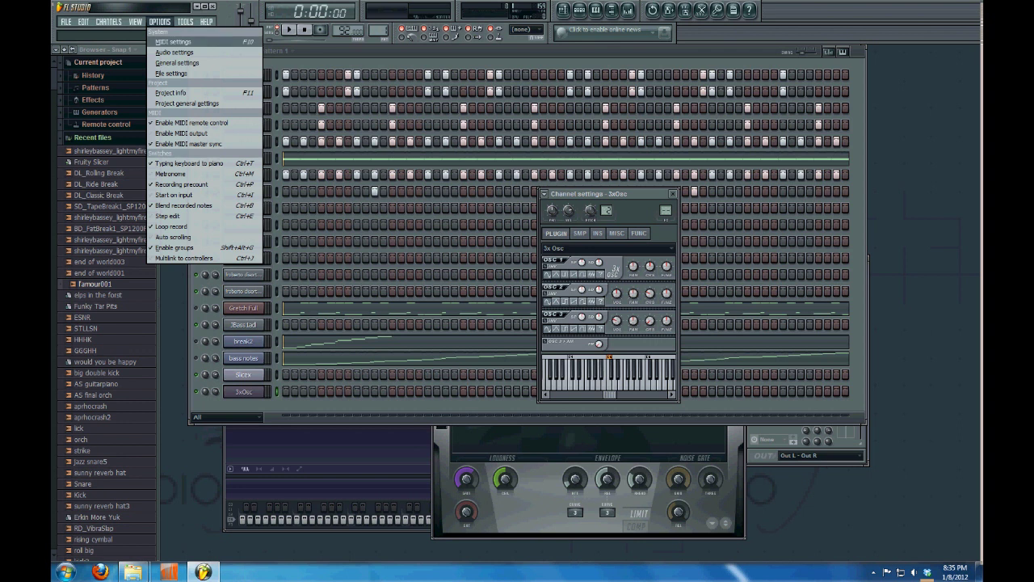
key(Return)
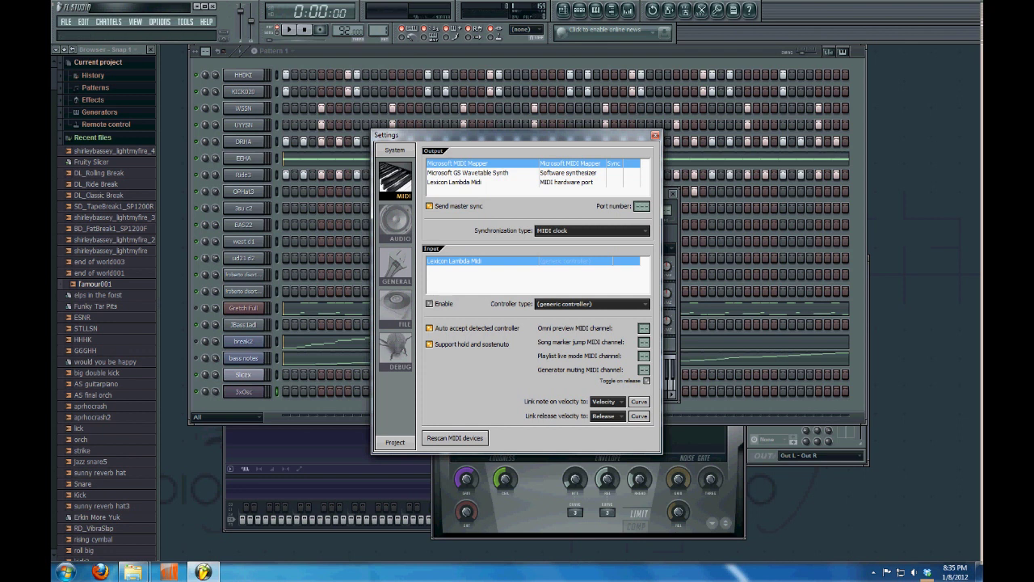
click(455, 438)
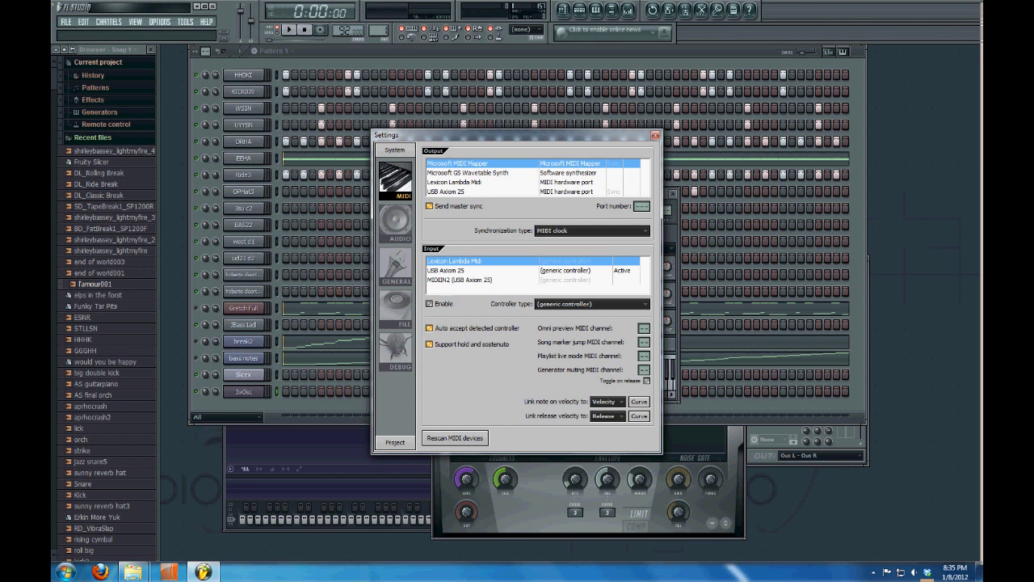
click(453, 270)
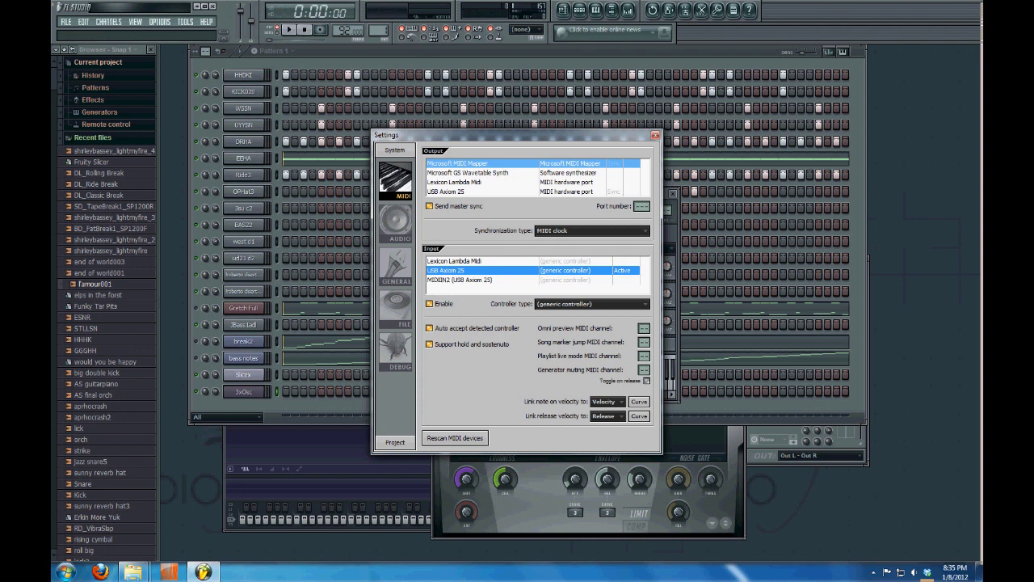
click(395, 222)
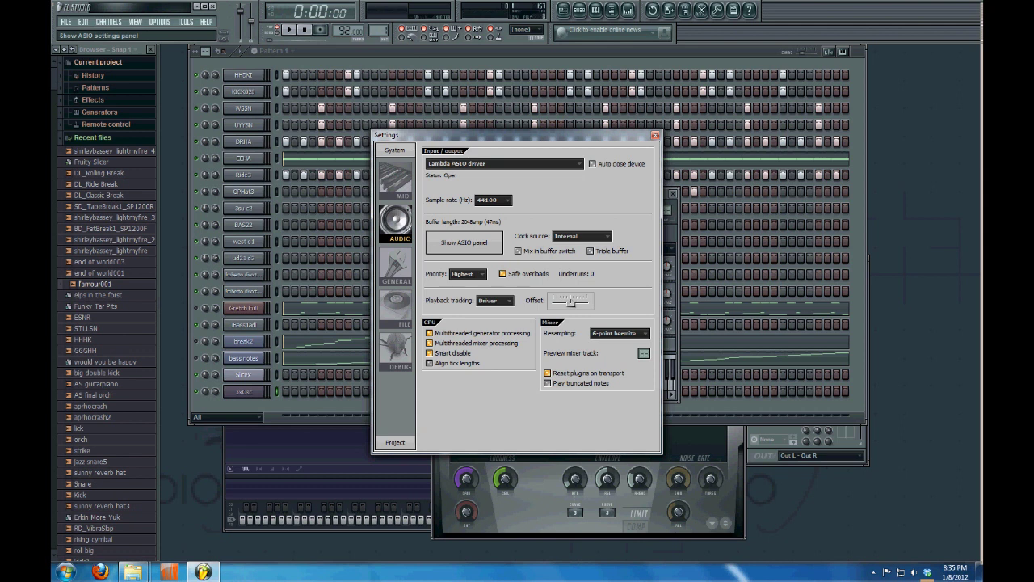
Lower the ASIO buffer latency to 36.1ms and then 10.0ms, and close the settings windows
click(463, 243)
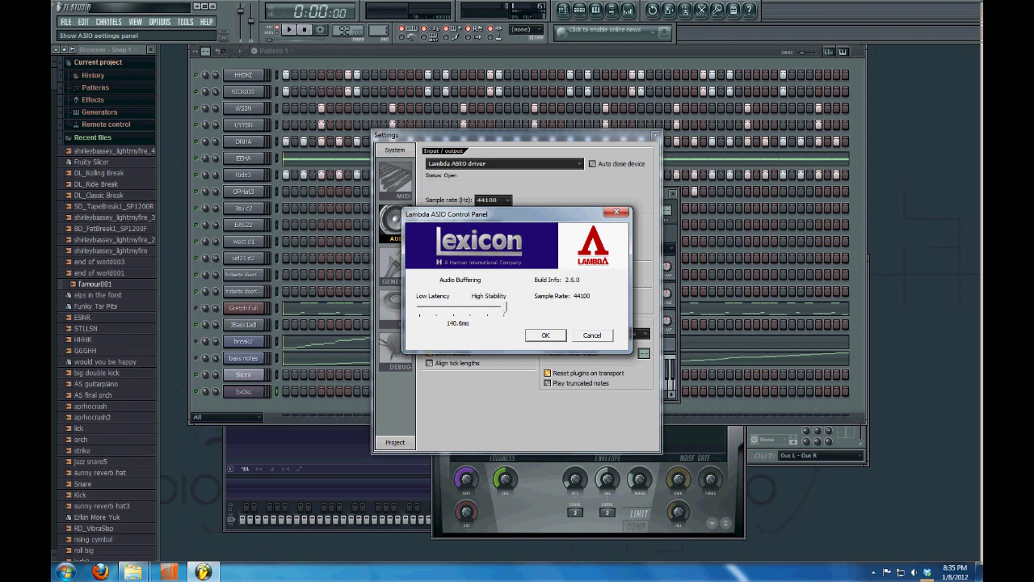
drag(505, 307, 455, 307)
click(546, 335)
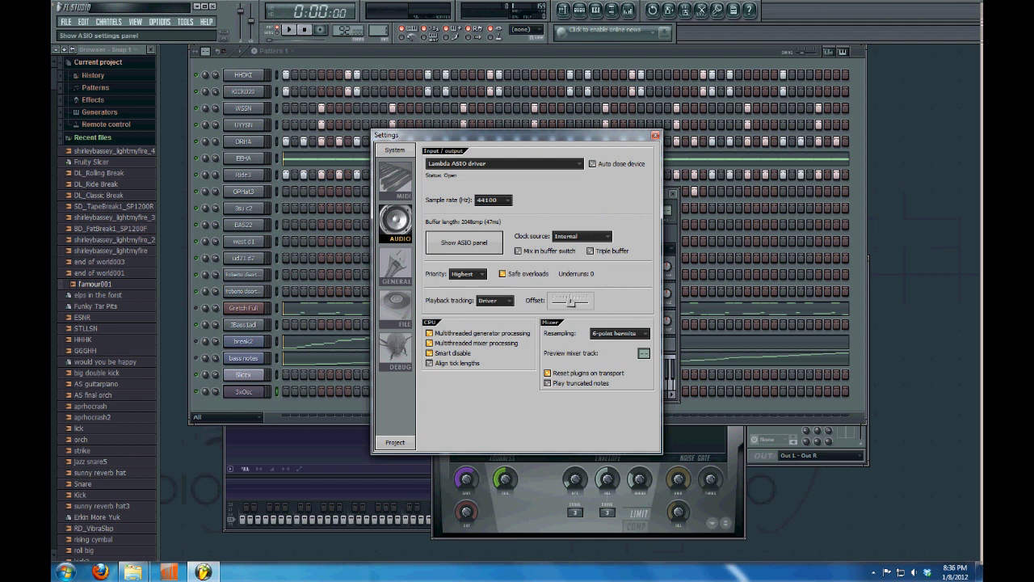
click(463, 242)
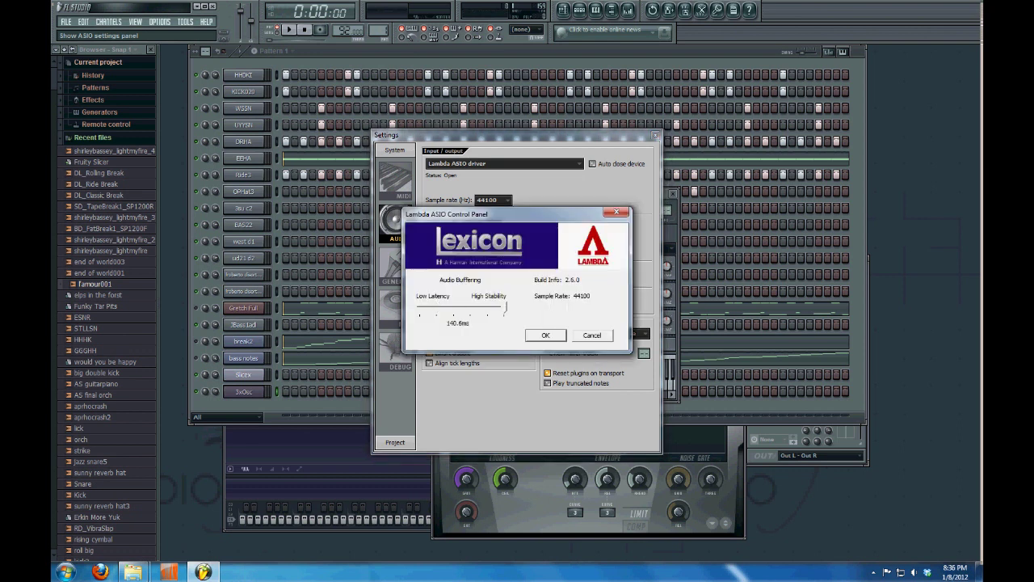
key(Left)
key(Left)
key(Left)
key(Left)
key(Return)
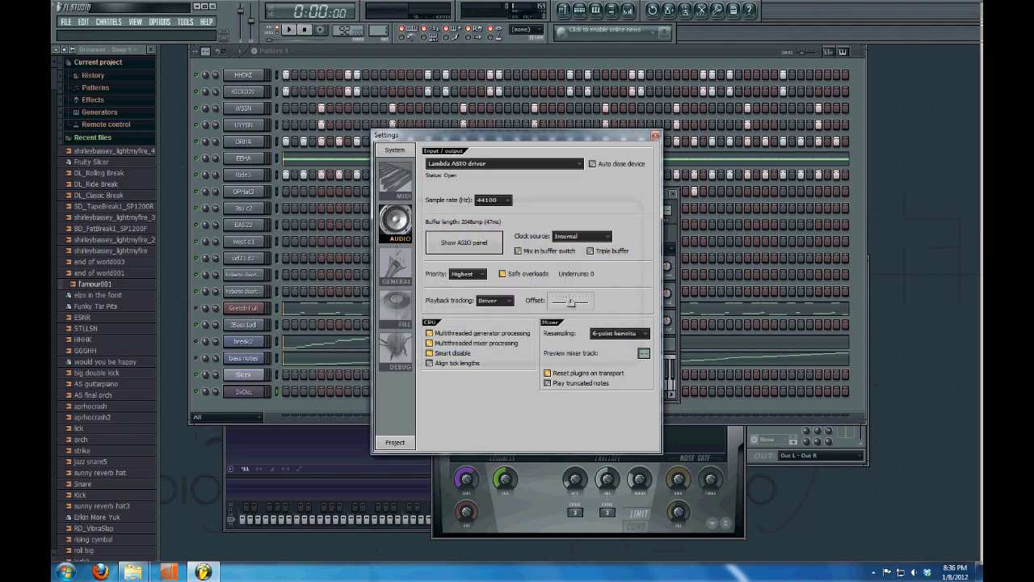
key(Escape)
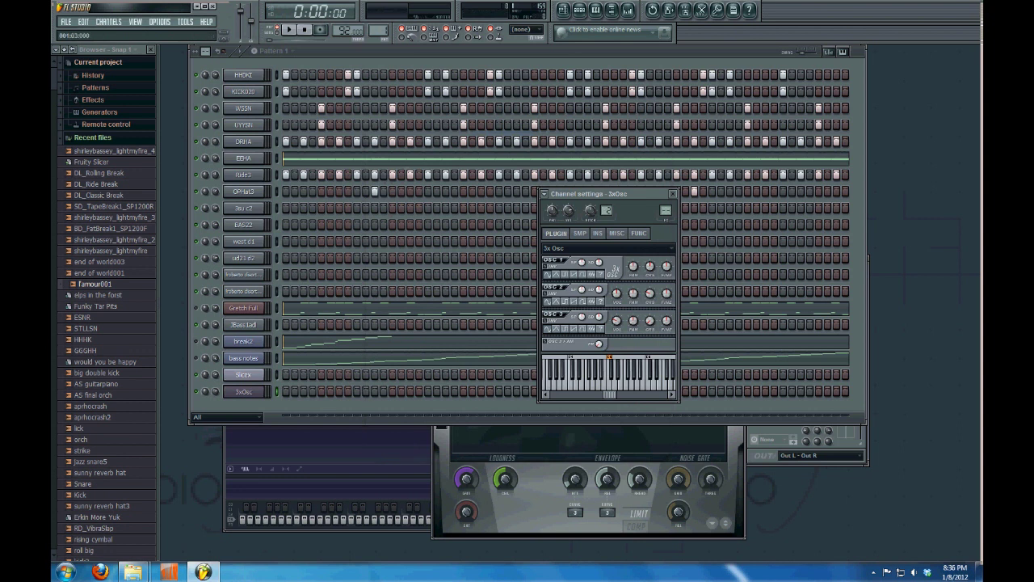
key(Escape)
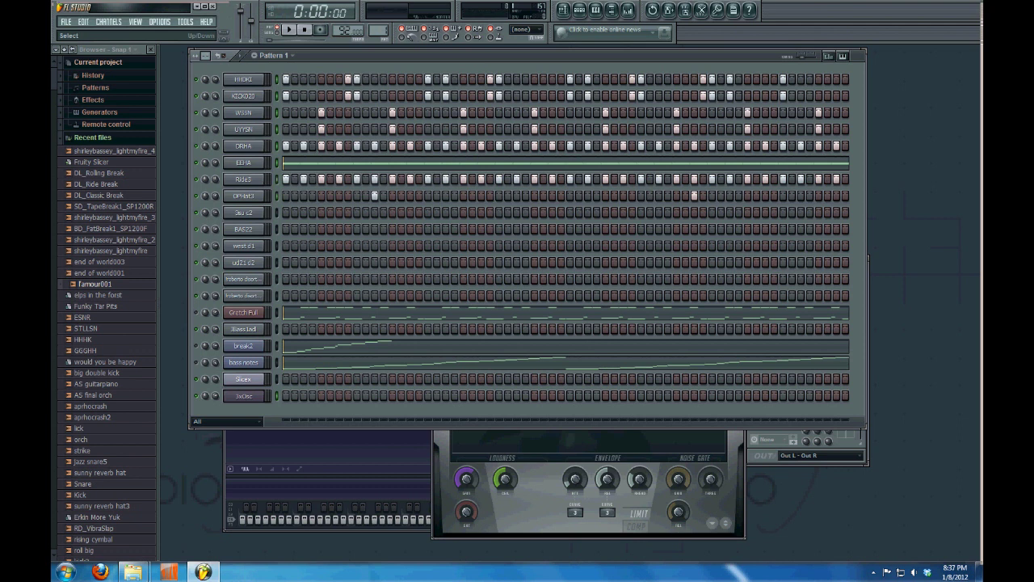
Start playback of Pattern 1's drum channels
key(space)
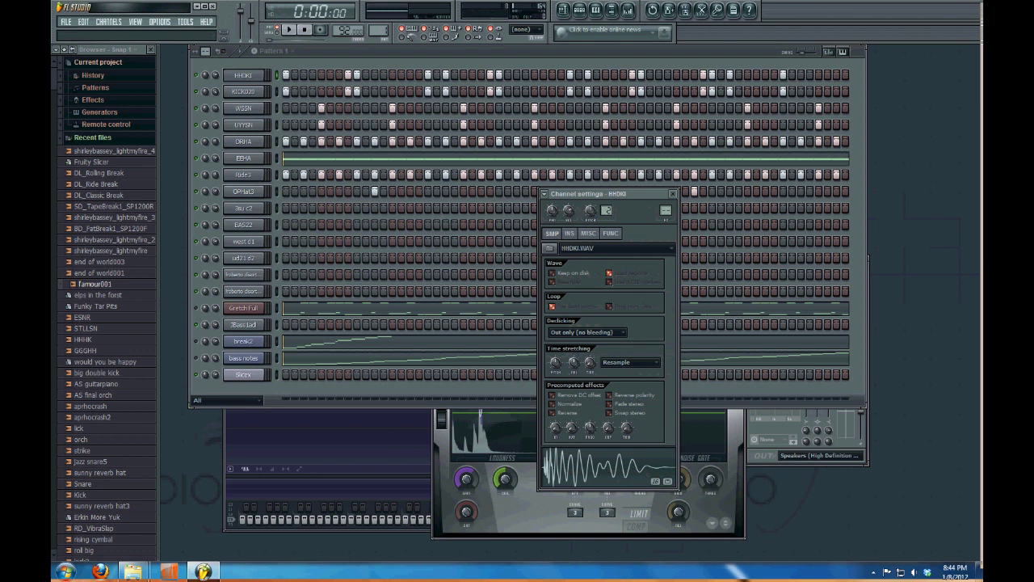
Check the KICK020, WSSN, UIYYSN, DRHA and EEHA channel samples, then open EEHA's piano roll
drag(582, 194, 505, 96)
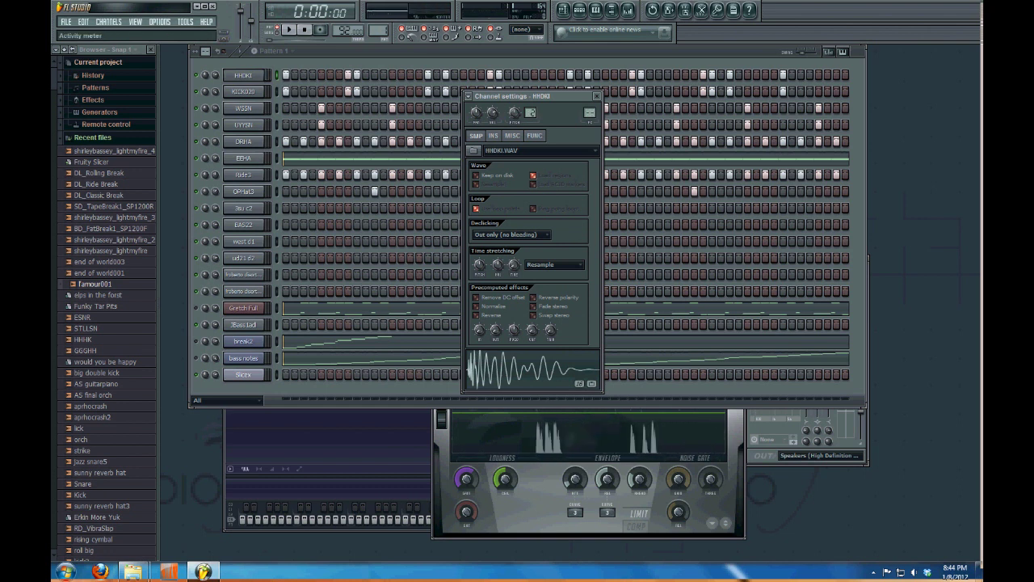
click(243, 91)
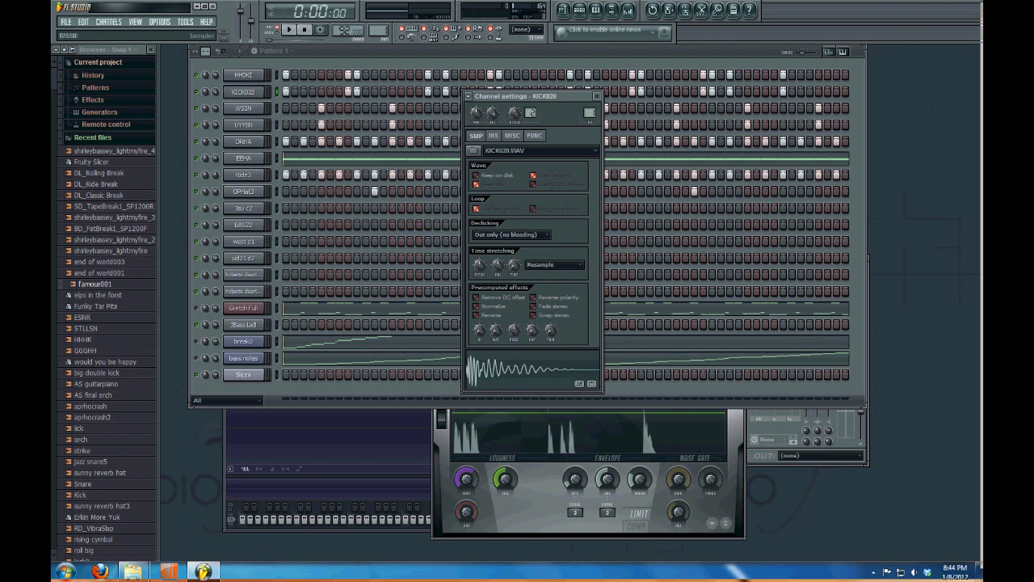
click(244, 107)
click(244, 124)
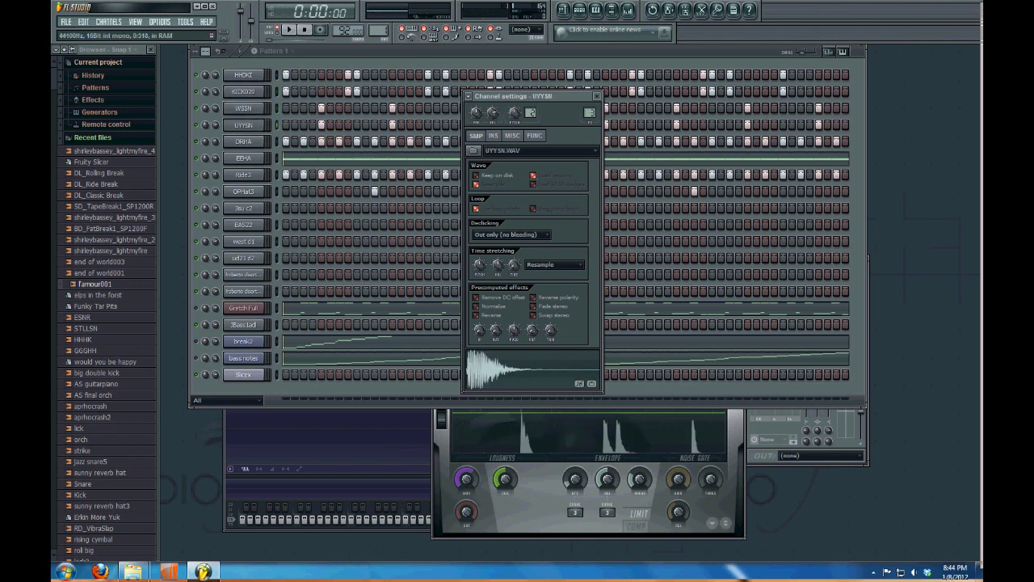
click(243, 141)
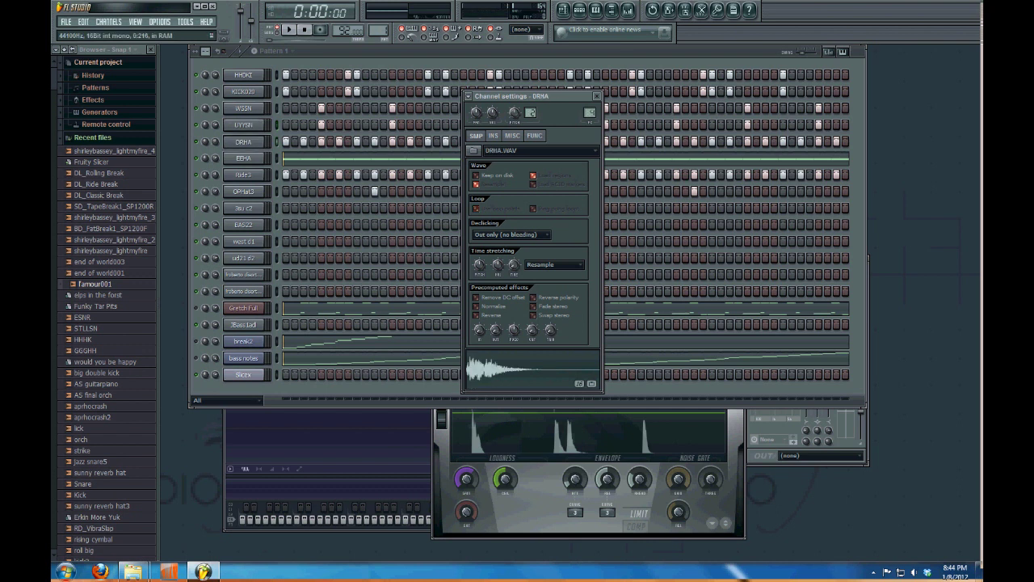
click(243, 157)
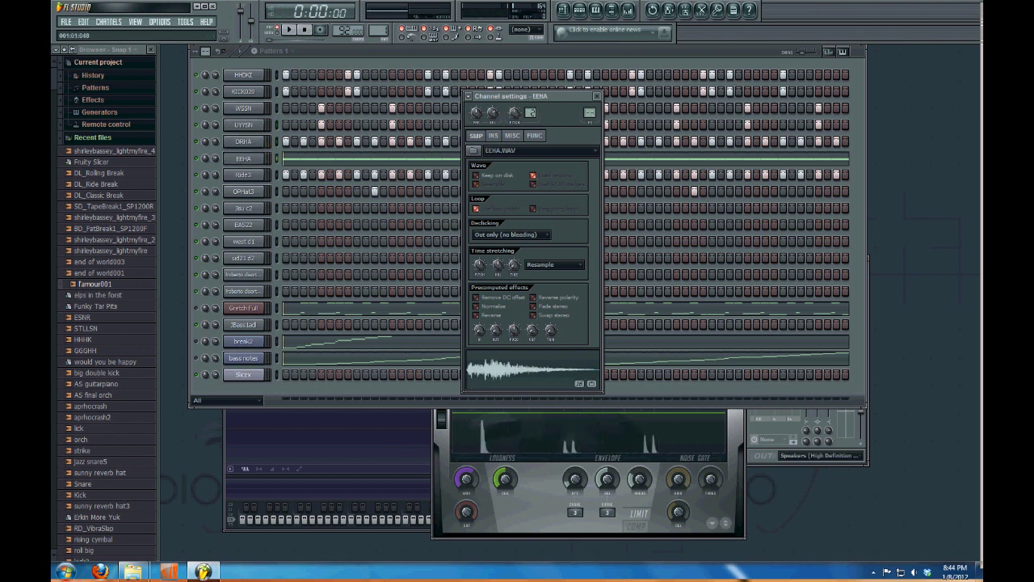
click(294, 159)
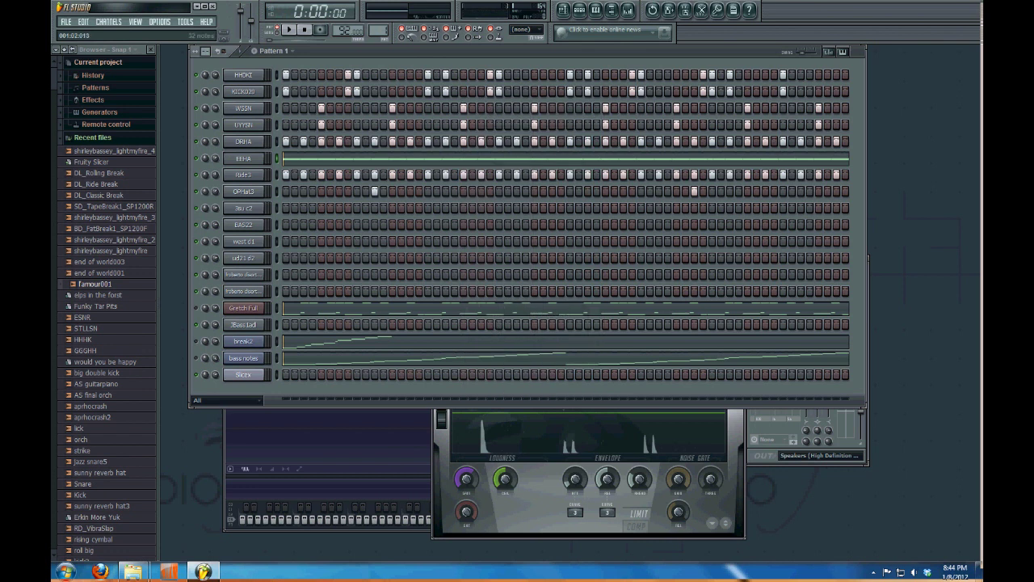
click(294, 158)
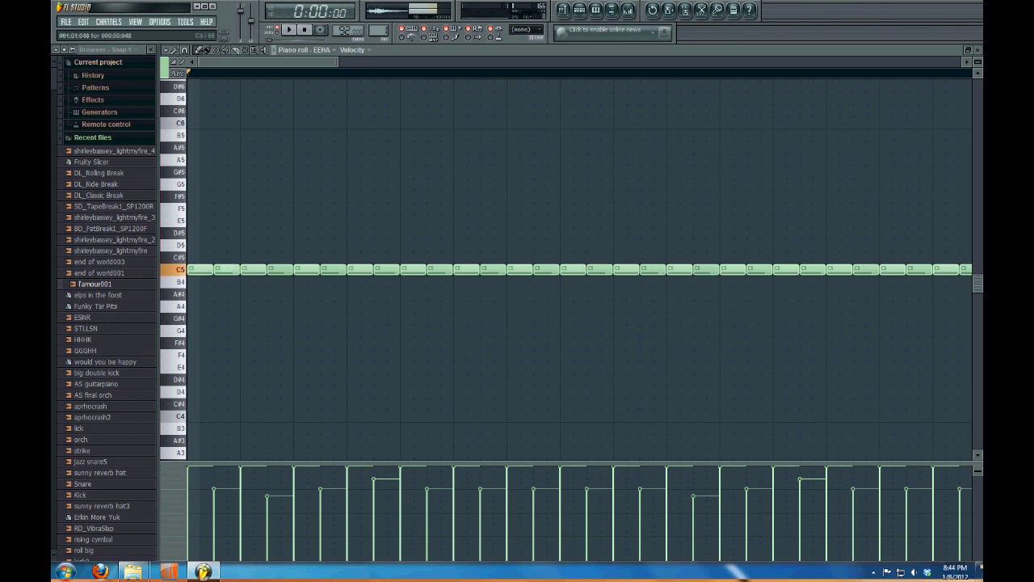
Solo the EEHA channel and play its C5 note loop, viewing it in the piano roll before stopping
key(F7)
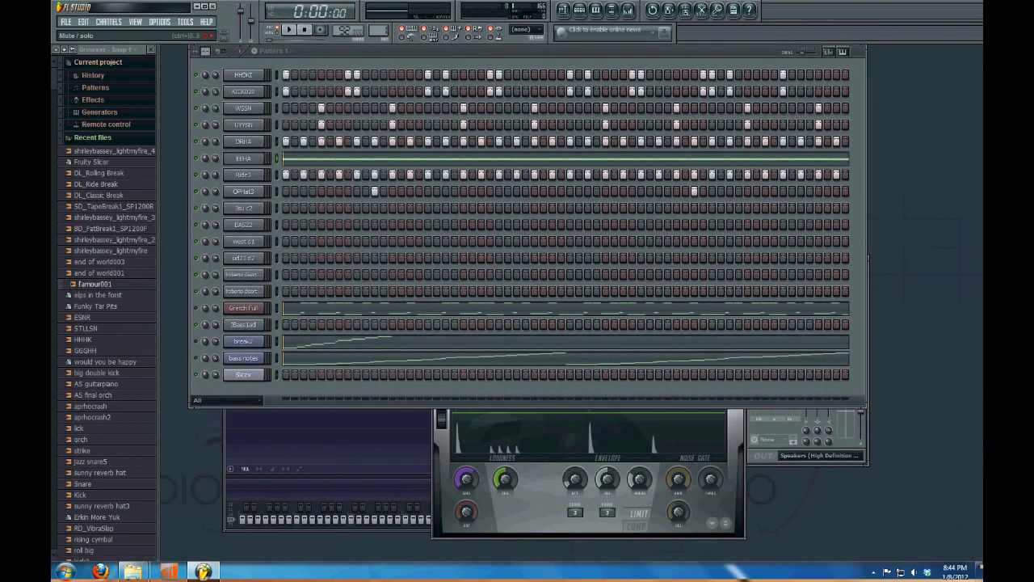
right_click(196, 158)
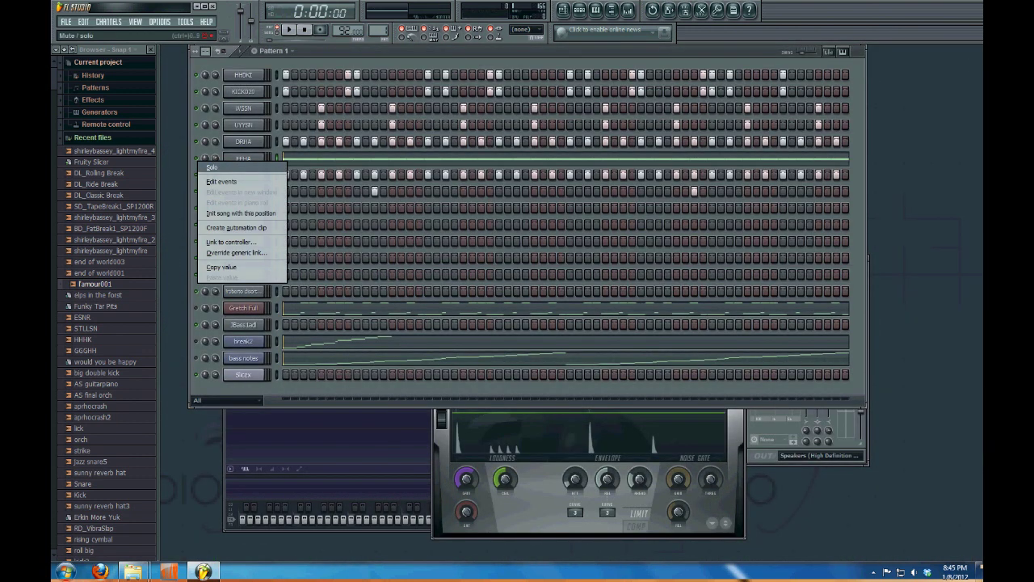
click(211, 167)
key(space)
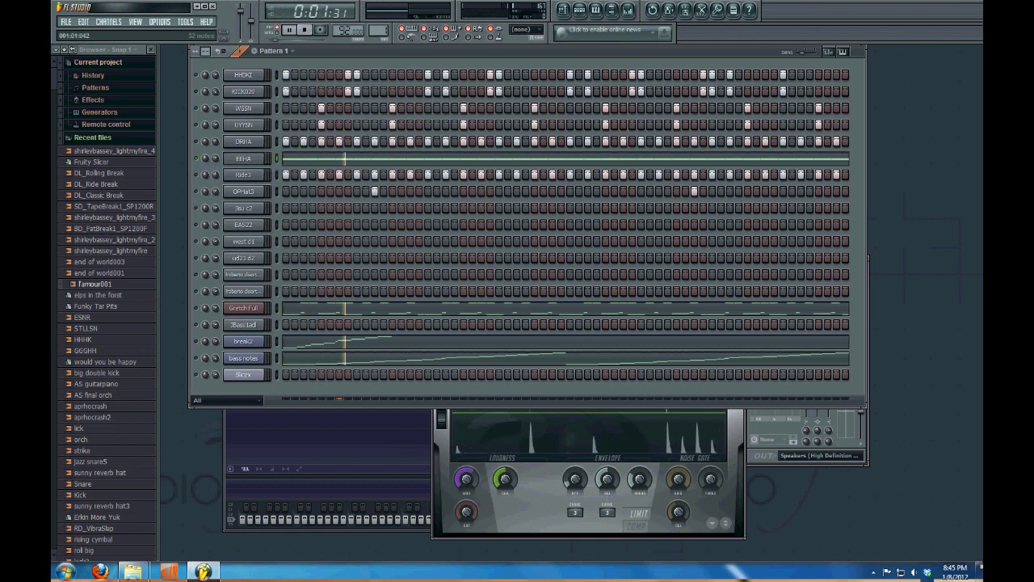
key(F7)
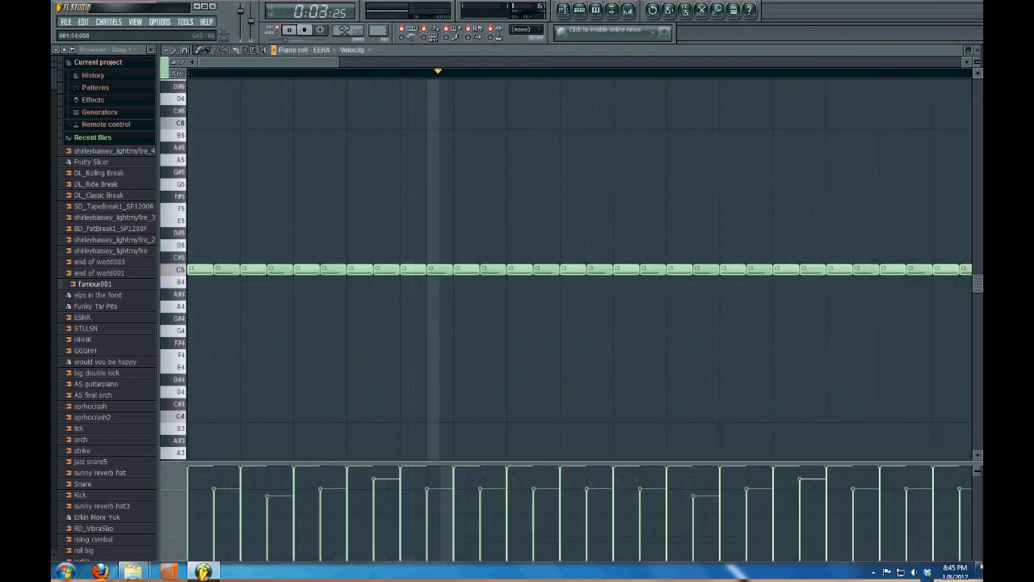
key(F7)
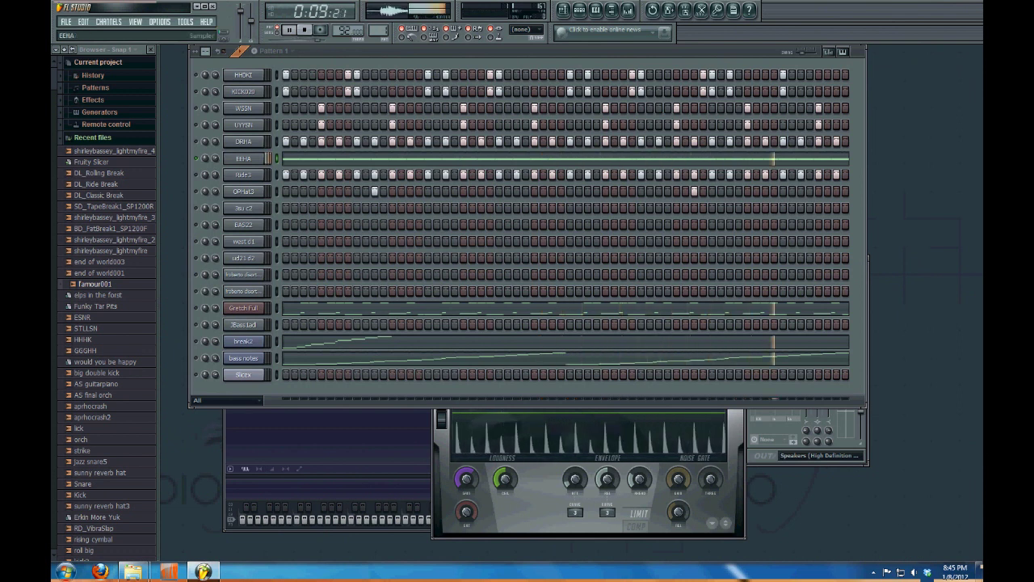
key(space)
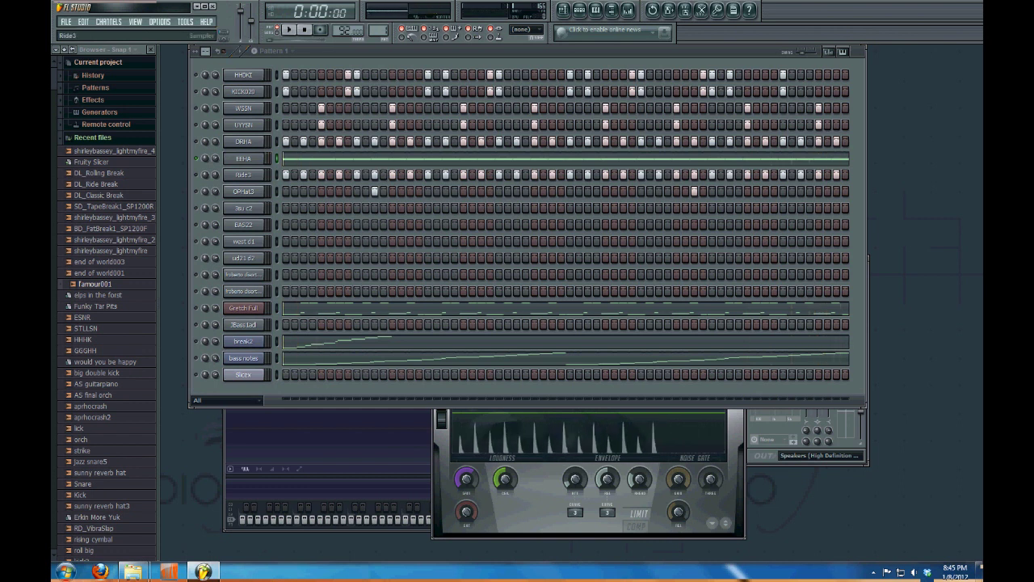
click(243, 174)
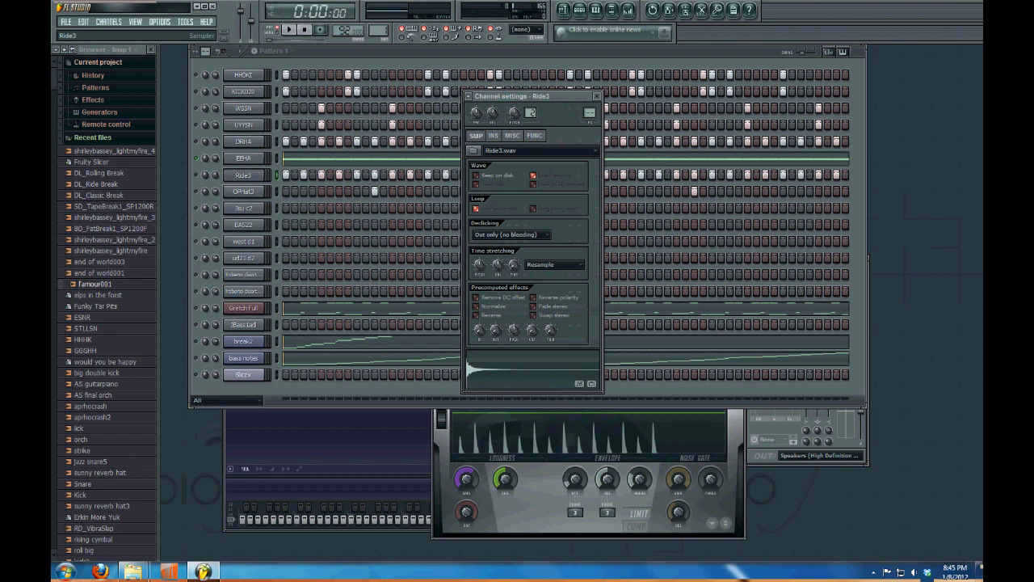
key(Escape)
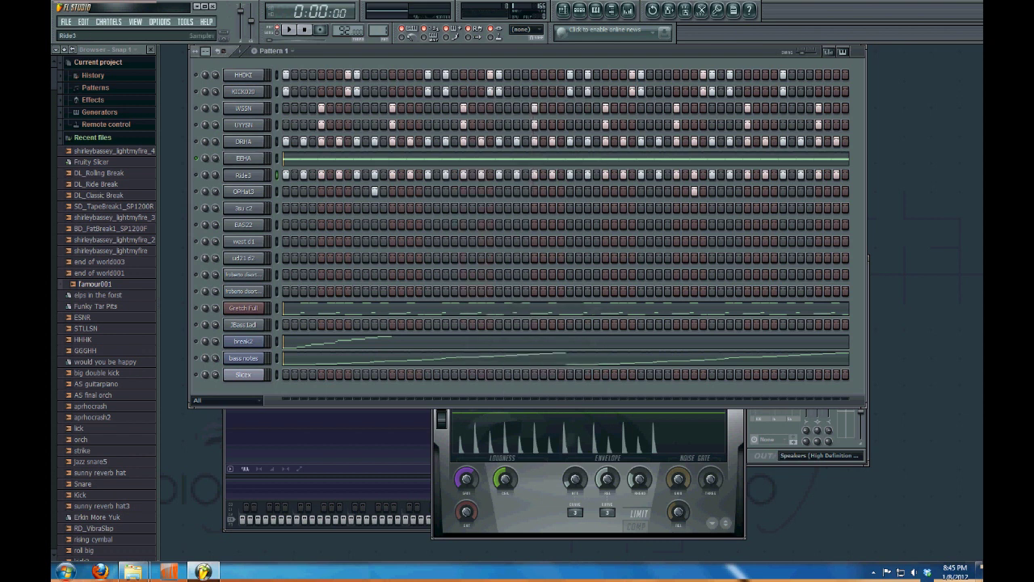
right_click(257, 174)
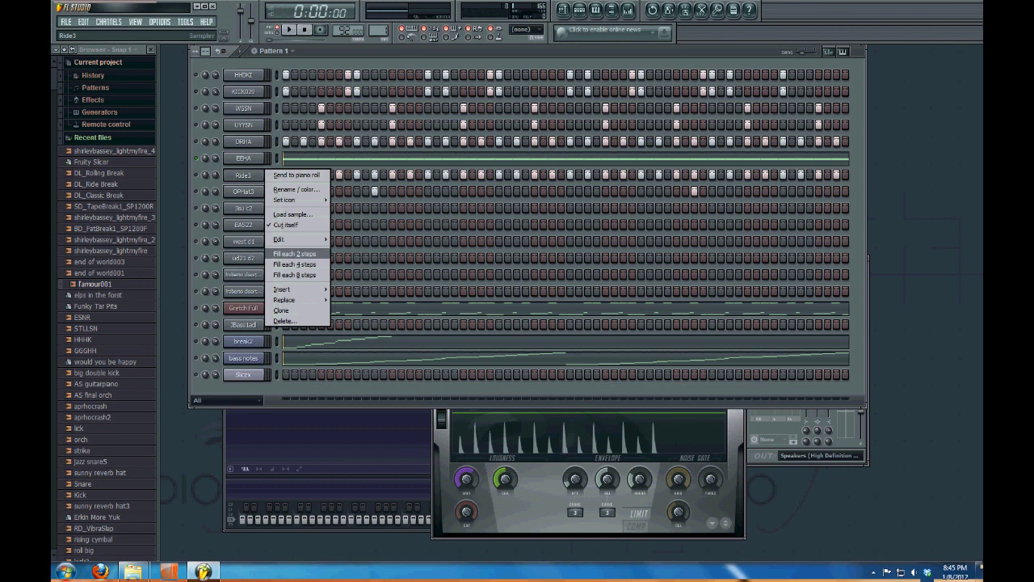
click(295, 254)
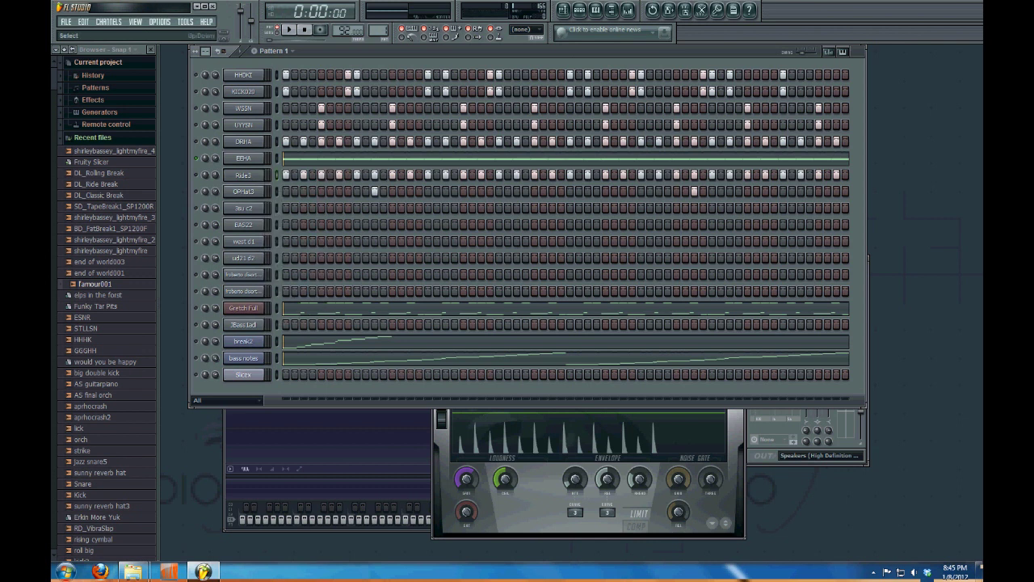
right_click(260, 171)
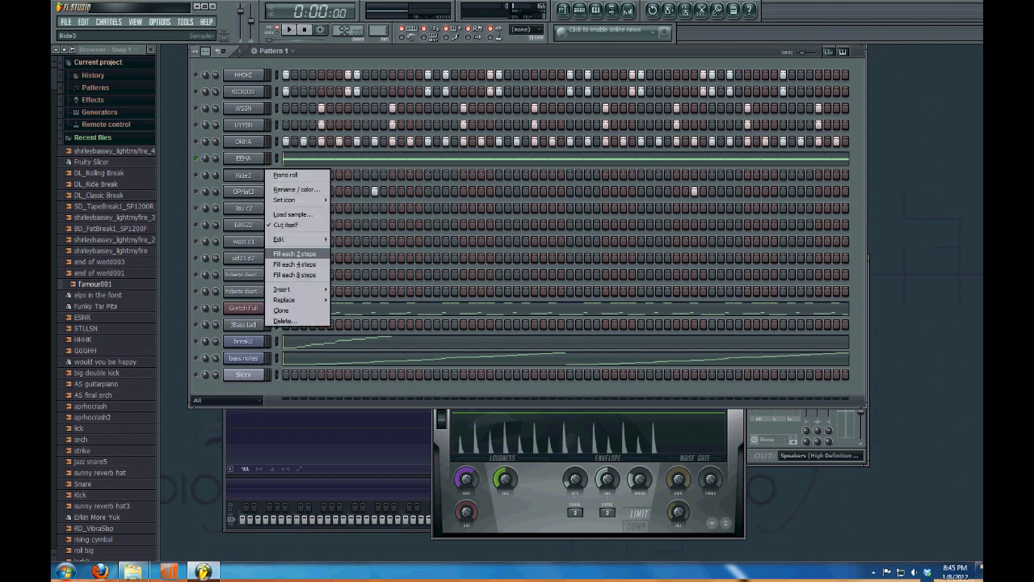
click(295, 253)
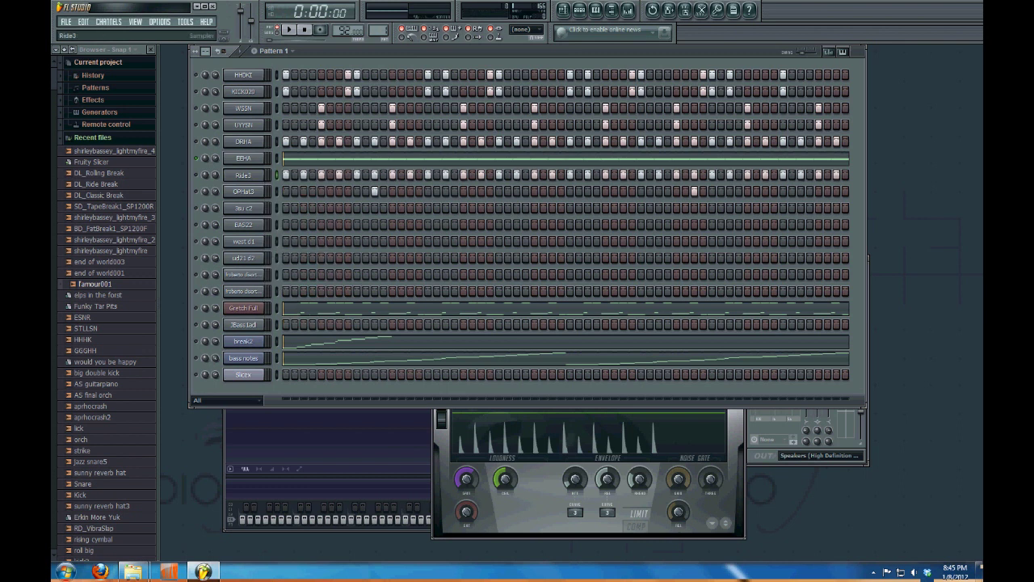
key(space)
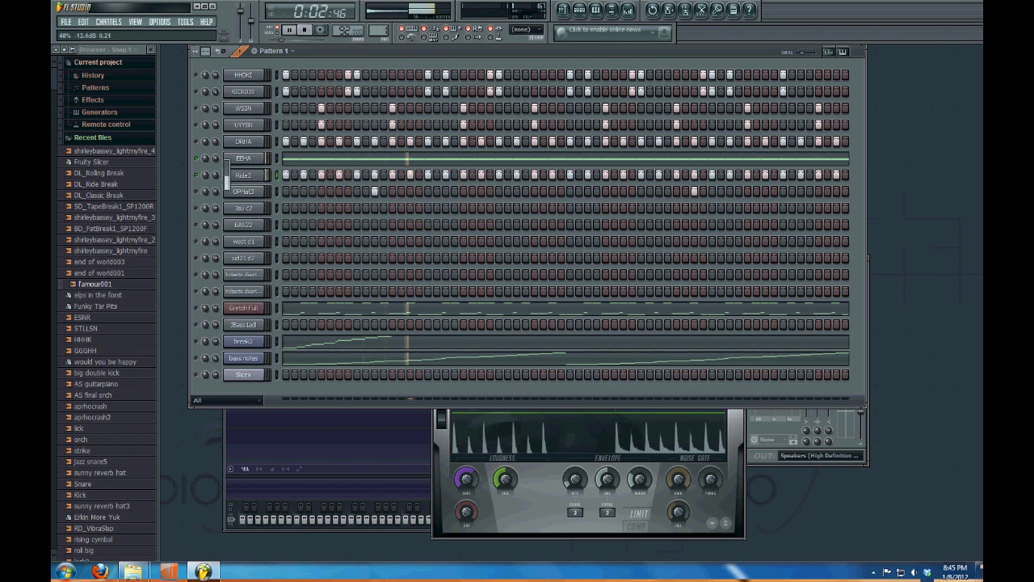
key(space)
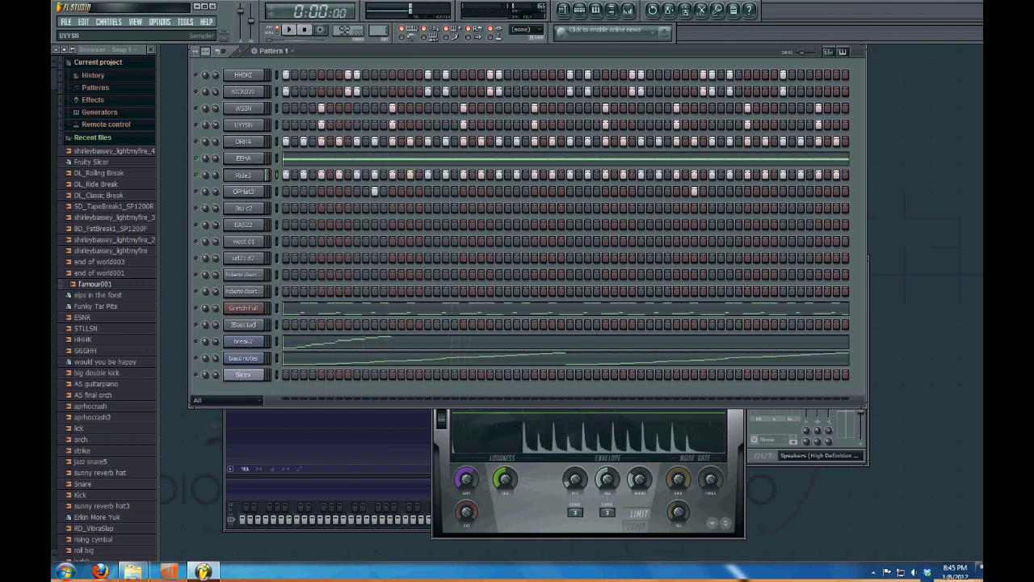
right_click(197, 75)
key(Escape)
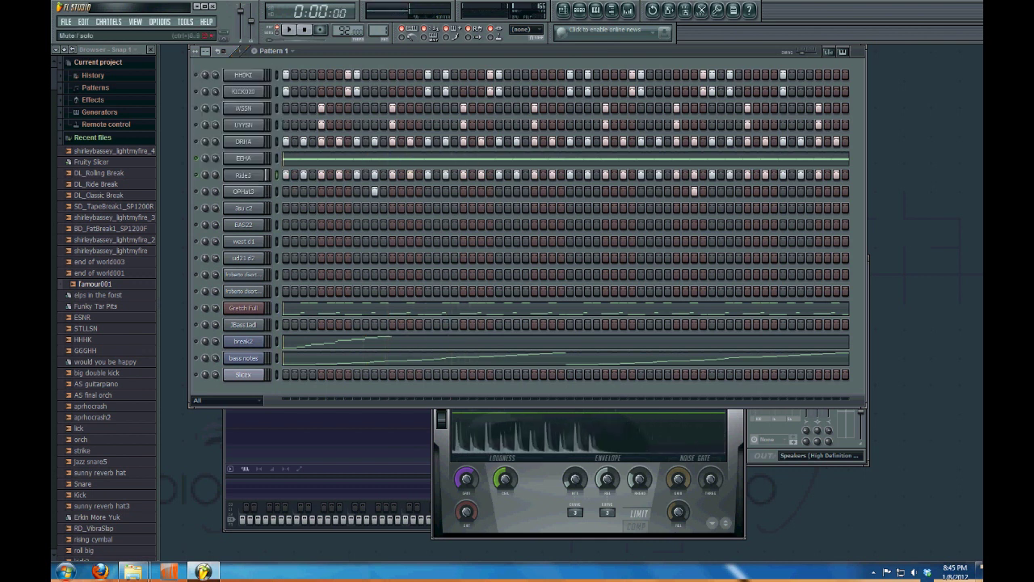
key(space)
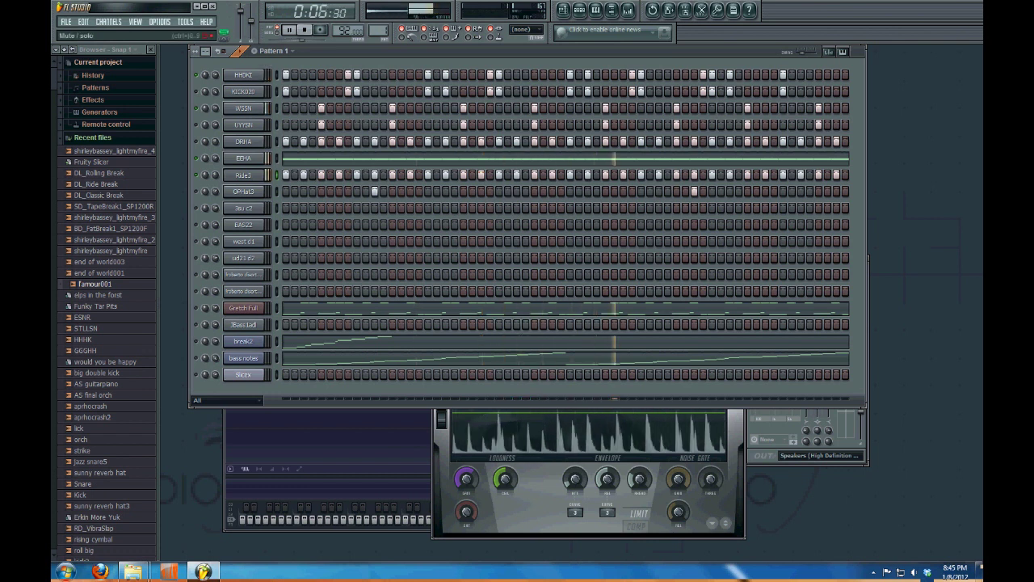
key(space)
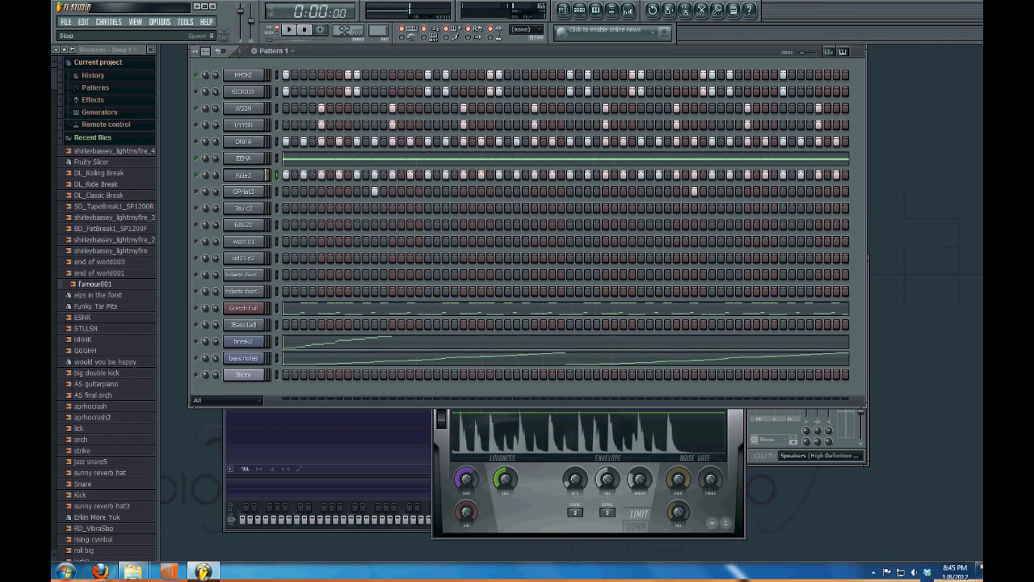
click(97, 62)
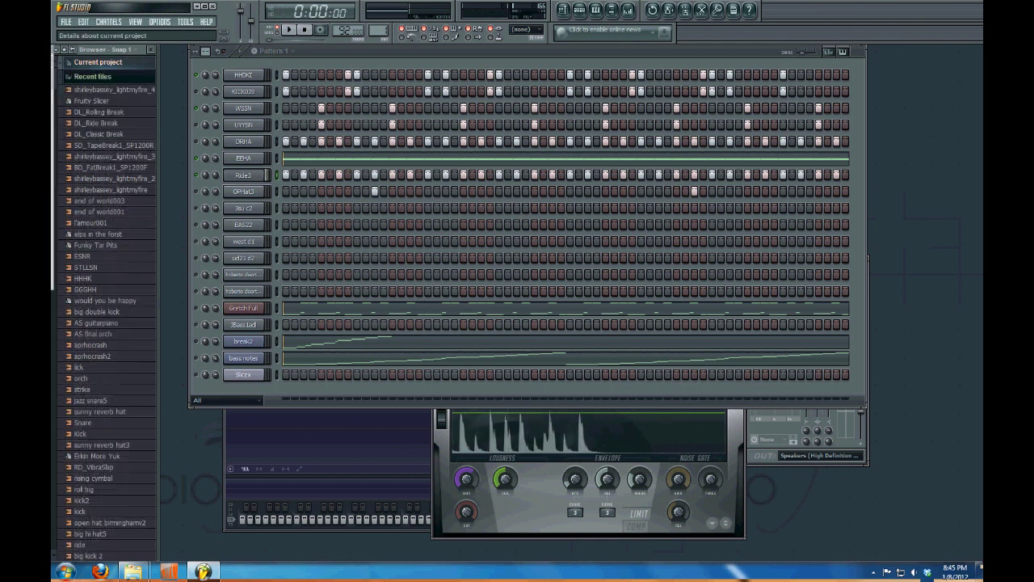
Collapse the Recent files, Plugin presets, Scores, Hanging On, Misc and Packs folders in the browser
click(93, 77)
click(97, 105)
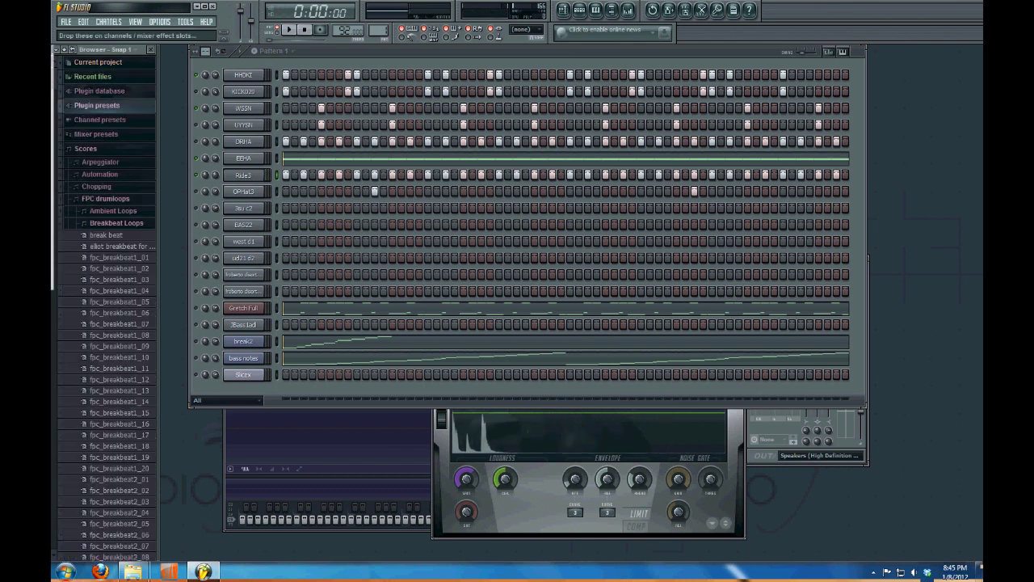
click(86, 149)
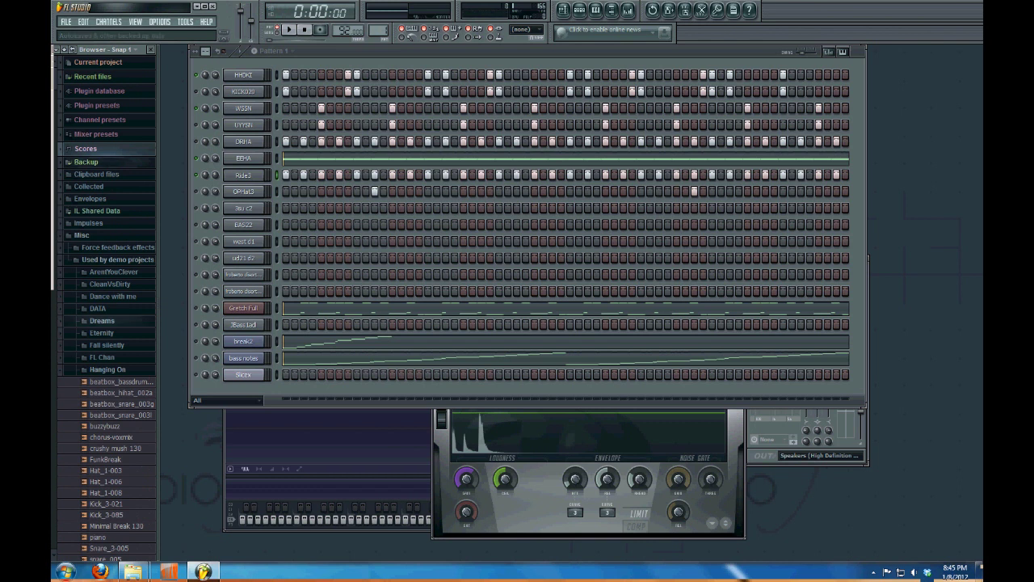
click(107, 369)
click(81, 235)
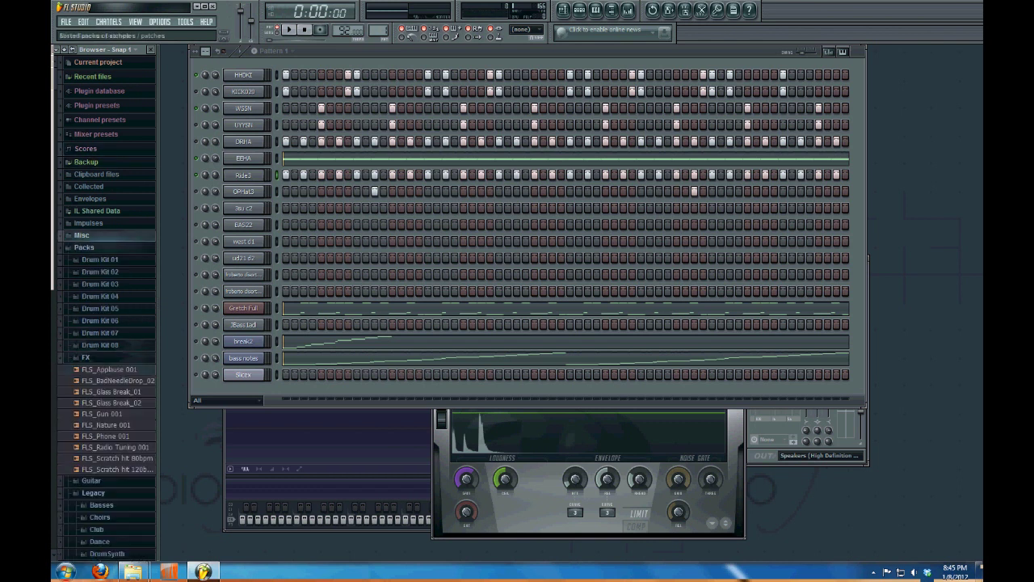
click(84, 247)
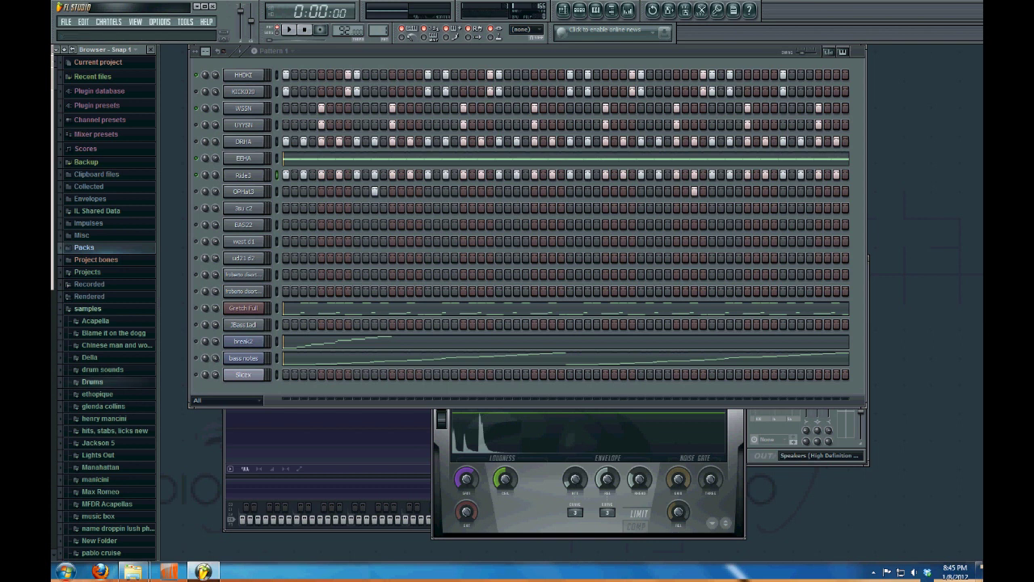
Browse and collapse the Drums and Speech folders, then expand Packs and Drum Kit 01
click(92, 381)
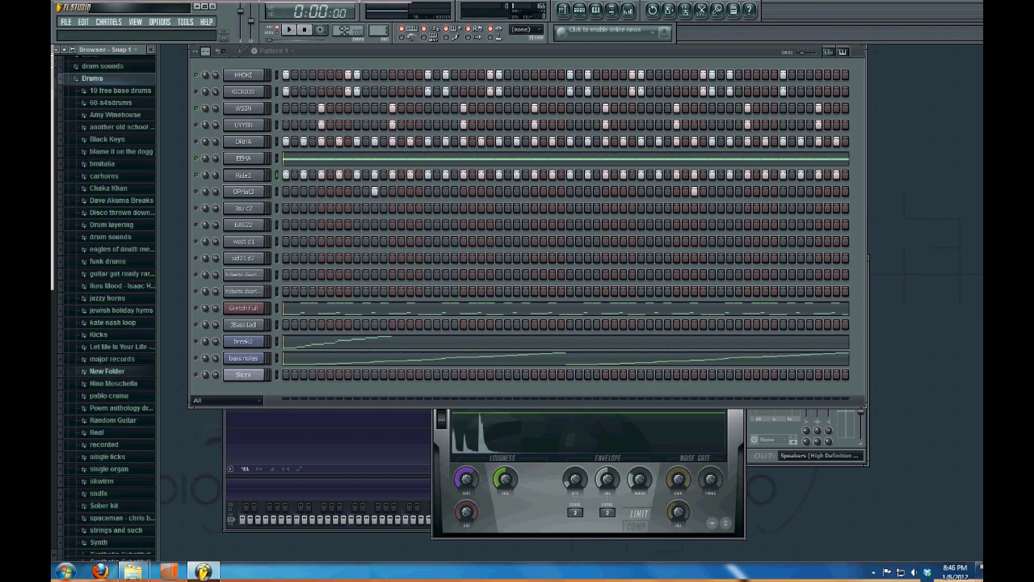
scroll(105, 323, down, 5)
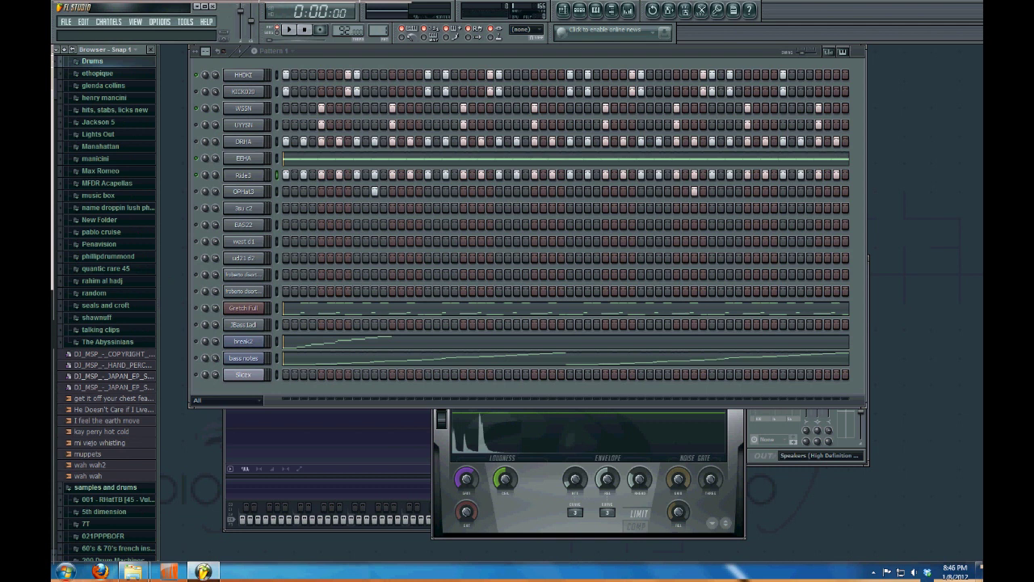
scroll(105, 310, up, 8)
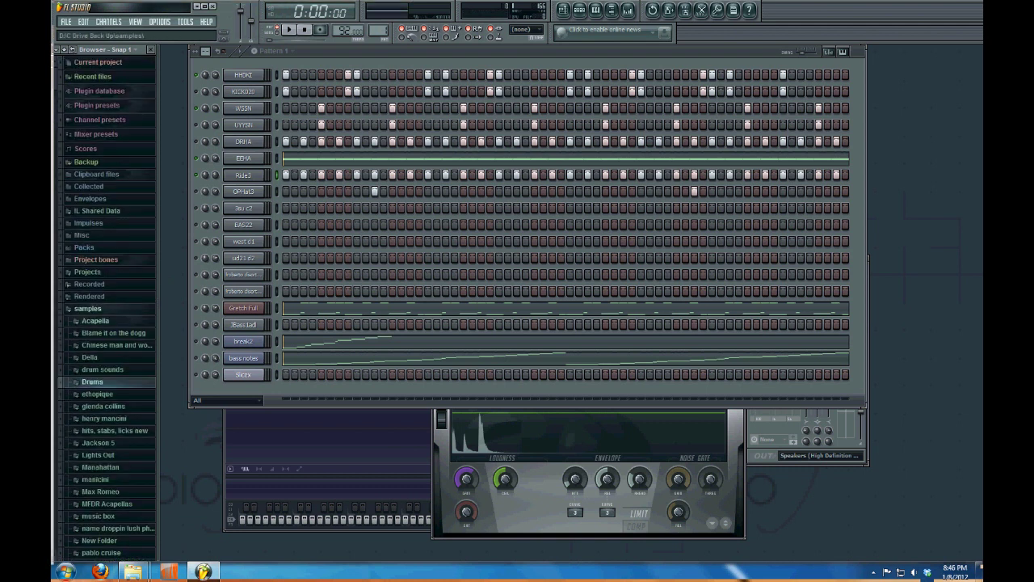
click(88, 308)
click(105, 321)
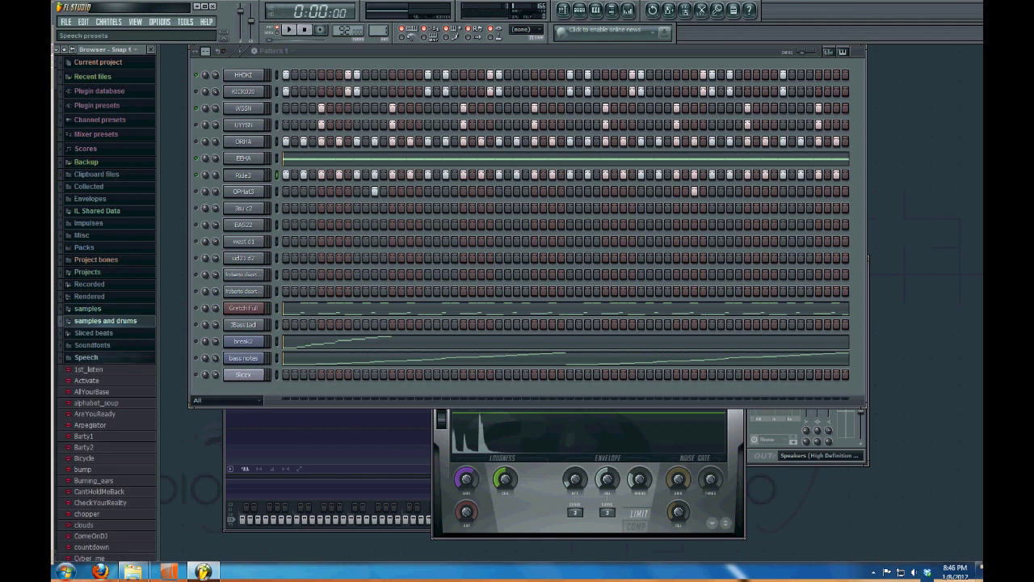
click(87, 357)
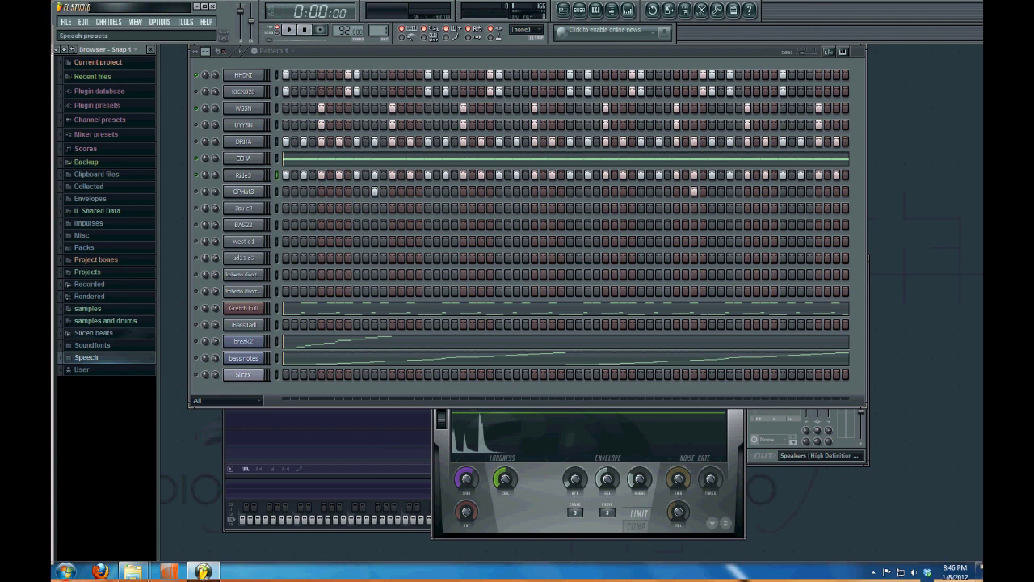
click(84, 248)
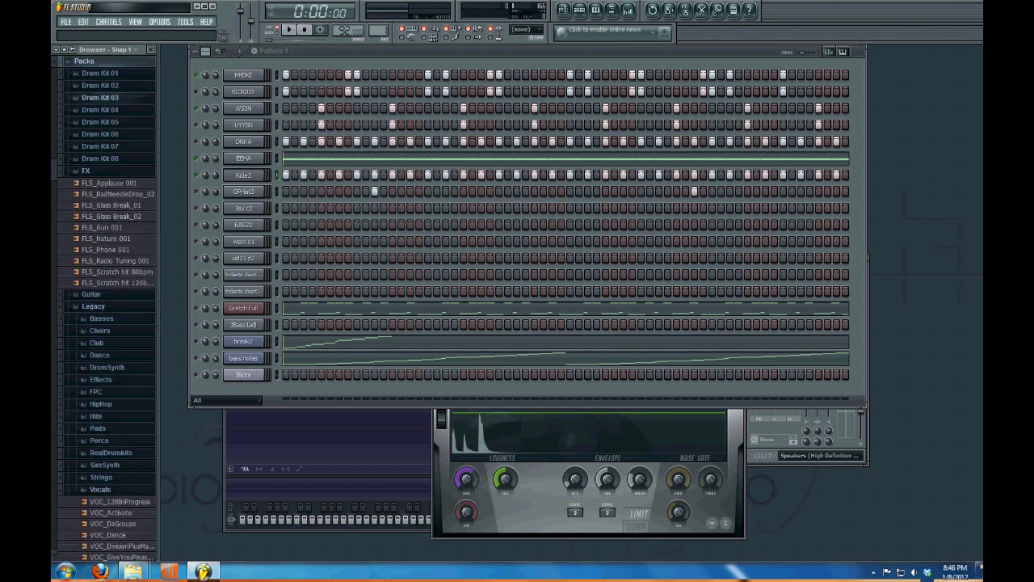
click(99, 73)
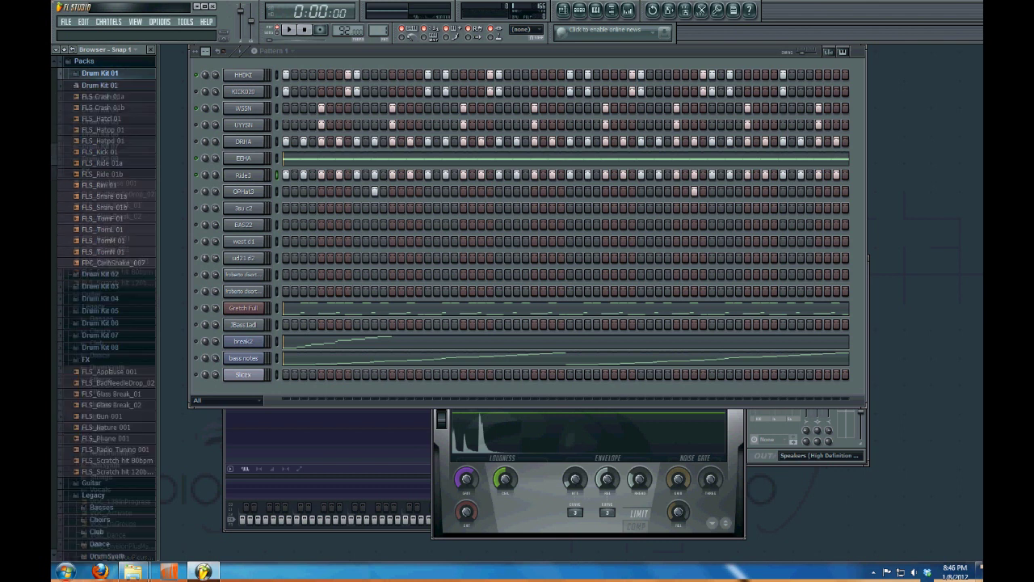
Preview the FLS_Hatop 01, FLS_Hatpd 01, FLS_Kick 01 and FLS_Ride 01a samples
click(105, 129)
click(103, 141)
click(104, 152)
click(105, 162)
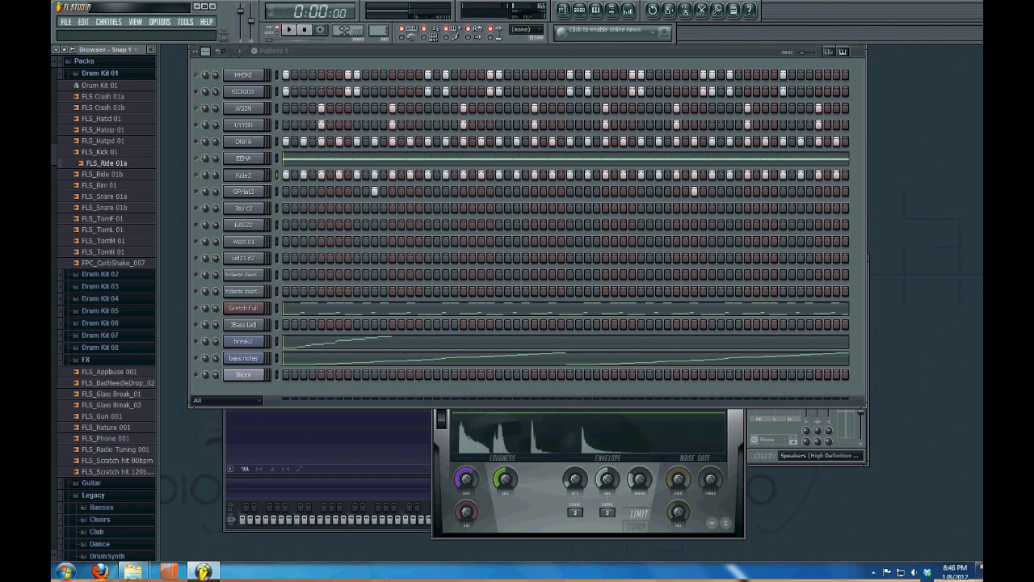
Preview FLS_Hatcl 02 from Drum Kit 02, then load FLS_Kick 01 into the KICK020 channel
click(100, 73)
click(99, 85)
key(Down)
key(Down)
key(Down)
key(Down)
key(Down)
key(Down)
key(Down)
key(Down)
key(Down)
key(Down)
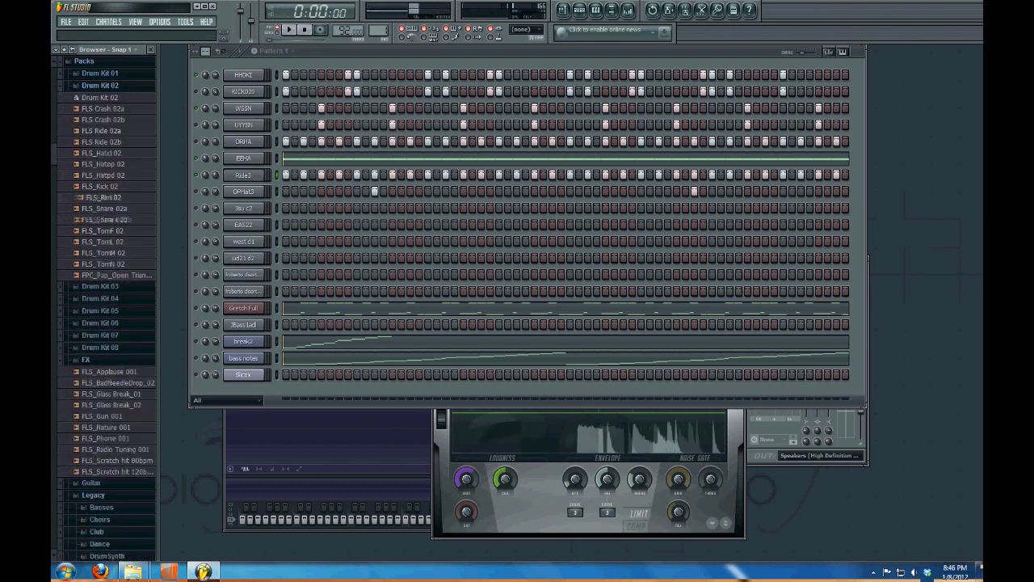
key(Left)
key(Up)
key(Right)
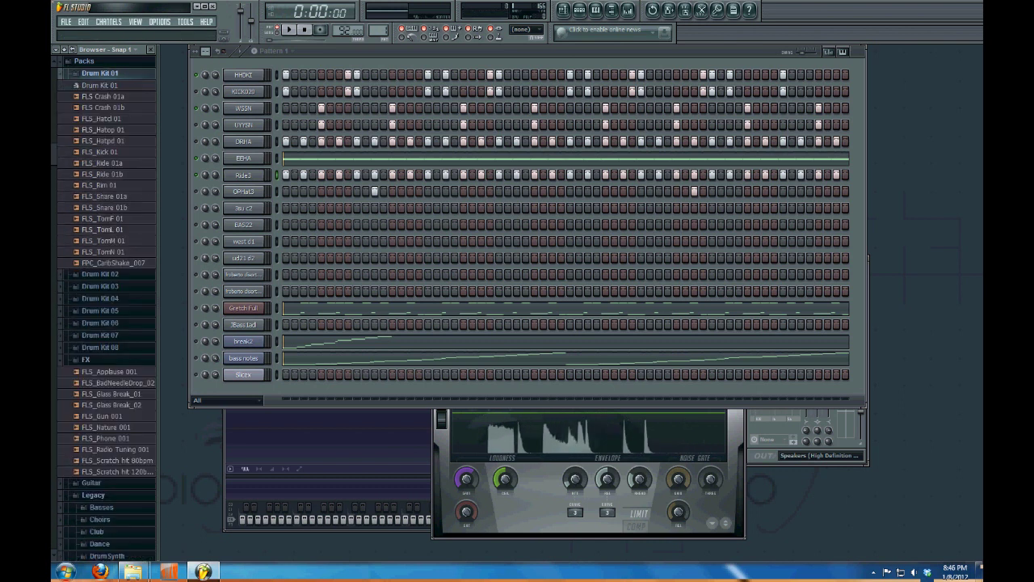
drag(101, 151, 243, 91)
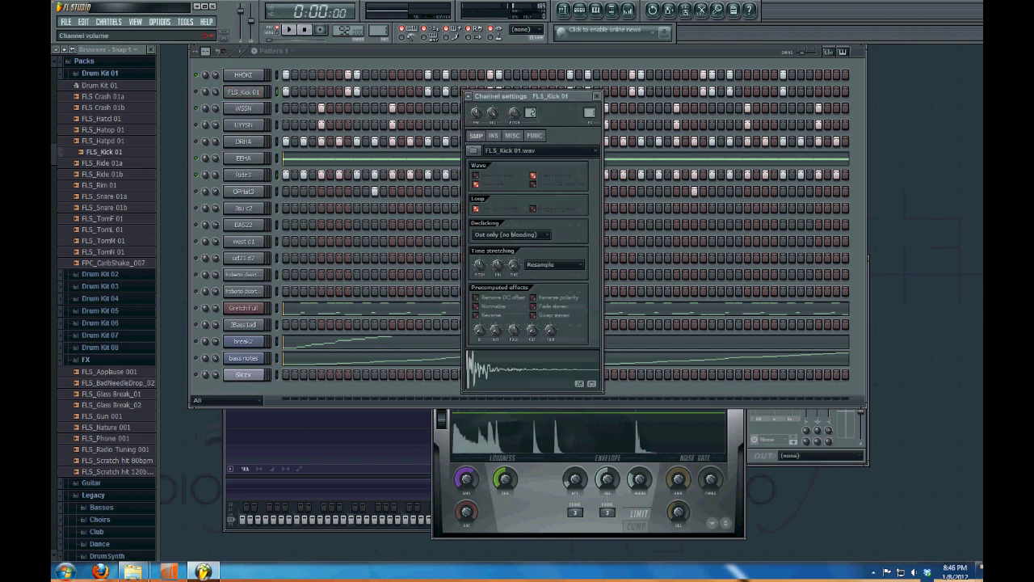
Delete the HHOKI channel
right_click(260, 74)
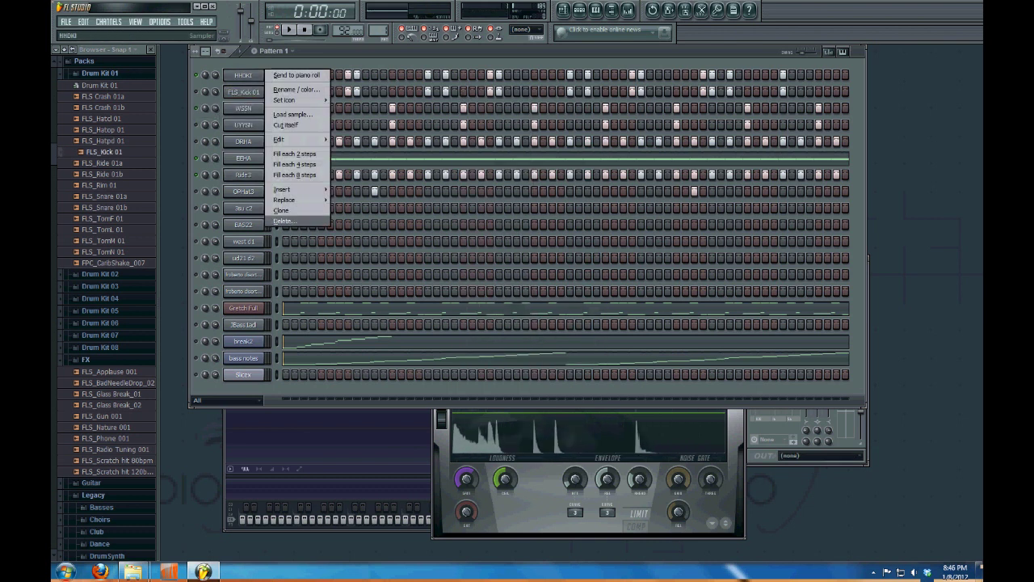
click(284, 220)
key(Return)
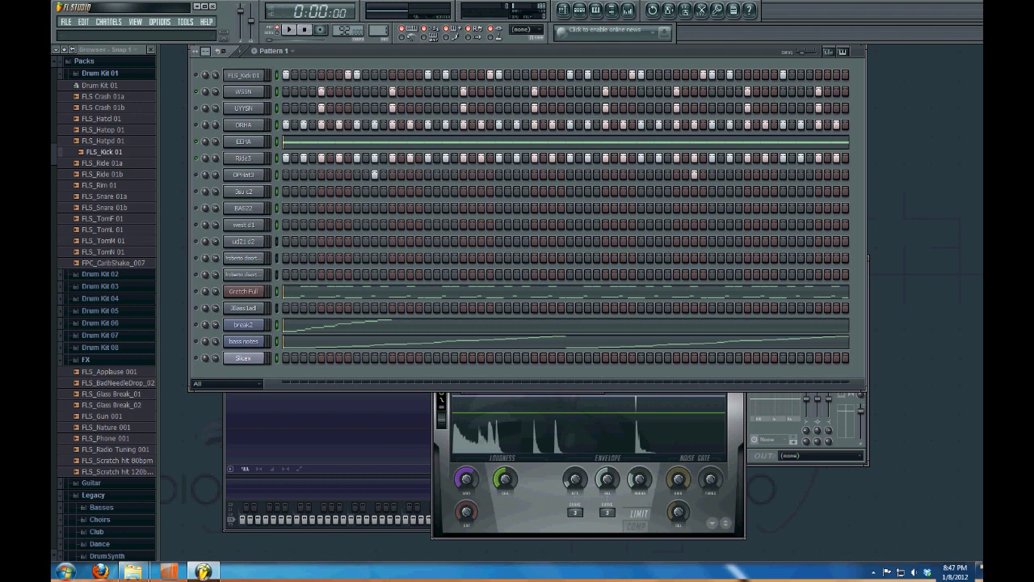
Delete the other selected channels and add FLS_Kick 01 as a new channel
key(alt+c)
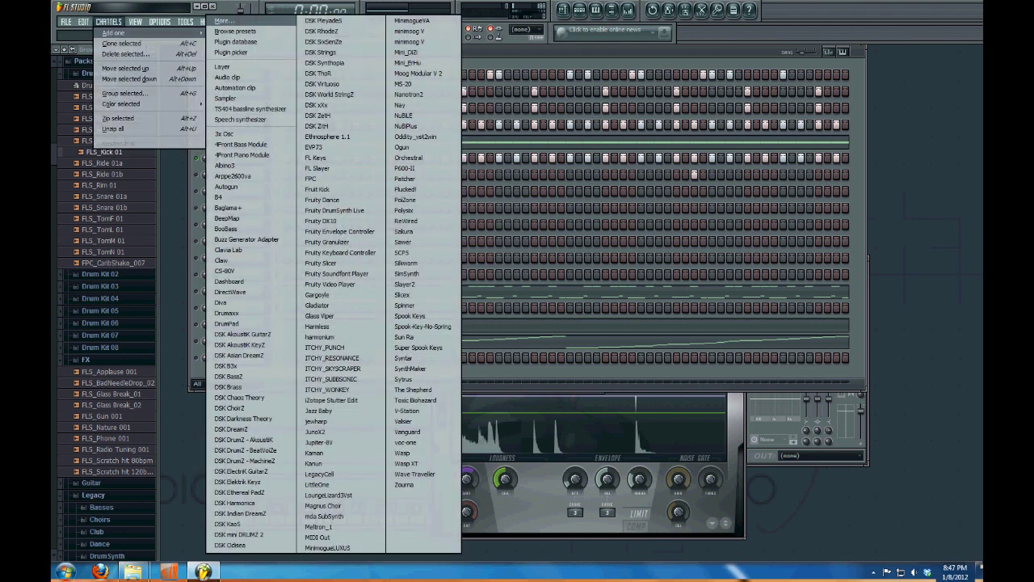
key(Return)
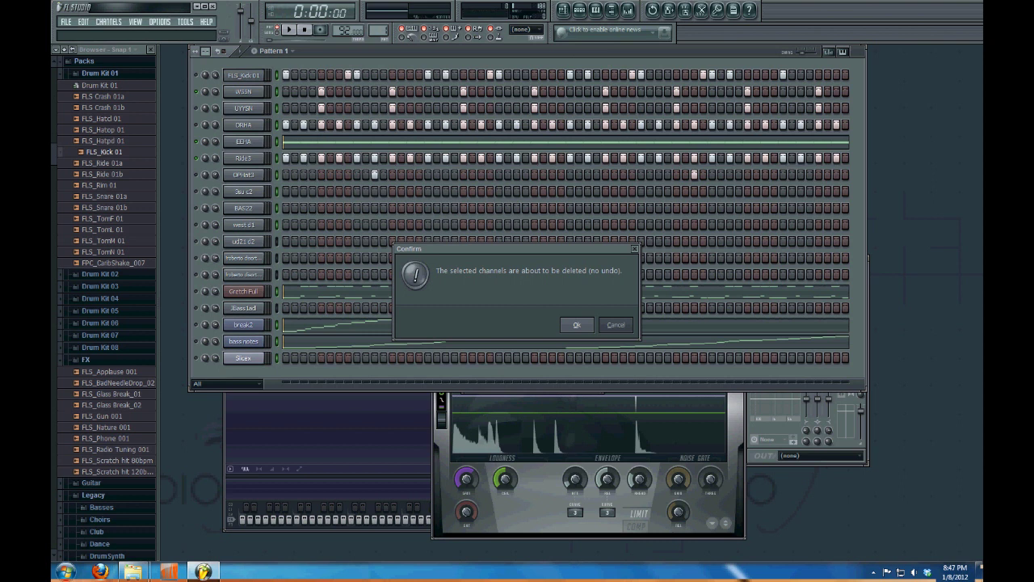
key(Return)
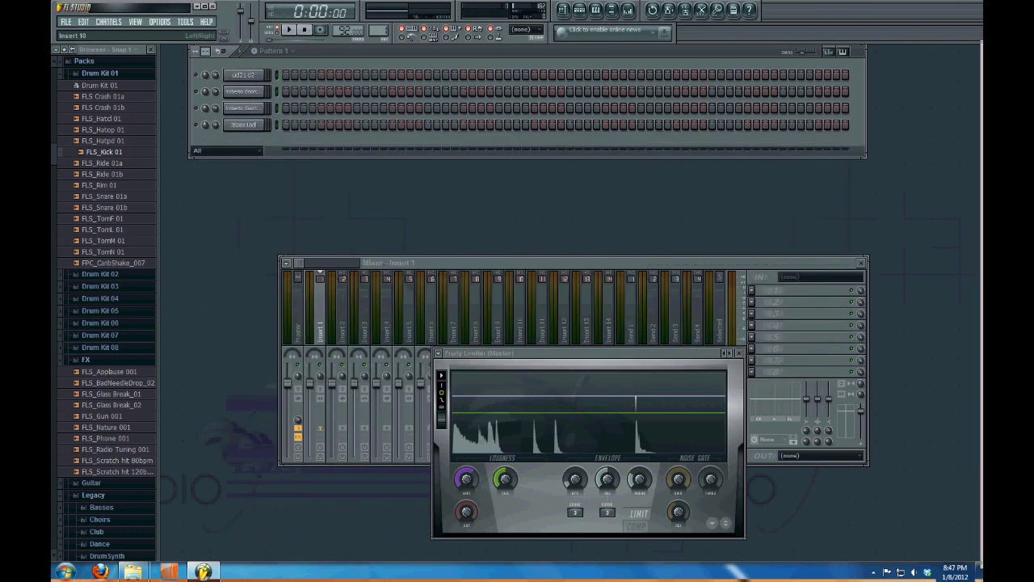
drag(103, 152, 221, 166)
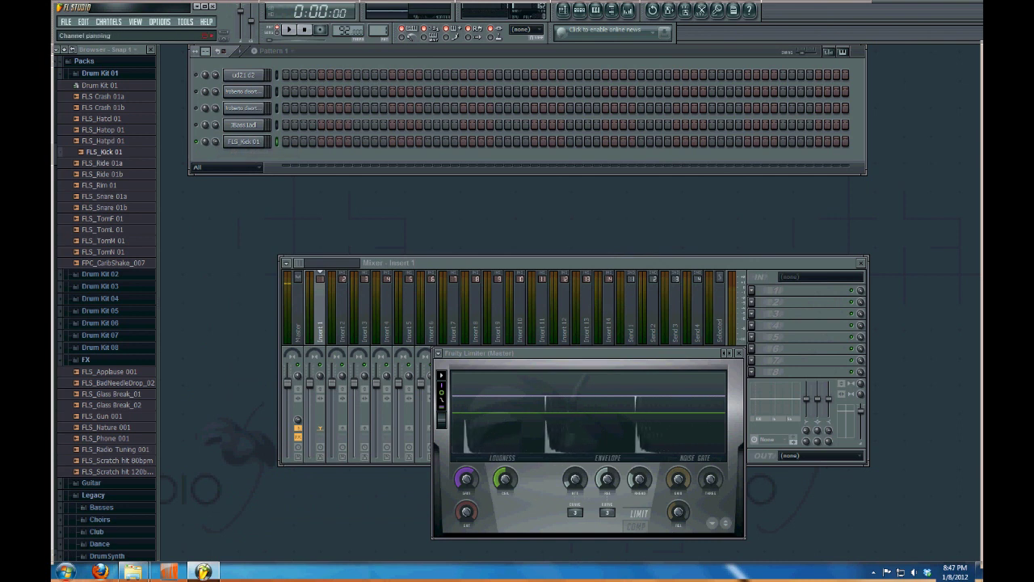
Add FLS_Snare 01a and FLS_Hatcl 01 as new channels, moving the hi-hat above the snare
click(103, 196)
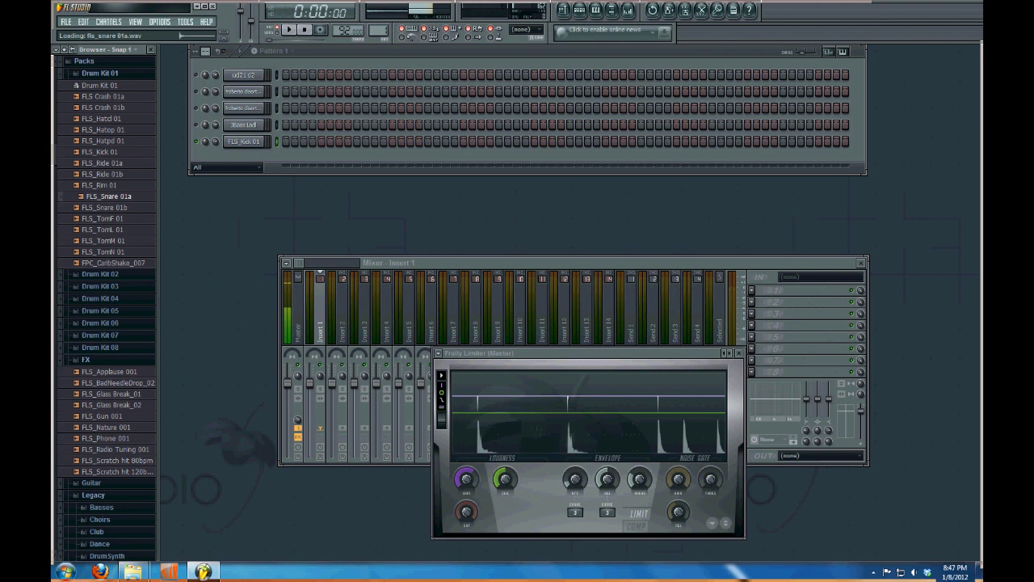
drag(104, 196, 218, 184)
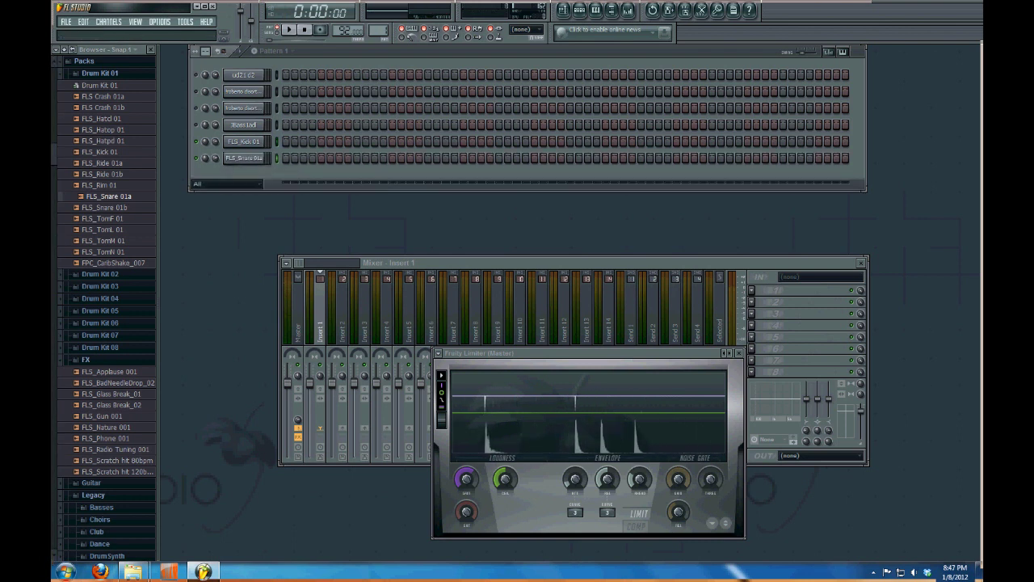
click(101, 118)
drag(101, 118, 220, 197)
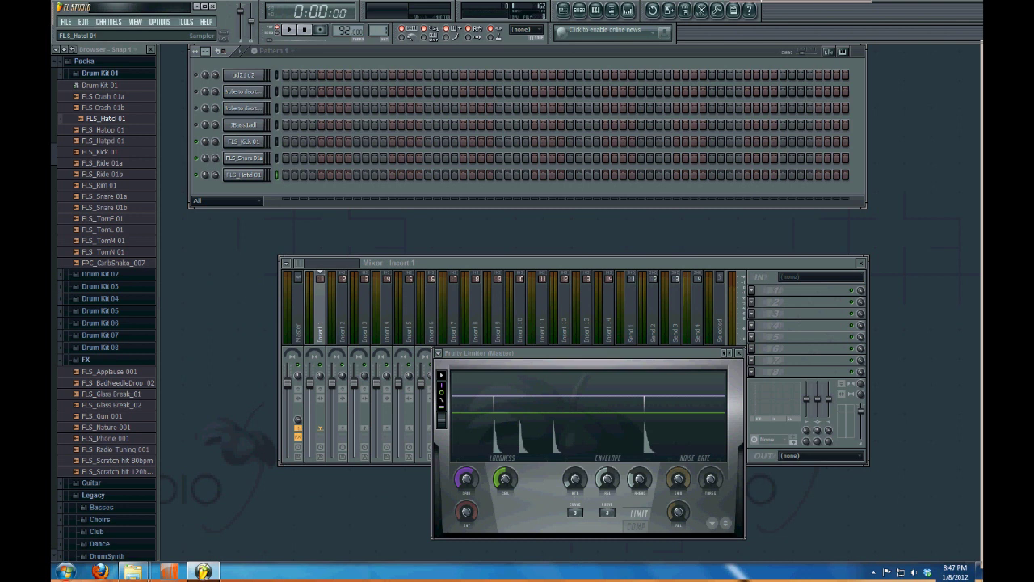
key(alt+Up)
Fill the FLS_Kick 01 row on every 8th step and start playback
right_click(262, 138)
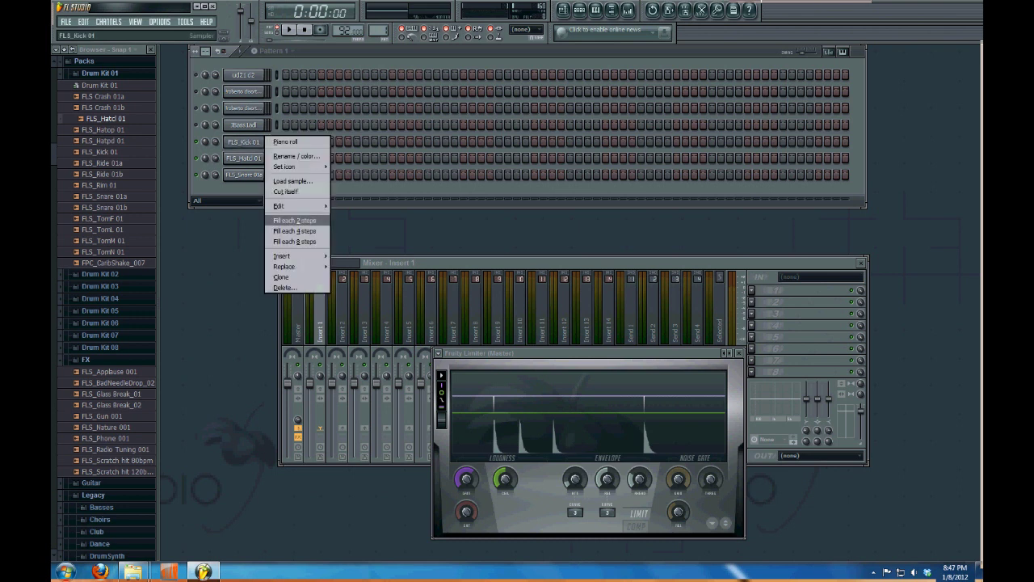
click(294, 241)
key(space)
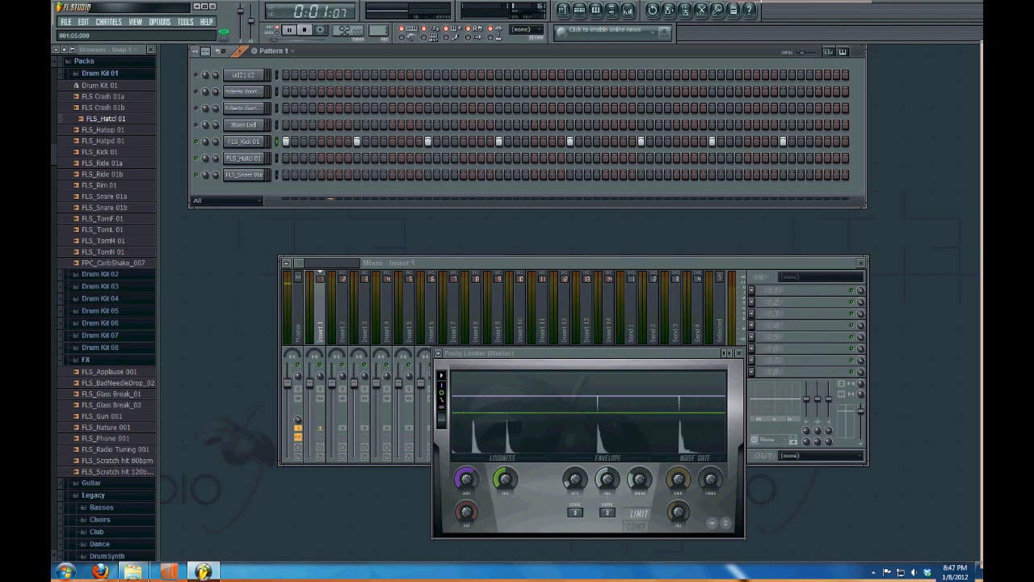
Fill the hi-hat row on every 2nd step, add two snare hits, then stop playback
right_click(260, 155)
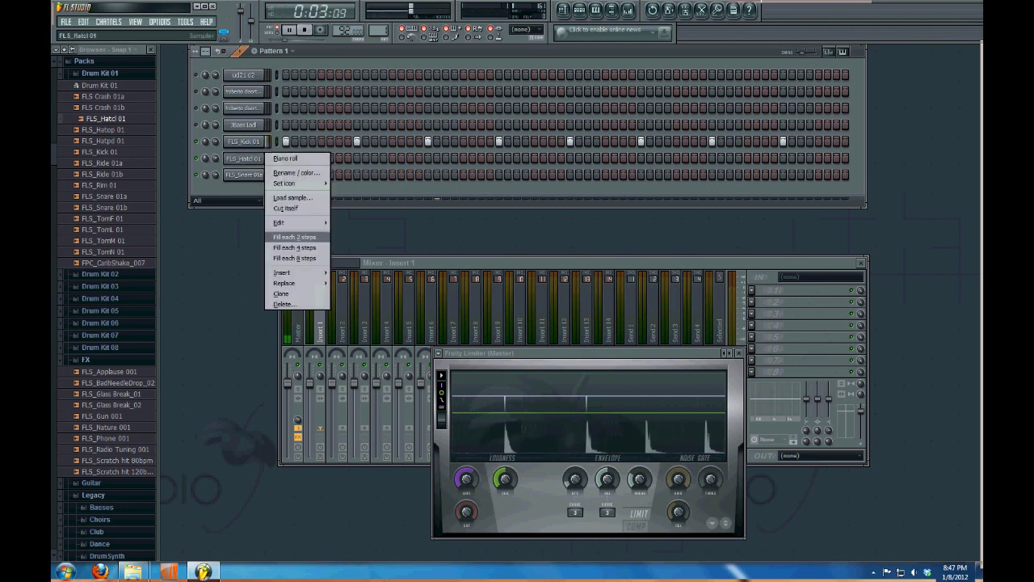
click(294, 237)
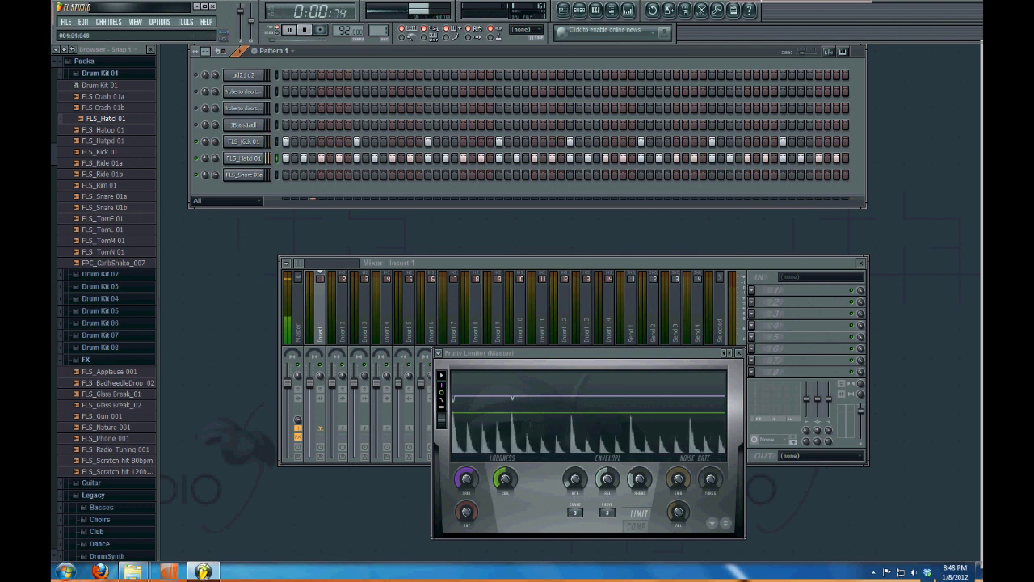
click(320, 174)
click(392, 175)
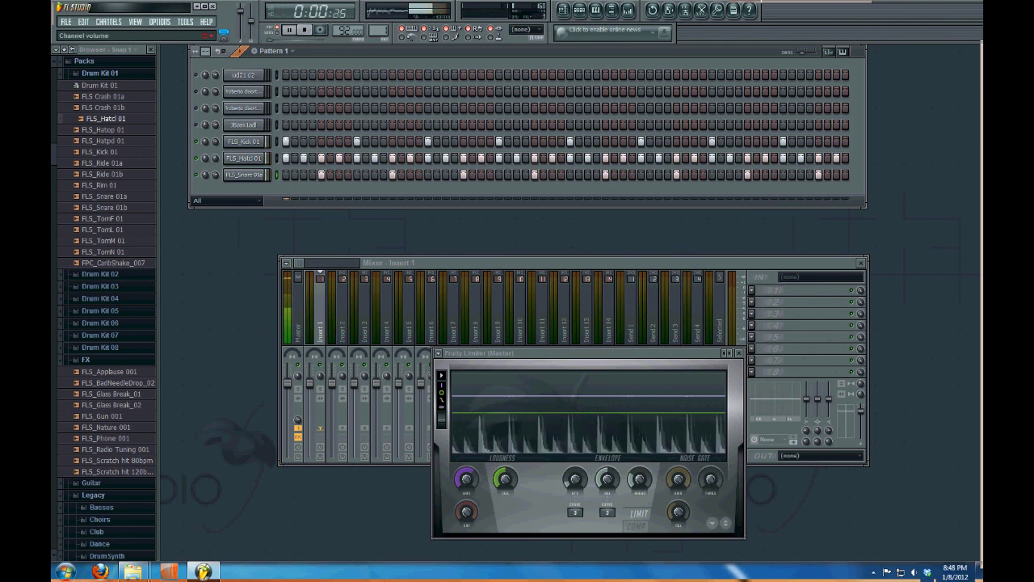
key(space)
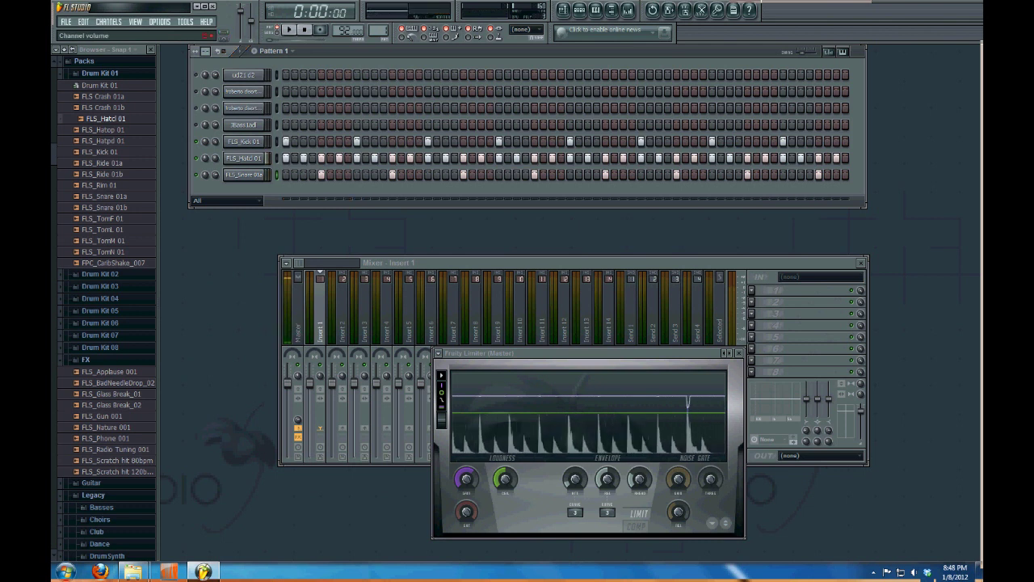
click(243, 158)
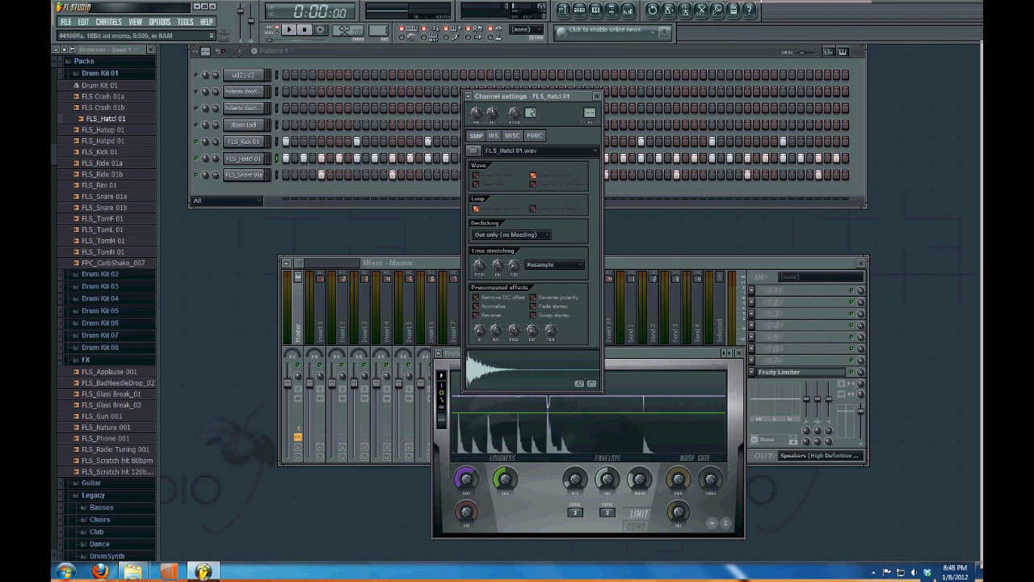
key(space)
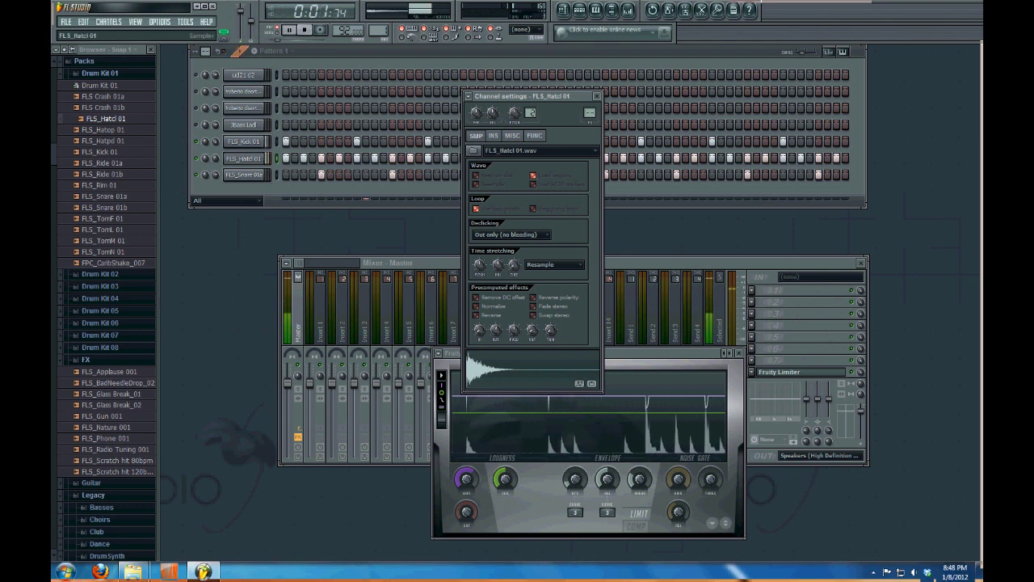
key(space)
key(F6)
key(space)
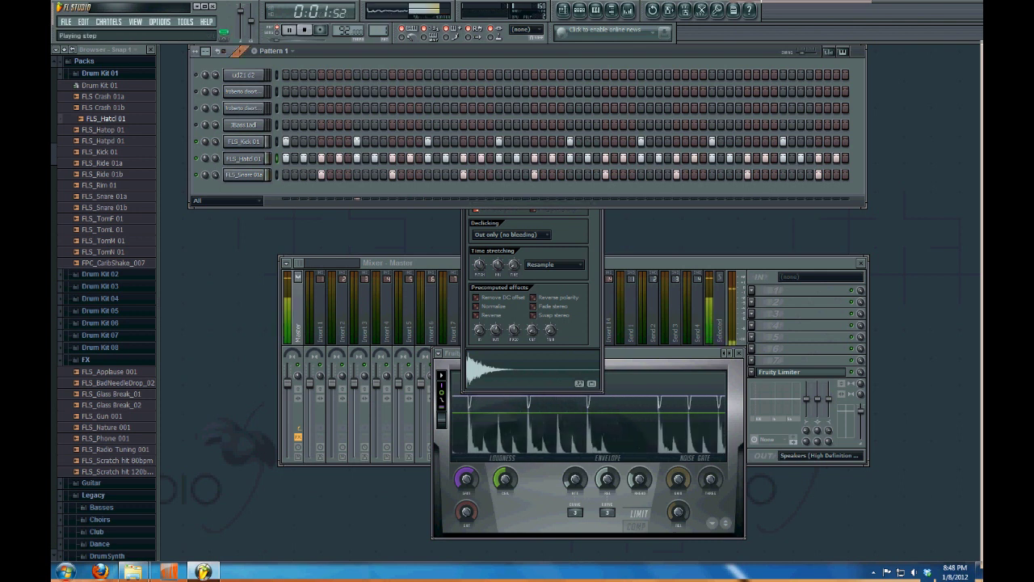
key(space)
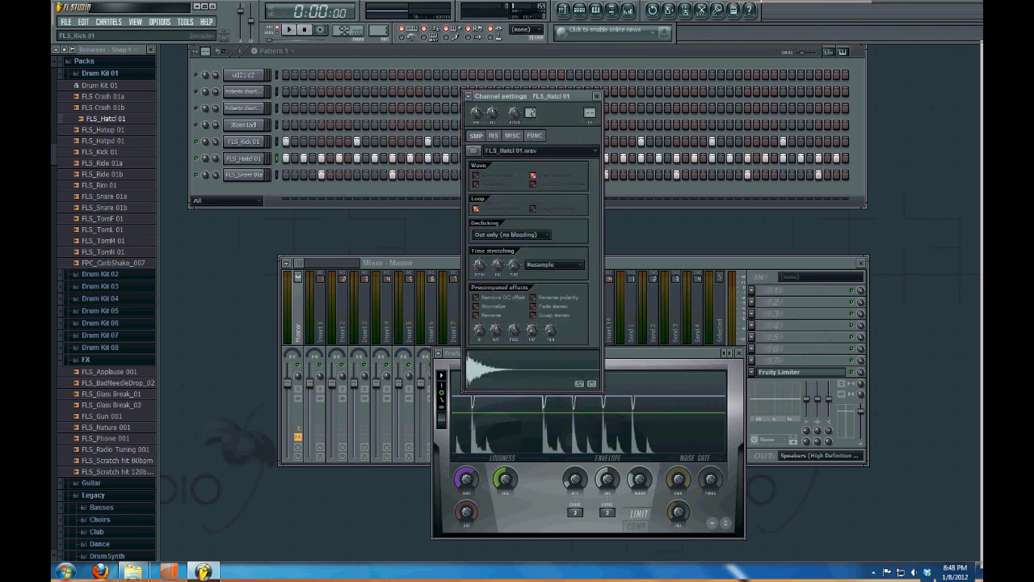
click(244, 158)
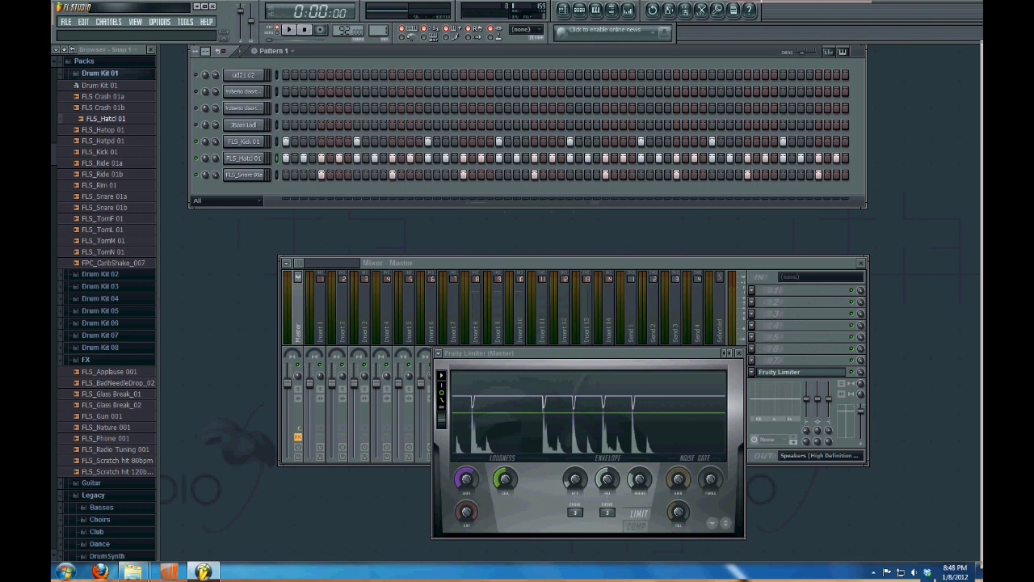
click(100, 73)
click(84, 60)
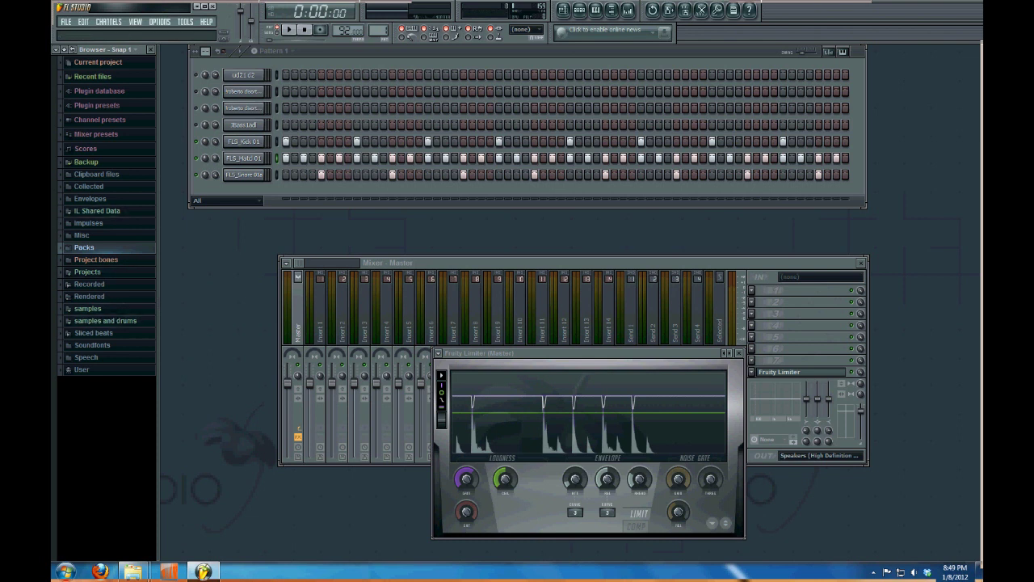
Search the browser for 'scores' using Browser options > Find
click(57, 49)
click(56, 50)
click(56, 49)
click(70, 68)
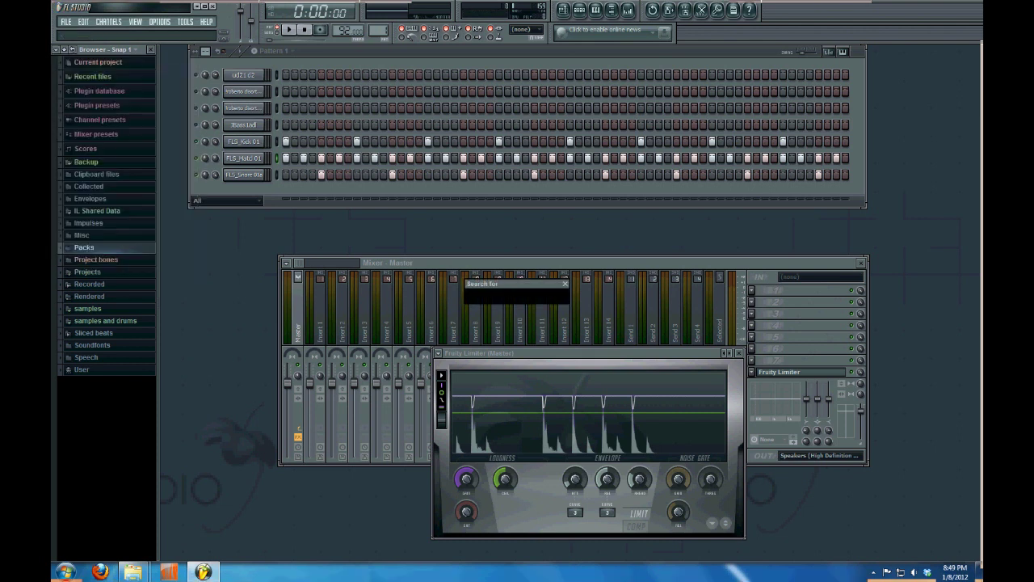
text(scores)
key(Return)
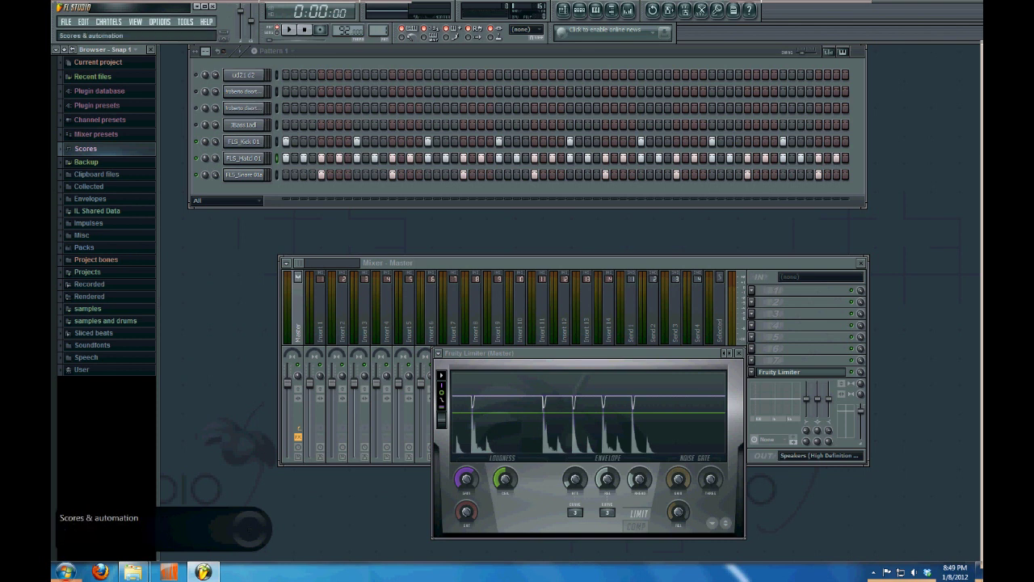
Expand the Scores folder, collapse the other folders, and open Quantization to list its groove files
click(86, 148)
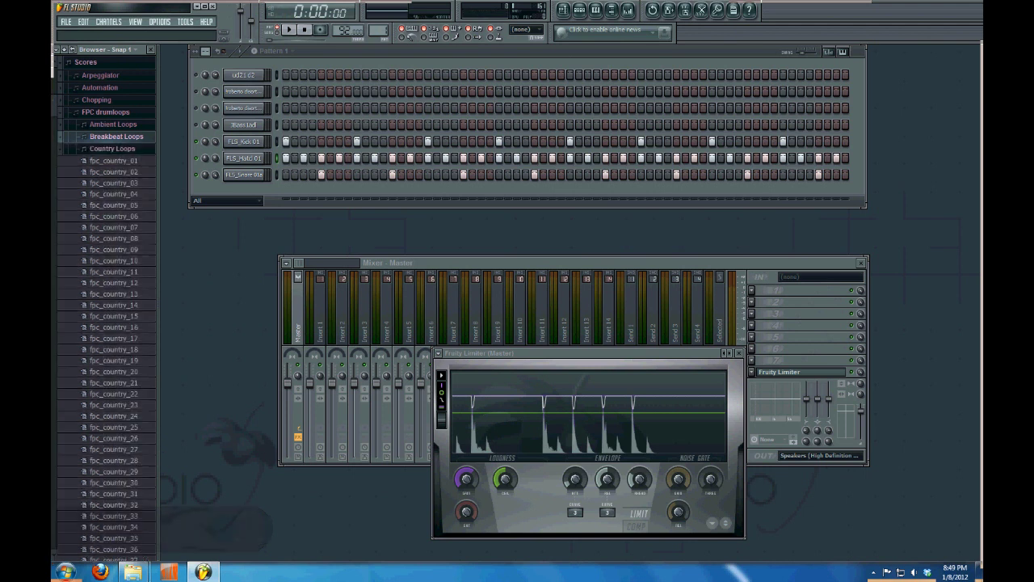
click(116, 135)
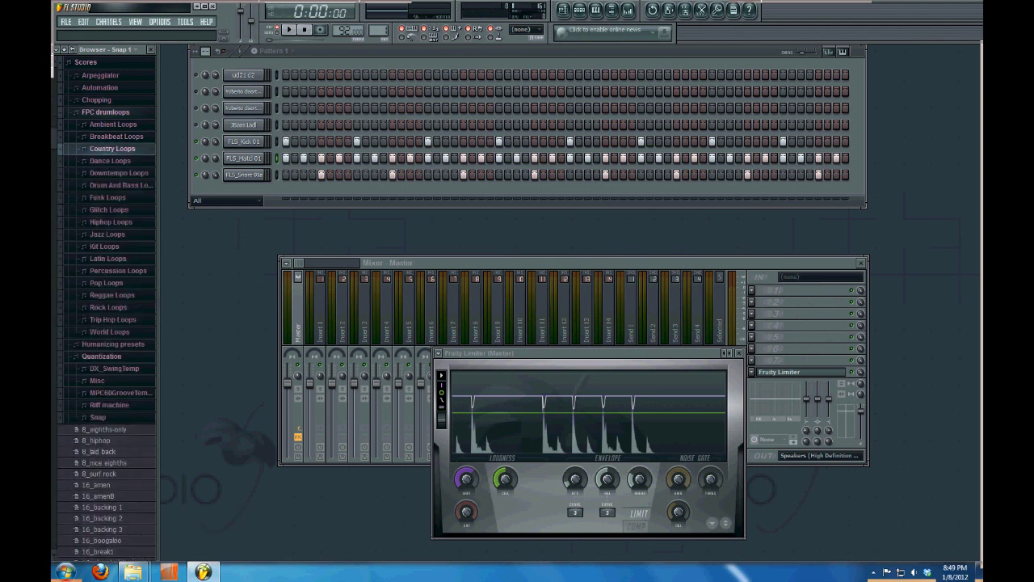
click(105, 111)
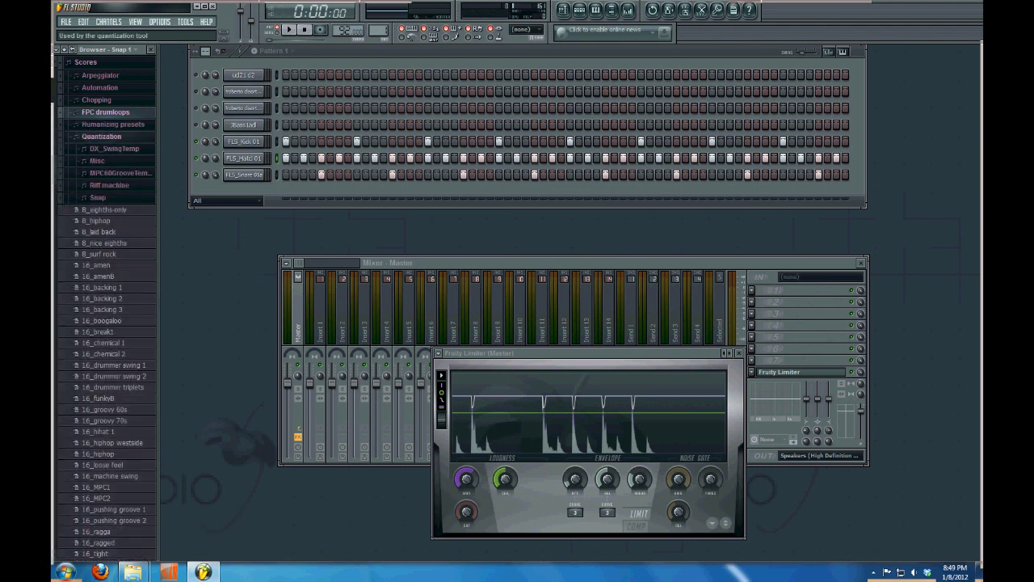
click(101, 136)
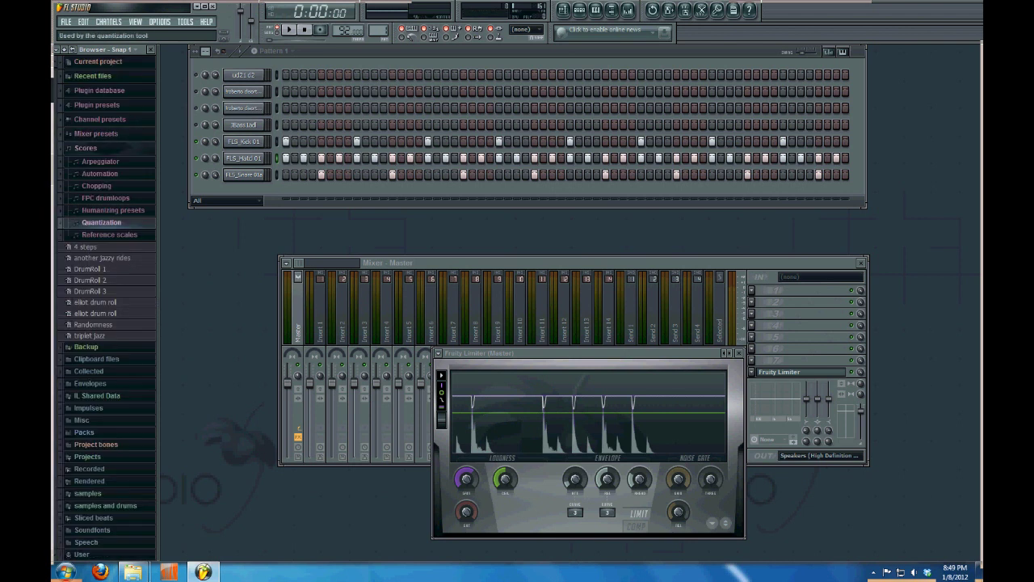
click(101, 222)
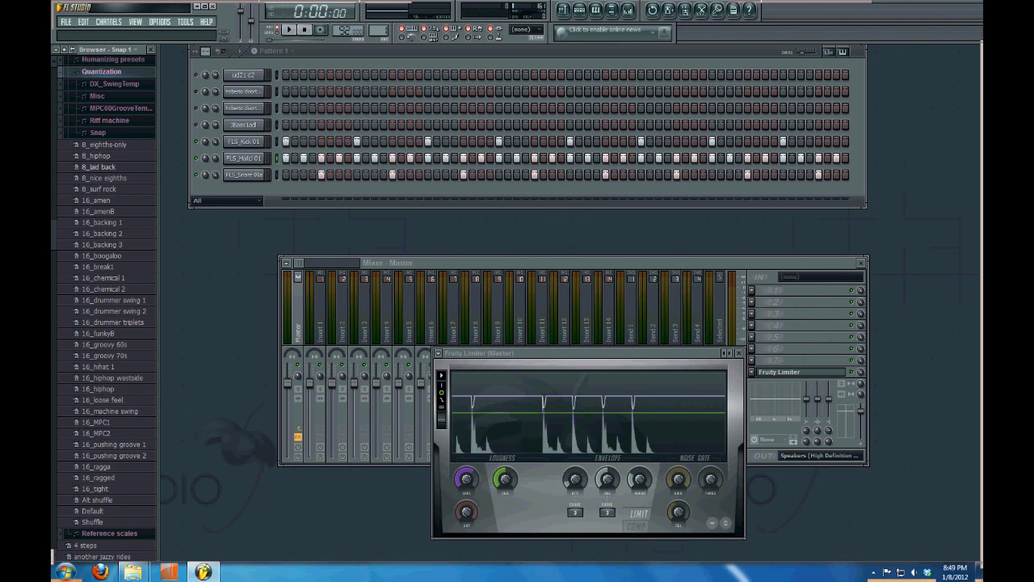
Try the 8_hiphop and 8_laid back grooves on FLS_Hatcl 01, previewing each in the piano roll
drag(97, 155, 243, 158)
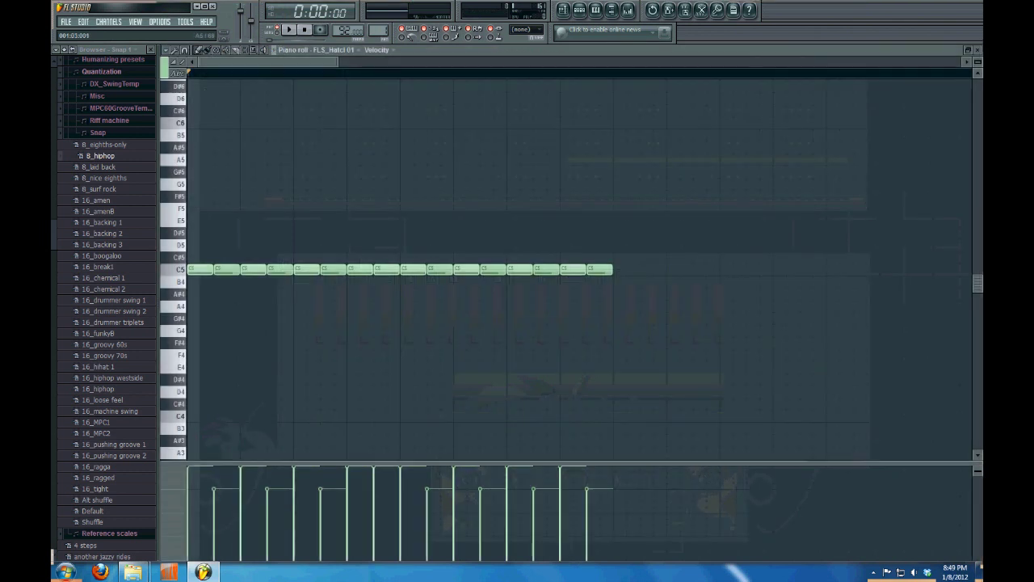
key(space)
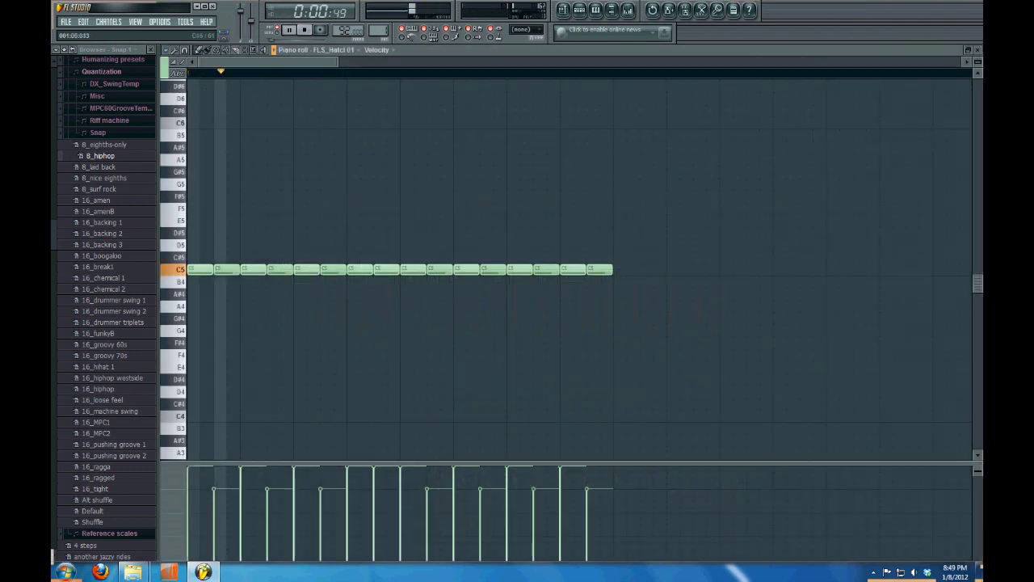
key(space)
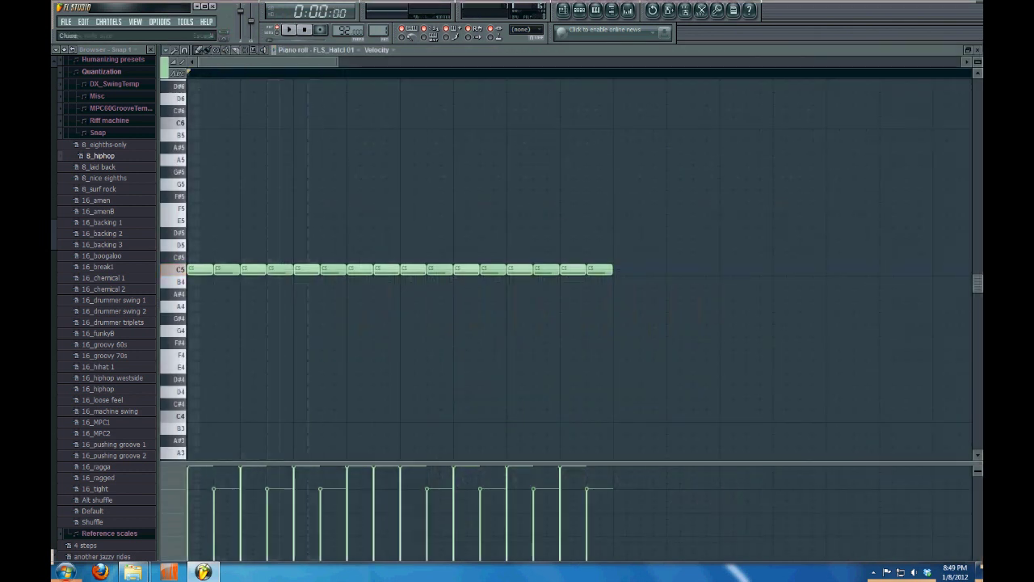
key(Escape)
key(F7)
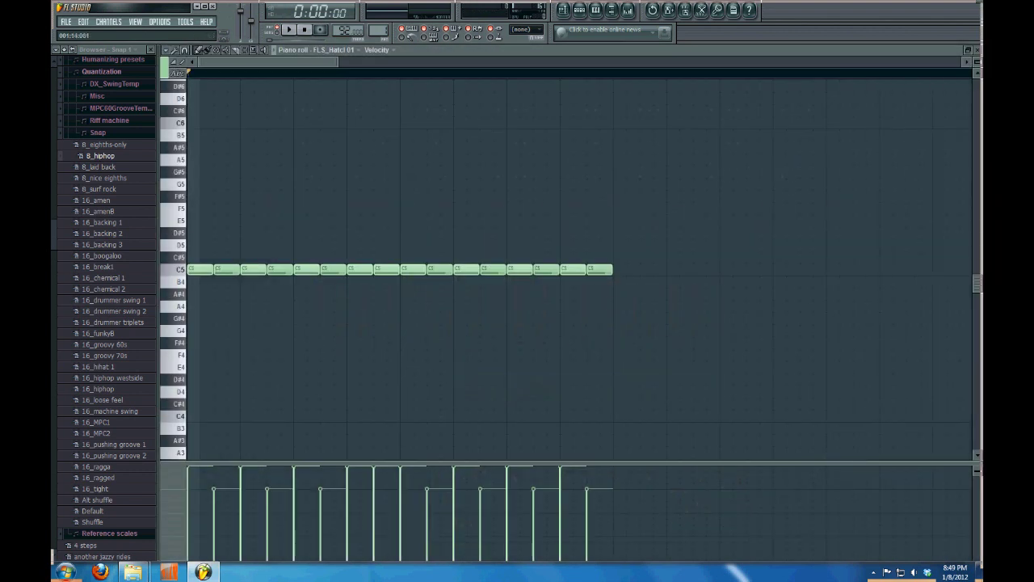
key(Escape)
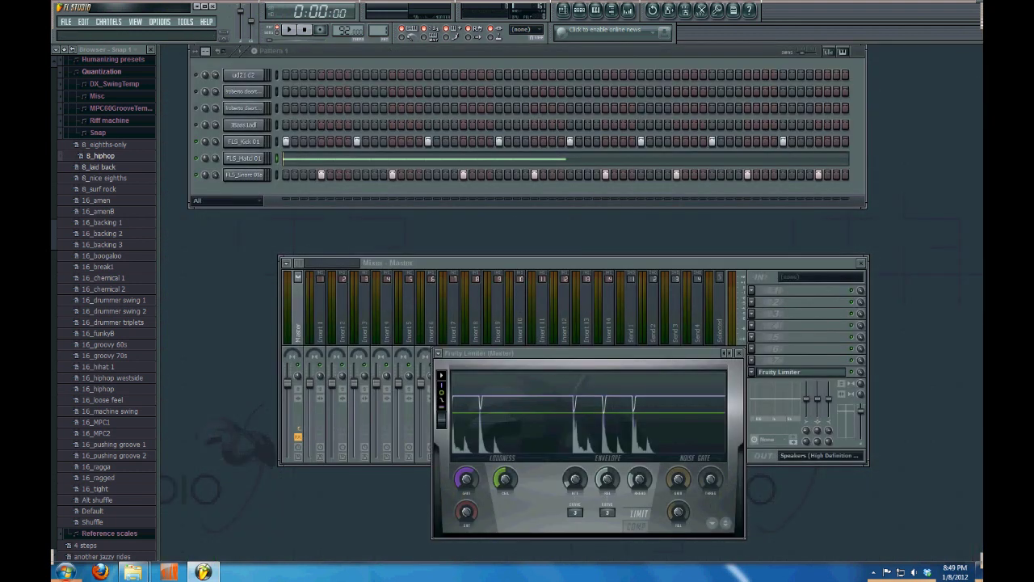
drag(99, 167, 243, 158)
click(244, 158)
key(F7)
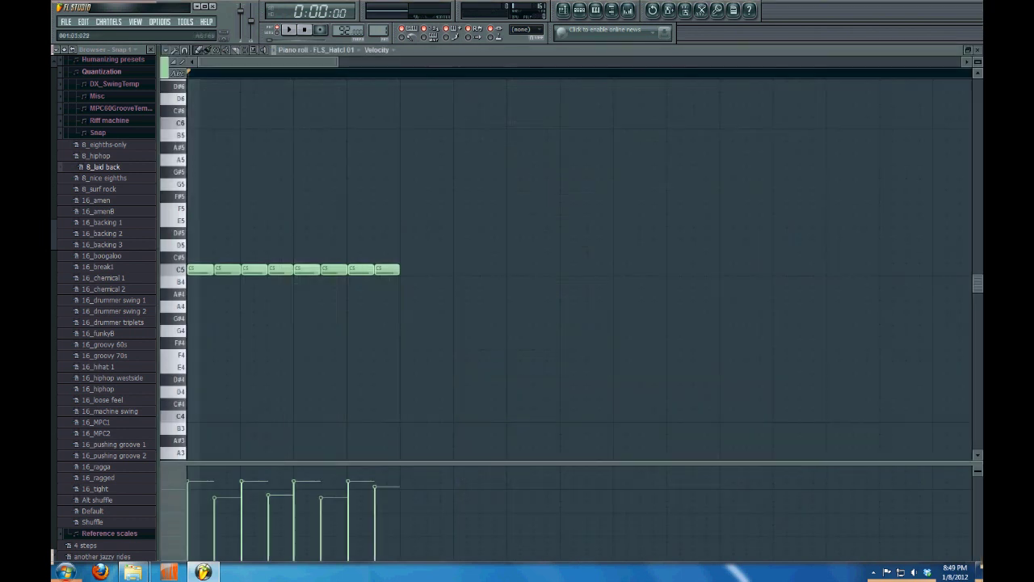
key(Escape)
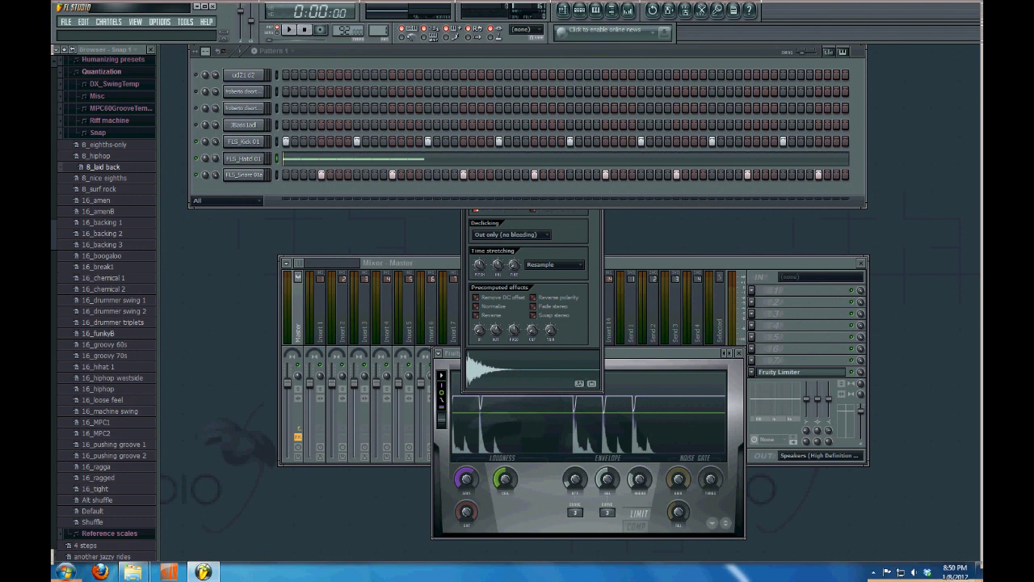
Apply the 16_groovy 70s groove to the hi-hat channel and audition it
drag(105, 355, 243, 158)
key(space)
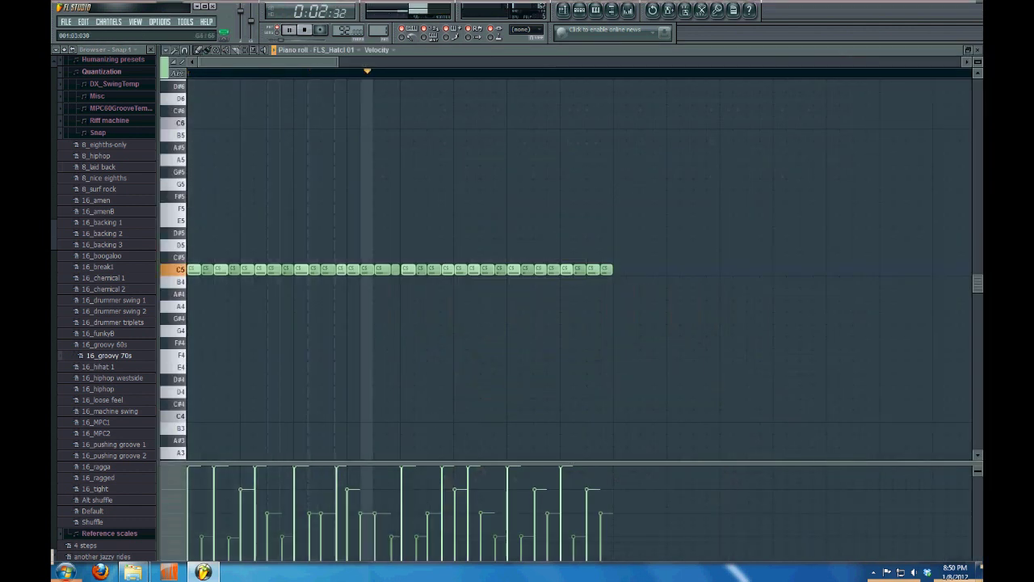
key(space)
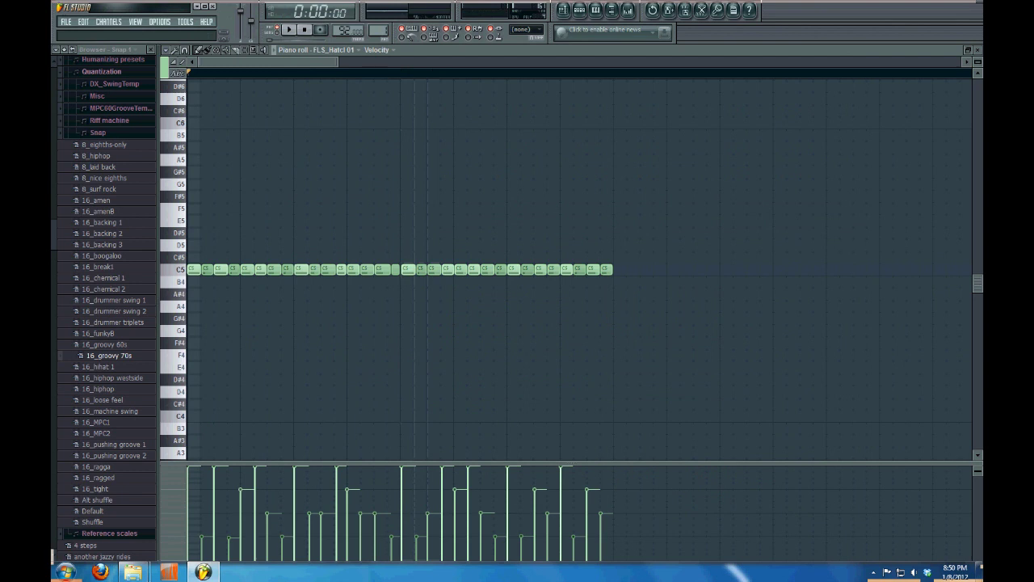
key(F7)
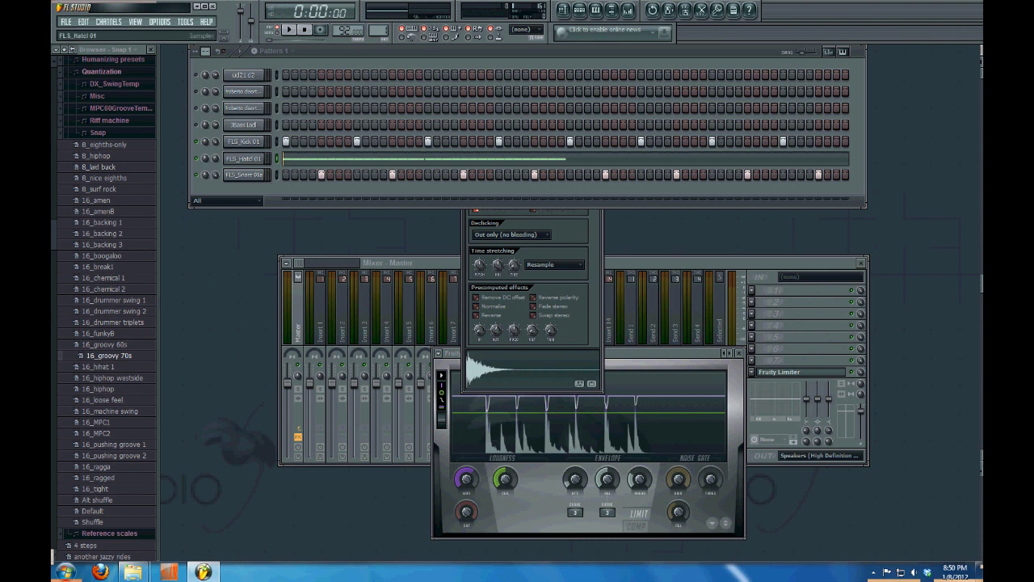
Clone the hi-hat channel, switch on every step of the copy, and play the beat
right_click(265, 156)
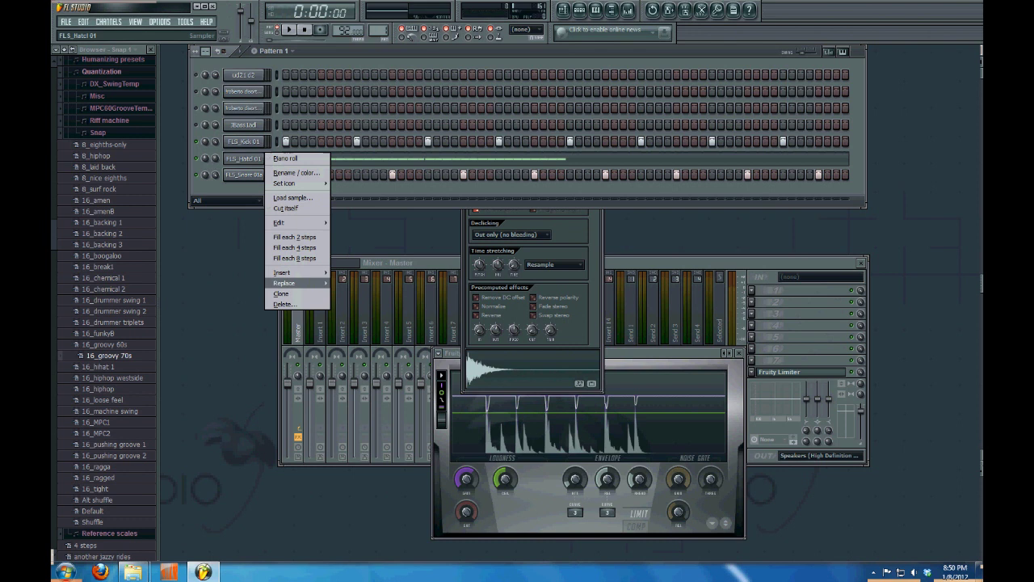
click(281, 294)
right_click(265, 173)
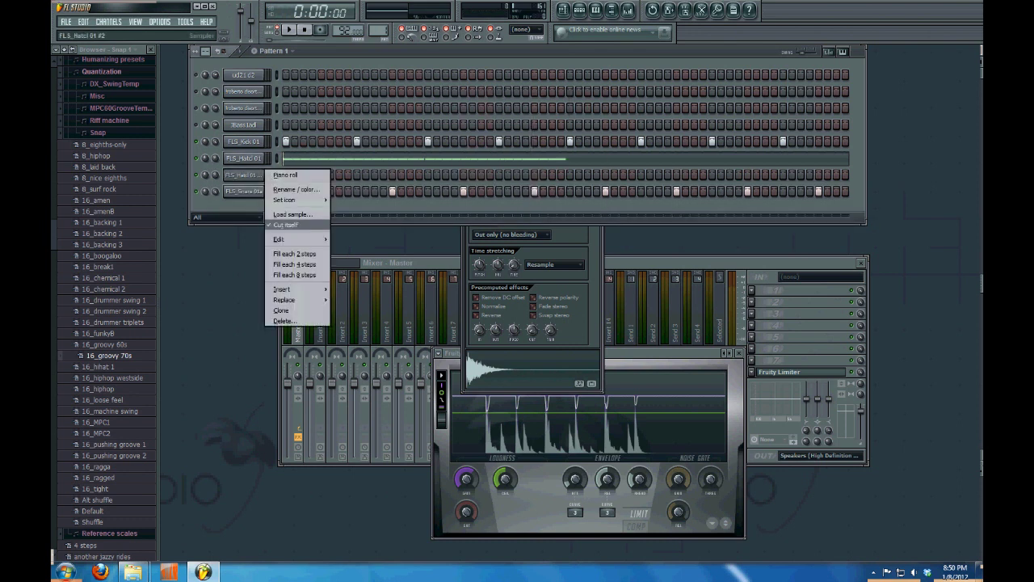
click(294, 253)
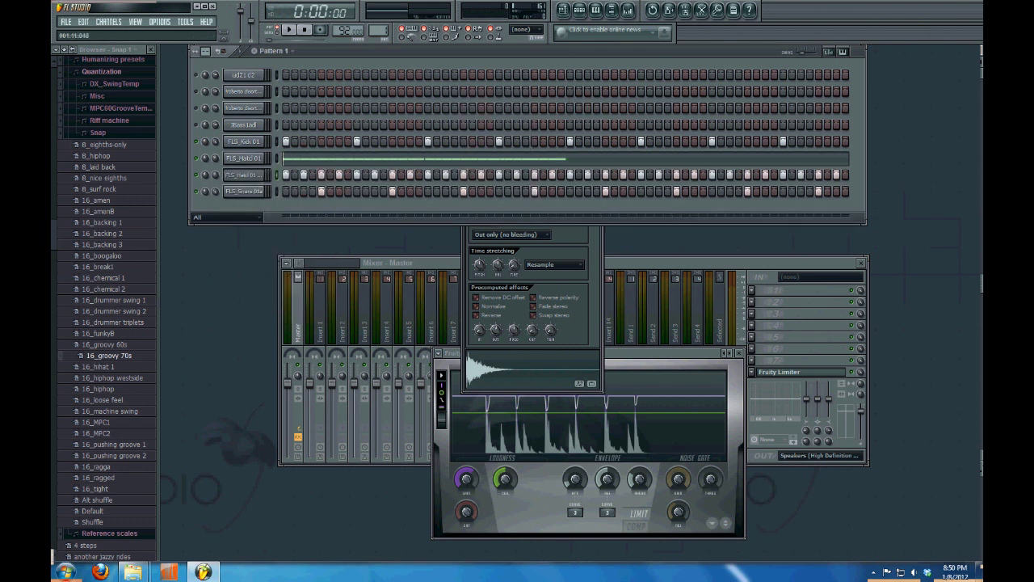
drag(294, 174, 844, 174)
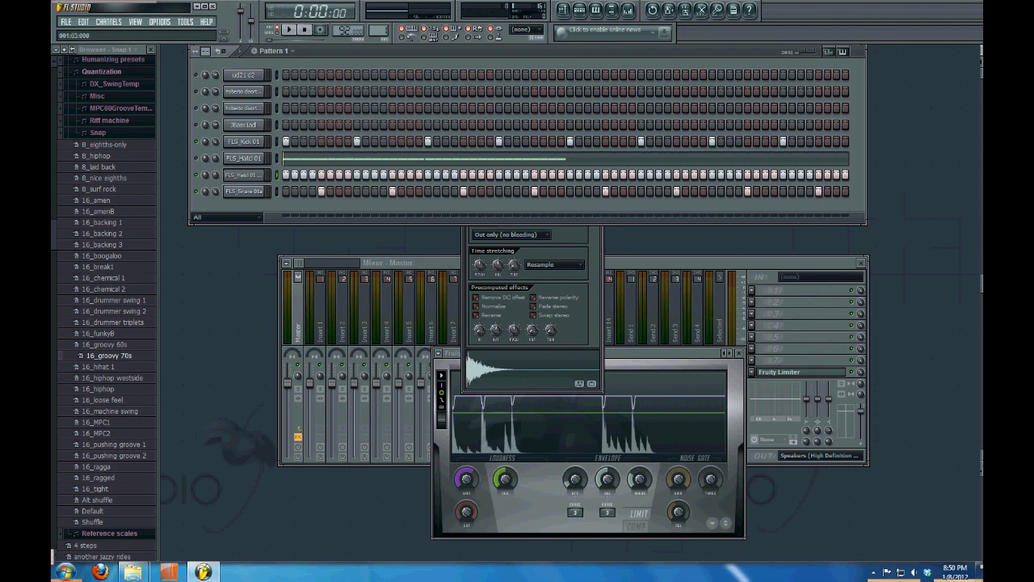
key(space)
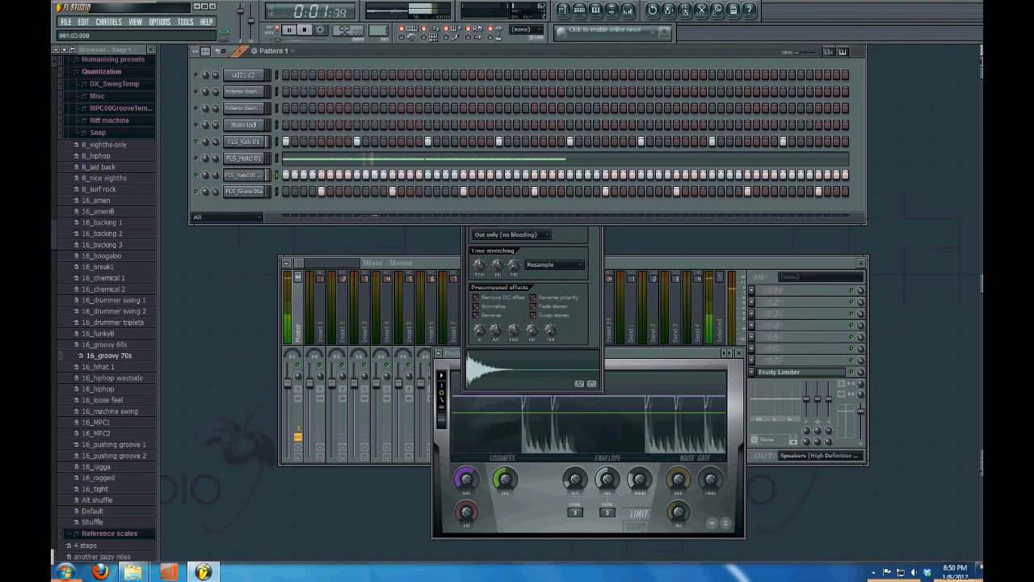
Play and stop the beat a few times, then open FLS_Hatcl 01's notes in the piano roll
key(space)
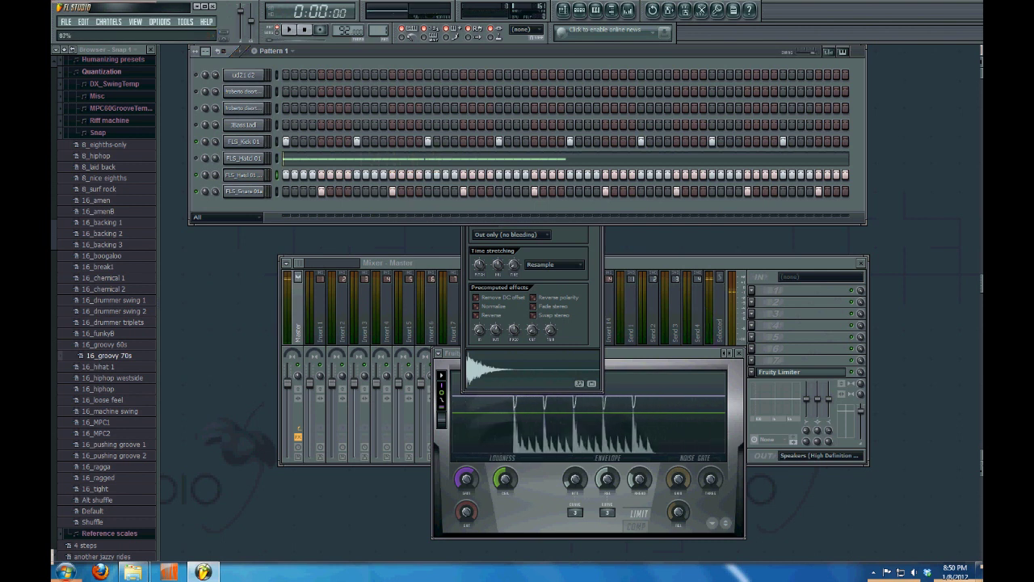
key(space)
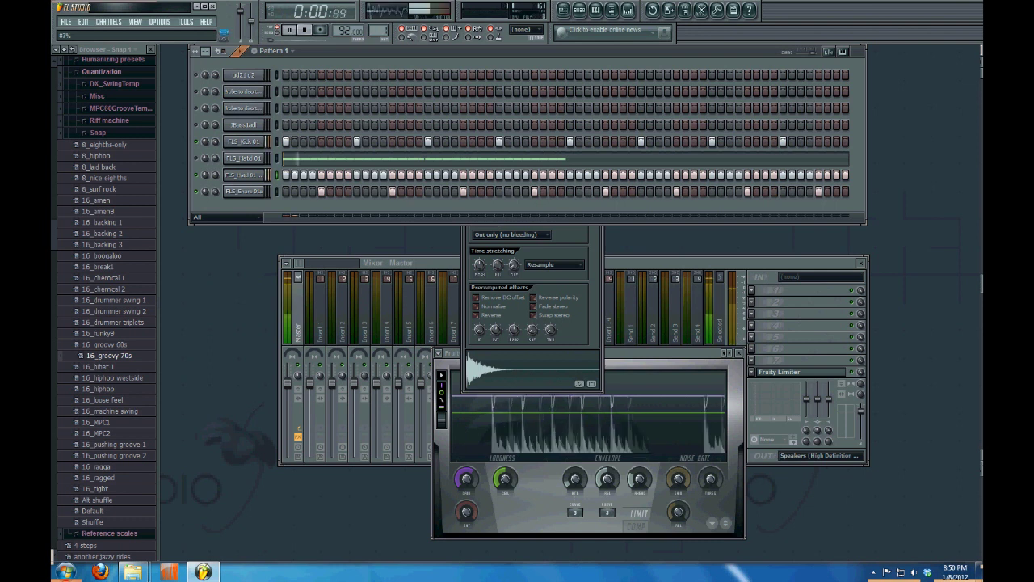
key(space)
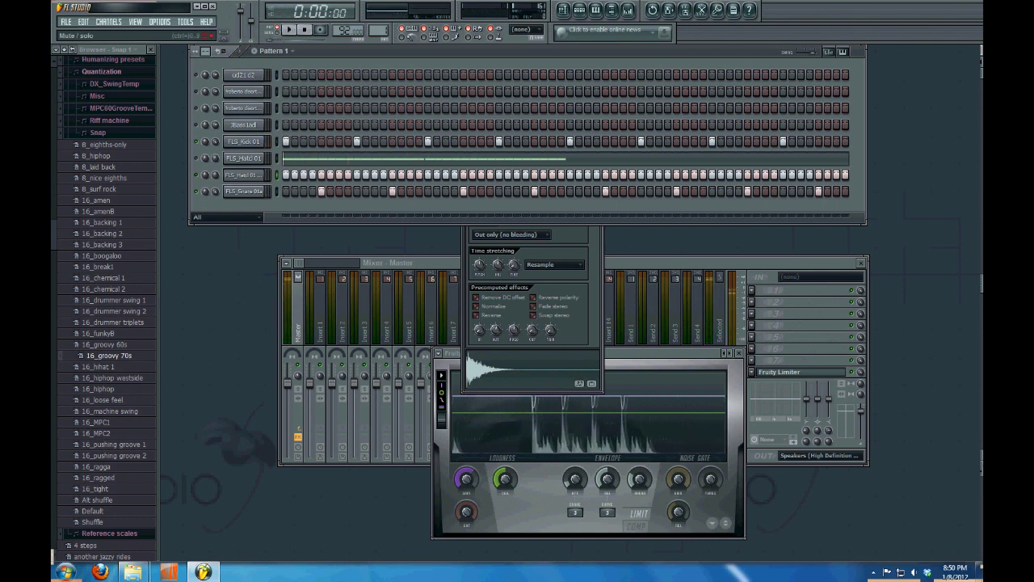
key(space)
key(space)
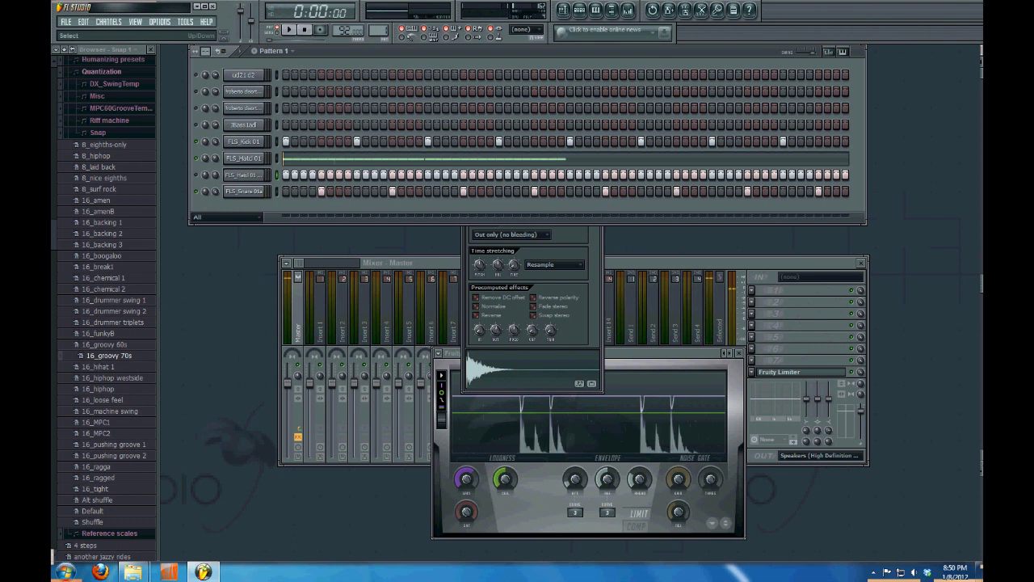
key(F7)
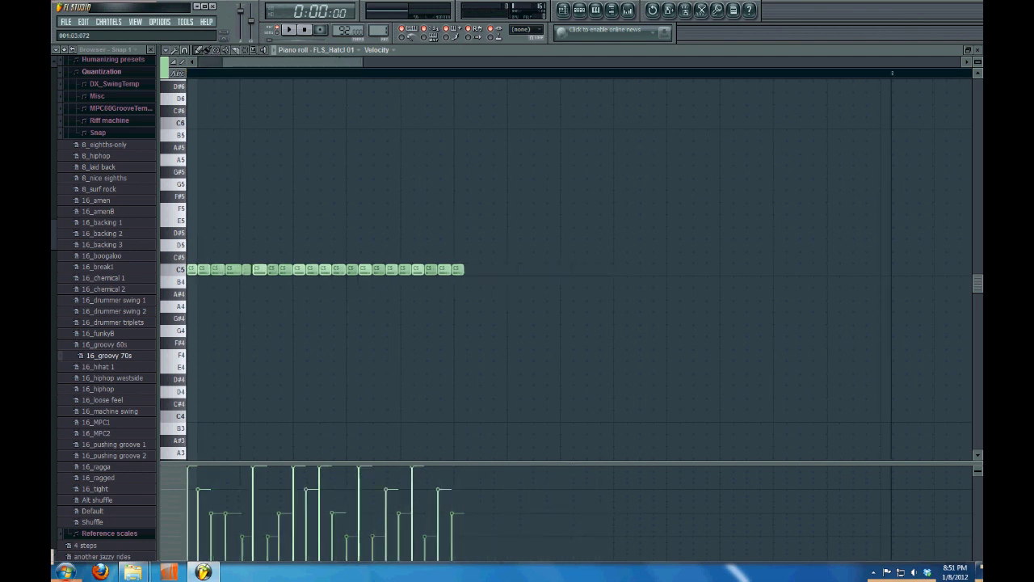
Zoom the piano roll, preview the hats, and move the eighth note from C5 to C#5
drag(337, 62, 235, 62)
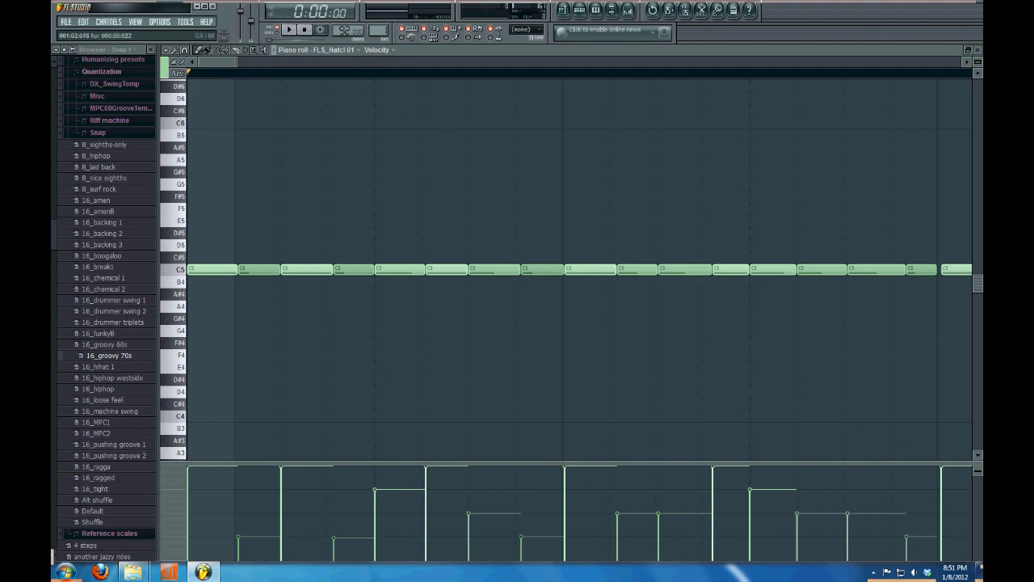
key(space)
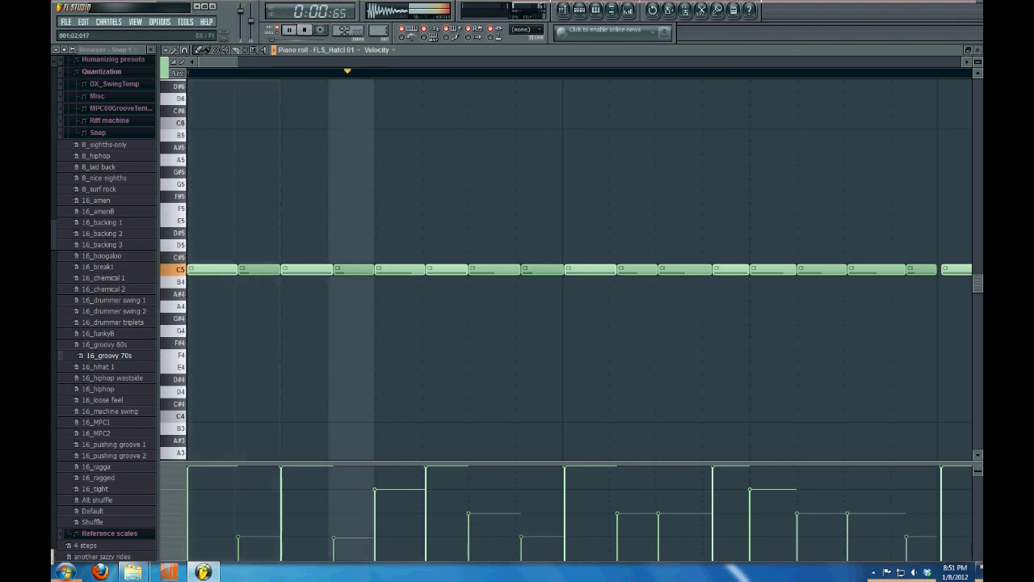
key(space)
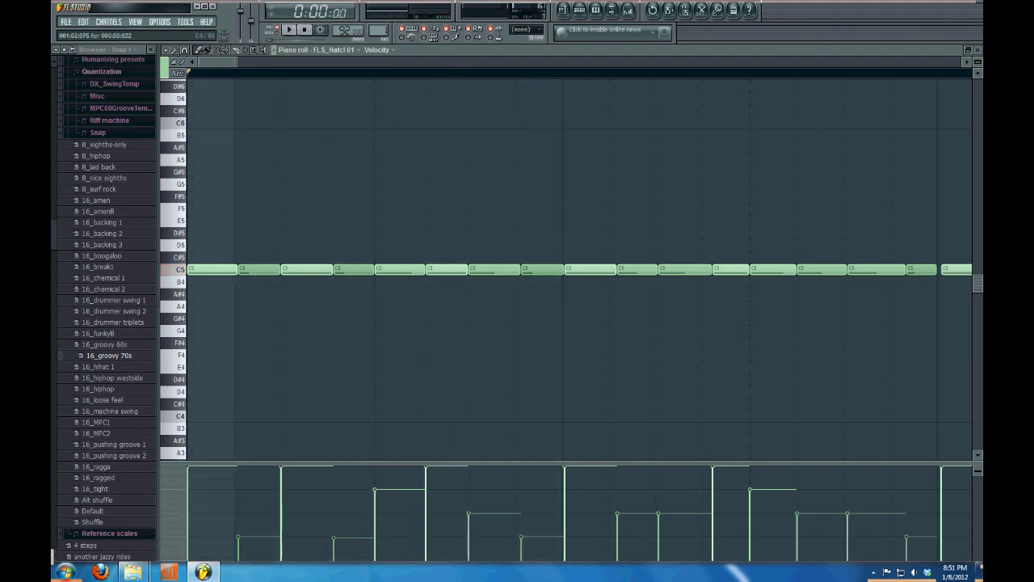
drag(542, 269, 542, 257)
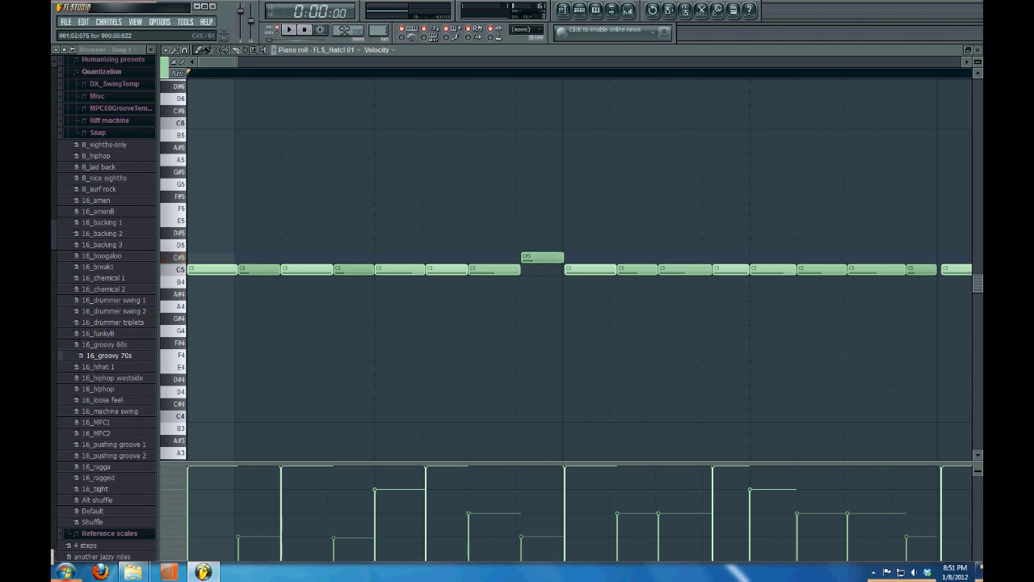
Shift the C#5 note's start time slightly later in Note properties
double_click(542, 257)
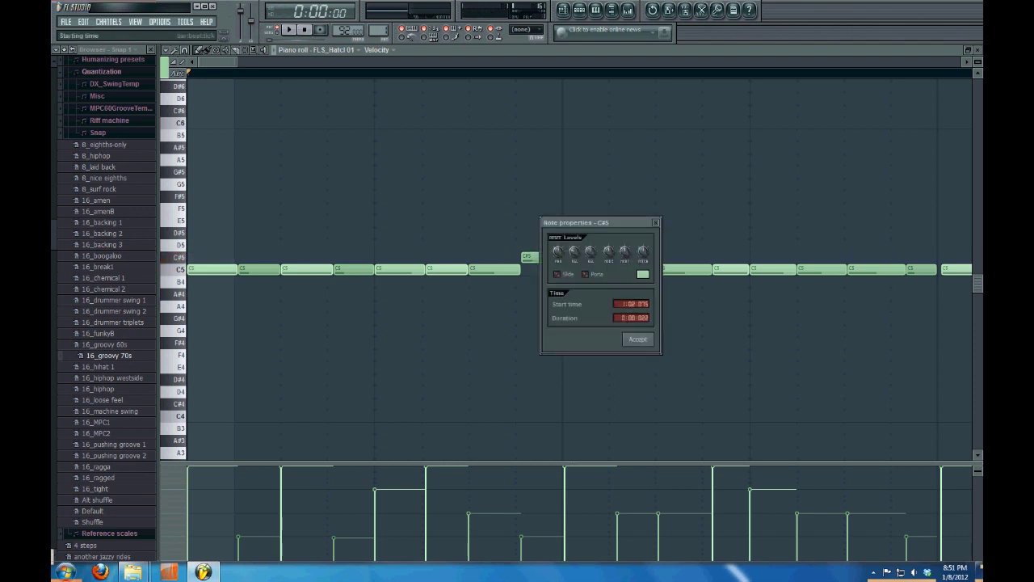
drag(582, 222, 616, 192)
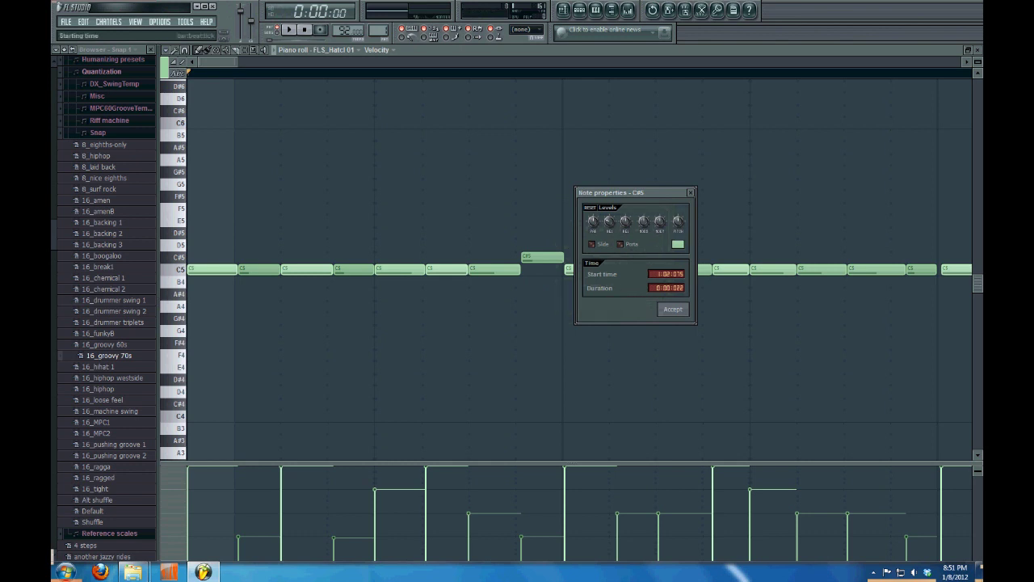
drag(668, 273, 667, 285)
key(Return)
double_click(516, 257)
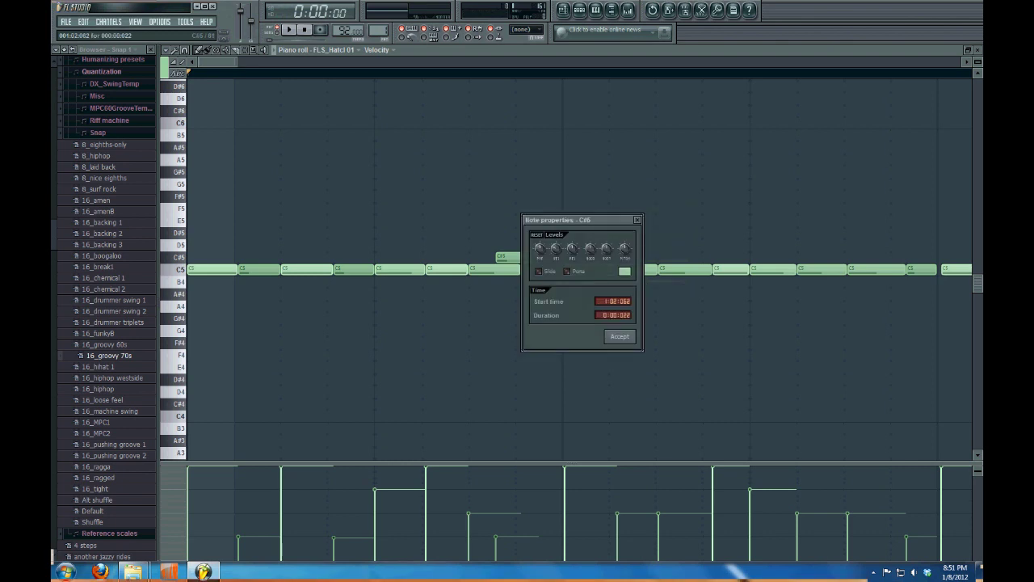
click(620, 336)
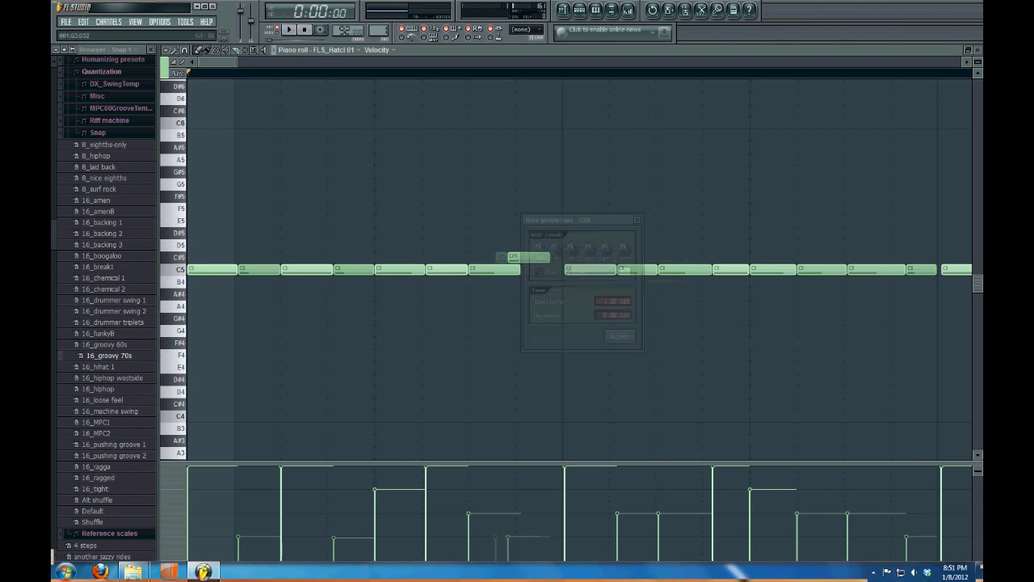
double_click(532, 257)
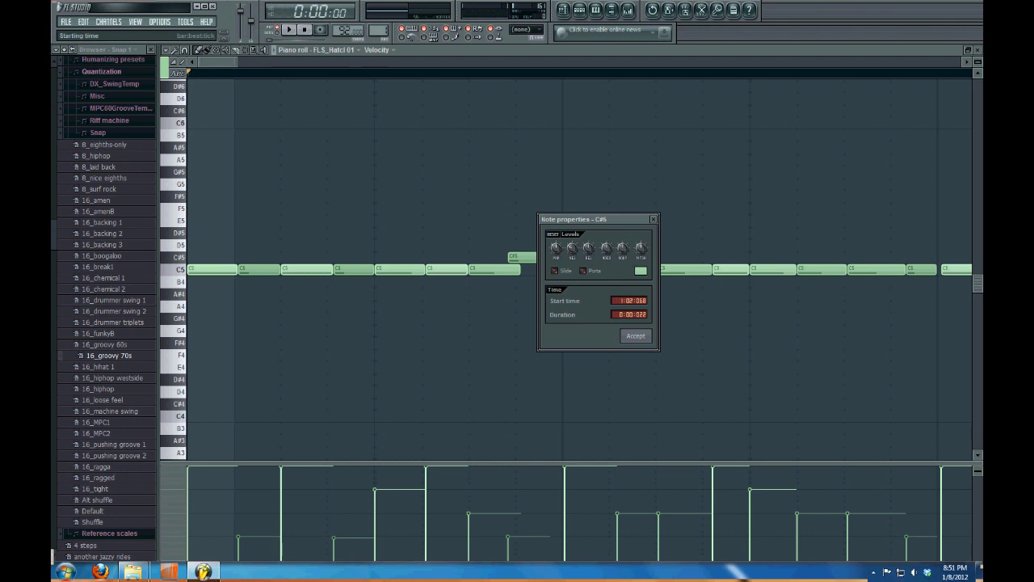
click(636, 335)
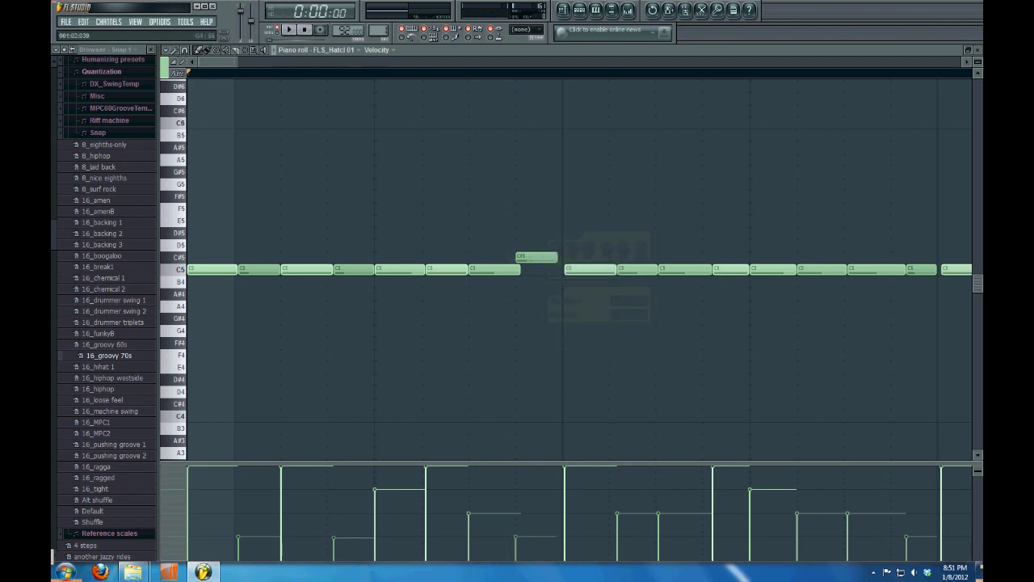
Lengthen the C#5 note, colour it lavender, audition it, and close the piano roll
double_click(537, 257)
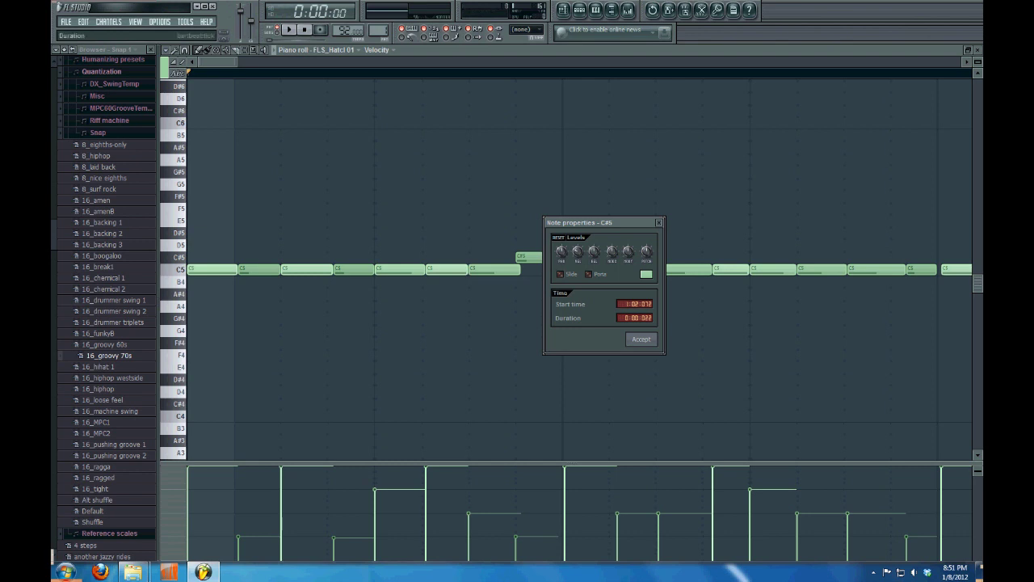
scroll(634, 317, up, 5)
click(645, 274)
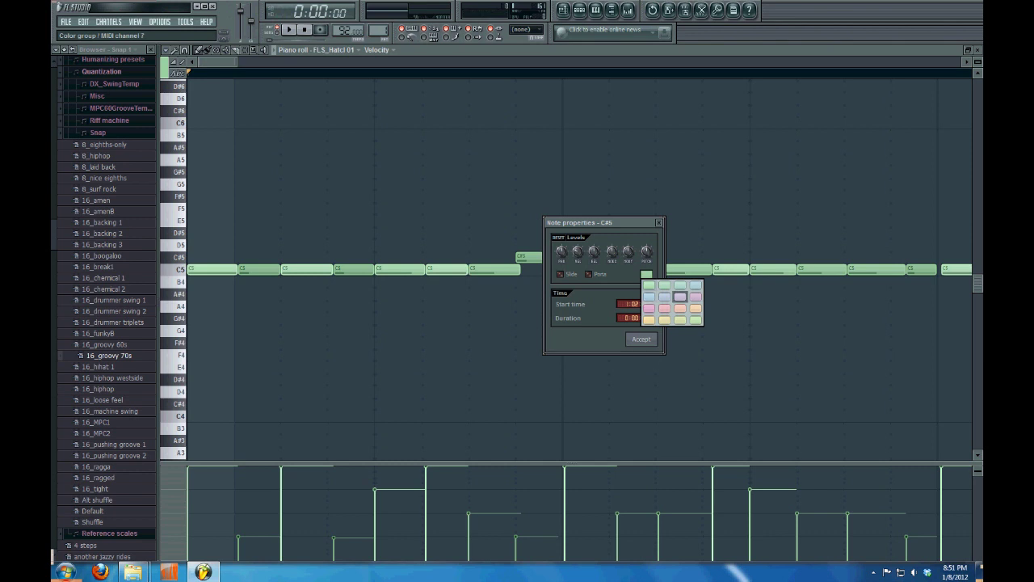
click(680, 296)
click(641, 339)
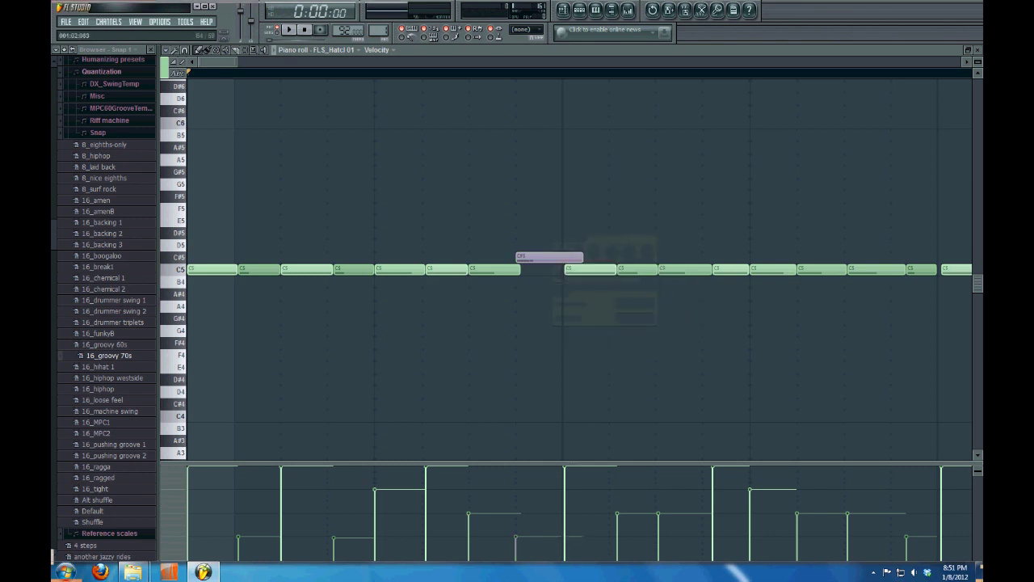
key(space)
key(space)
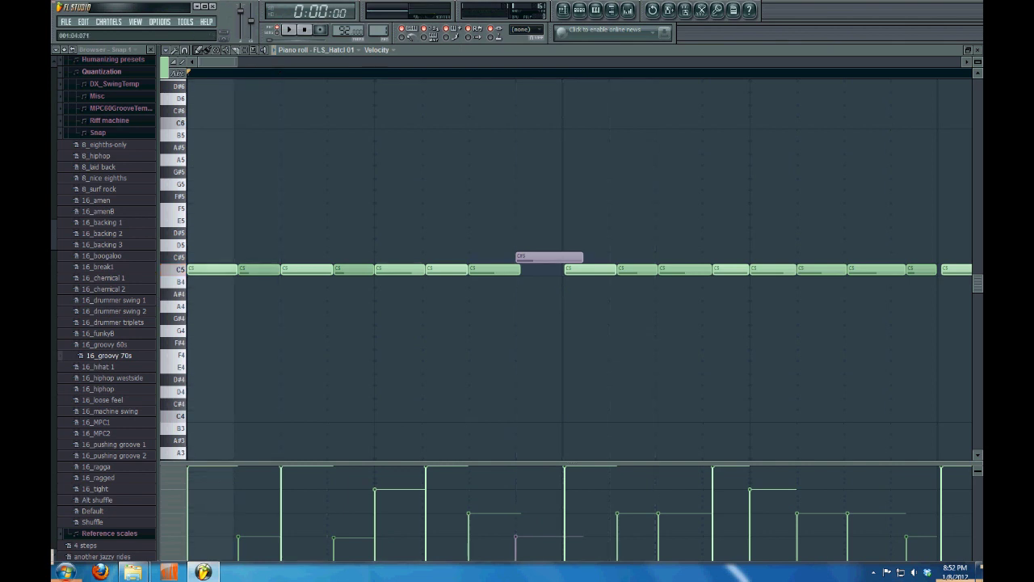
click(978, 50)
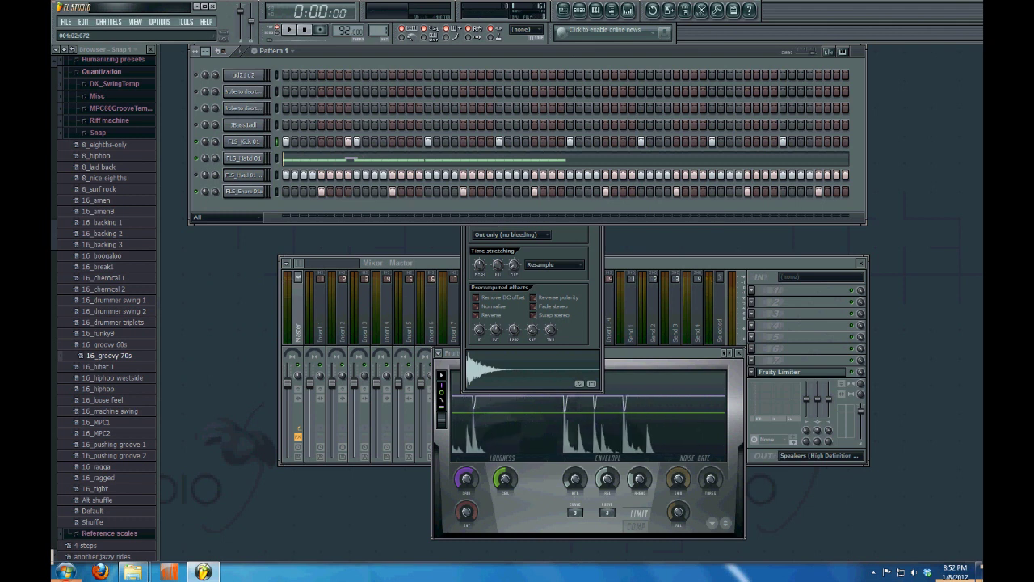
Preview the beat, lower the Main swing slider, and show the step Velocity graph editor
key(space)
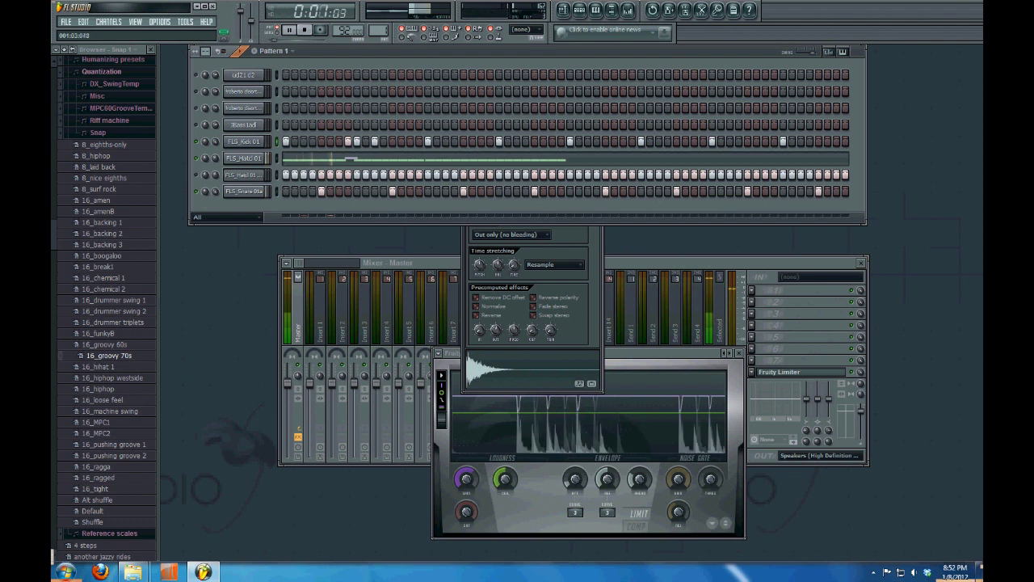
key(space)
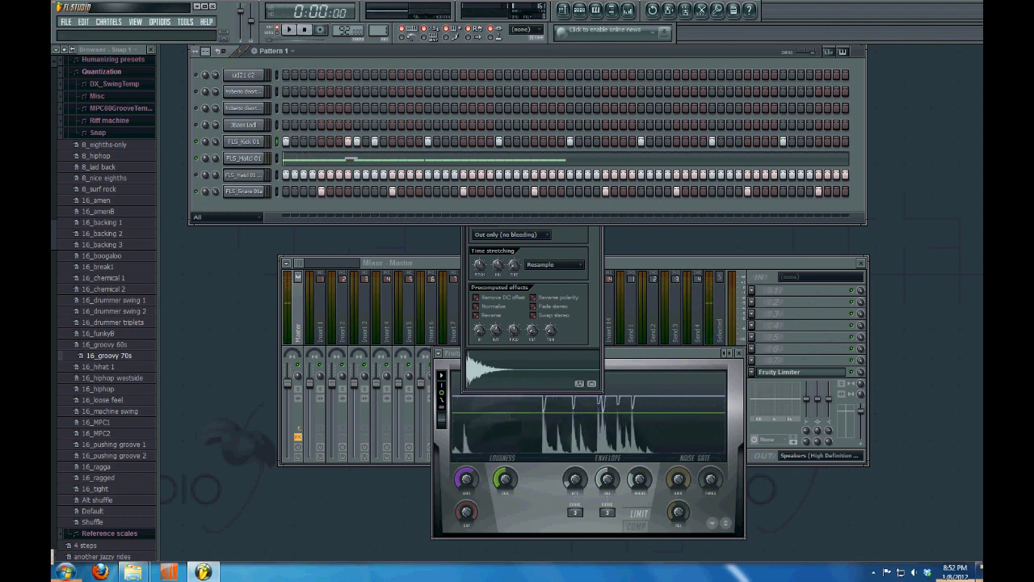
drag(813, 52, 808, 53)
key(F7)
key(F7)
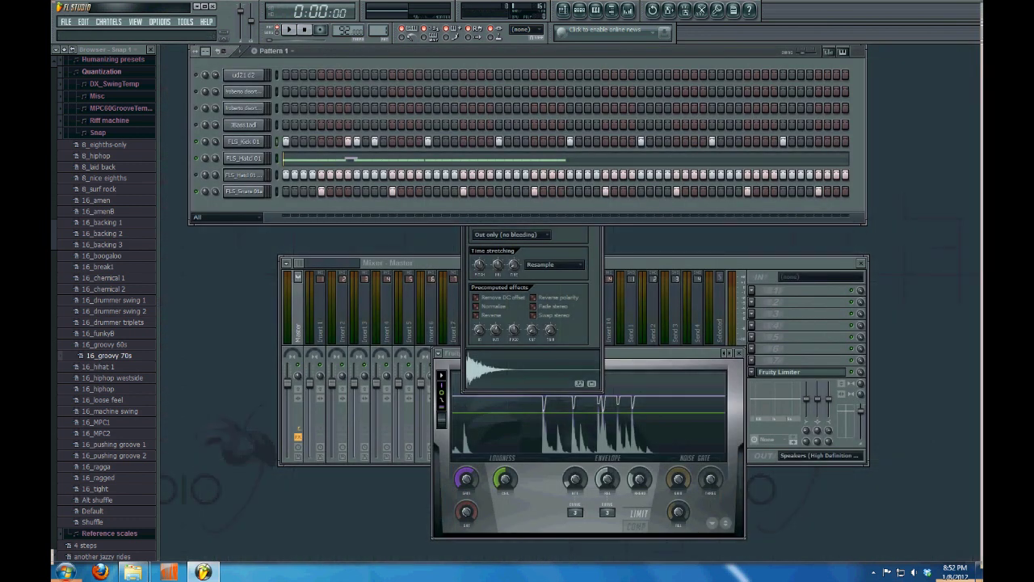
click(828, 51)
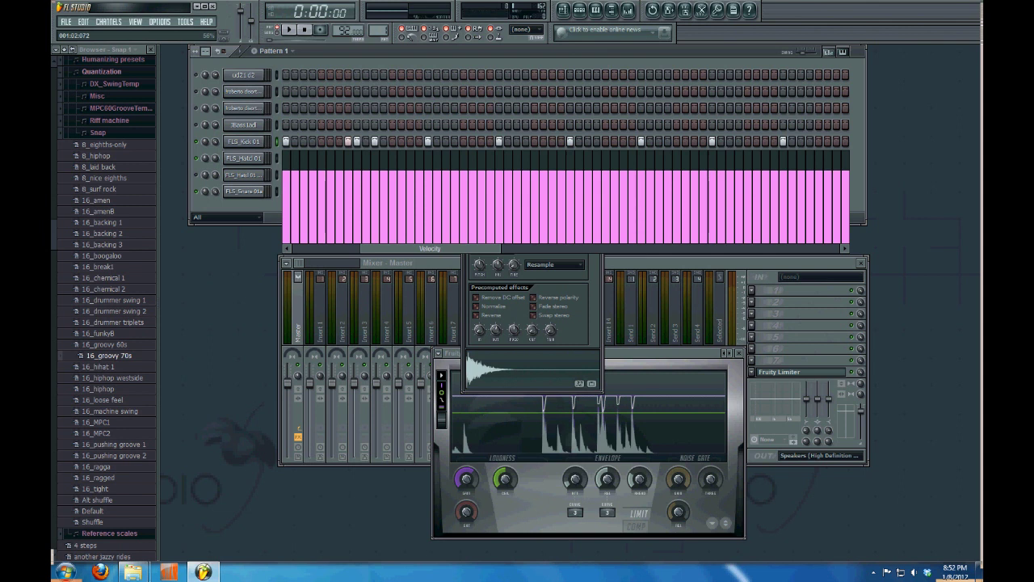
Lower an early hat step's velocity and add softer kick hits, auditioning the changes
click(348, 198)
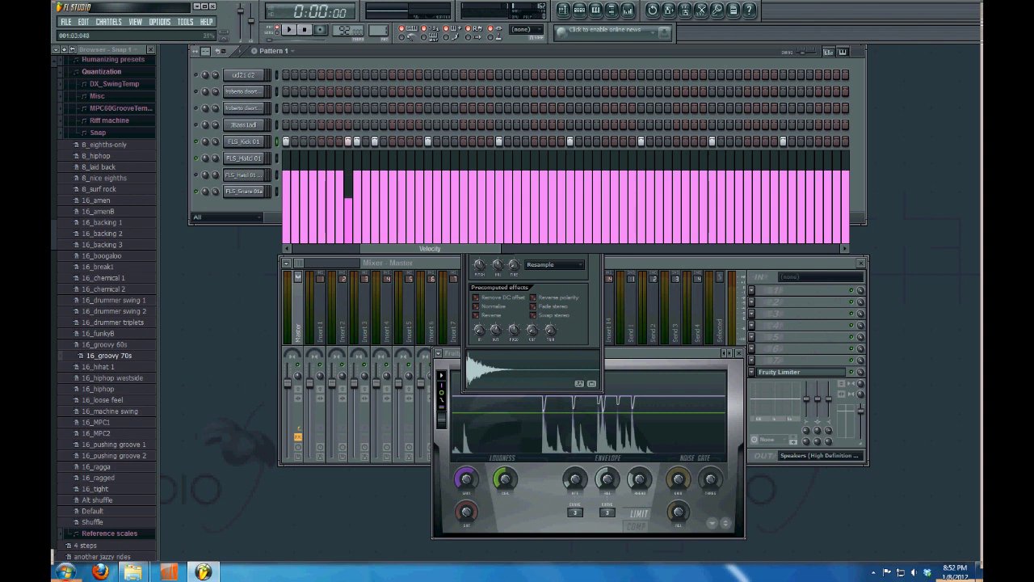
key(space)
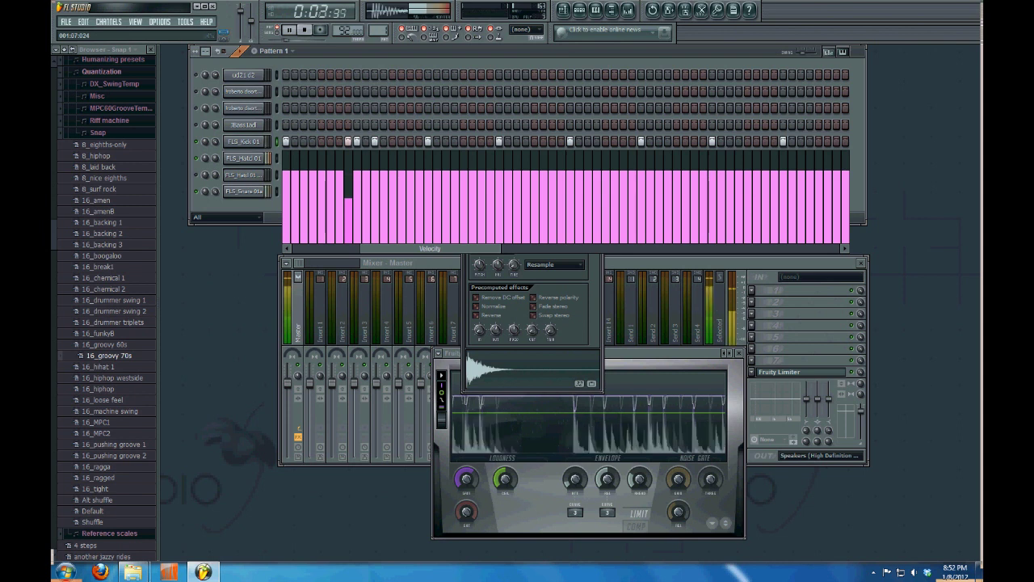
key(space)
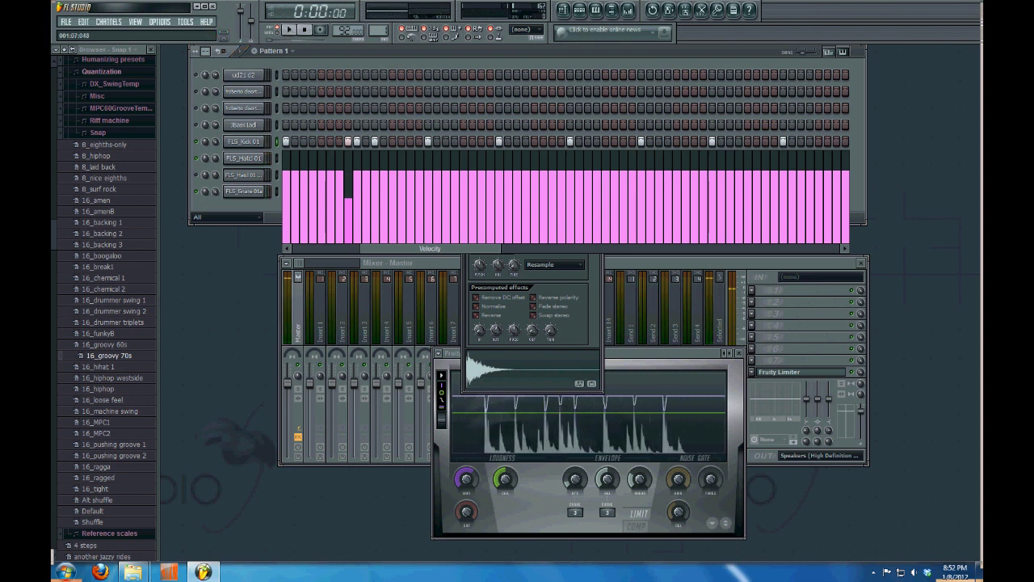
click(525, 141)
click(525, 203)
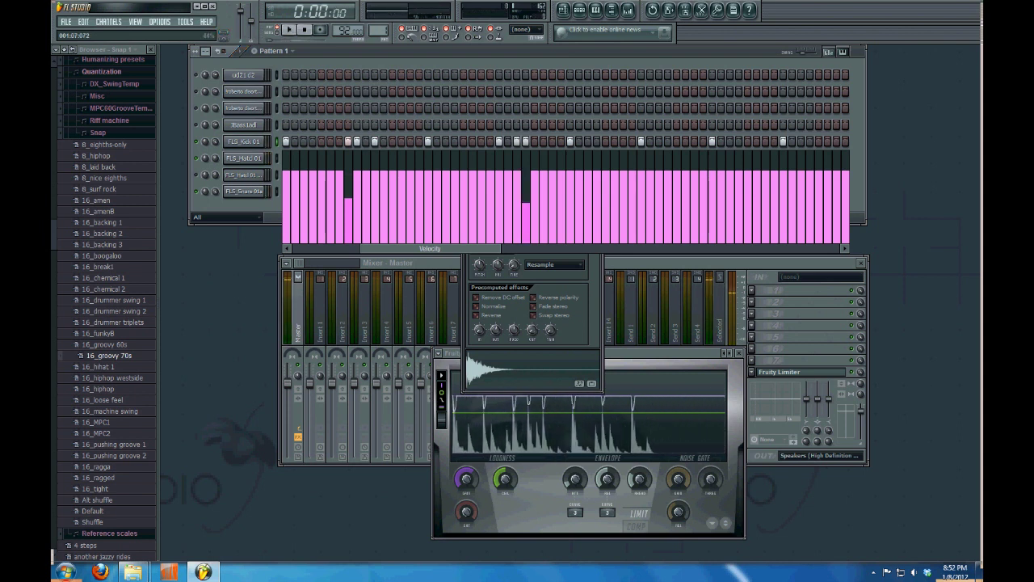
key(space)
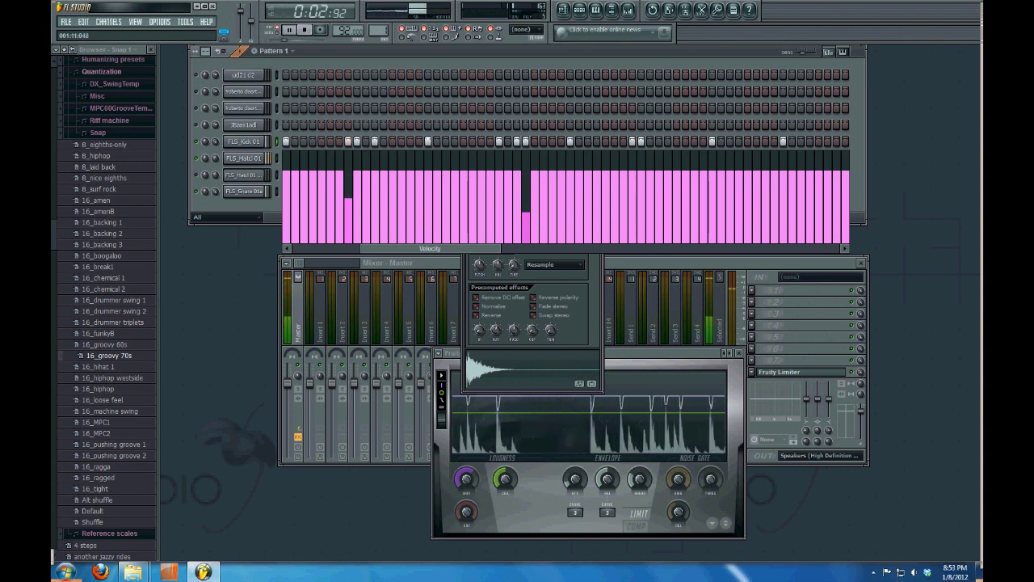
click(633, 195)
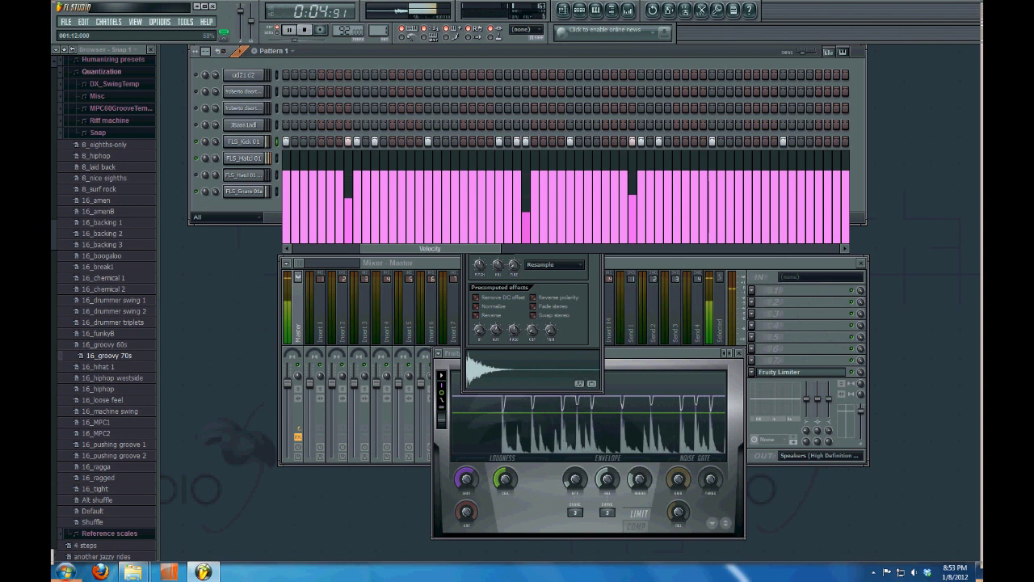
key(space)
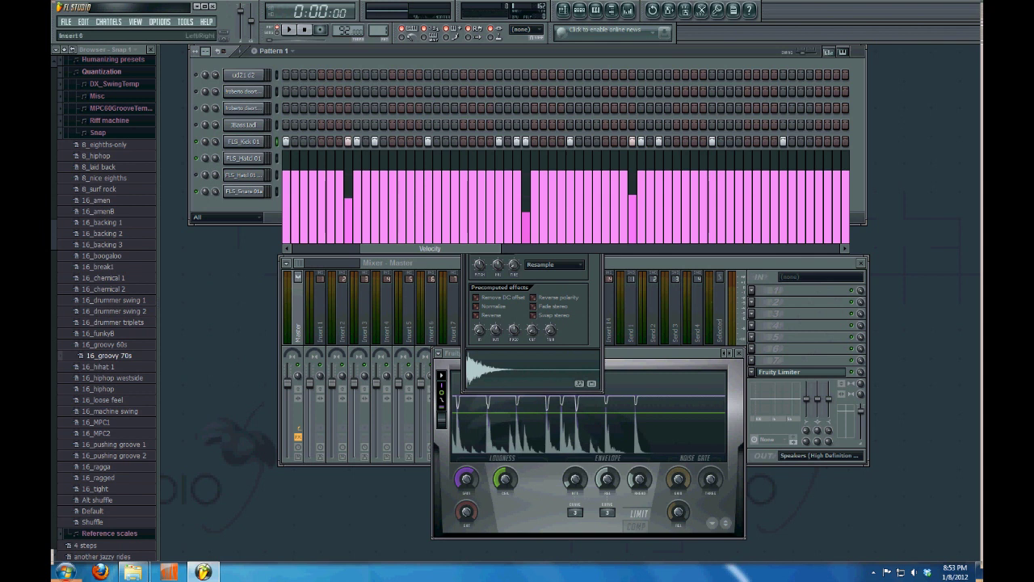
Add a soft kick hit near the pattern end, lower another, and switch the graph to Shift
click(775, 142)
click(802, 179)
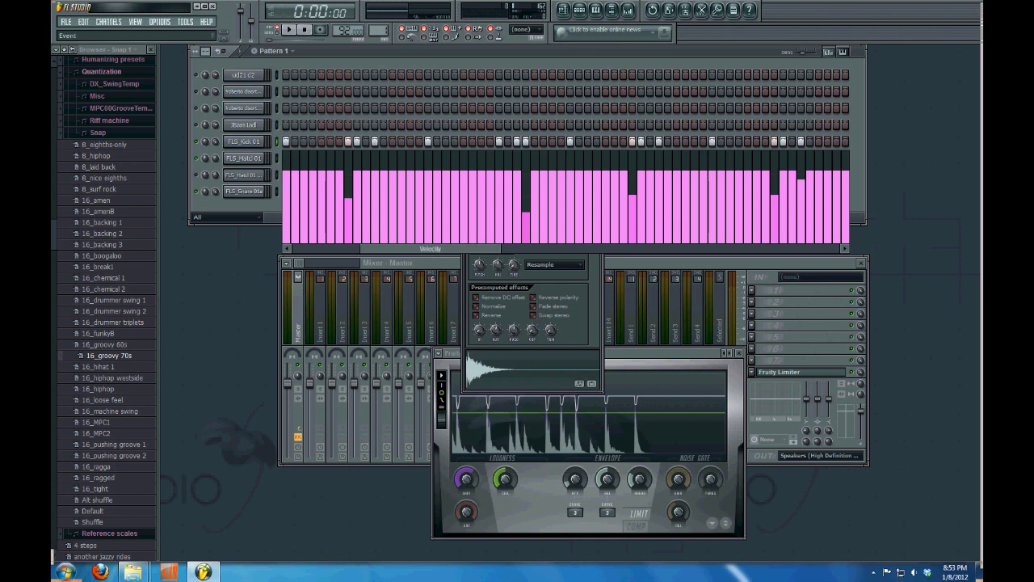
click(769, 248)
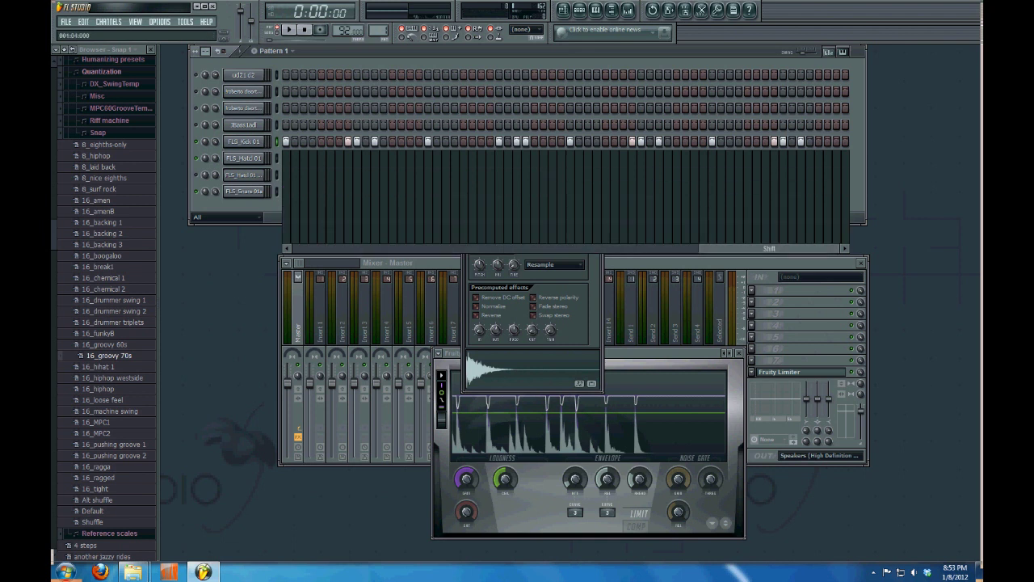
Draw Shift bars to delay the kick hits slightly off the grid, then audition the pattern
click(349, 240)
click(348, 232)
click(349, 227)
click(348, 226)
key(space)
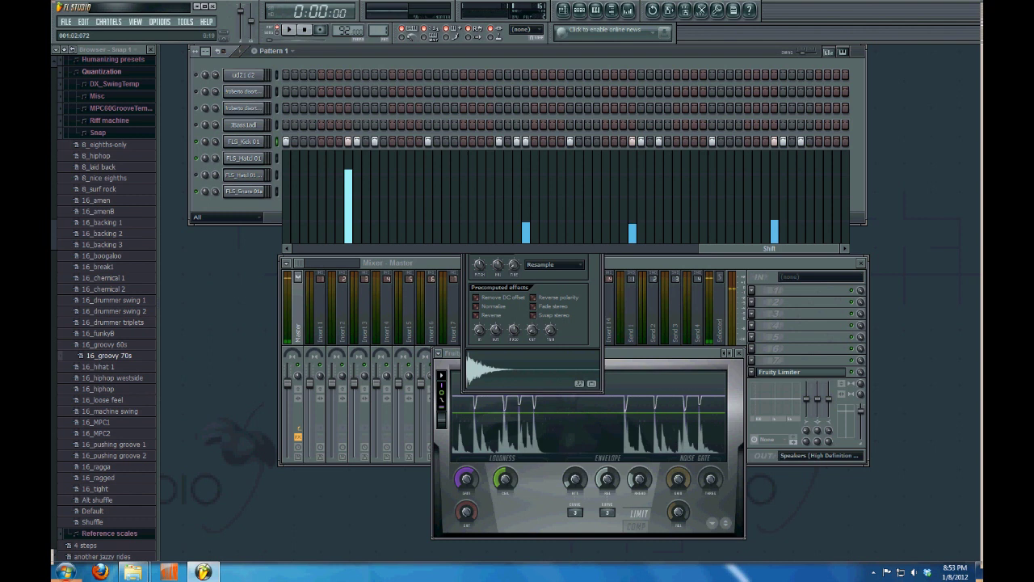
key(space)
key(space)
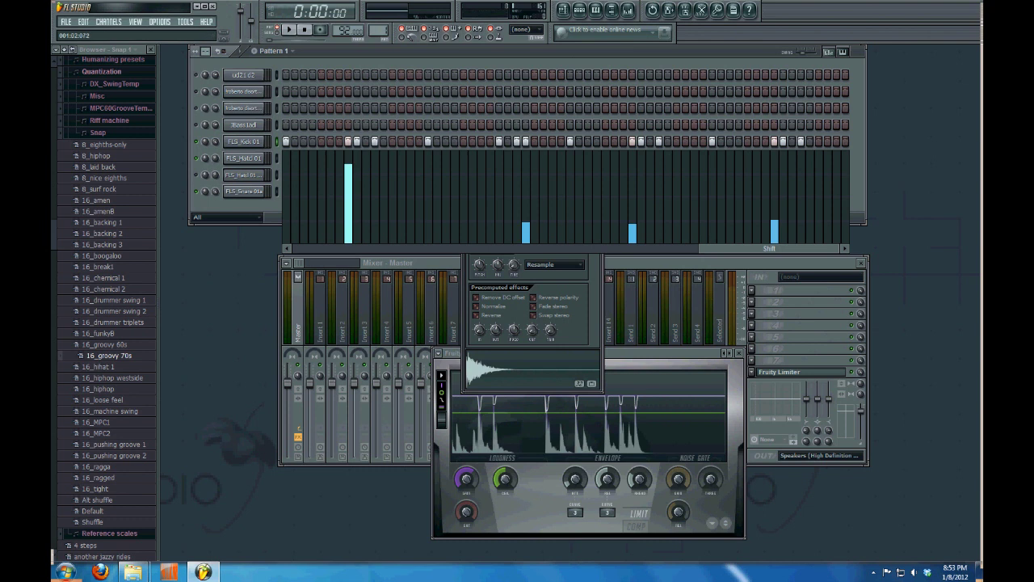
key(space)
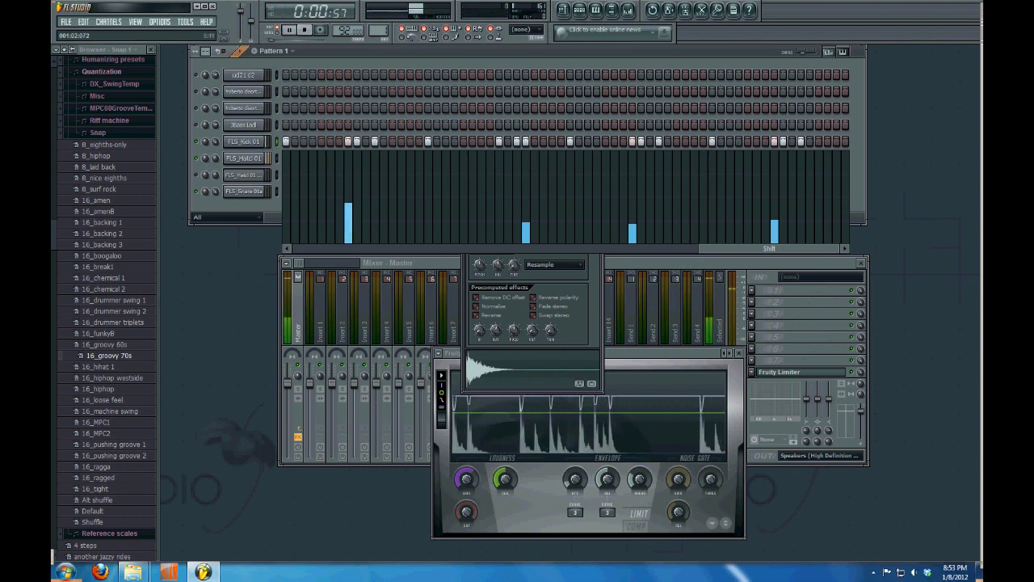
key(space)
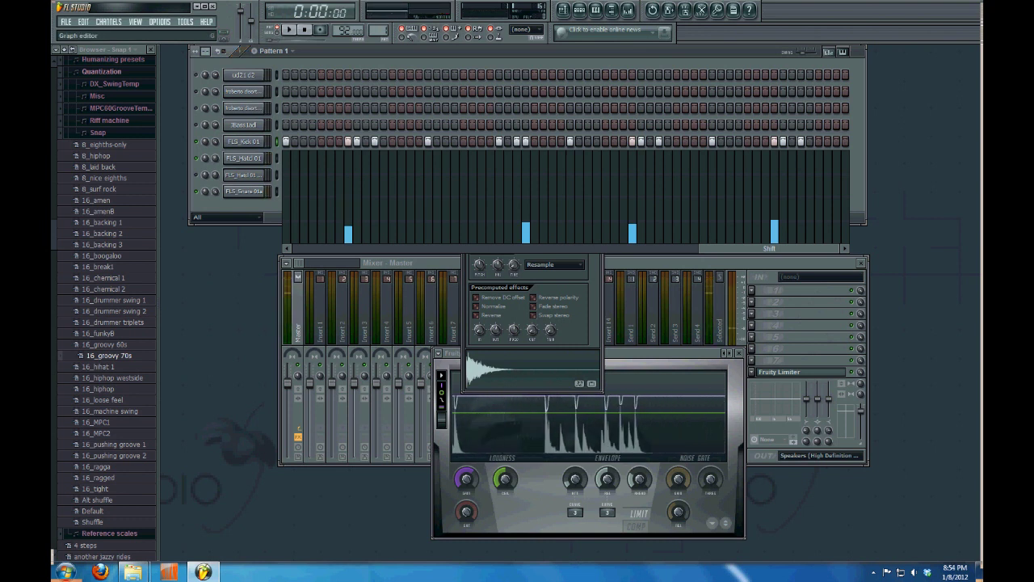
Switch the step graph editor to show Fine pitch values
click(828, 51)
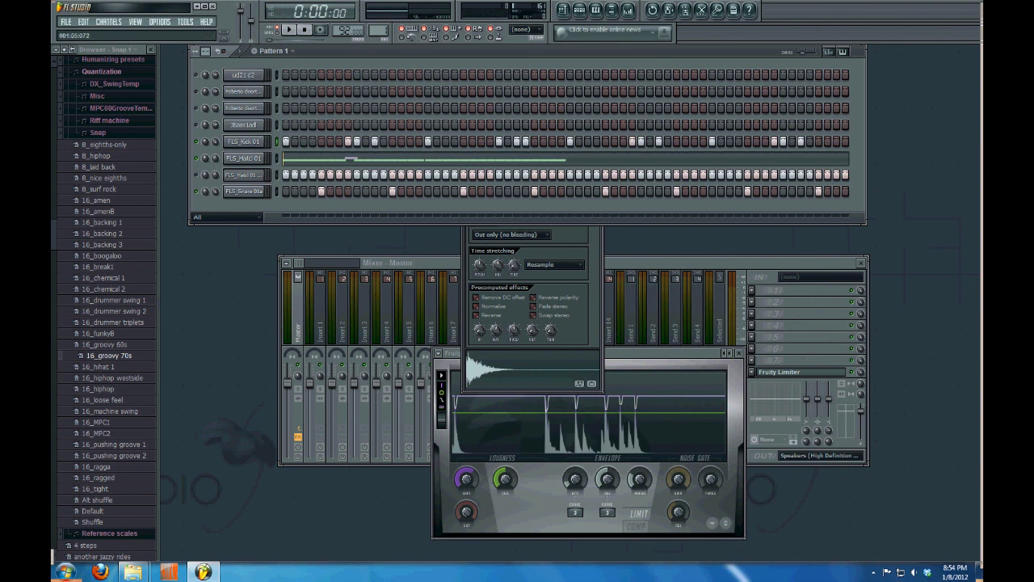
click(829, 51)
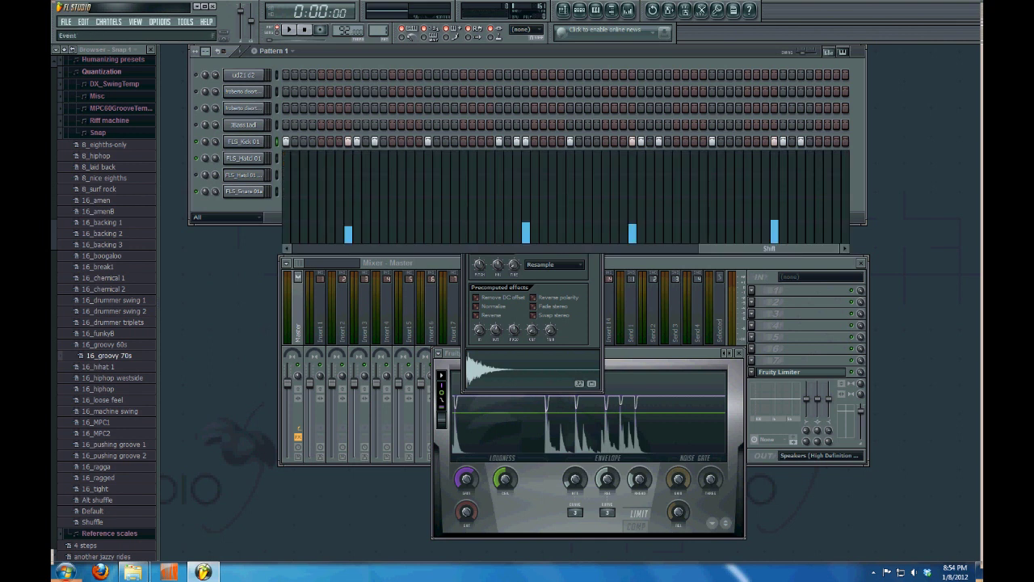
drag(770, 248, 702, 248)
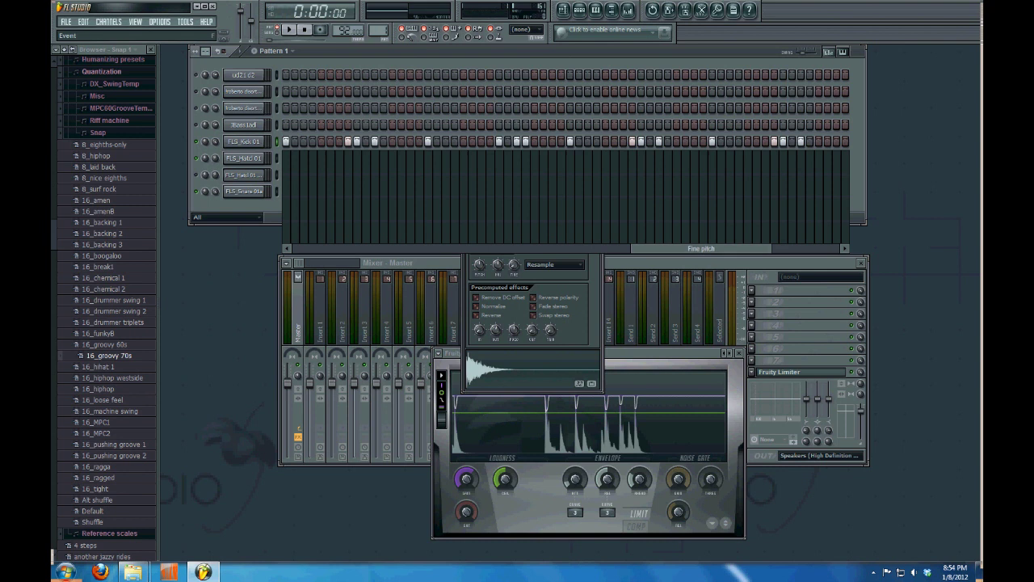
Draw a negative Fine pitch on one kick step, audition it, then open FLS_HatCl 01 in the piano roll
click(348, 224)
key(space)
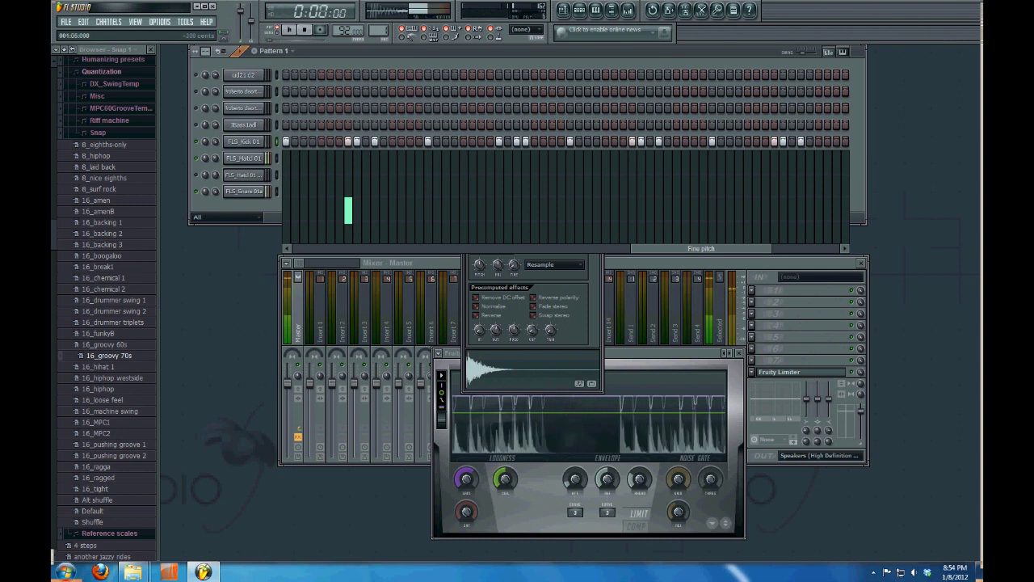
key(space)
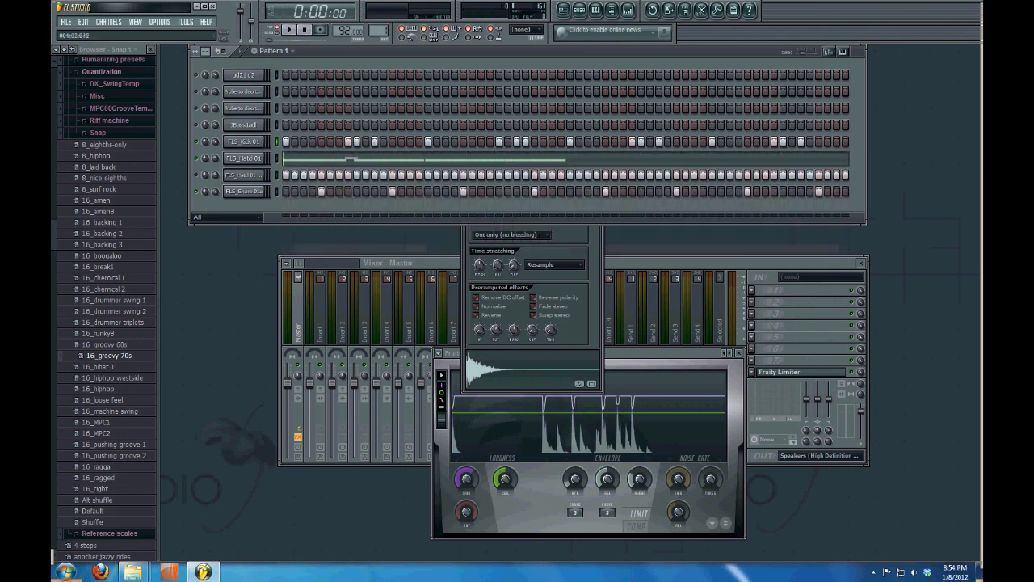
key(F7)
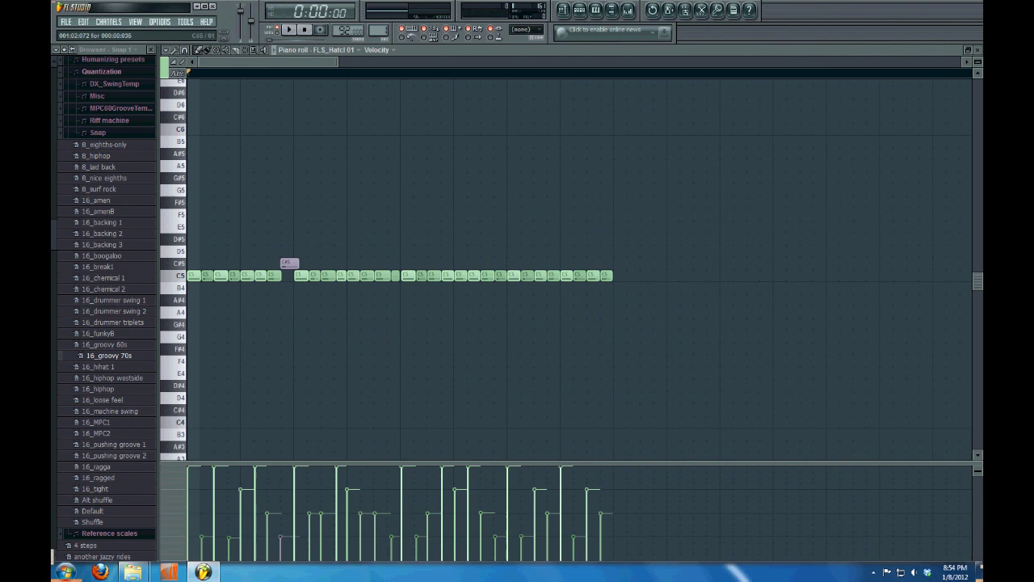
Replace the stray C#5 hi-hat note with a C5, adjust the last note, and clone the whole run further along
right_click(288, 262)
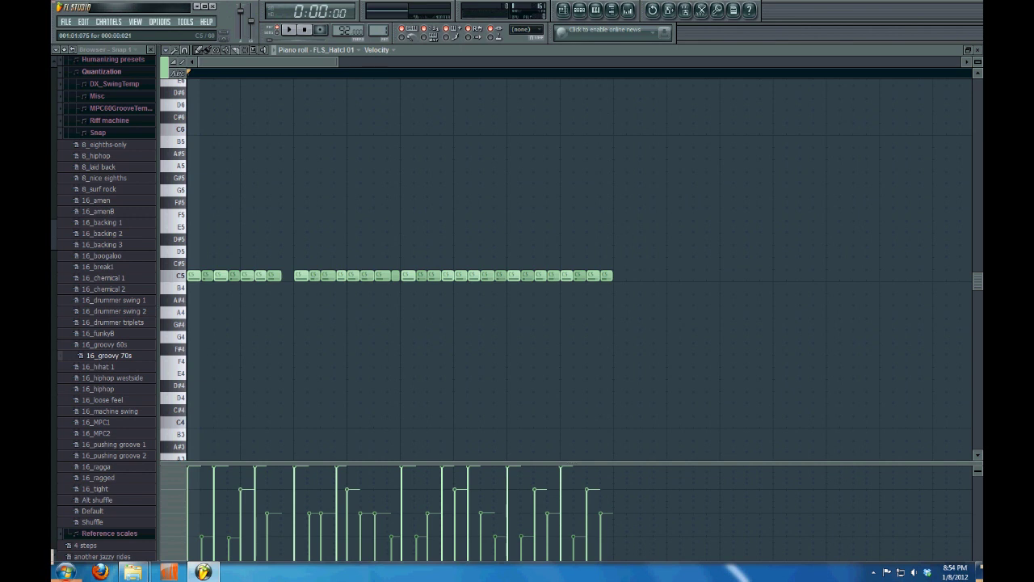
click(287, 275)
drag(611, 276, 681, 275)
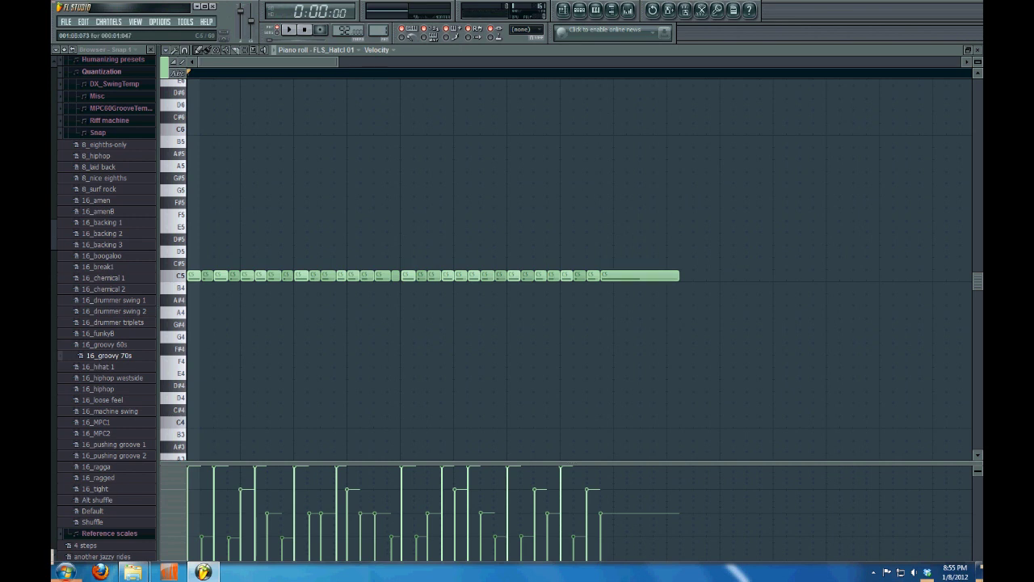
mouse_move(600, 514)
mouse_down()
mouse_move(600, 470)
mouse_move(600, 515)
mouse_up()
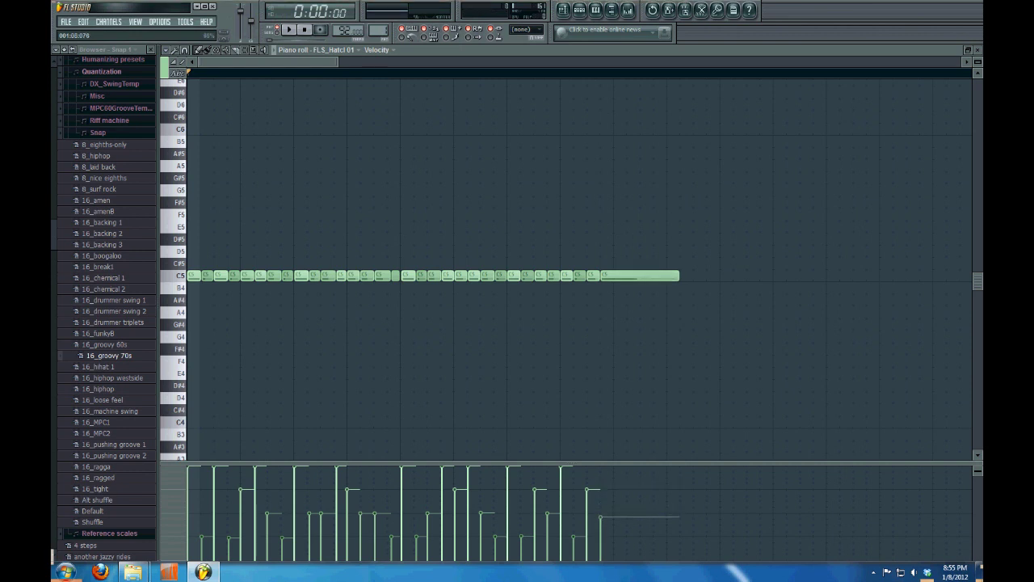
drag(679, 276, 613, 275)
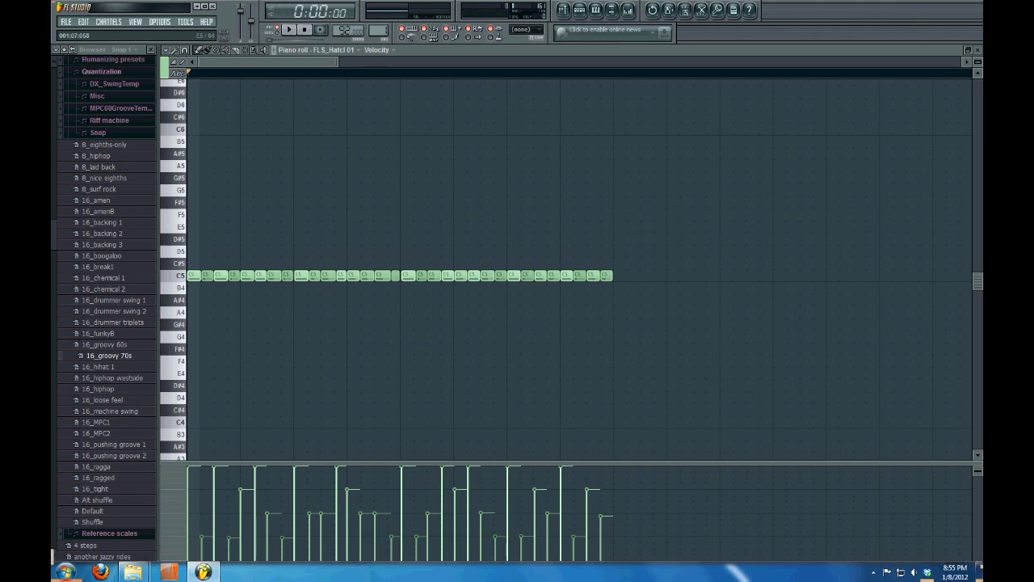
key(ctrl+a)
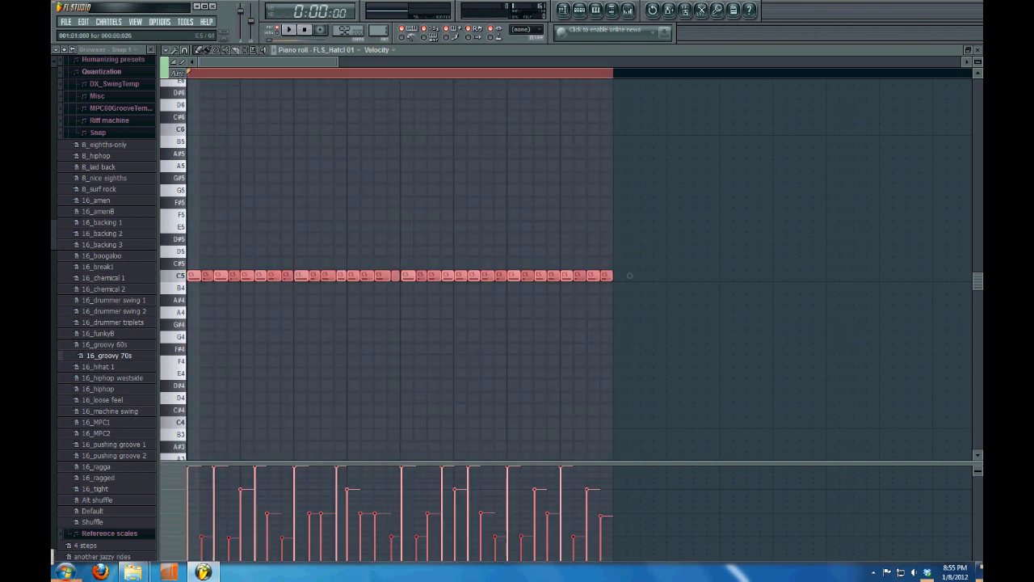
mouse_move(247, 276)
mouse_down()
mouse_move(434, 264)
mouse_move(727, 300)
mouse_move(674, 275)
mouse_up()
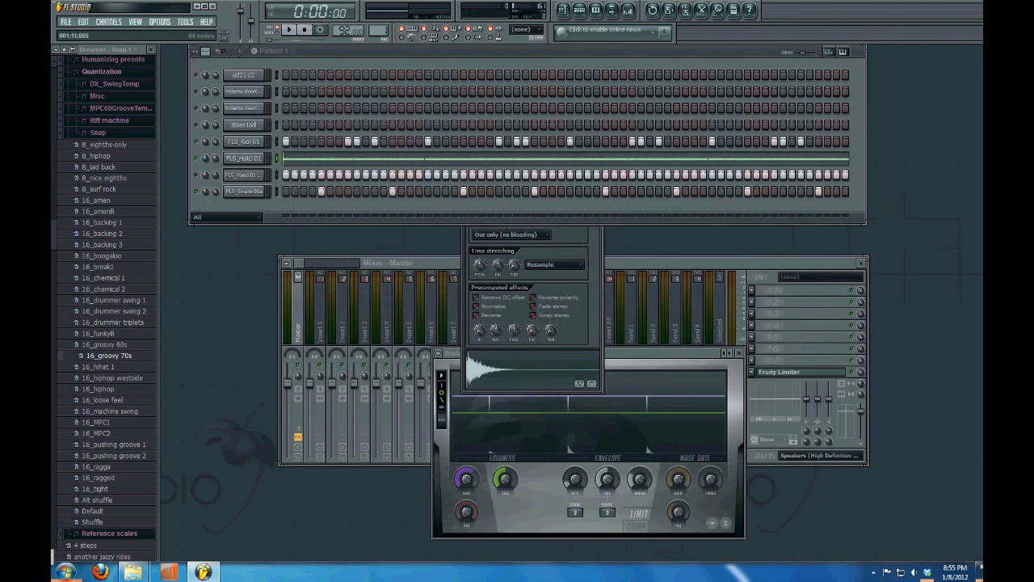
Play and stop the beat, then bring up the CHANNELS > Add one instrument list
key(space)
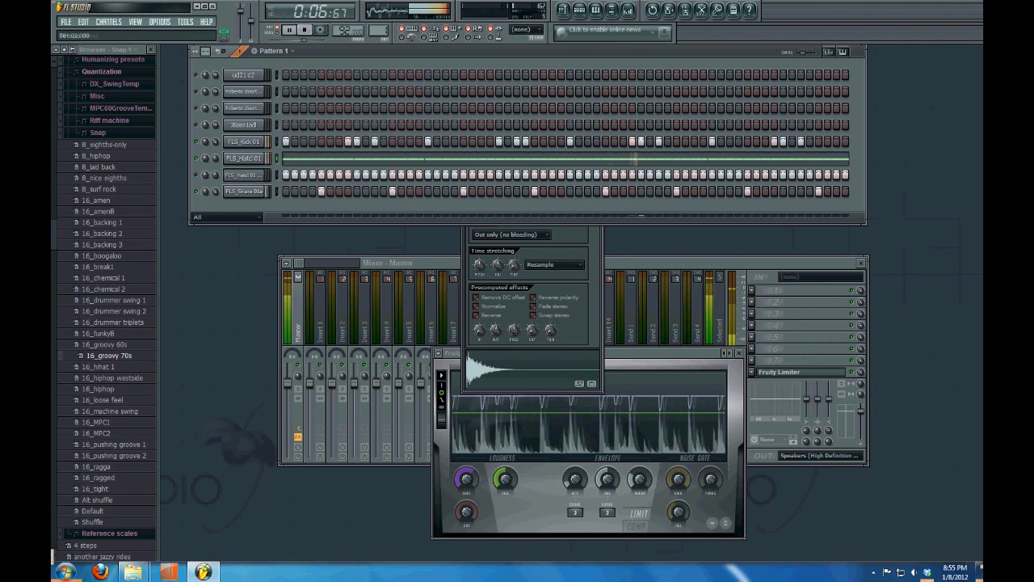
key(space)
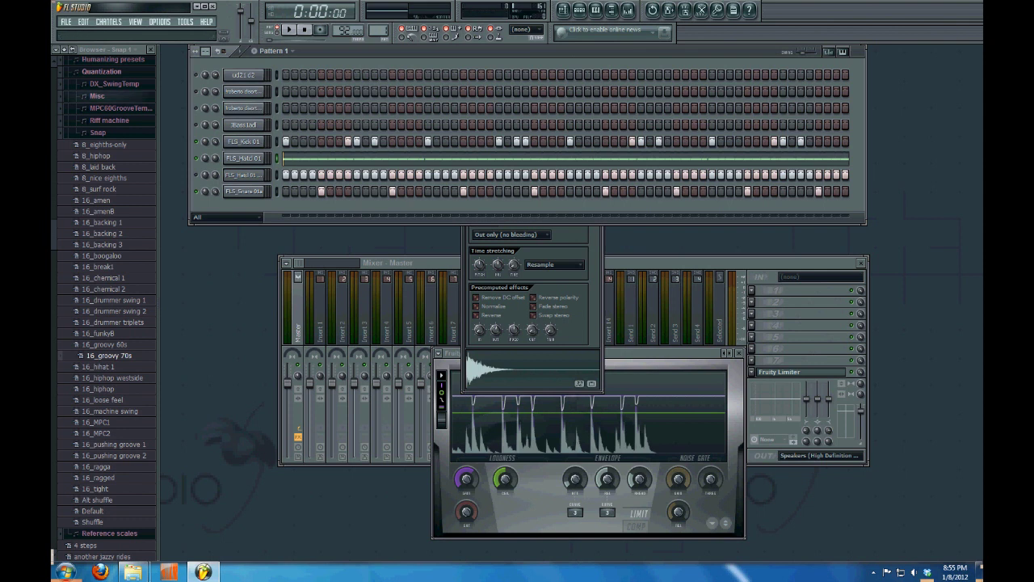
click(108, 21)
mouse_move(113, 33)
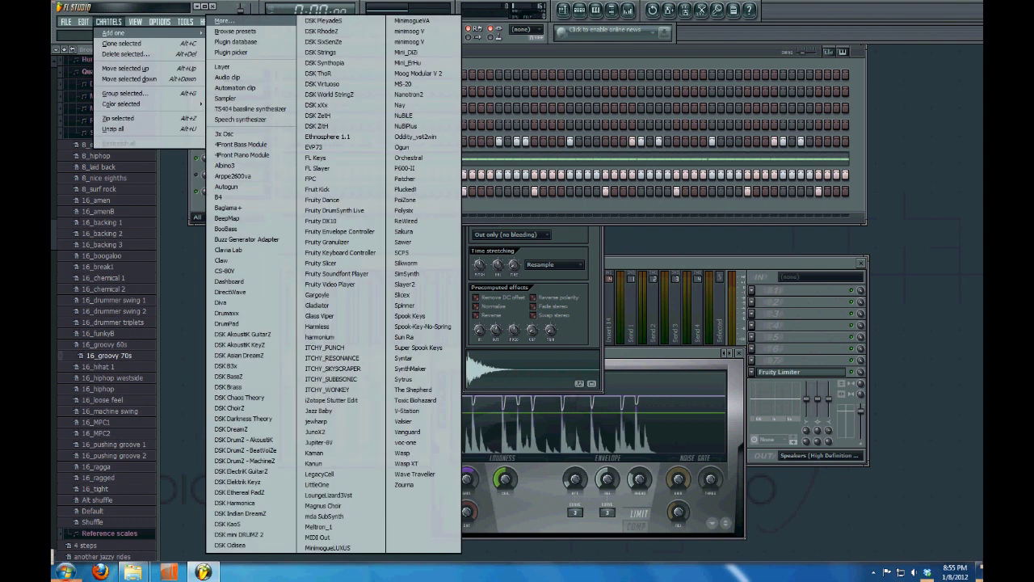
Add a 3x Osc channel, raise its Osc 2 and Osc 3 volume knobs, and audition a note
click(223, 133)
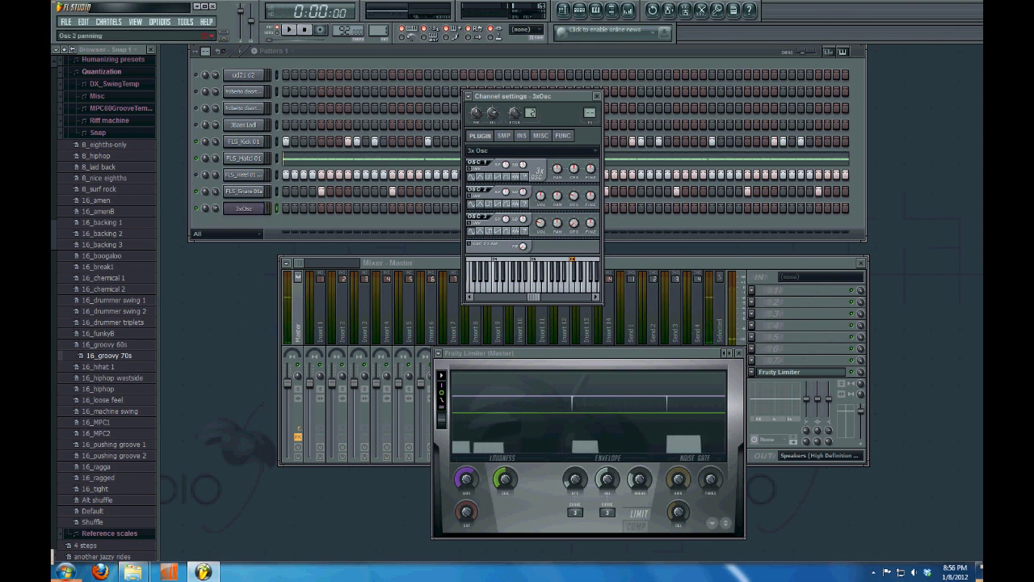
drag(541, 195, 540, 186)
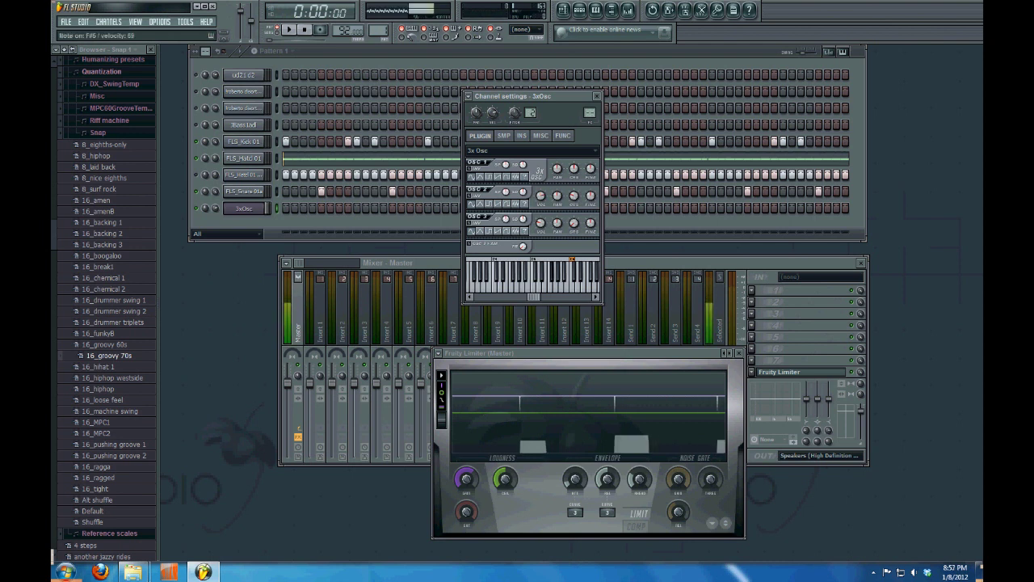
drag(540, 223, 540, 202)
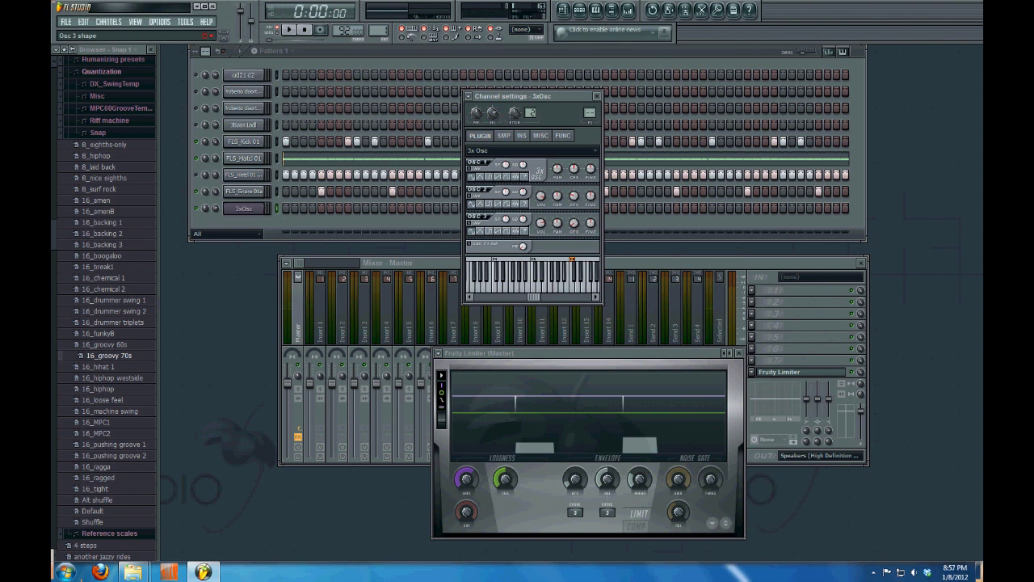
key(b)
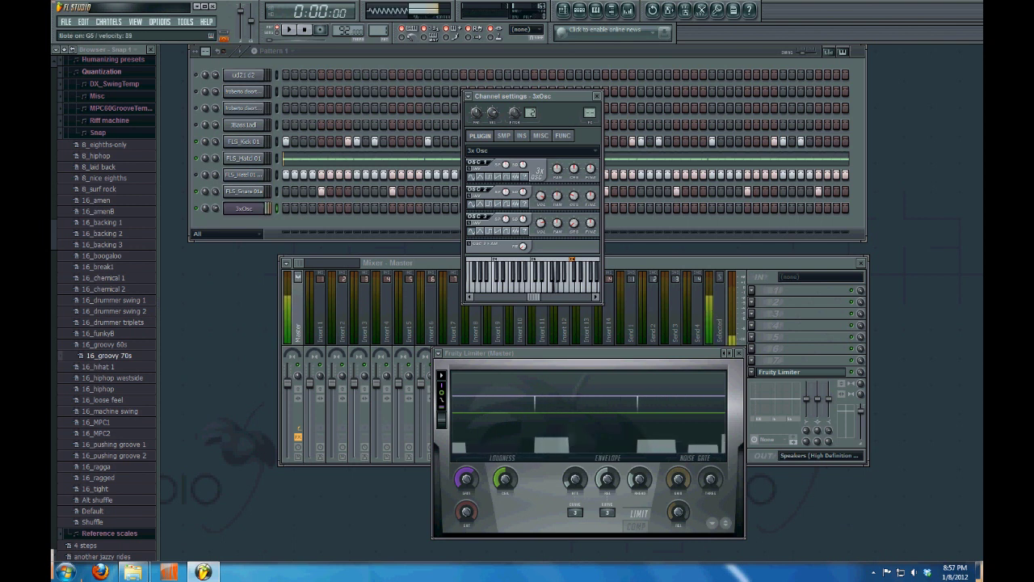
key(F6)
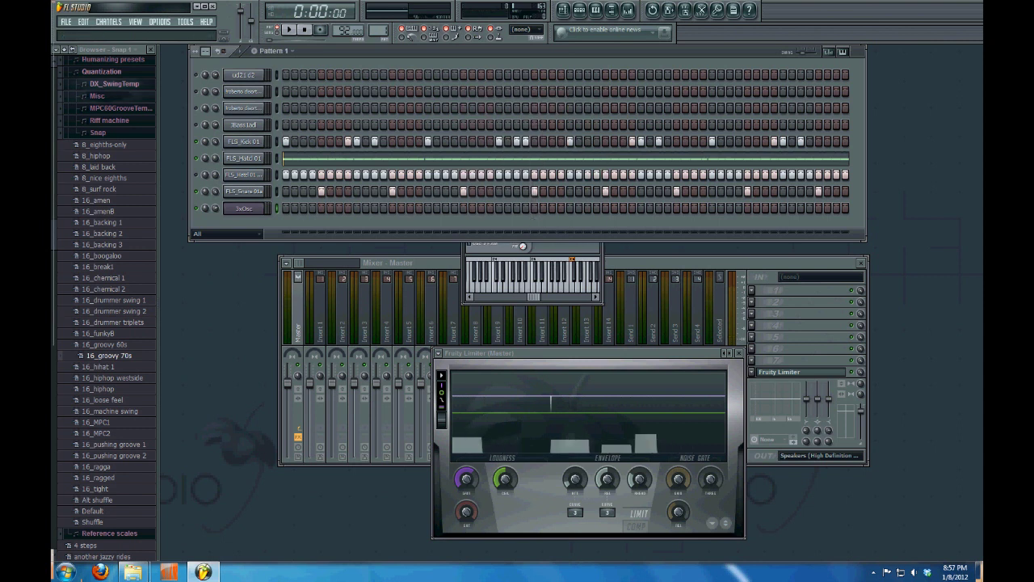
Collapse the Quantization and Scores browser folders and expand the samples and drums folder
click(101, 71)
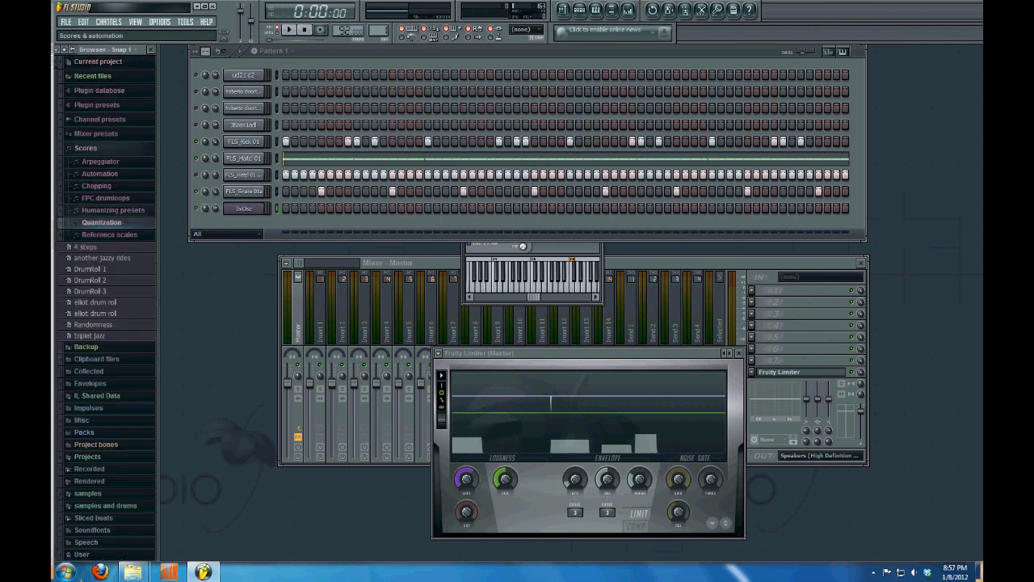
click(85, 148)
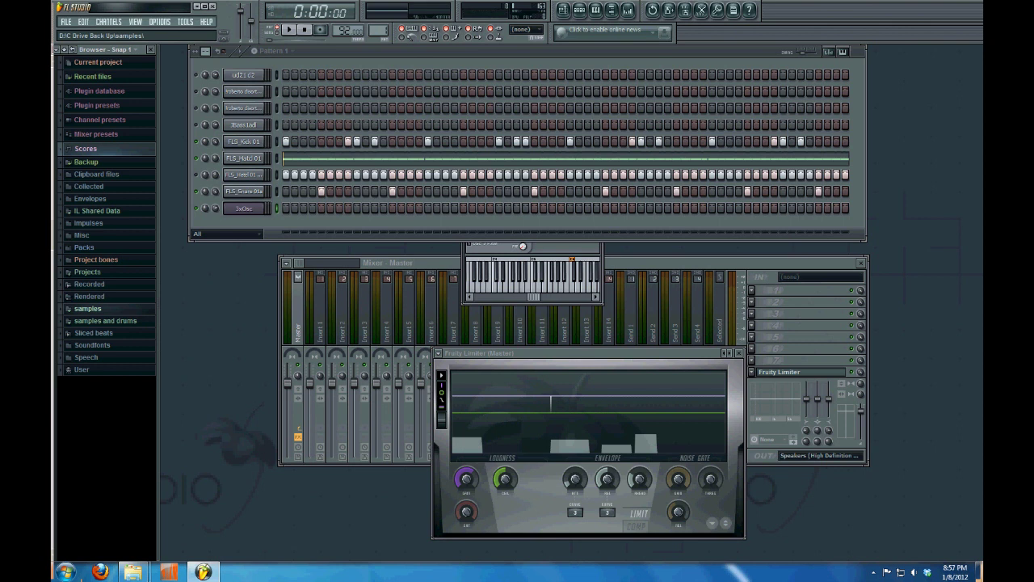
click(87, 309)
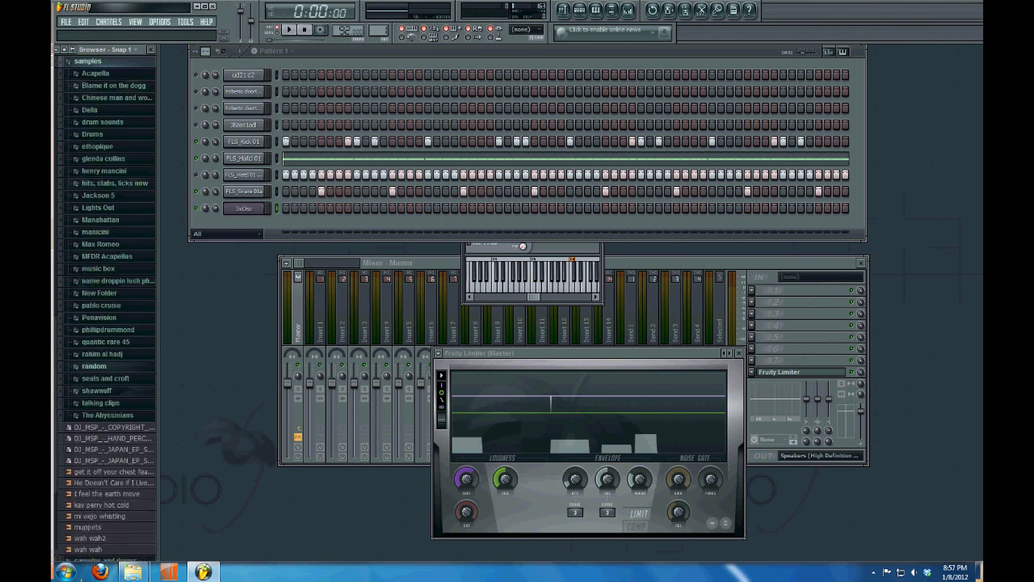
click(107, 415)
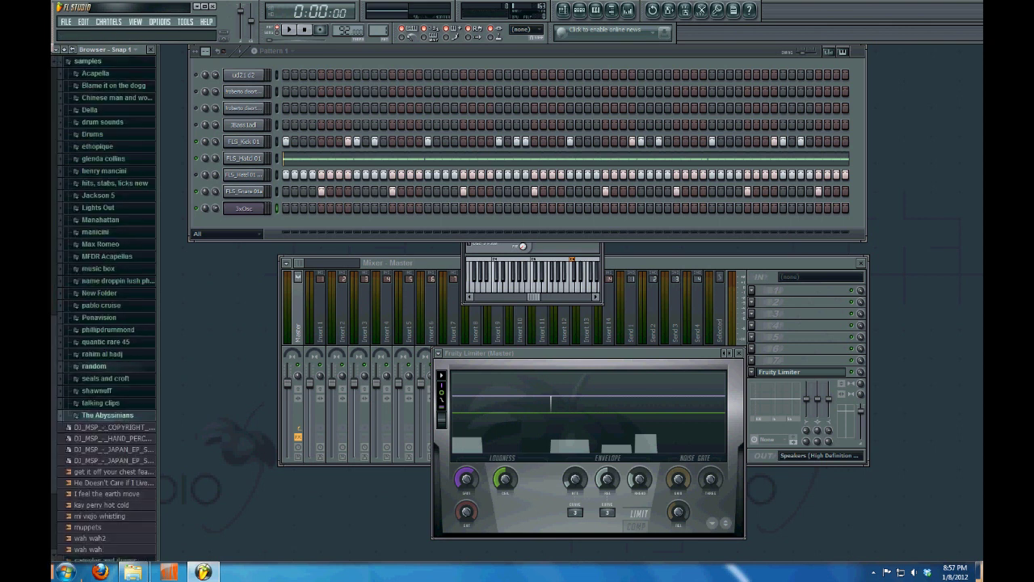
click(87, 60)
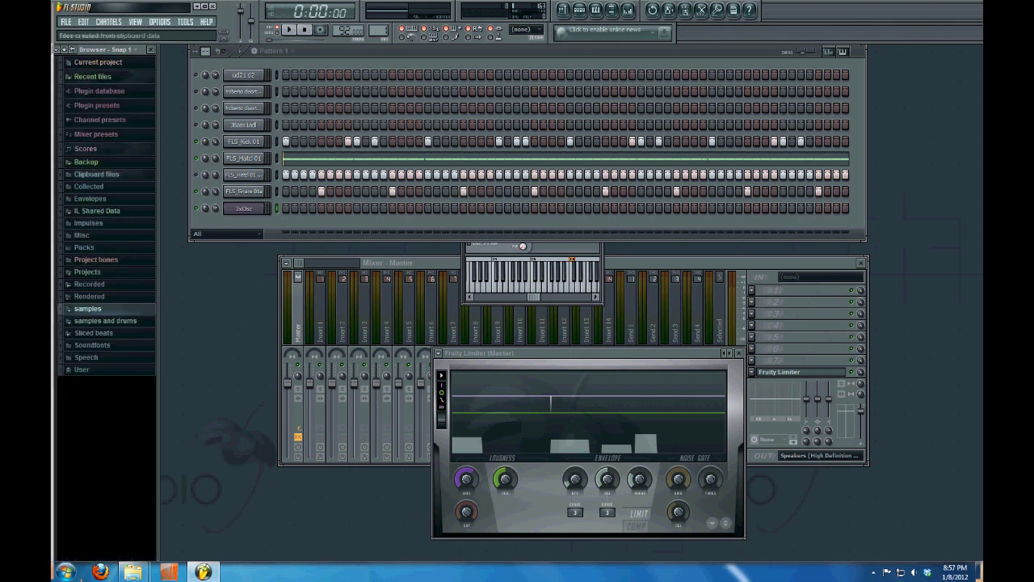
click(105, 320)
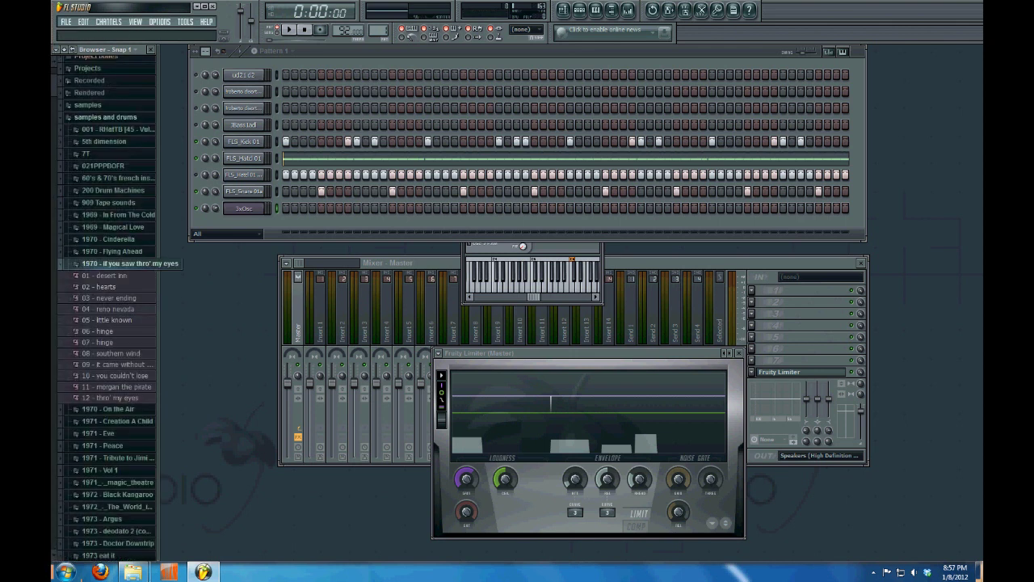
click(122, 263)
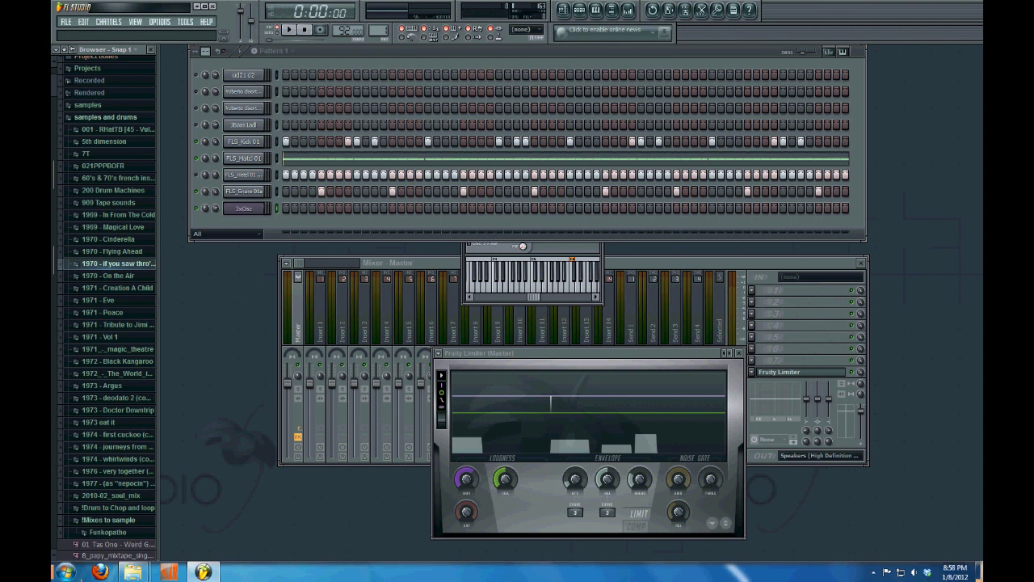
click(160, 21)
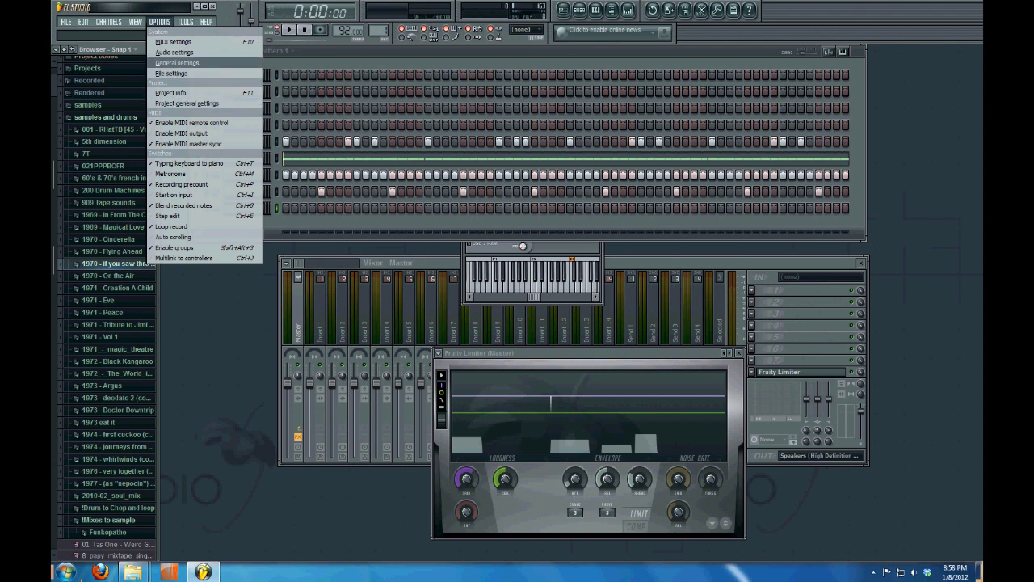
click(177, 62)
click(395, 308)
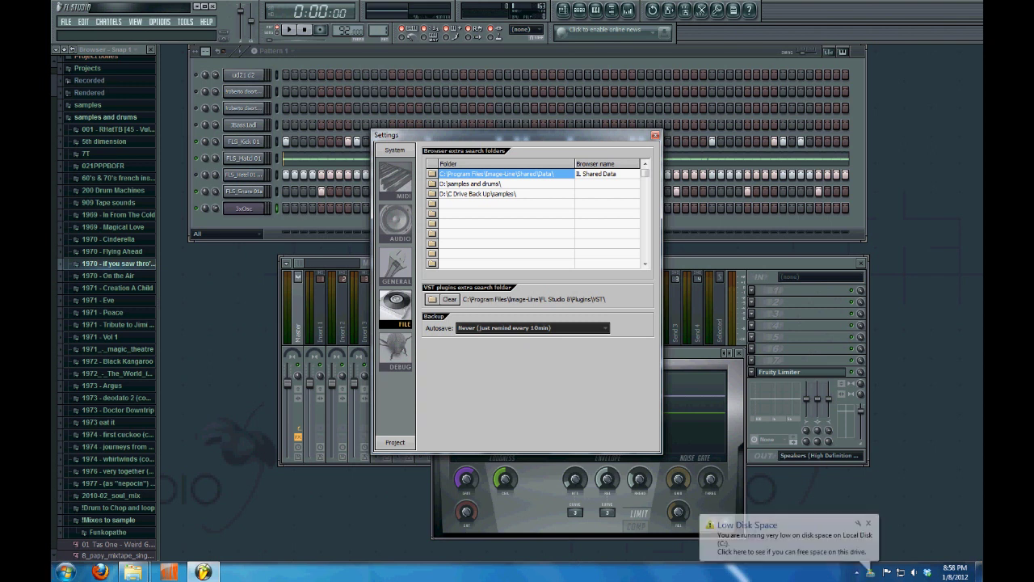
click(432, 204)
drag(485, 189, 664, 80)
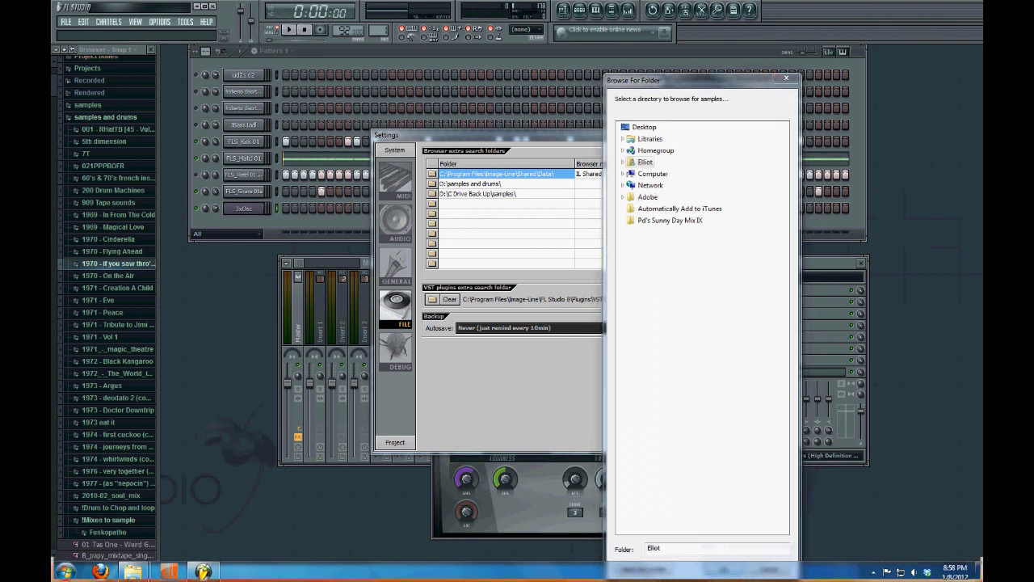
click(623, 173)
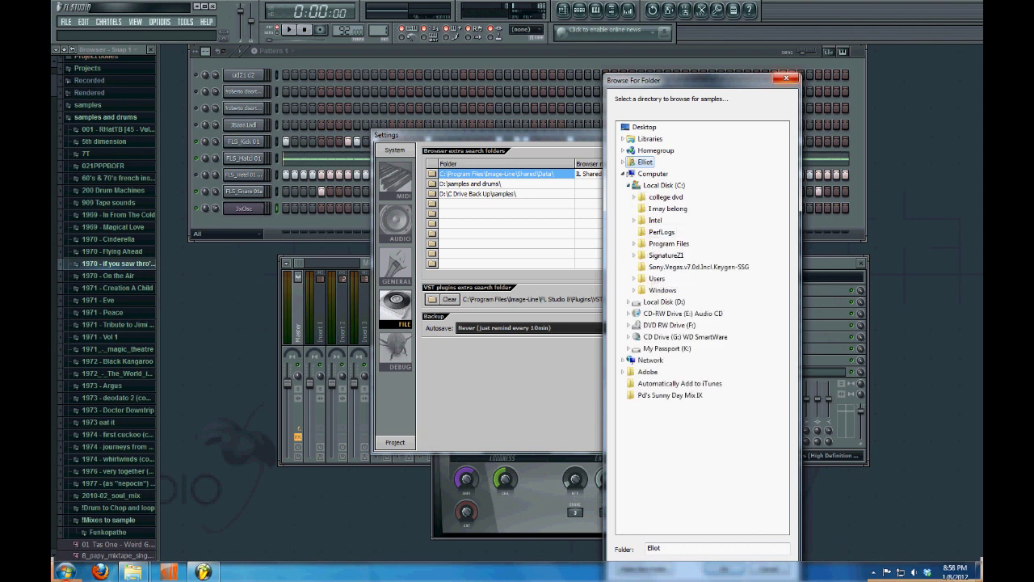
click(786, 78)
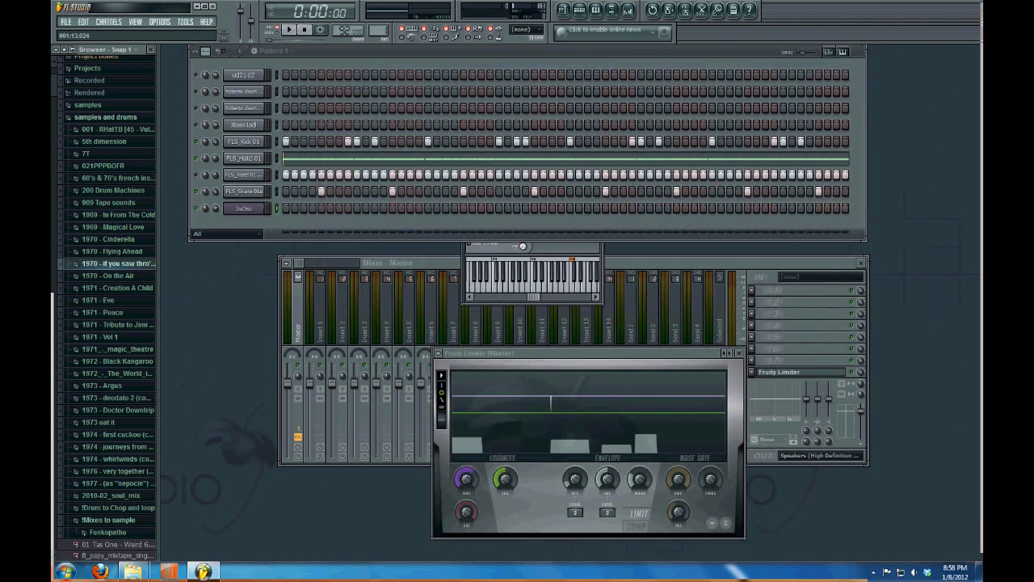
click(66, 571)
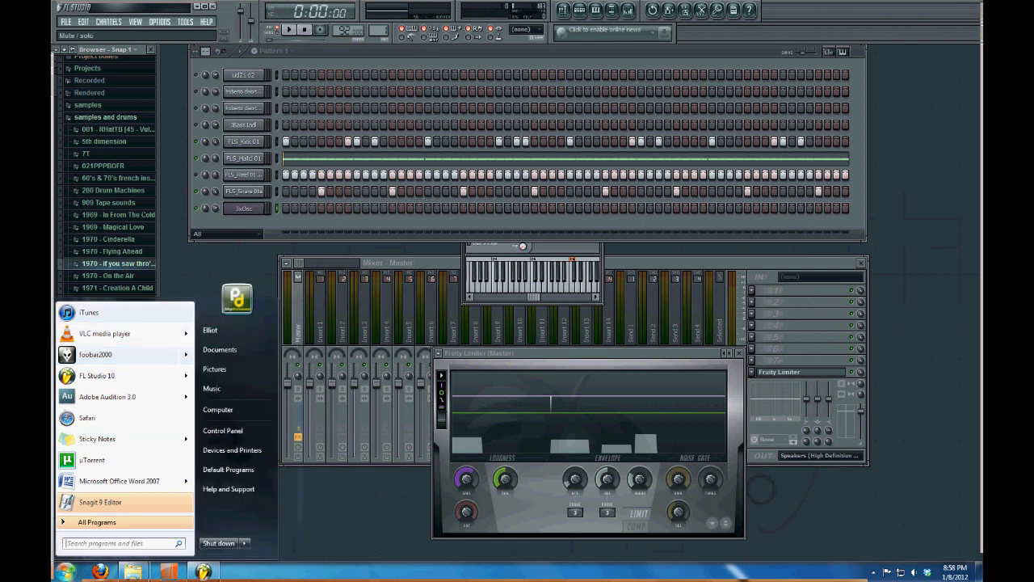
Open the Music library from the Start menu
click(230, 389)
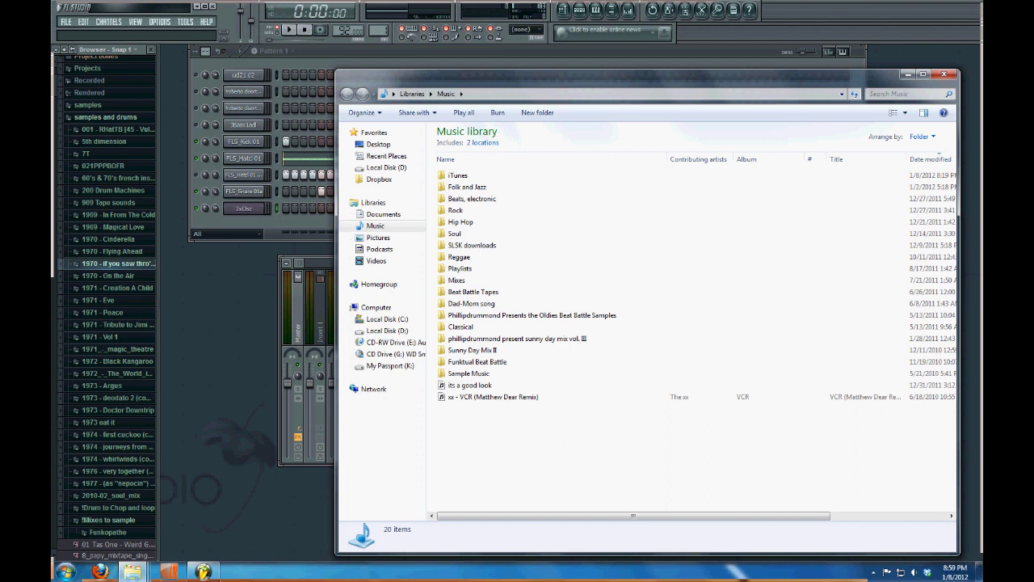
Move the Music library window left and open the SLSK downloads folder
drag(630, 75, 499, 68)
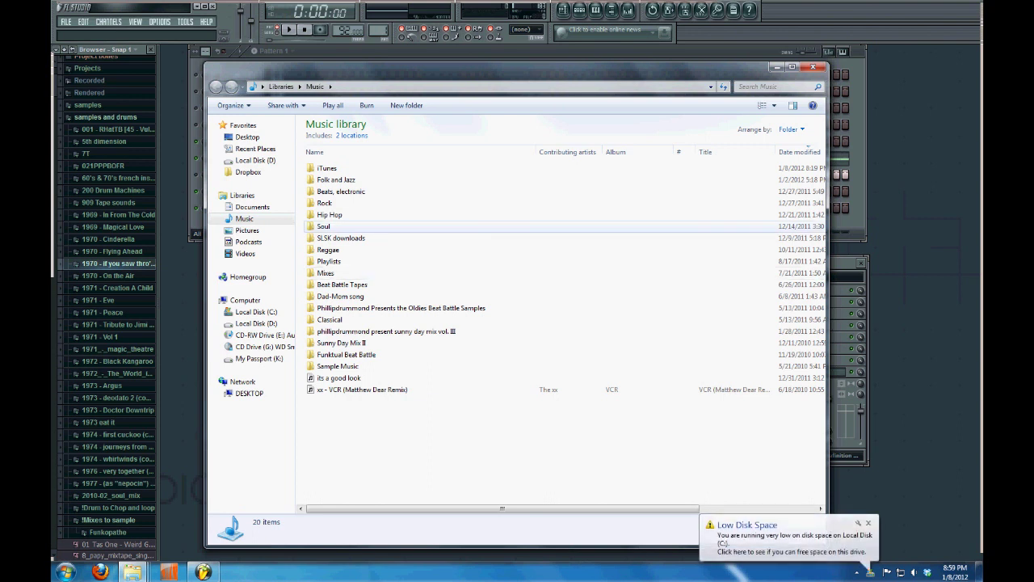
click(341, 238)
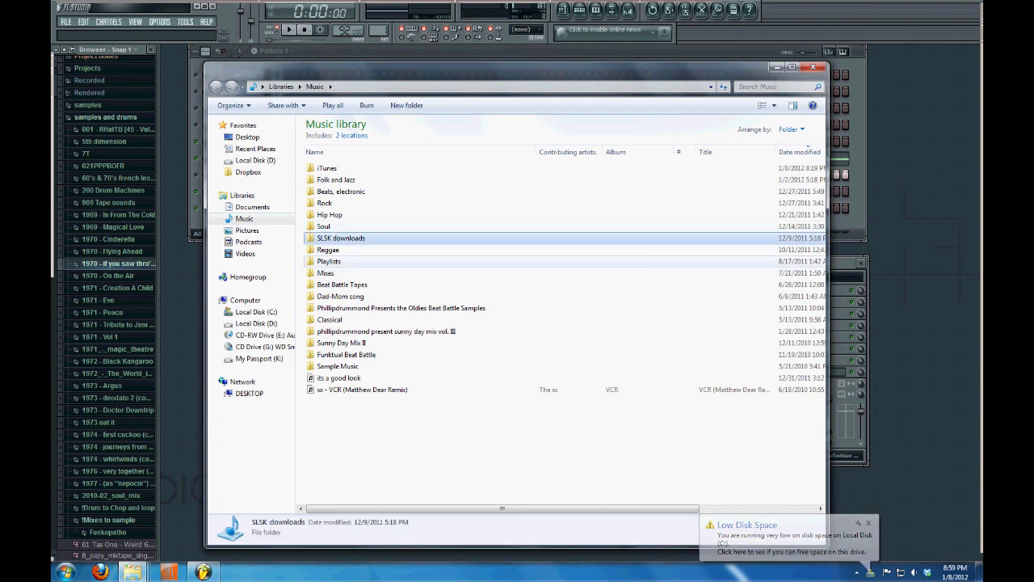
key(Return)
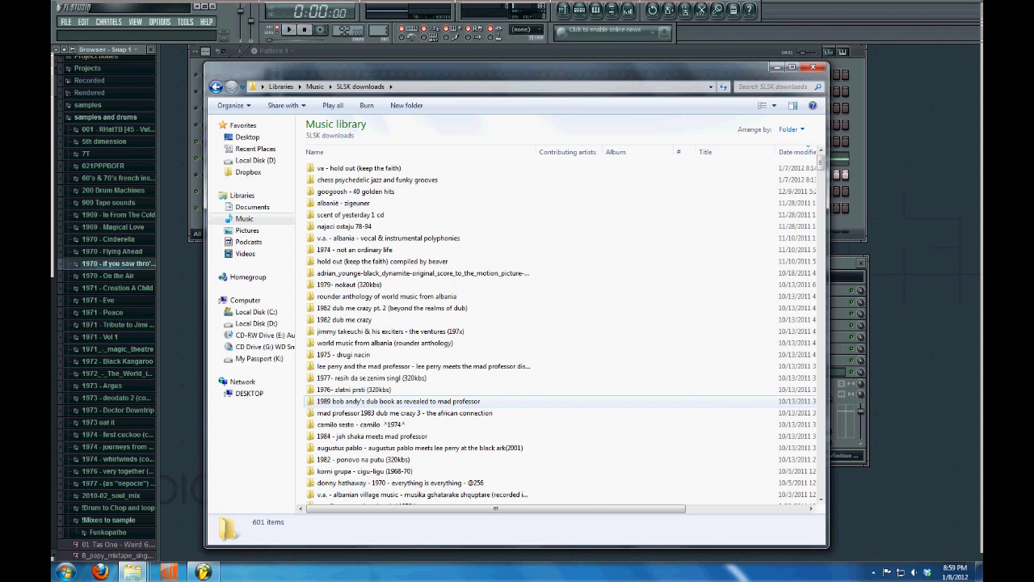
Scroll down through the 601 SLSK downloads items and back up near the top
scroll(396, 402, down, 3)
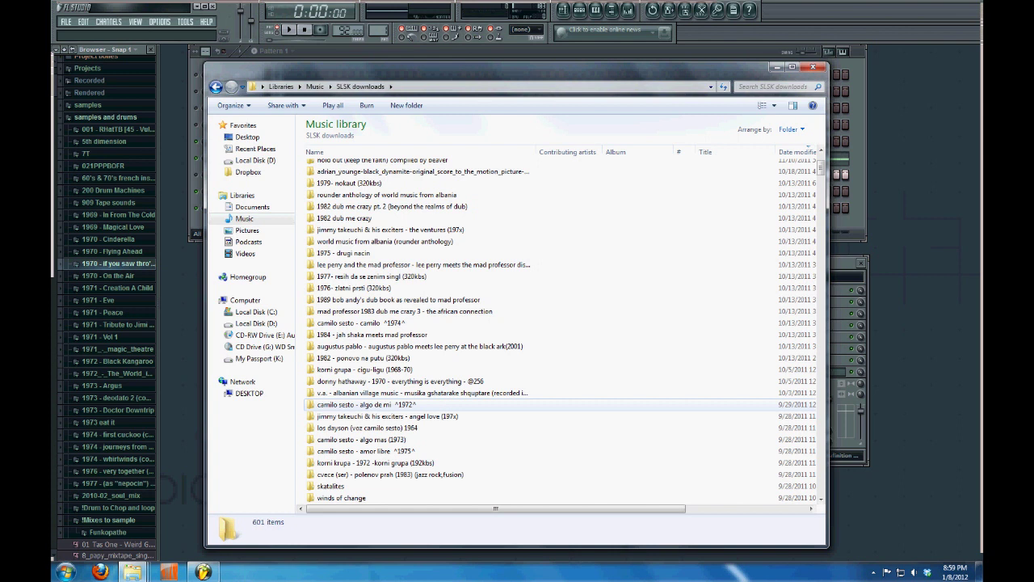
scroll(396, 397, down, 4)
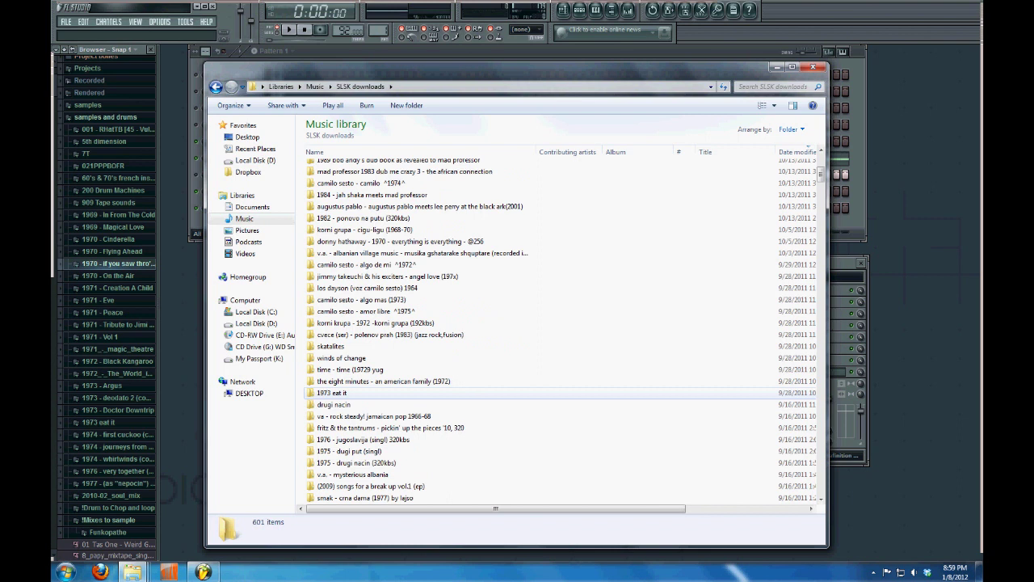
scroll(396, 388, down, 7)
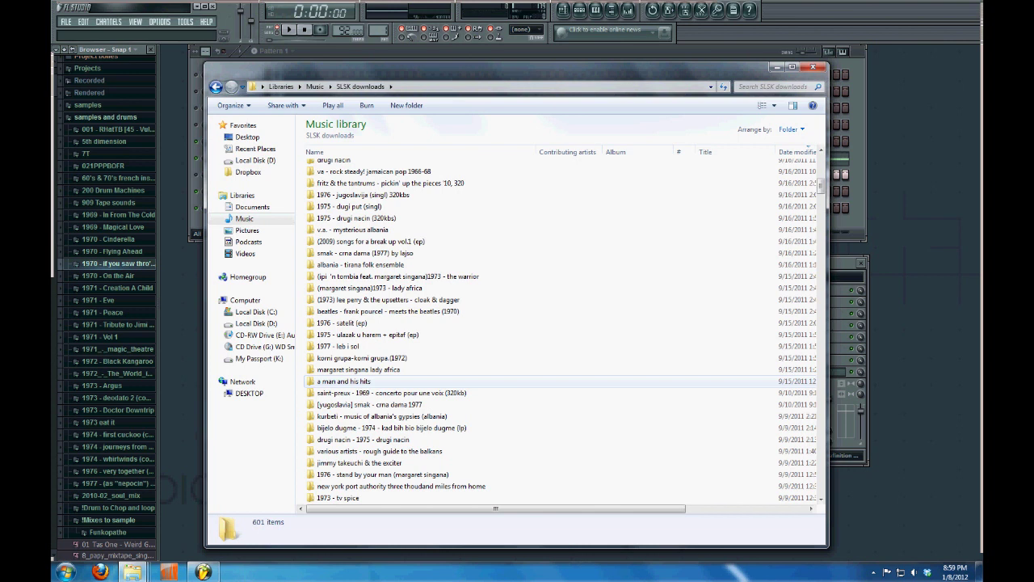
scroll(396, 380, down, 6)
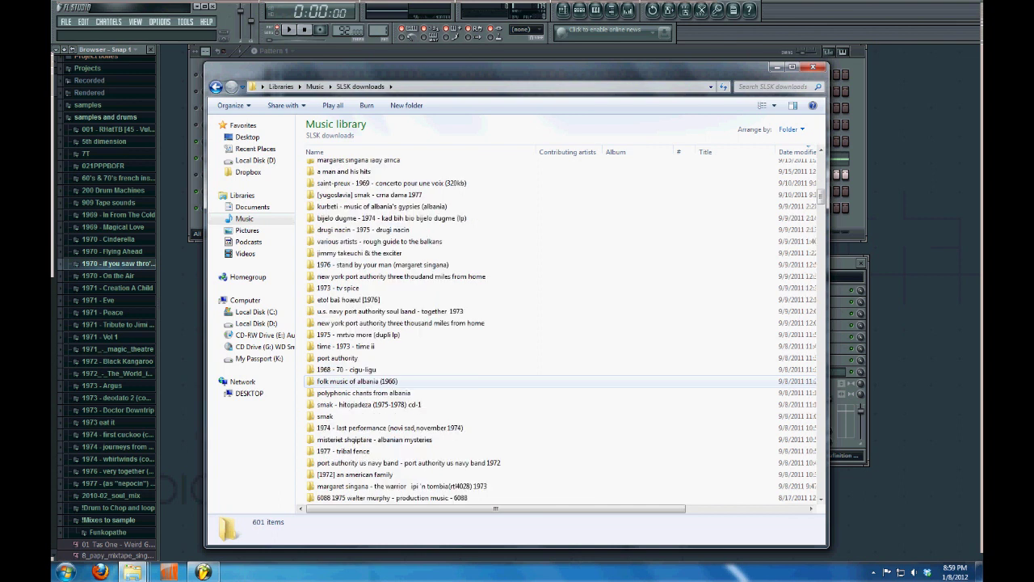
scroll(396, 380, down, 10)
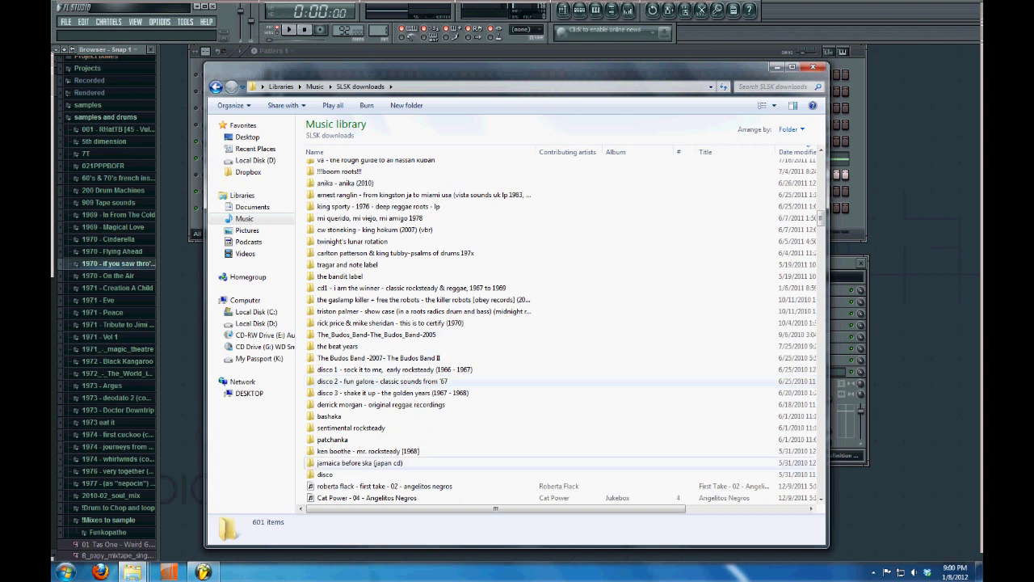
scroll(396, 381, down, 6)
scroll(379, 339, up, 5)
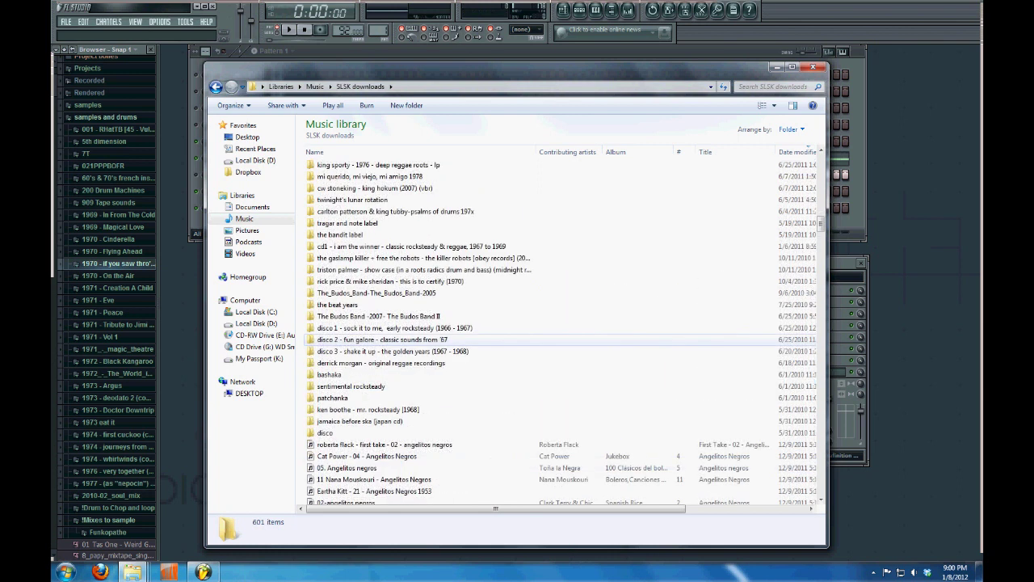
scroll(379, 339, up, 10)
scroll(379, 340, up, 10)
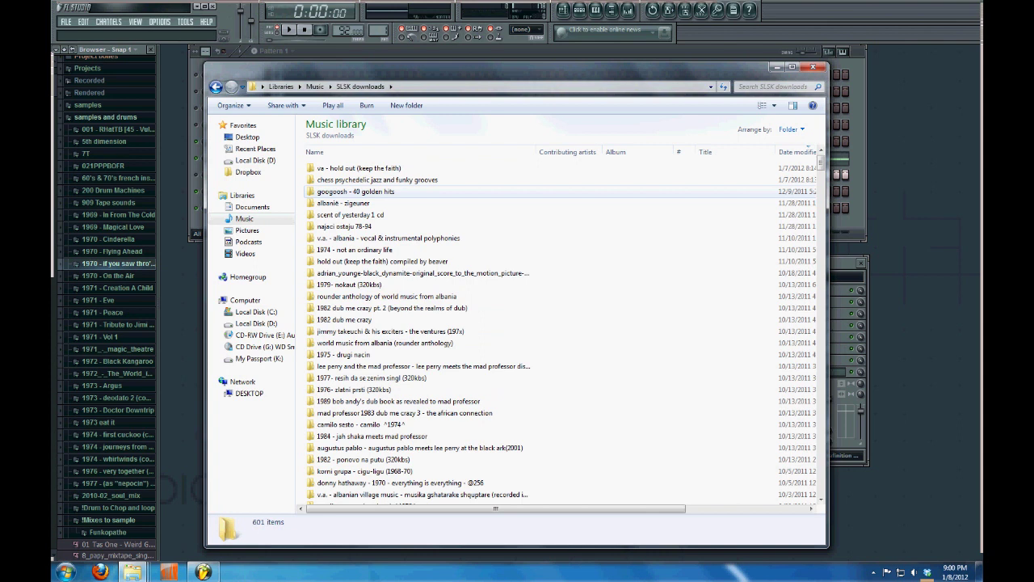
drag(517, 68, 532, 66)
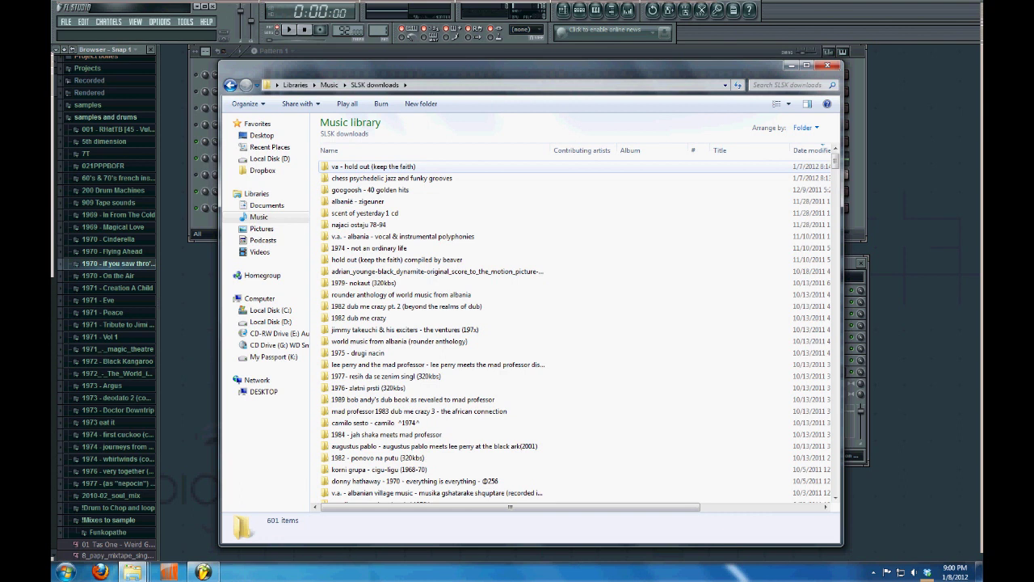
Cut the top SLSK downloads folders, paste them into K:\Samples, and return to FL Studio
click(374, 167)
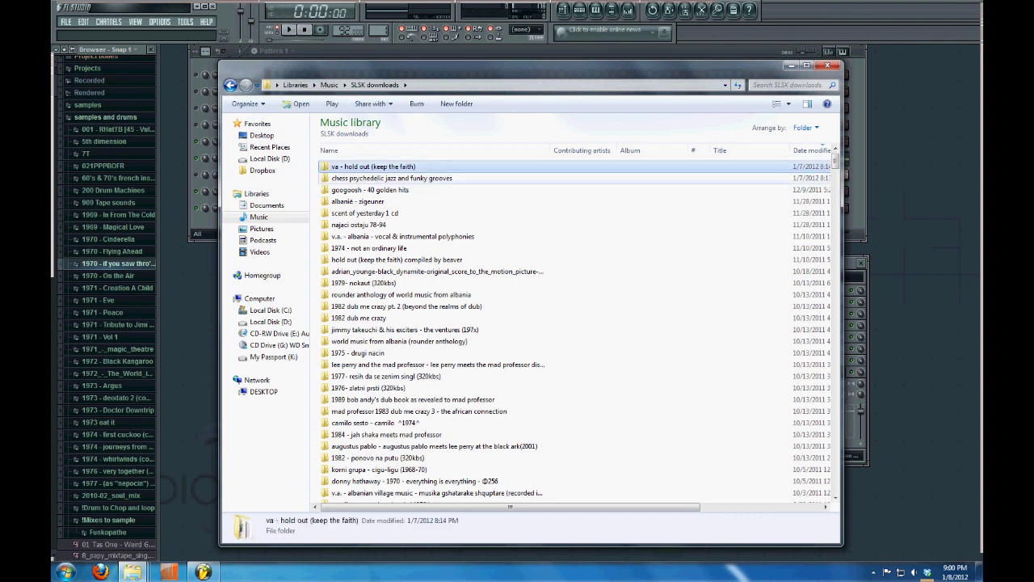
key(Down)
key(shift+Down)
key(shift+Down)
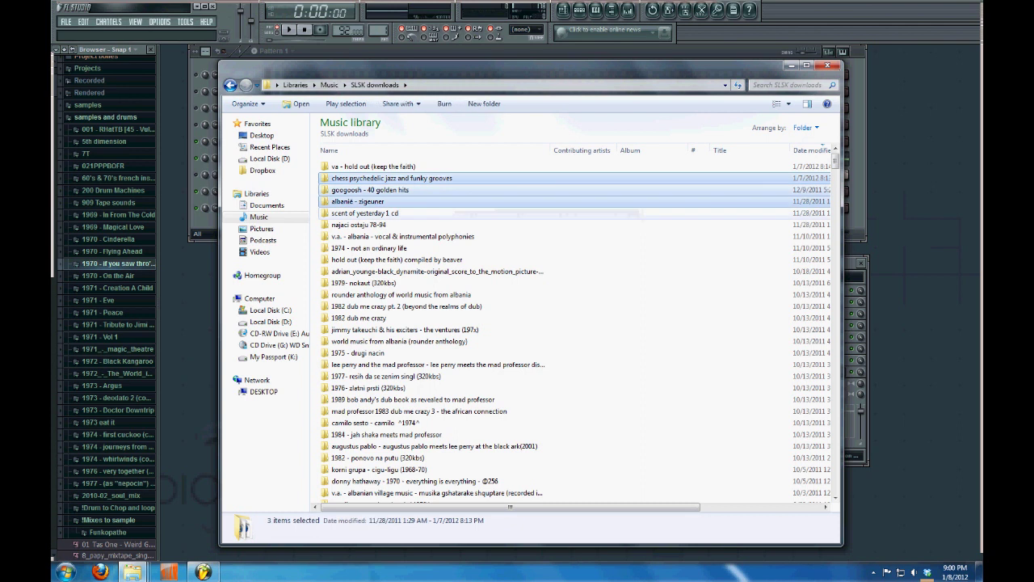
key(shift+Down)
key(shift+Down)
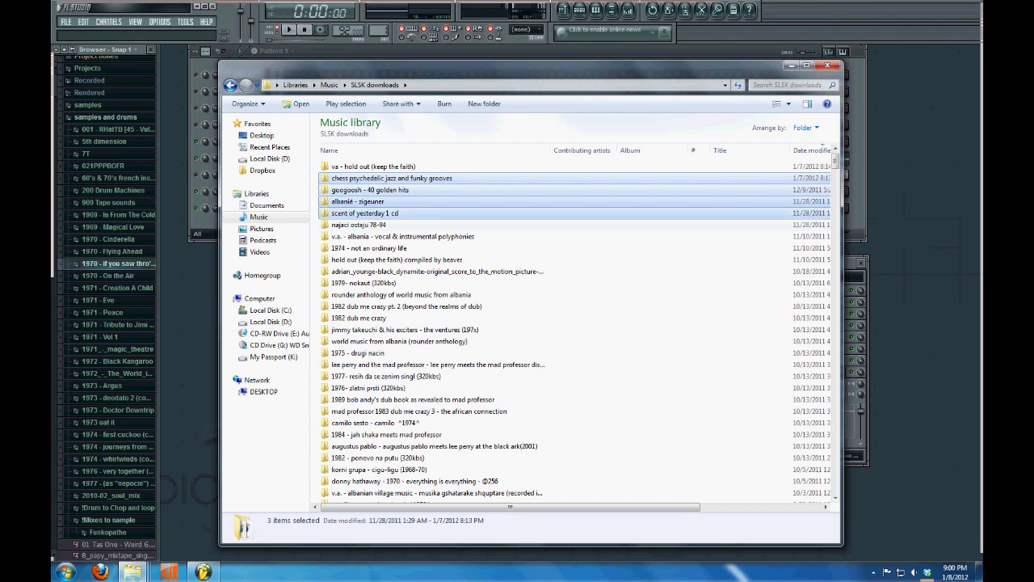
key(ctrl+x)
key(alt+Tab)
key(ctrl+v)
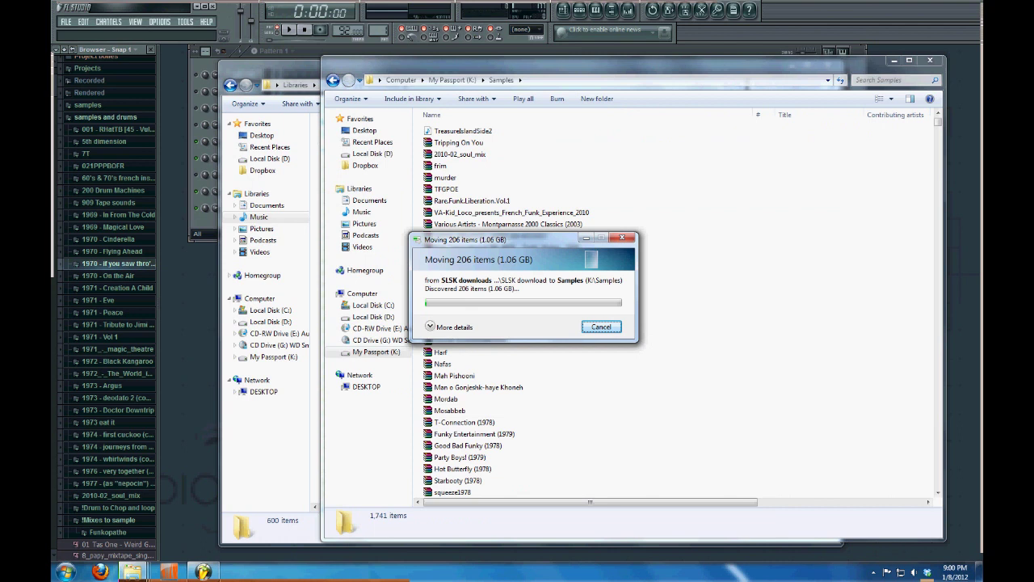
key(alt+Tab)
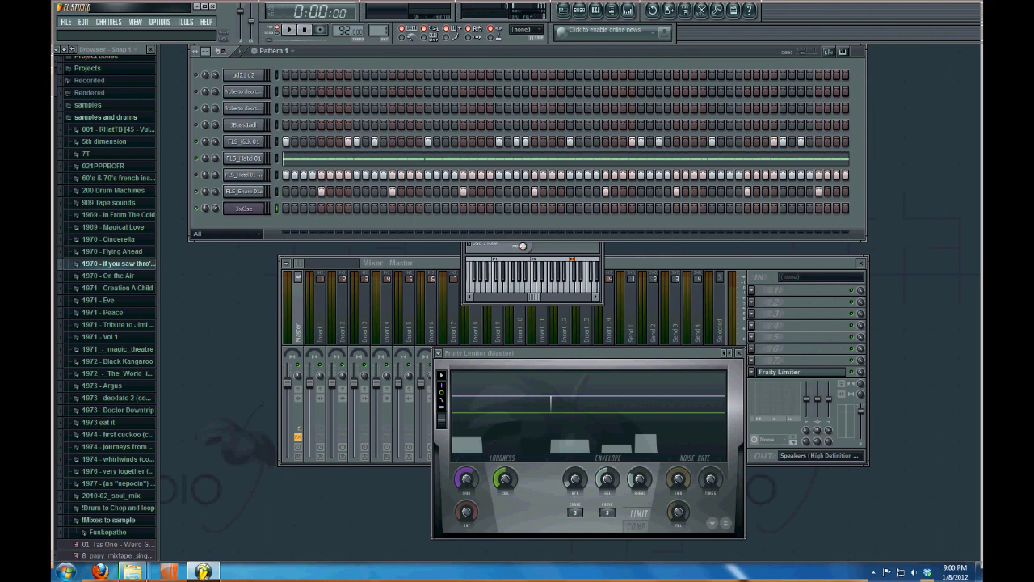
Add an FPC drum channel and preview its Ride Bell, Floor Tom and Snare 2 pads
click(109, 21)
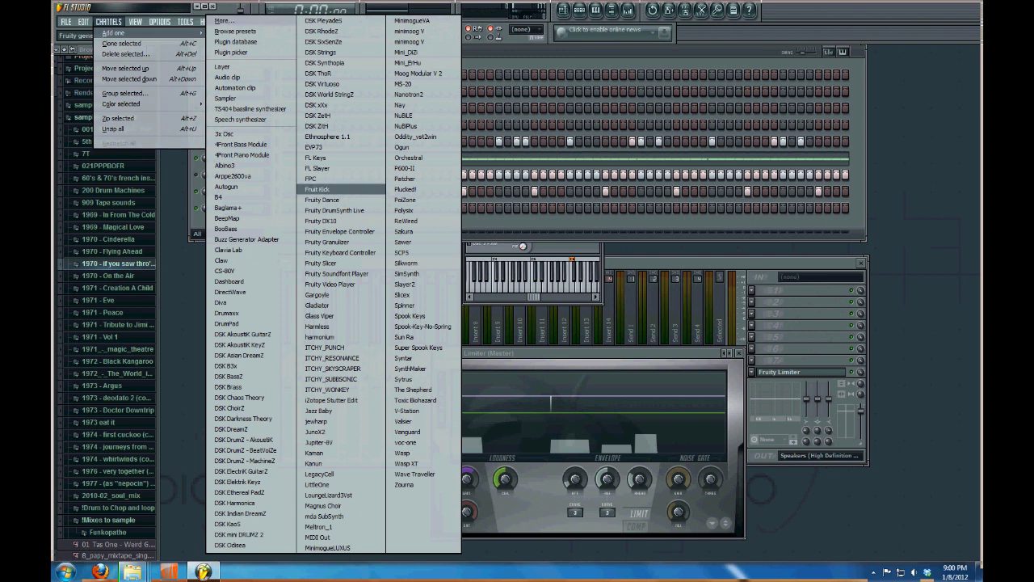
click(318, 189)
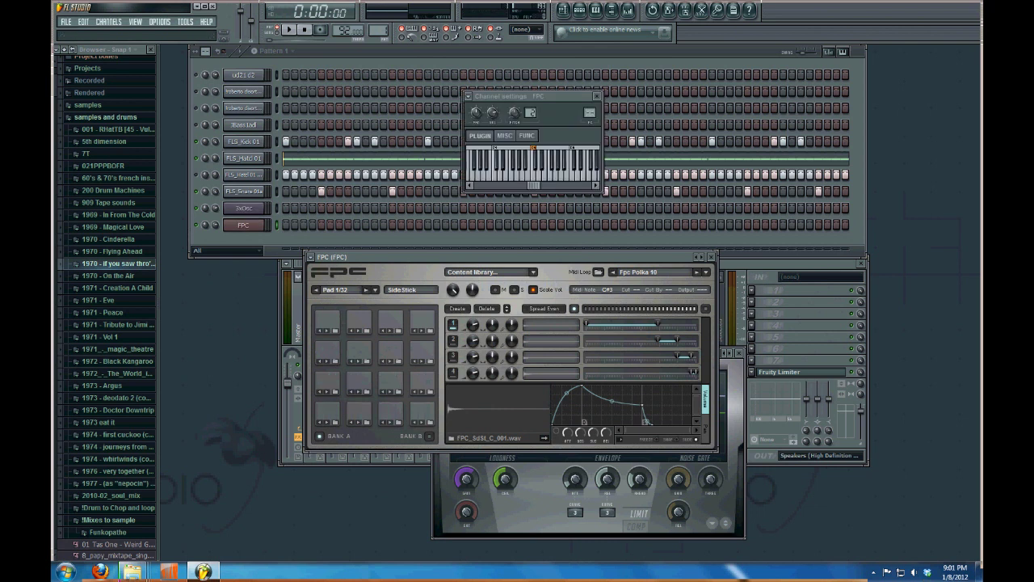
click(421, 321)
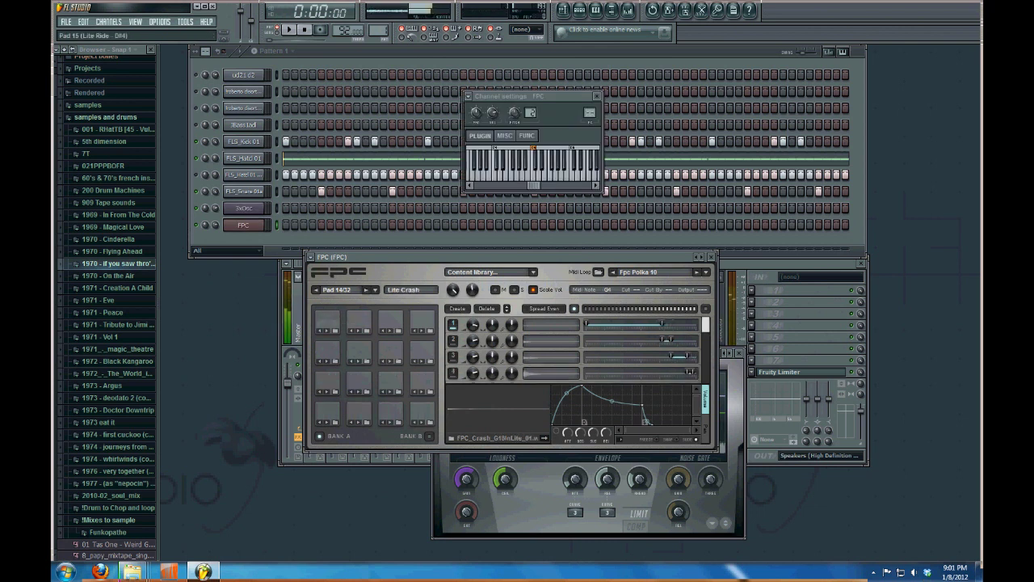
click(327, 349)
click(392, 349)
click(421, 350)
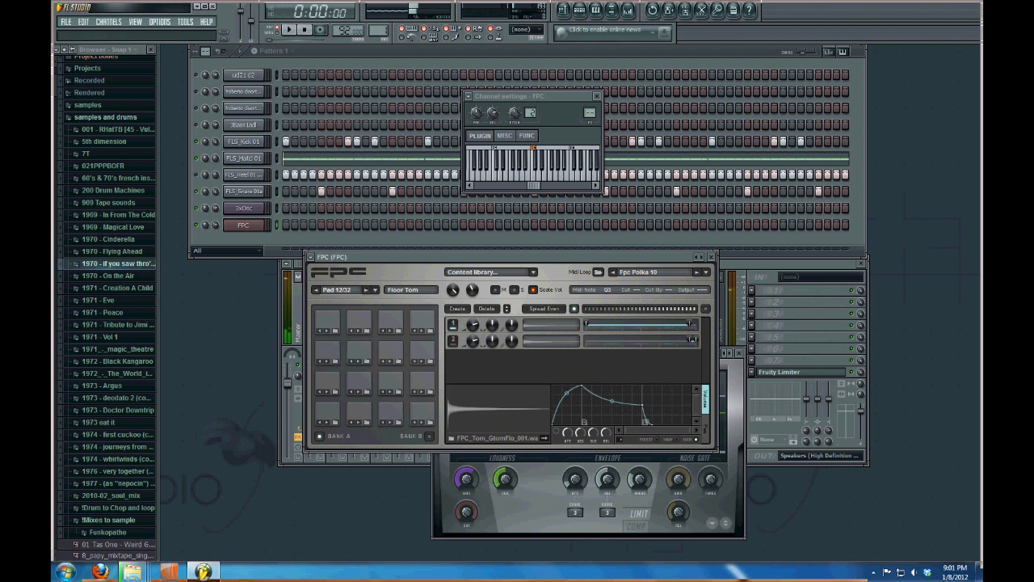
click(359, 380)
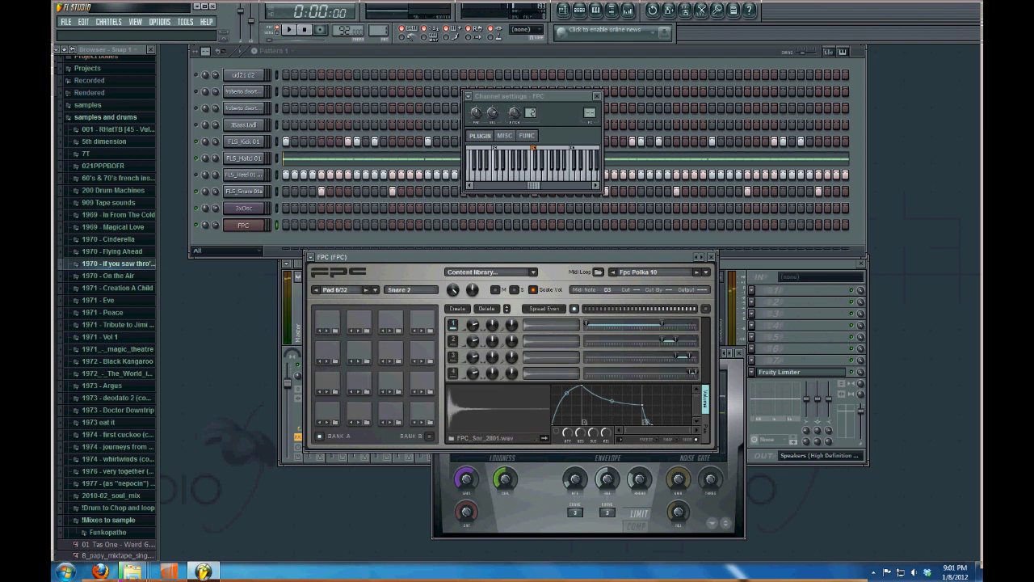
click(87, 105)
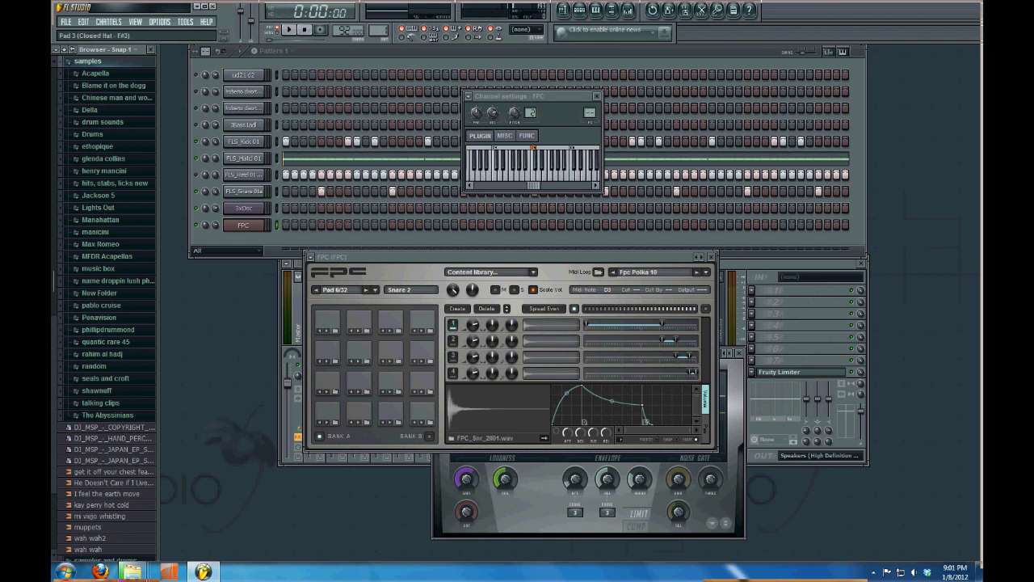
Load the elliot raw drums preset in FPC and preview its Lite Crash and Snare 2 pads
click(310, 257)
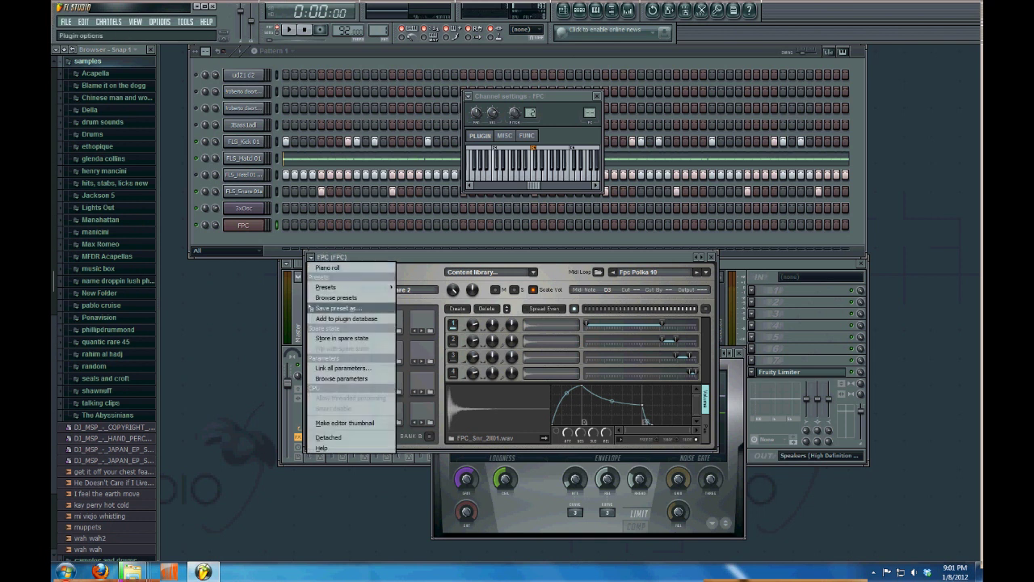
mouse_move(347, 287)
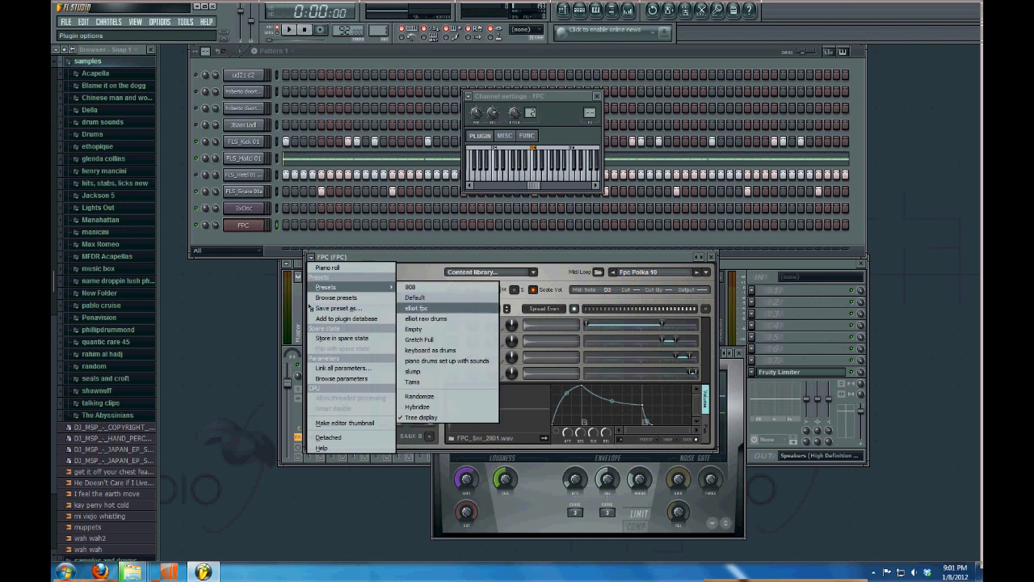
click(426, 318)
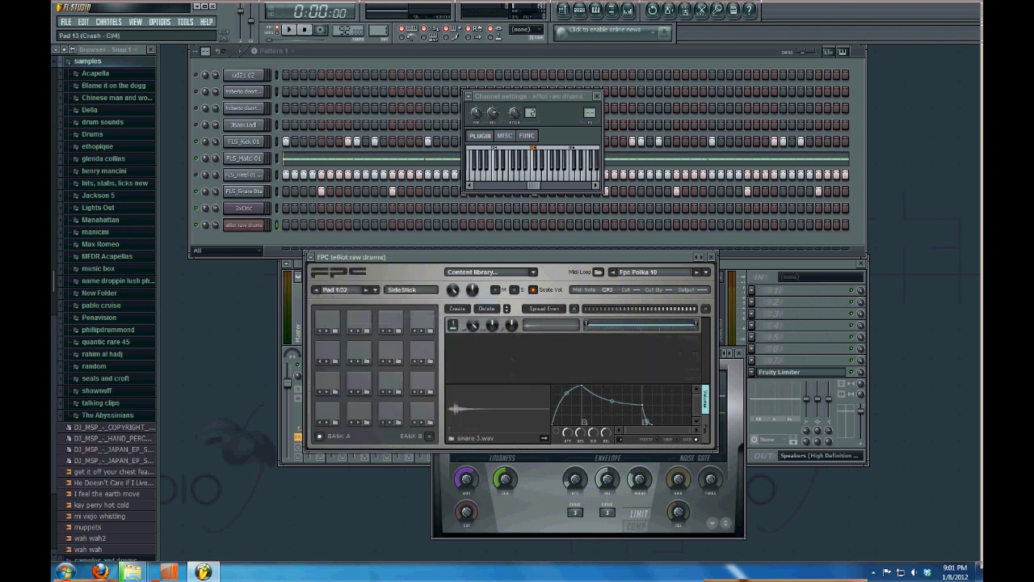
click(359, 322)
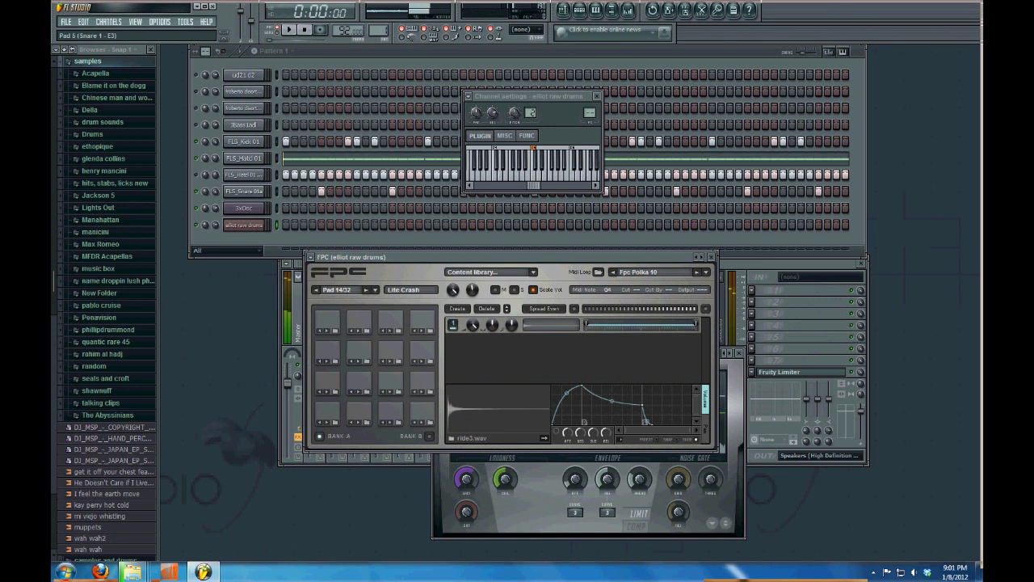
click(359, 378)
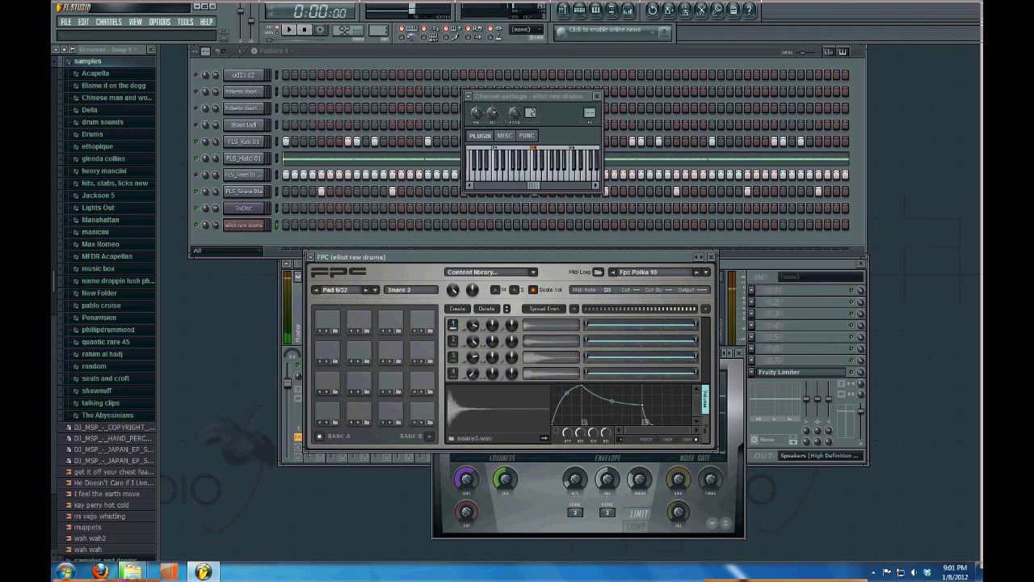
Load FPC's Empty preset to clear the drum kit
click(311, 257)
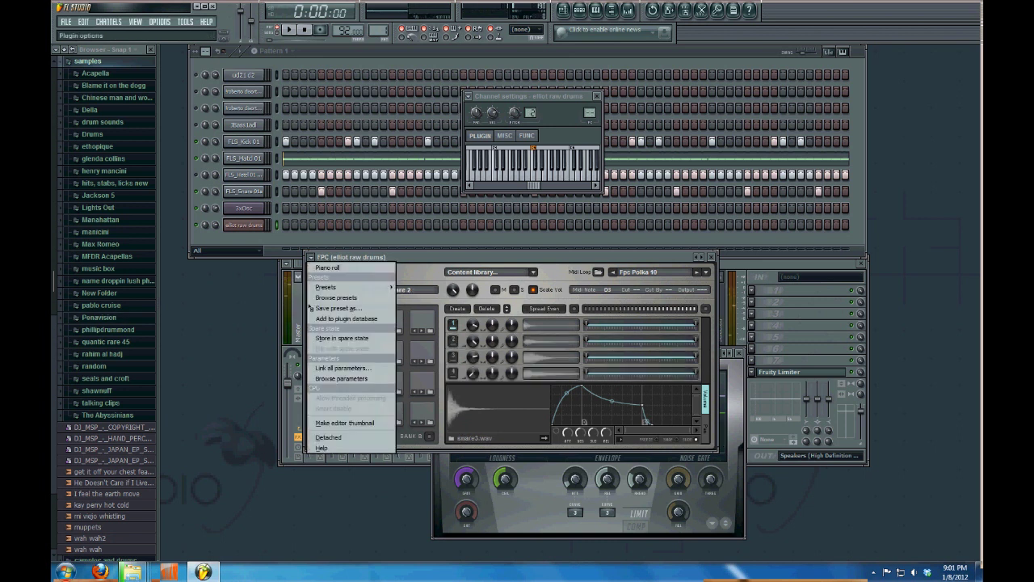
mouse_move(326, 286)
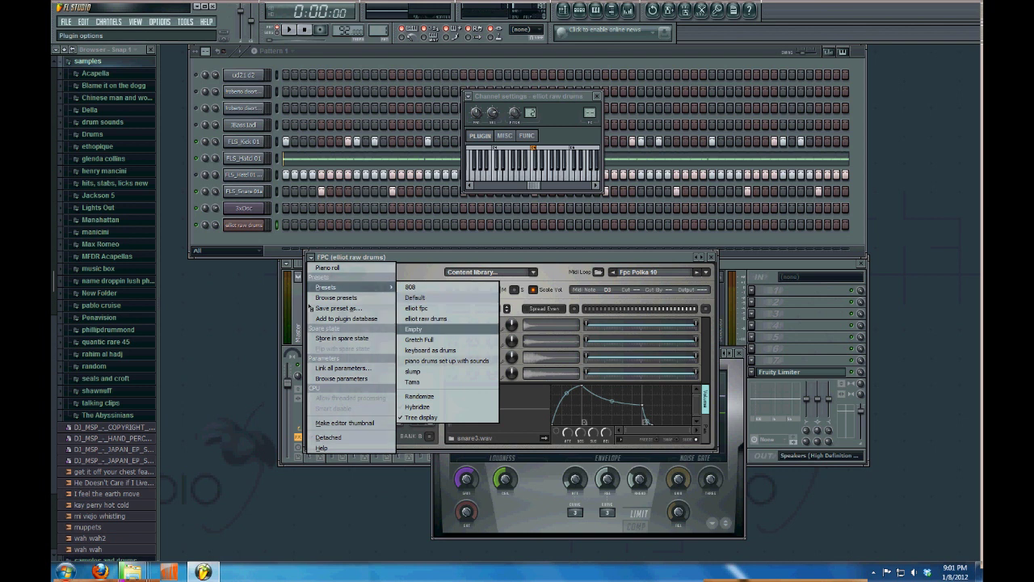
click(413, 329)
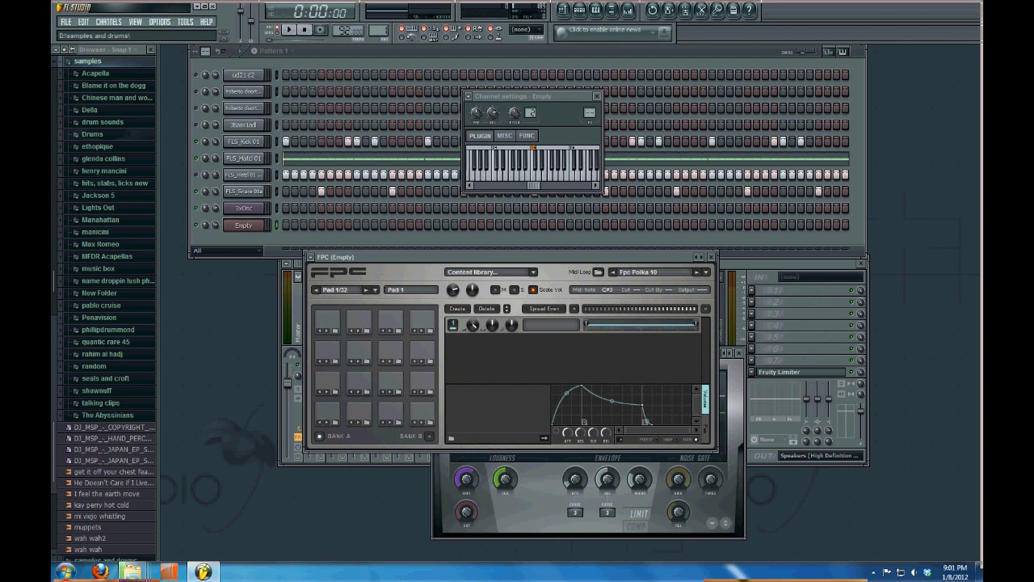
mouse_move(132, 571)
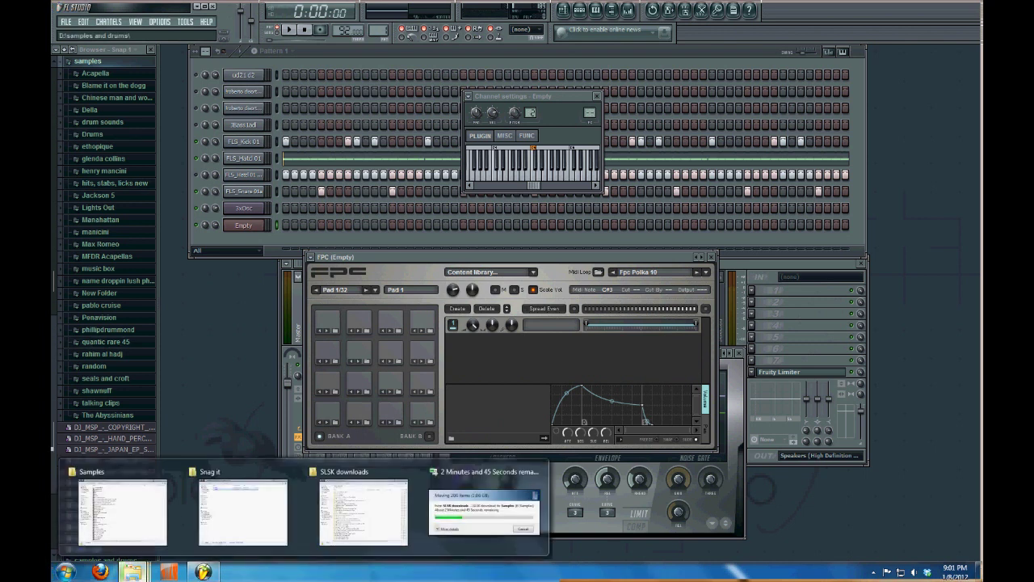
Switch to the Samples Explorer window and navigate it to Local Disk (D:)
click(484, 511)
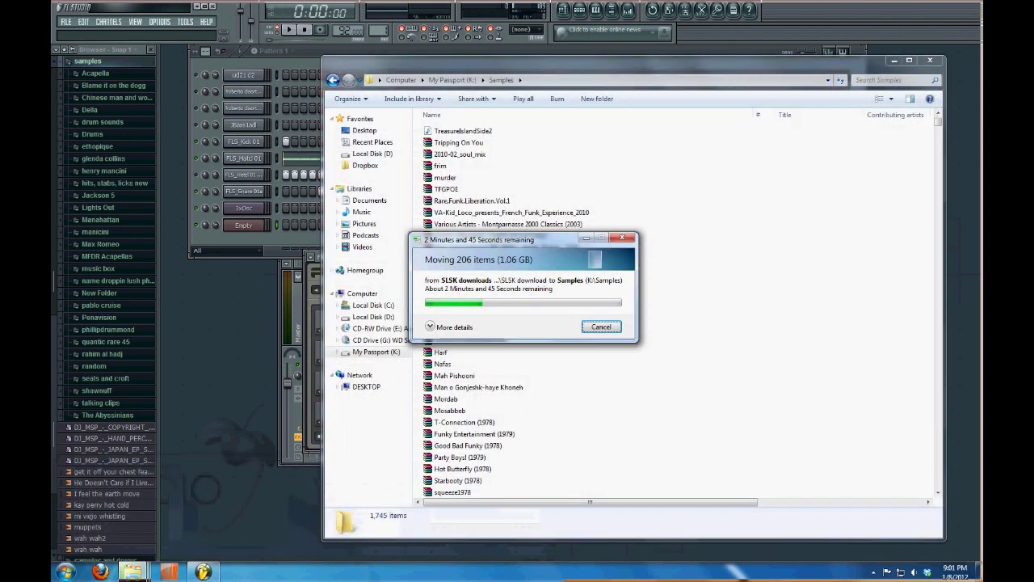
click(373, 154)
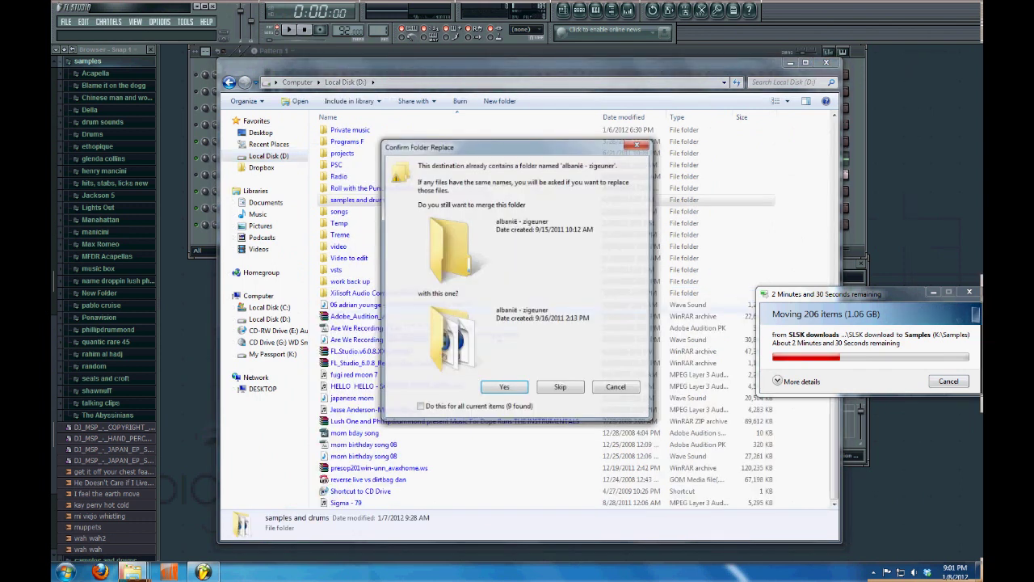
Confirm the folder merge, then open samples and drums > DRUMS > DP drums (dp-kick, dp-snare, dp-hhat)
key(Return)
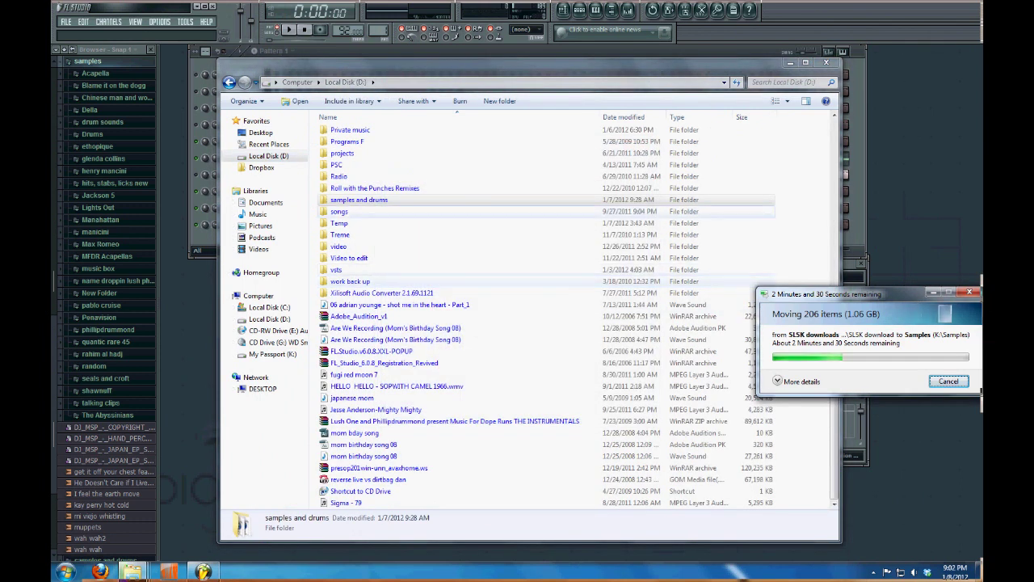
double_click(421, 199)
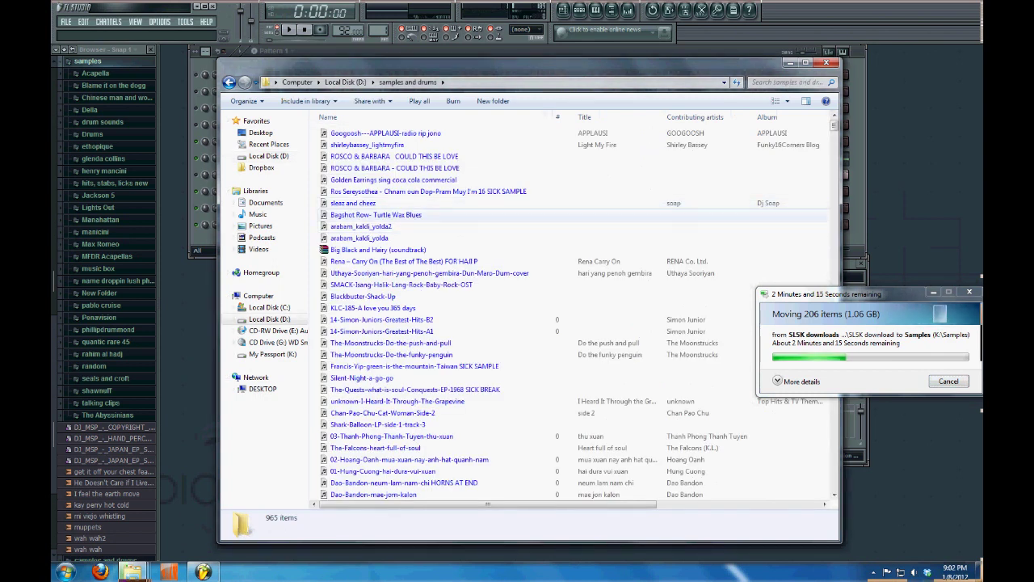
click(404, 483)
key(r)
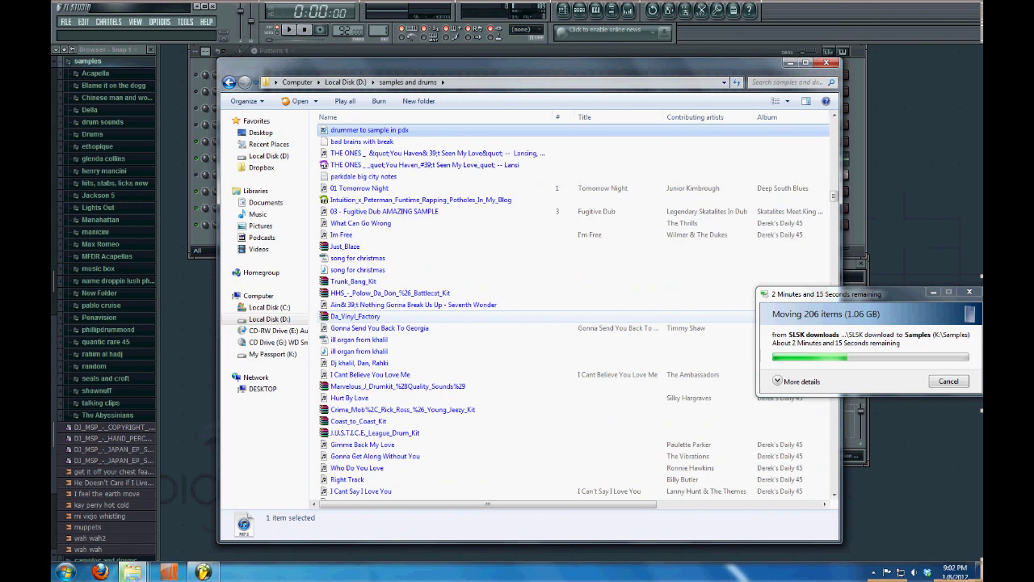
scroll(485, 317, down, 1)
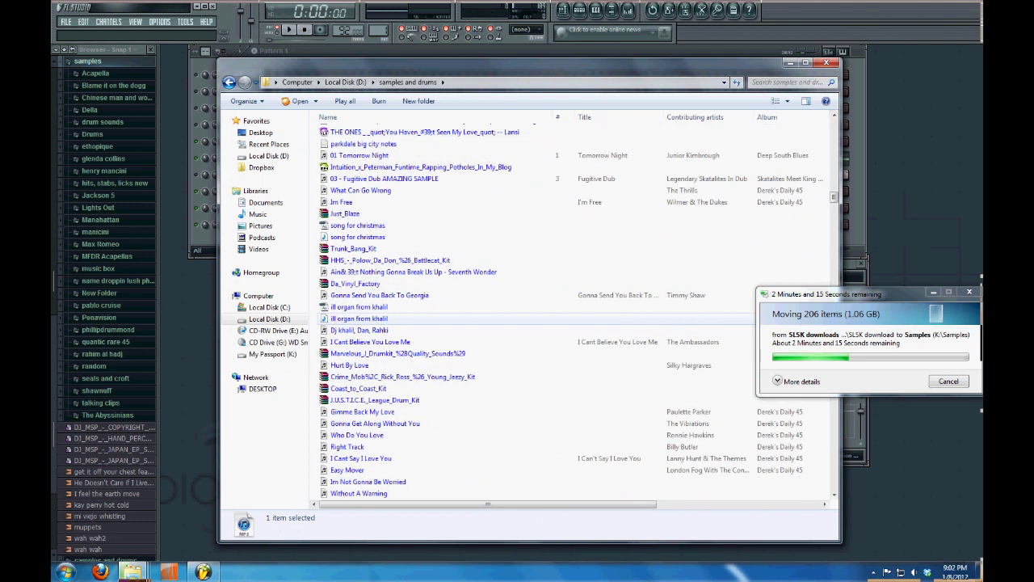
mouse_move(834, 197)
mouse_down()
mouse_move(834, 211)
mouse_move(834, 202)
mouse_up()
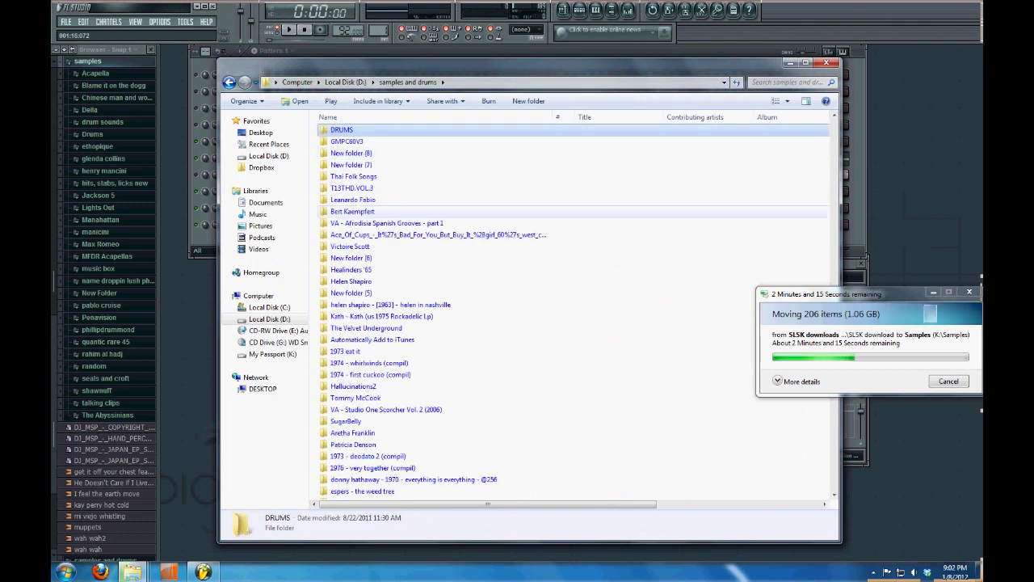
key(Return)
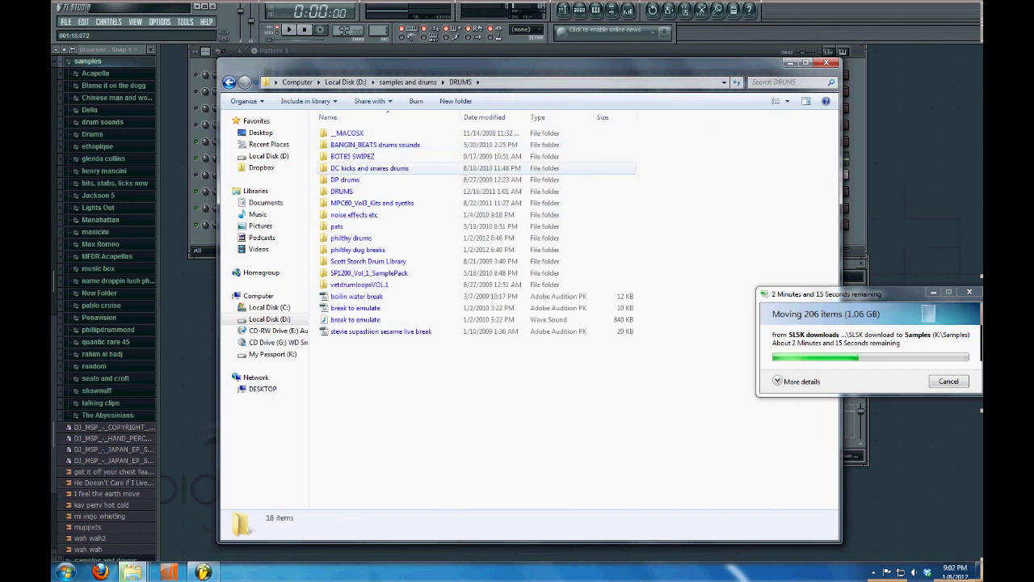
double_click(345, 180)
drag(525, 63, 706, 197)
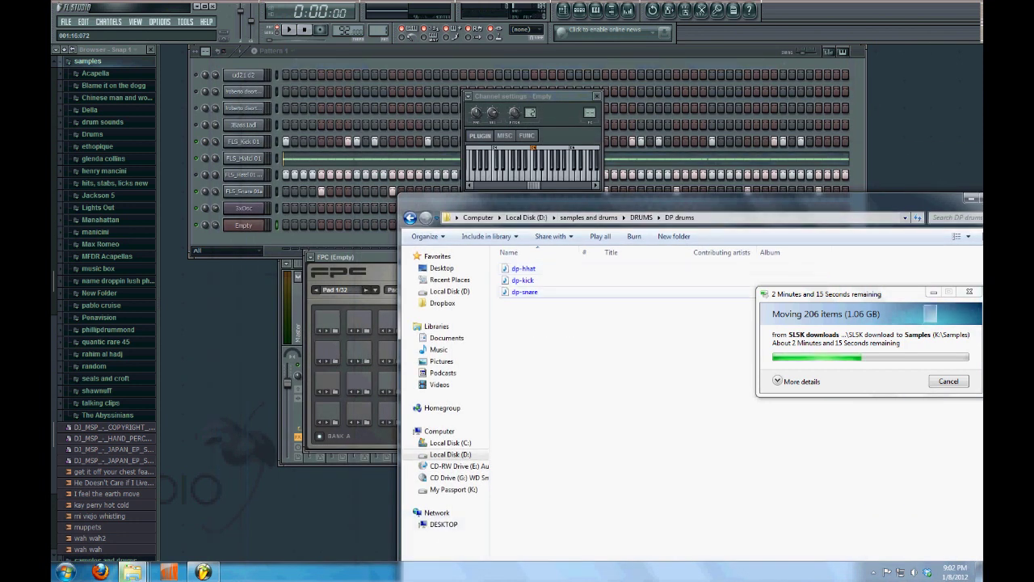
Bring FL Studio forward and browse FPC's MIDI loops in the drumloops folder
click(359, 412)
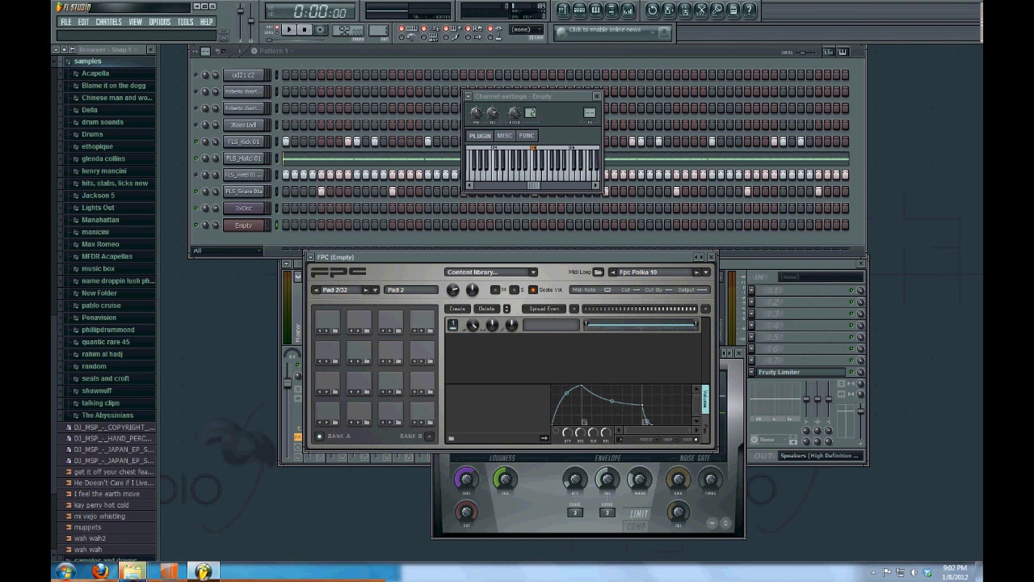
click(598, 271)
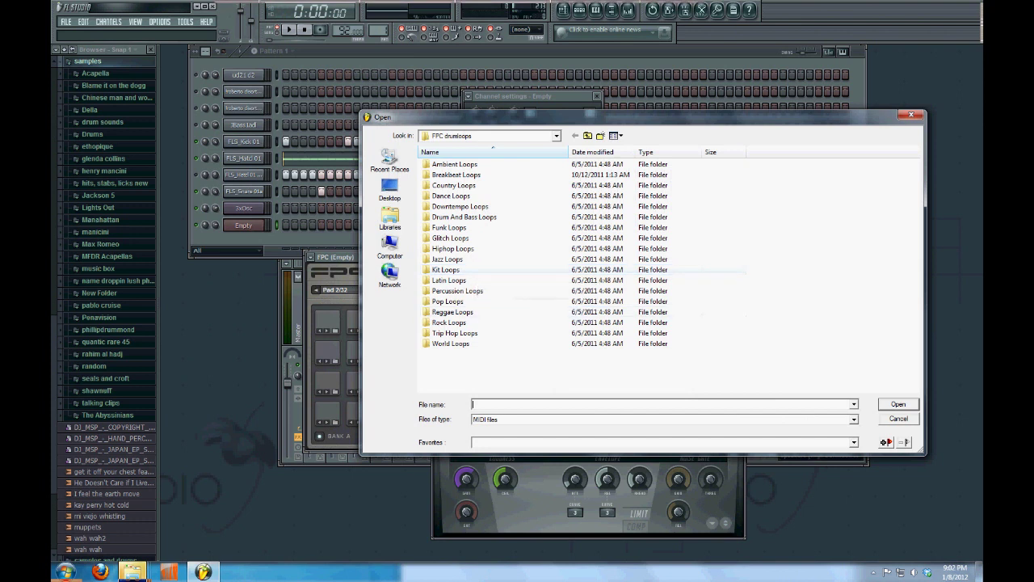
Load the F-drummer loop from Hiphop Loops into FPC and view its notes in the piano roll
double_click(452, 248)
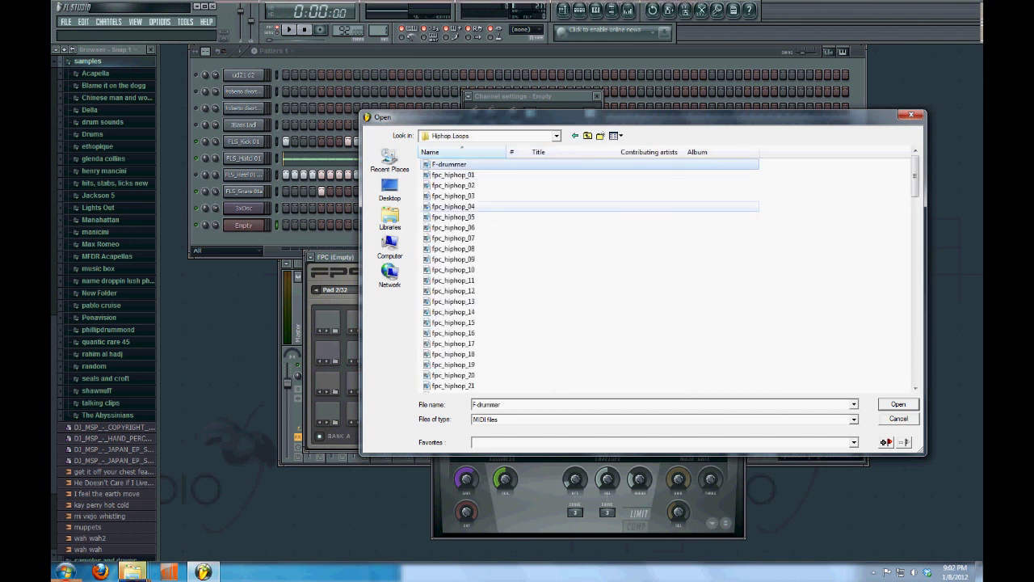
key(Return)
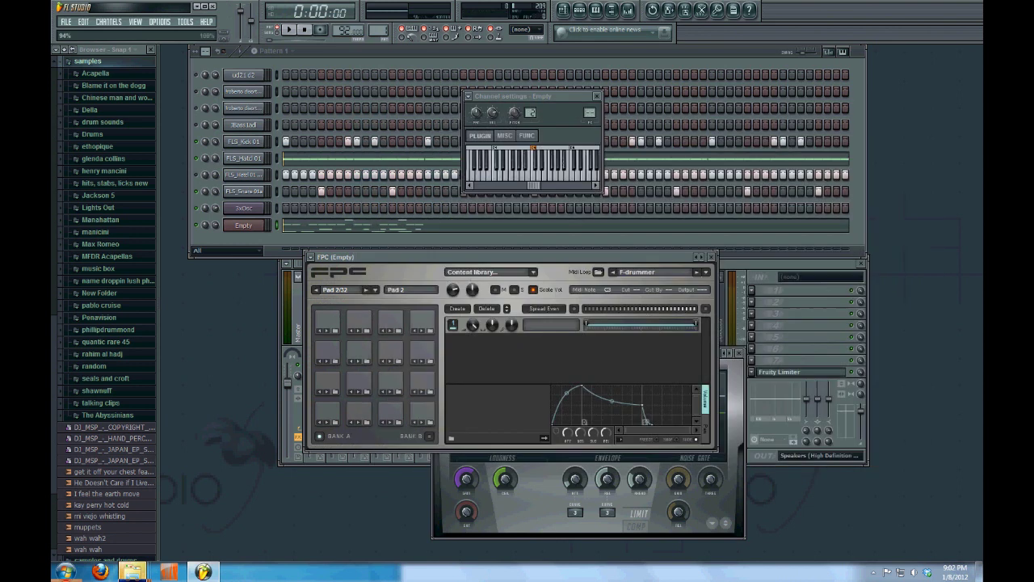
key(F7)
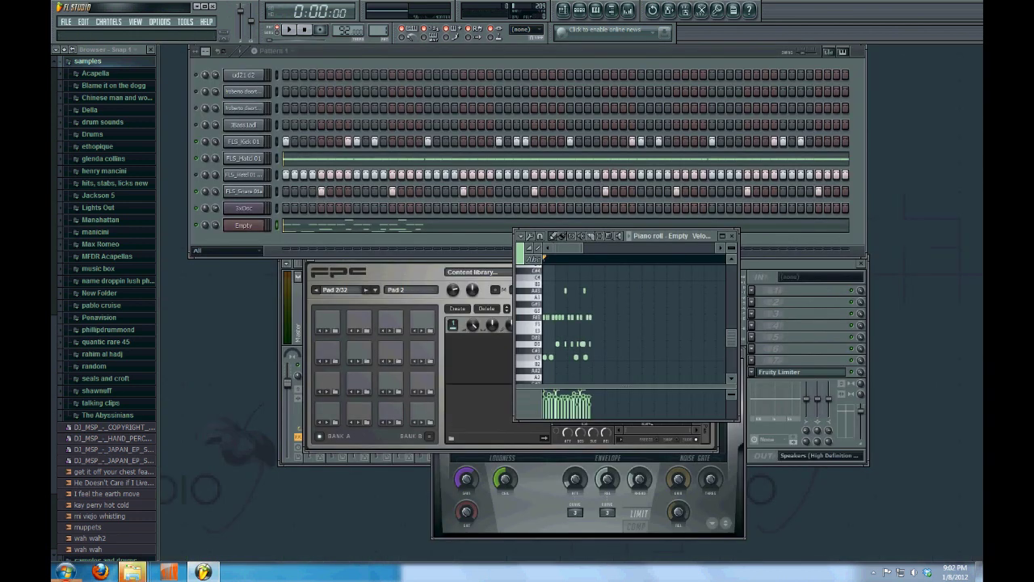
click(359, 412)
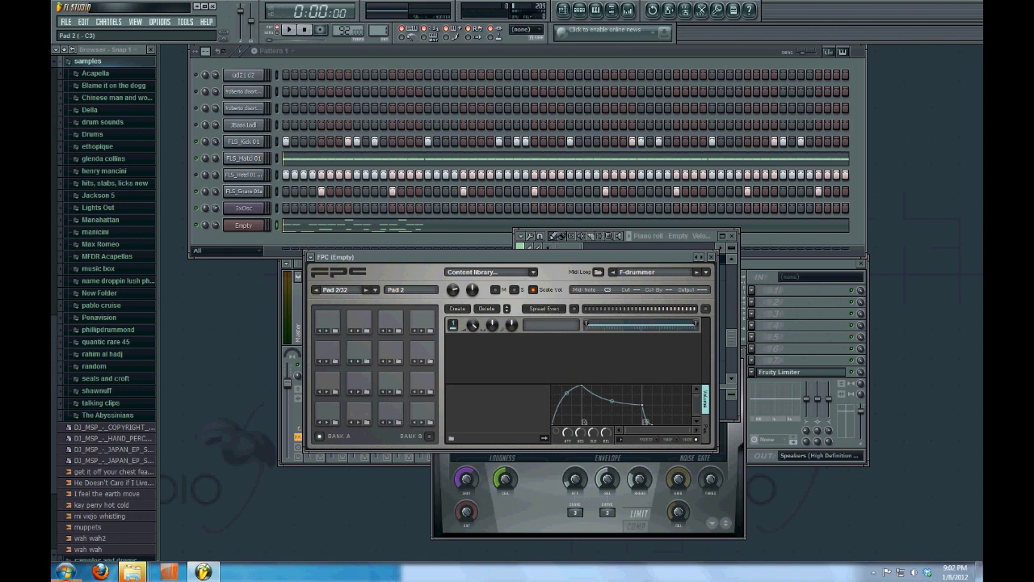
mouse_move(132, 571)
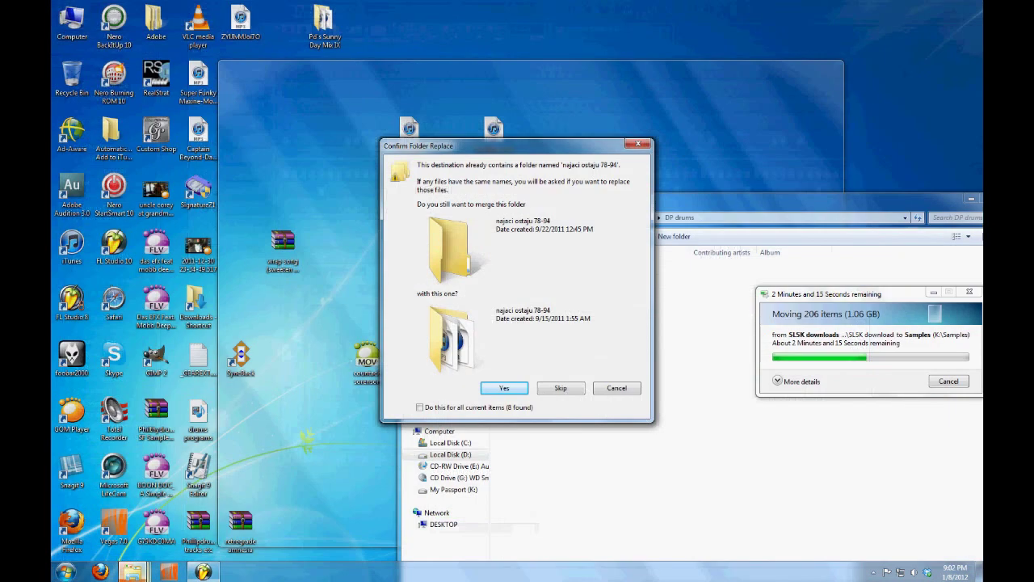
Confirm the folder replace, then drag dp-kick.wav from Explorer onto an FPC pad
click(484, 510)
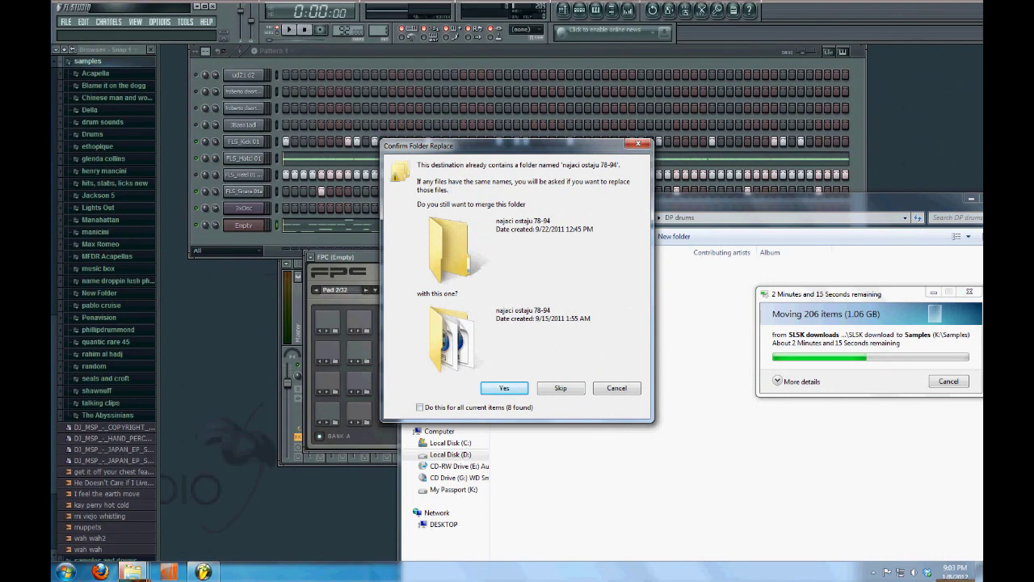
click(504, 387)
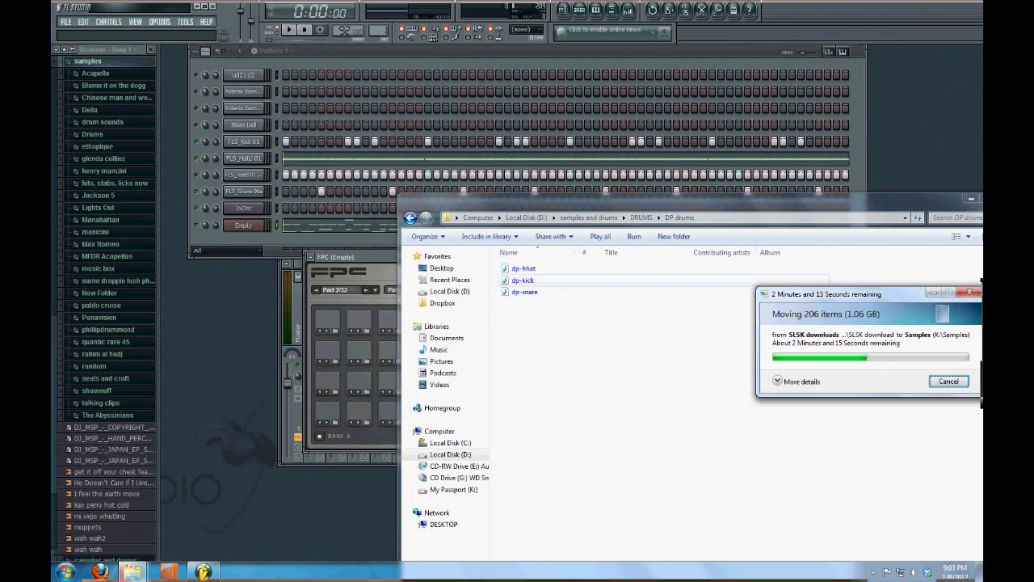
mouse_move(132, 572)
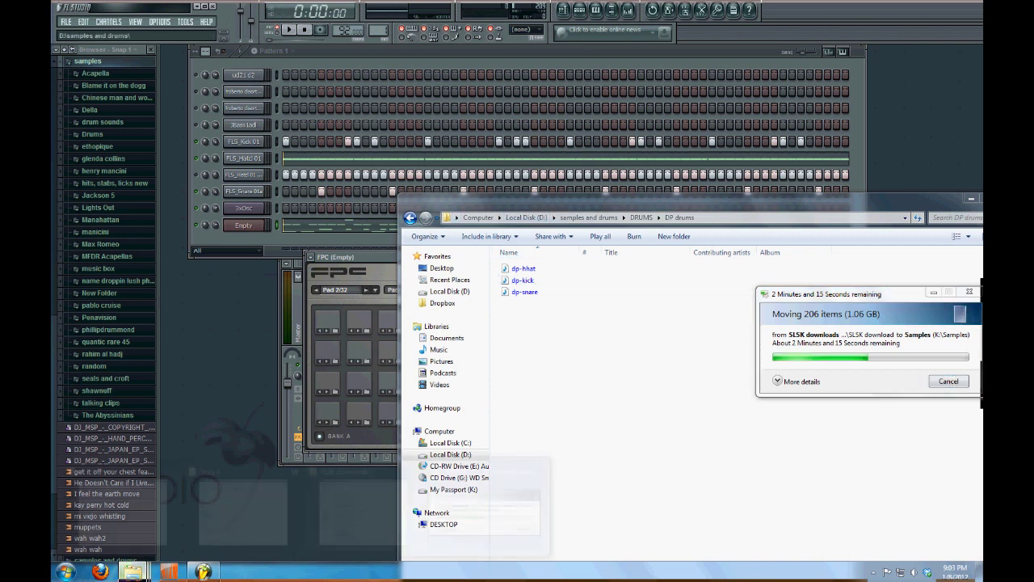
click(485, 509)
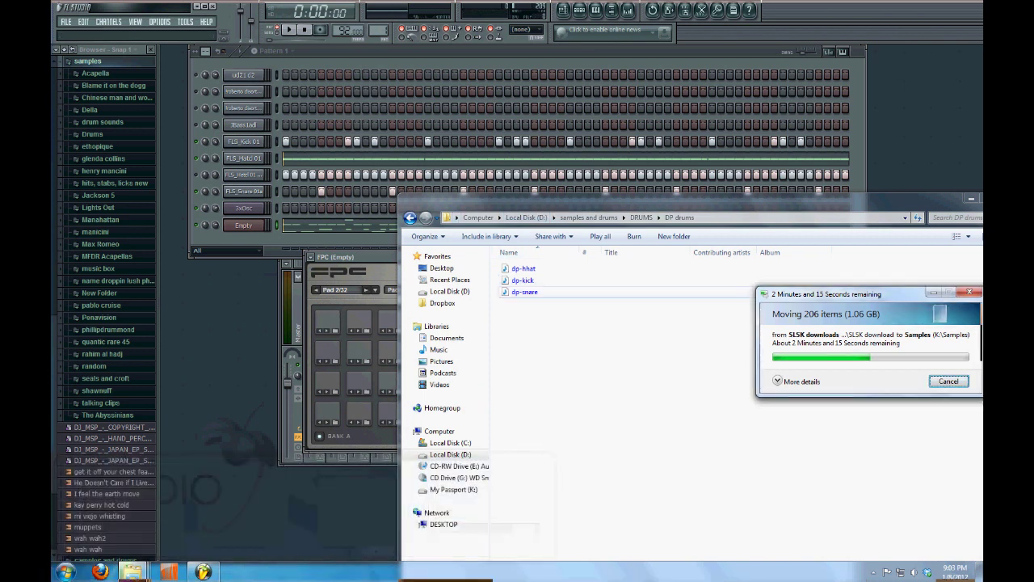
drag(522, 279, 363, 372)
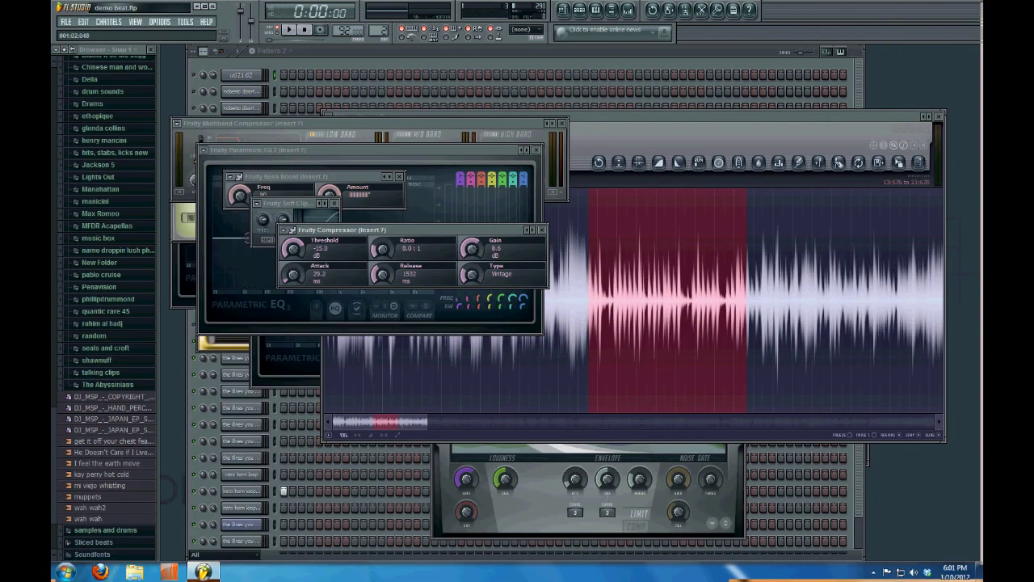
Open the Empty channel's FPC, raise its window, and select the dp-kick pad
key(F6)
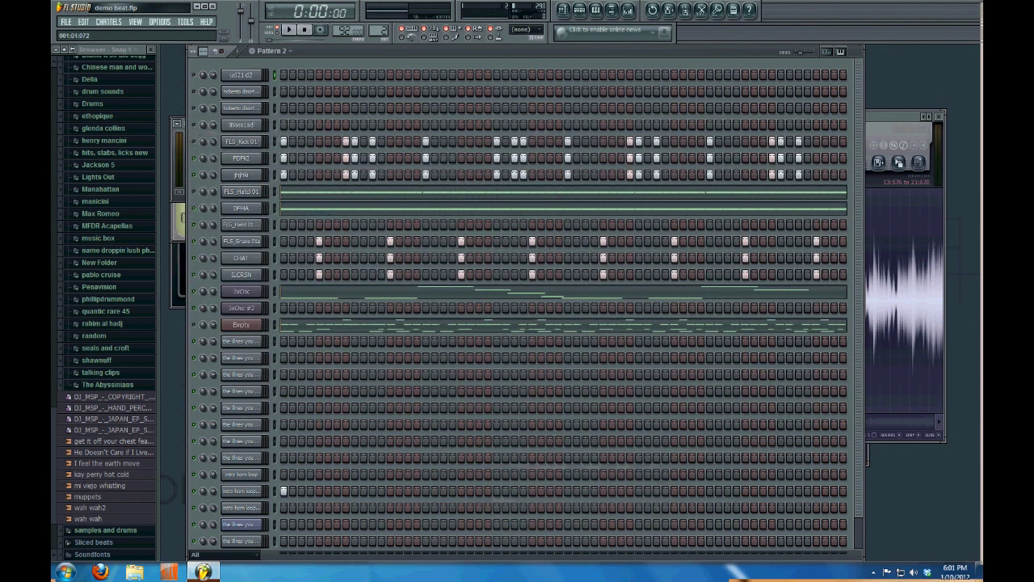
click(241, 324)
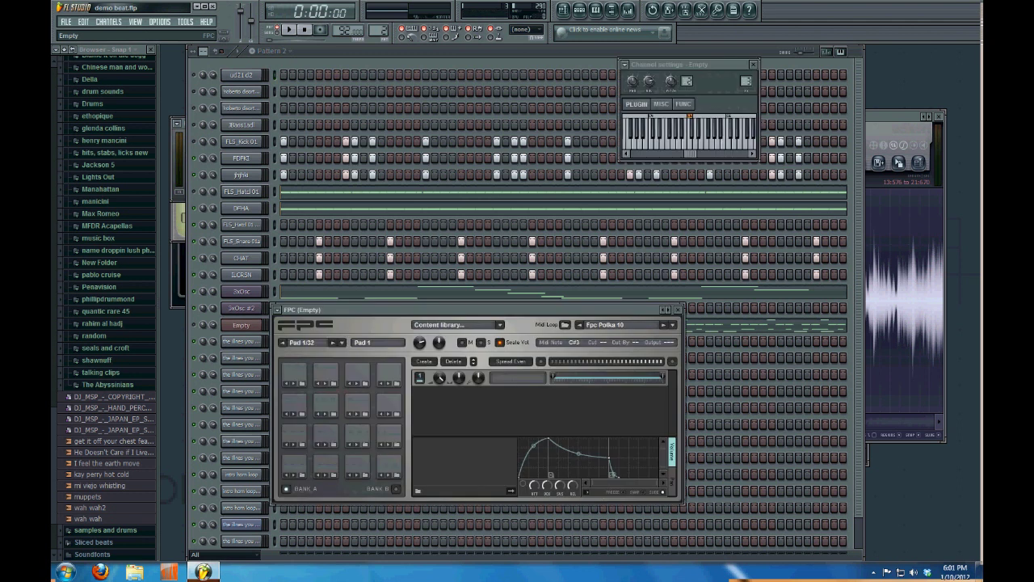
drag(364, 309, 362, 223)
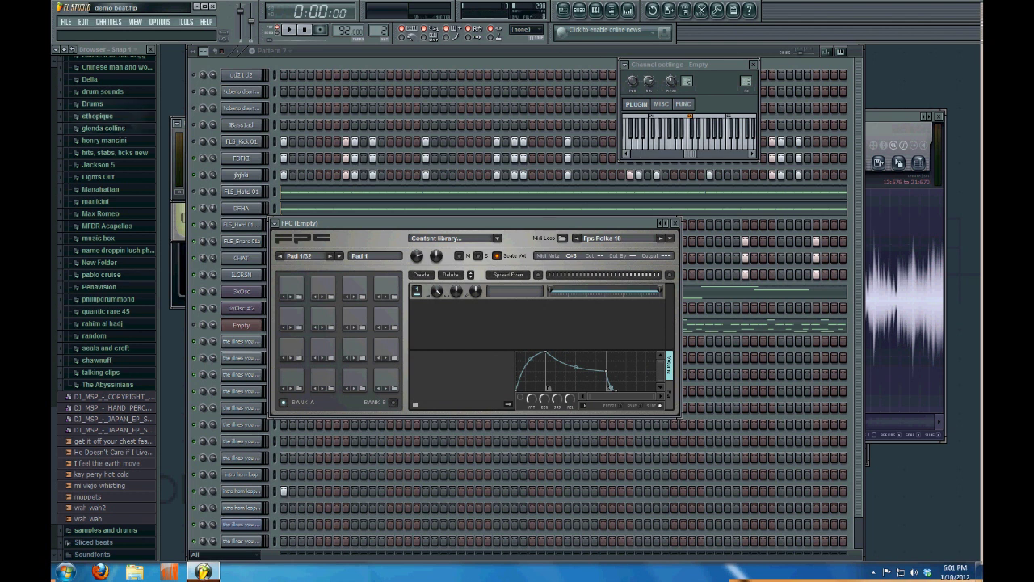
click(93, 103)
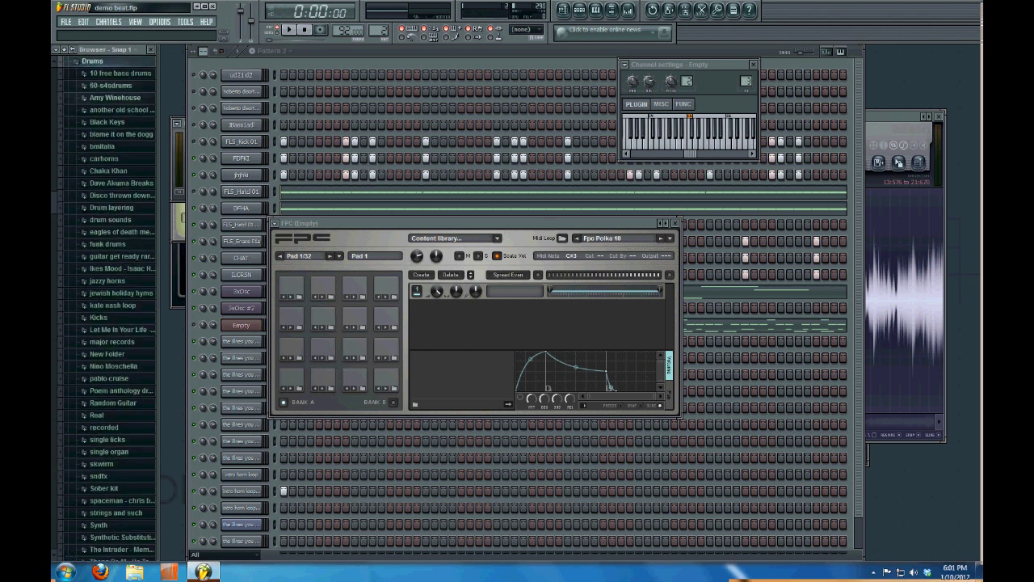
click(322, 375)
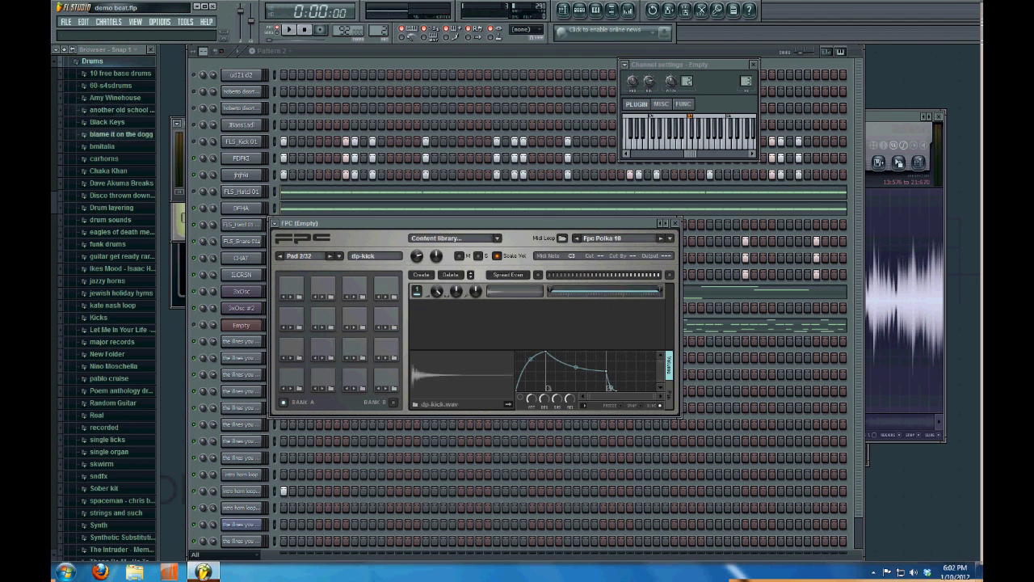
Browse 60-s4sdrums > grip and audition 3BB, 2HRN, DDHKI and EEKI against the dp-kick pad
click(111, 85)
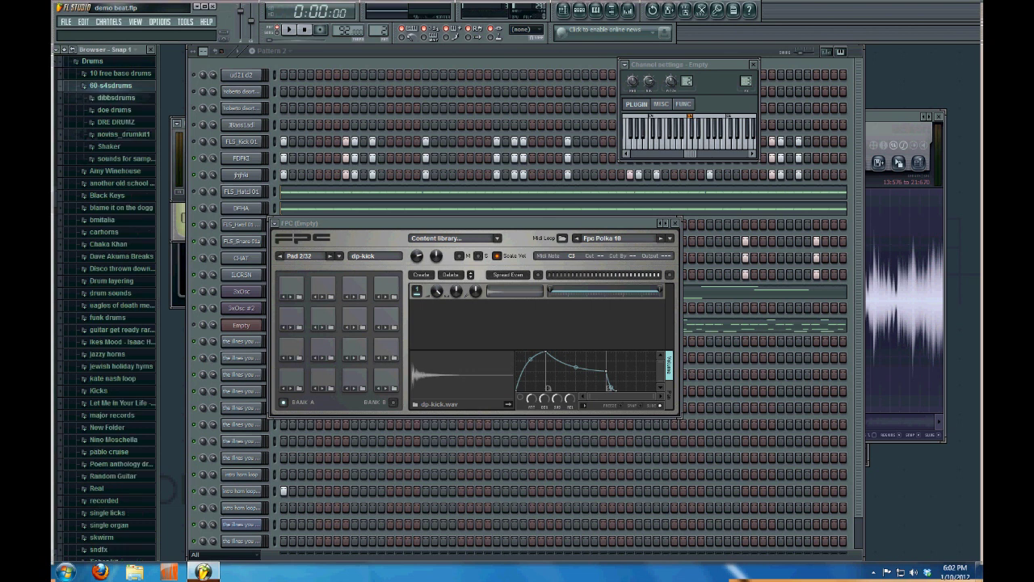
click(121, 159)
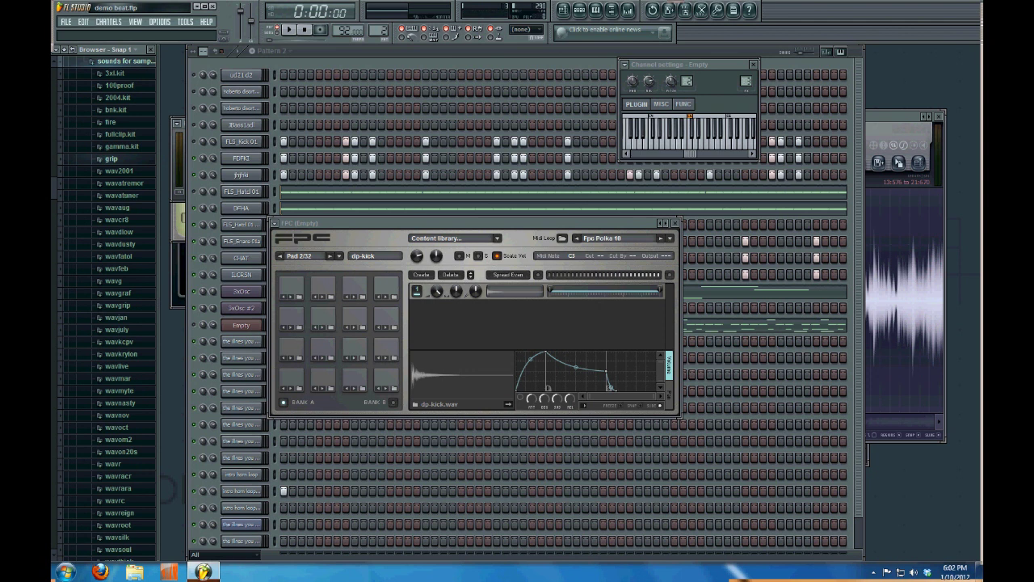
click(110, 158)
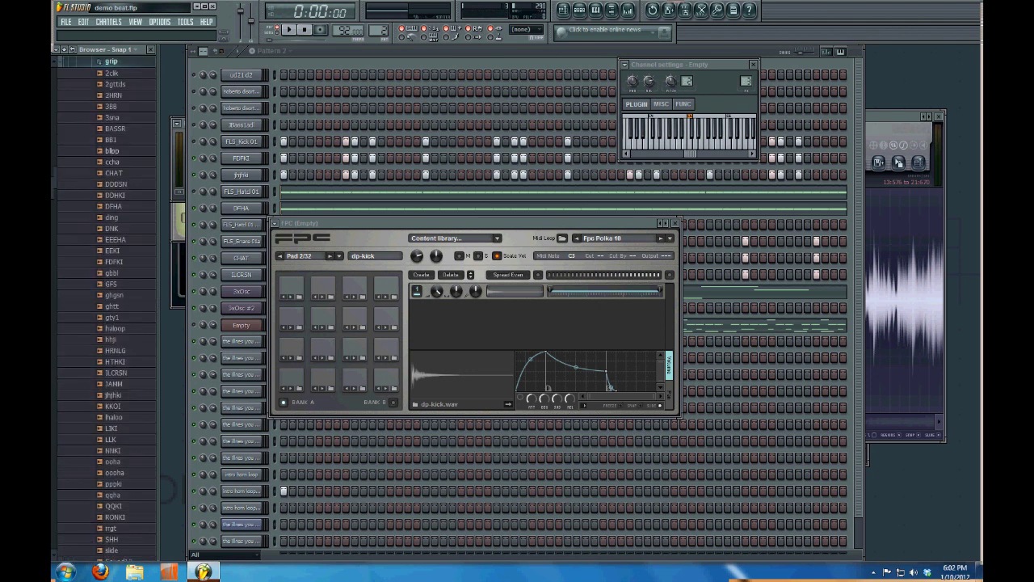
click(111, 105)
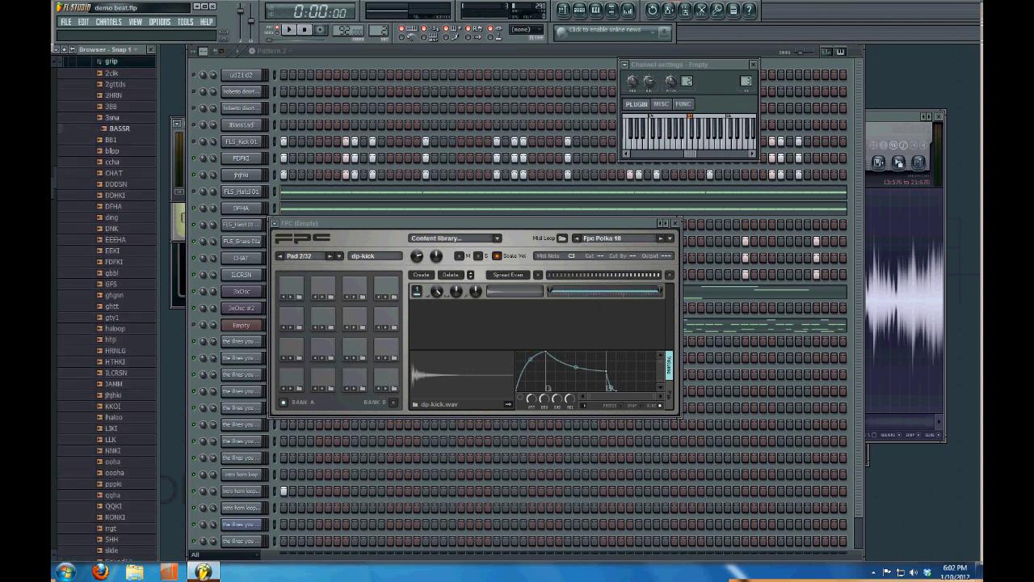
click(113, 95)
click(119, 194)
click(116, 250)
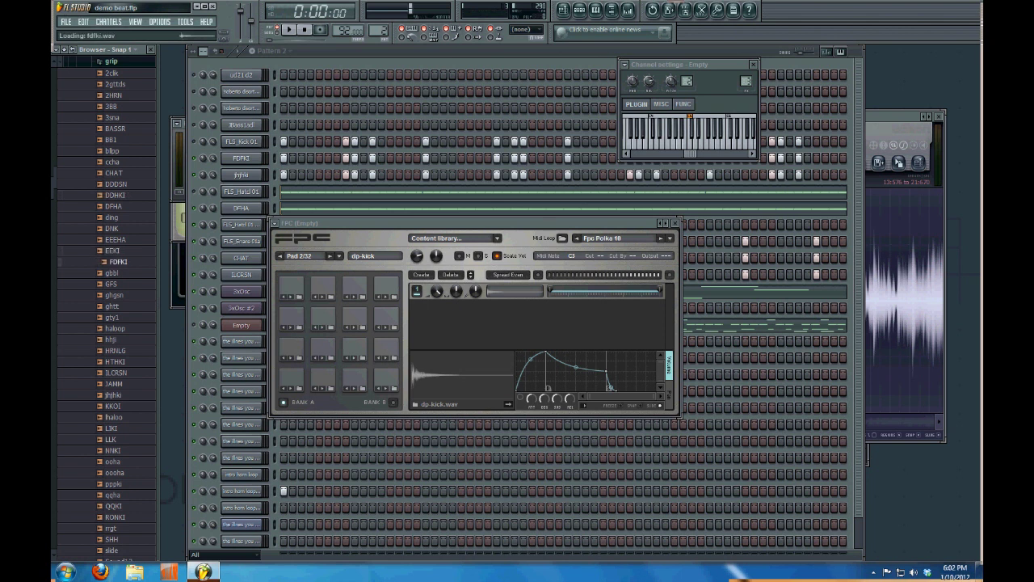
click(323, 376)
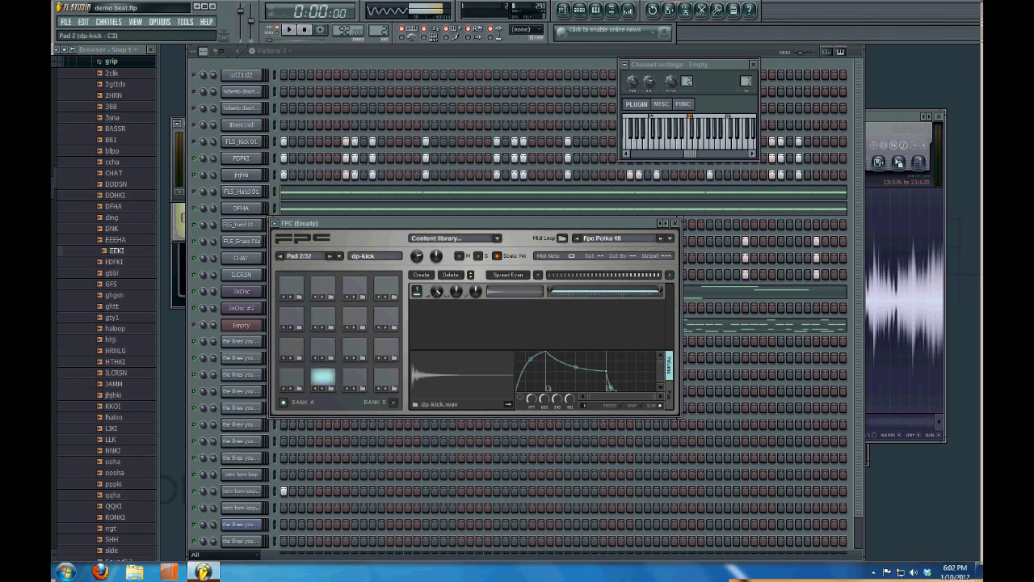
Layer the EEKI sample onto the kick pad at 64% volume and play it
drag(116, 250, 437, 318)
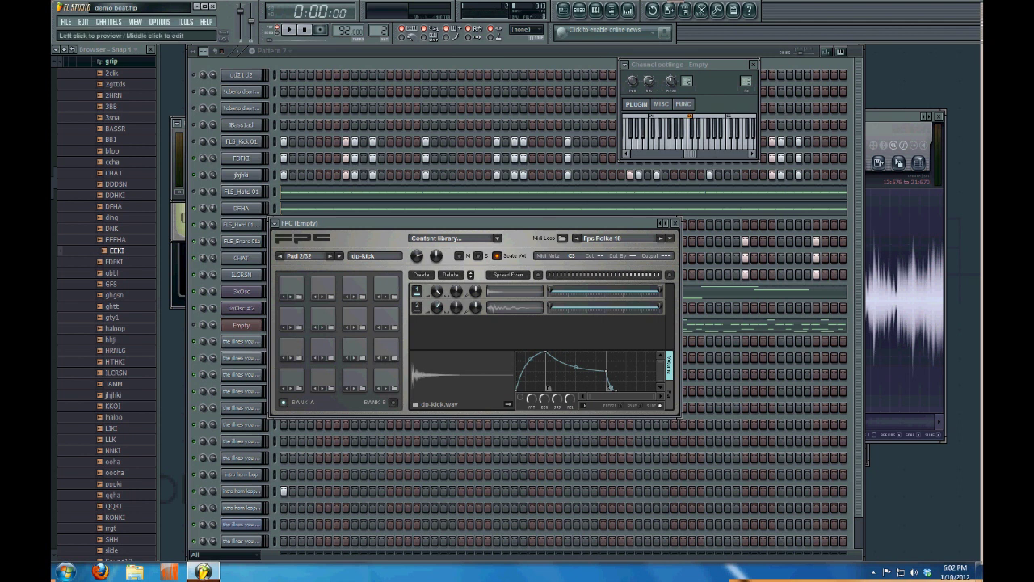
click(514, 308)
drag(437, 307, 437, 316)
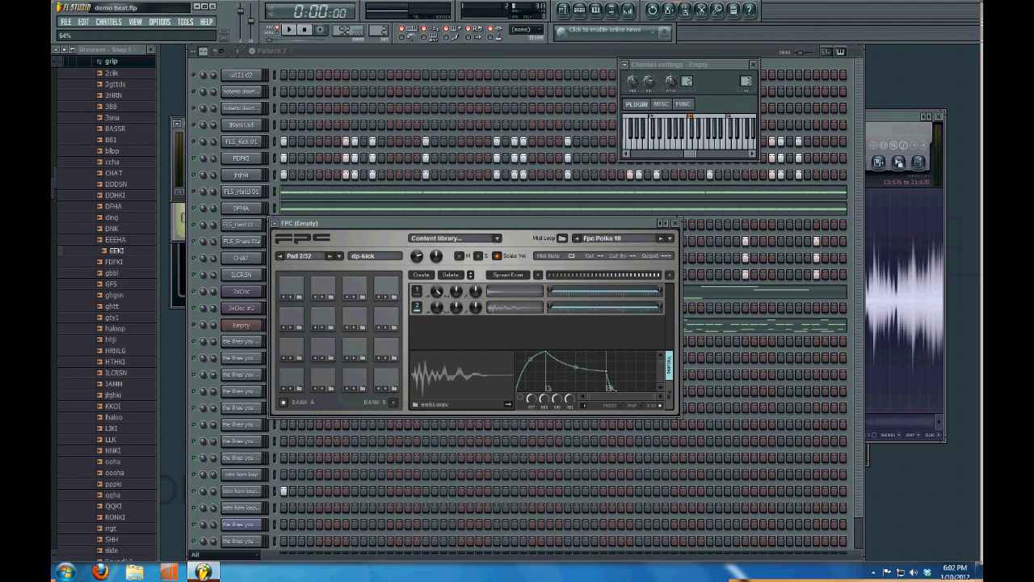
click(322, 375)
Audition the dp-snare and dp-hhat pads, then bring up the mixer
click(322, 346)
click(322, 345)
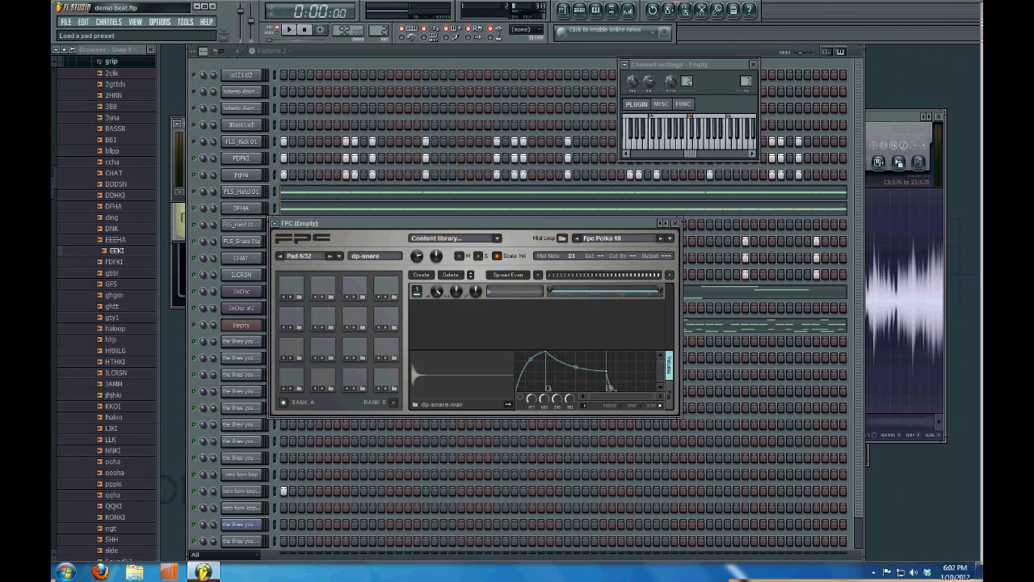
click(354, 376)
click(354, 376)
key(F9)
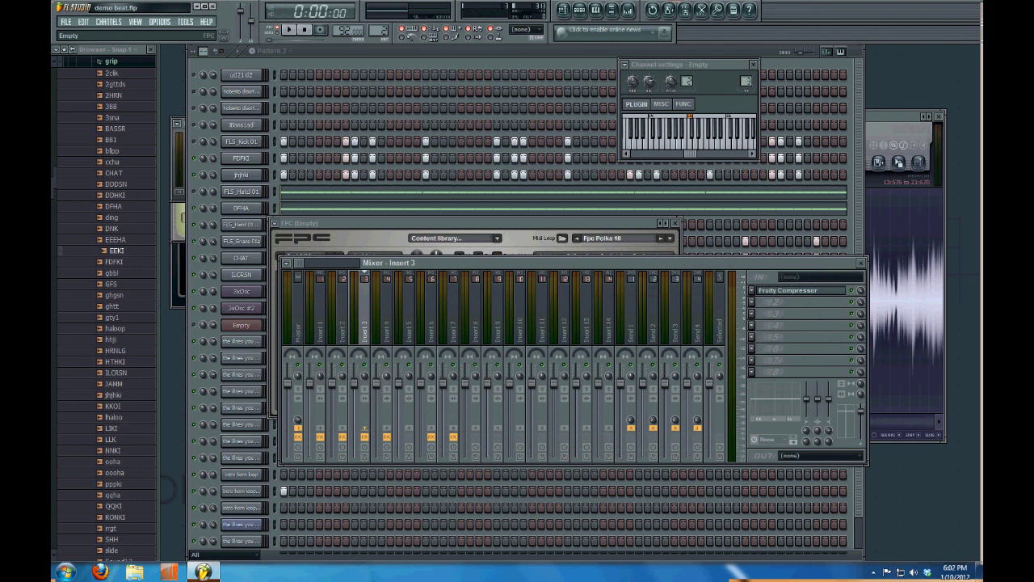
Inspect the Fruity Compressor presets in Insert 3's FX slot 1, then close the mixer and plugin windows
key(F9)
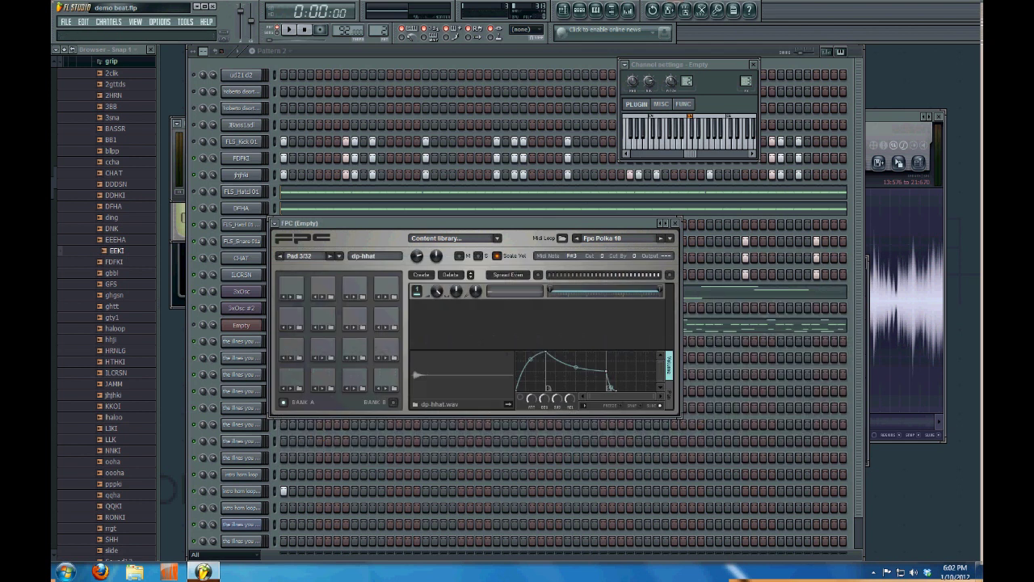
key(F9)
click(752, 291)
mouse_move(808, 322)
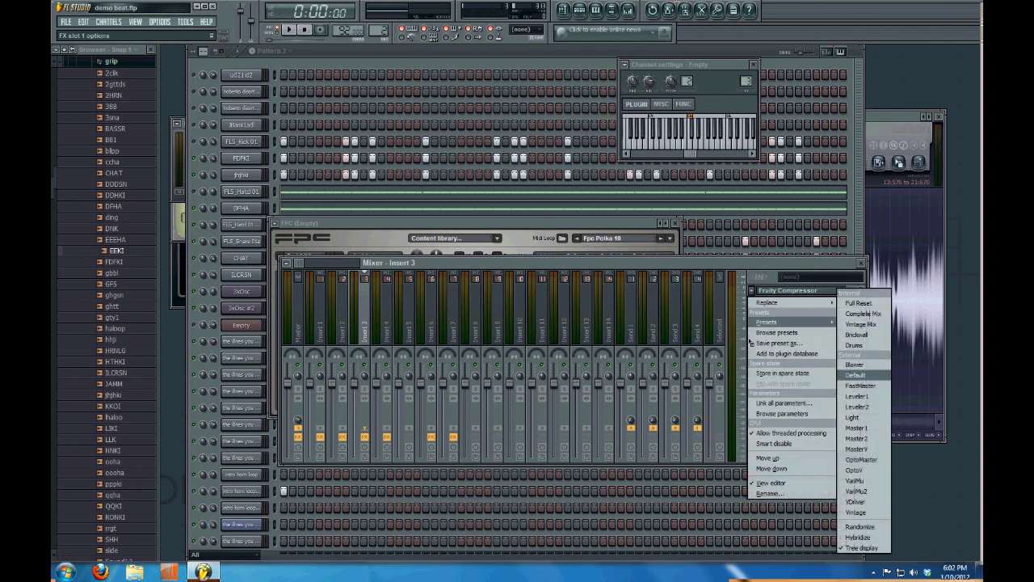
click(854, 345)
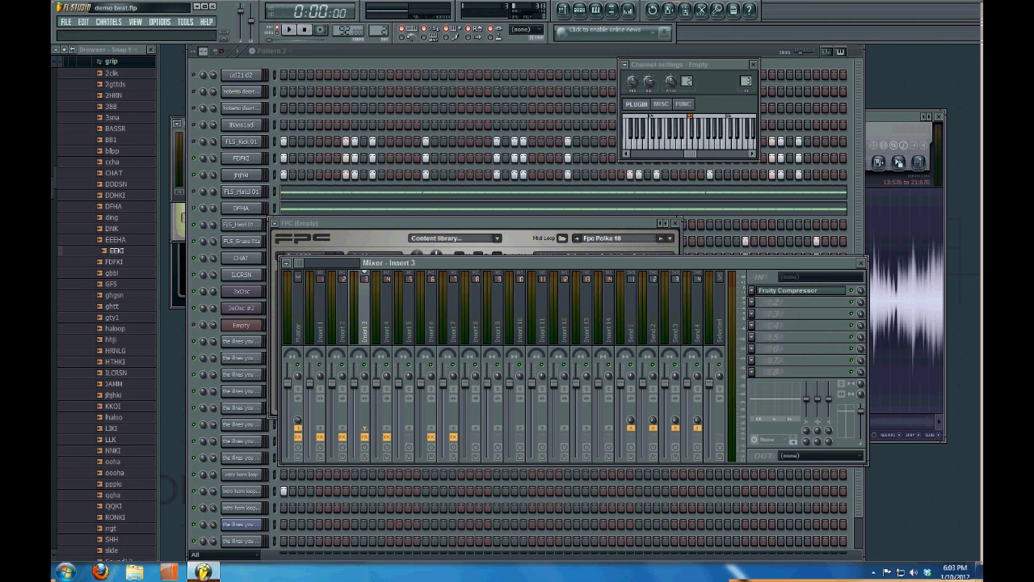
key(F12)
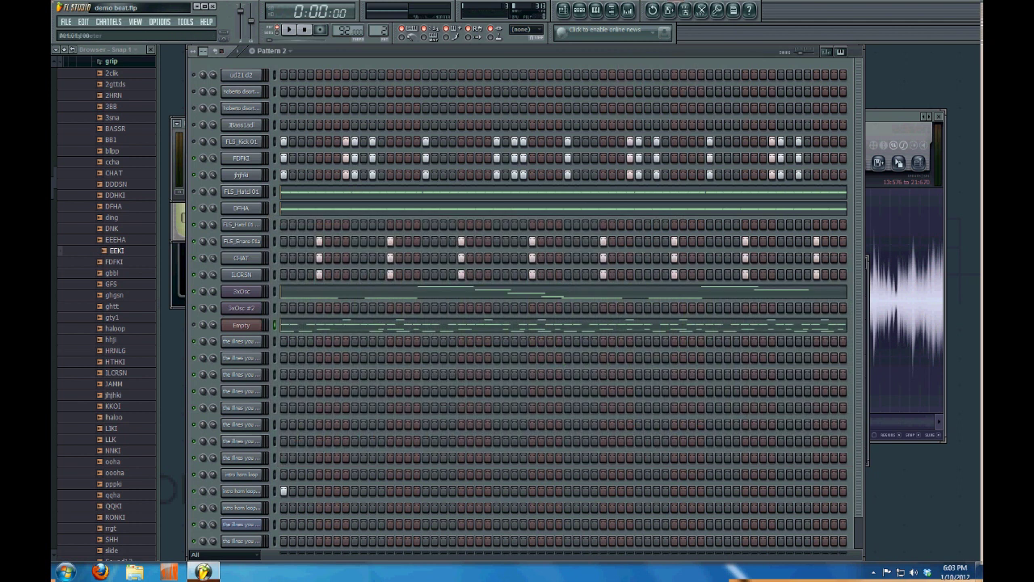
Solo the Empty FPC channel and play the pattern briefly
right_click(195, 324)
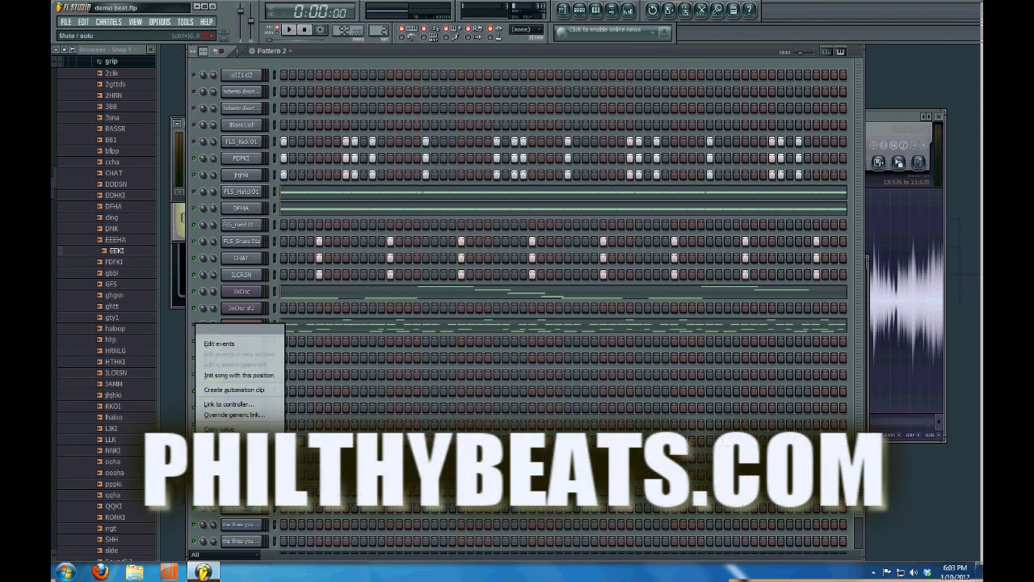
click(209, 329)
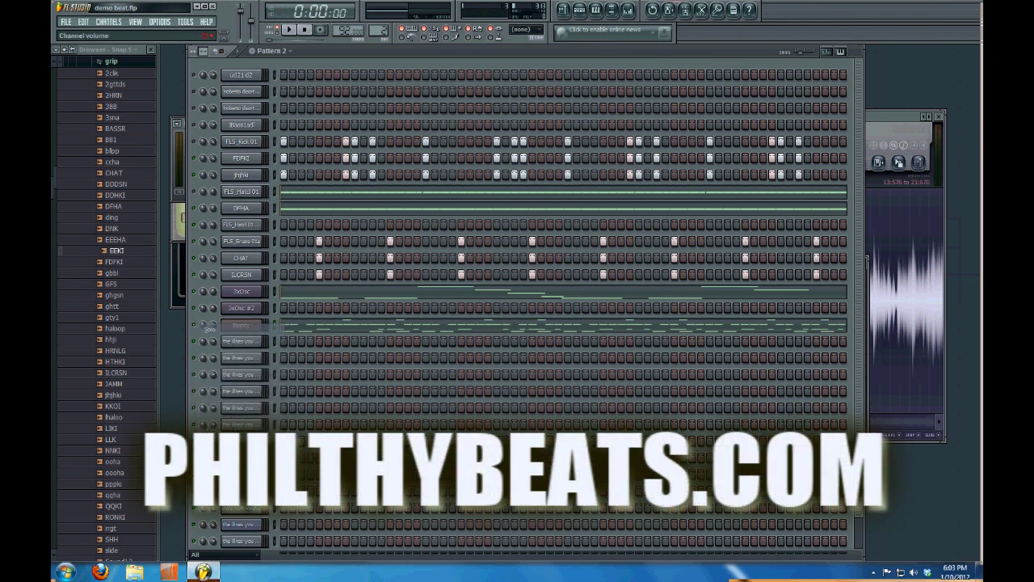
key(space)
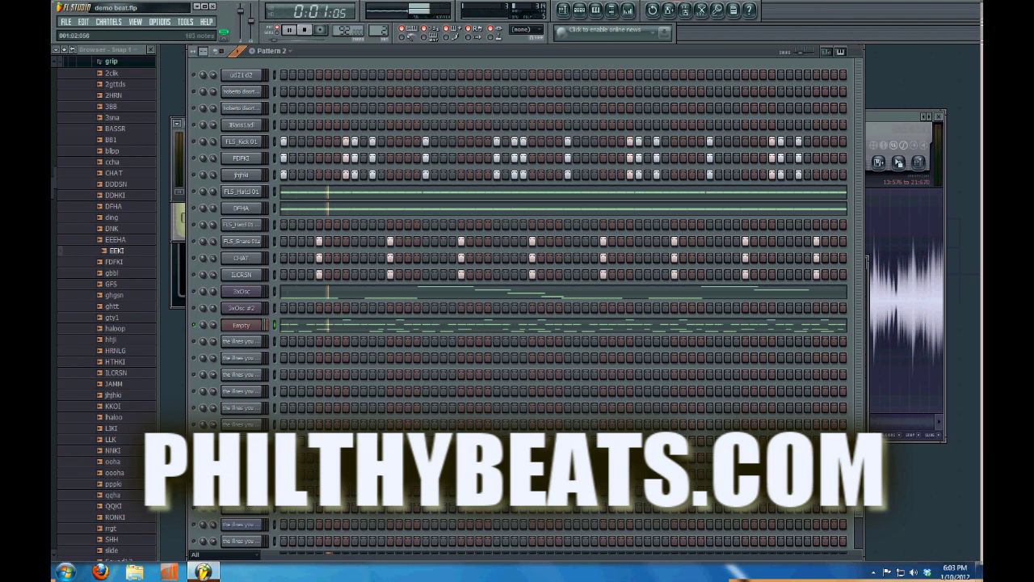
key(space)
Play the beat while watching mixer levels, then open the channel's piano roll
key(F9)
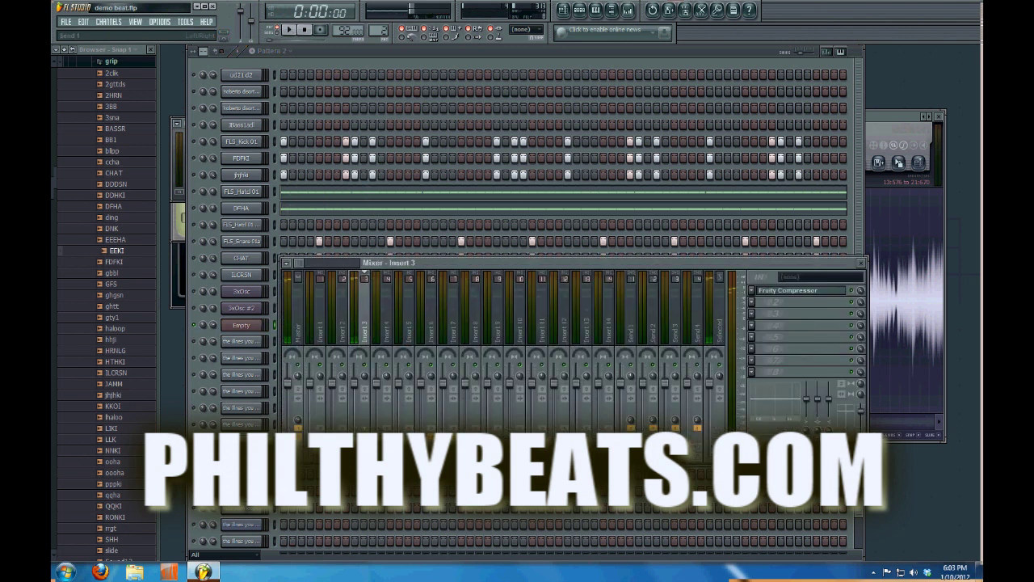
key(space)
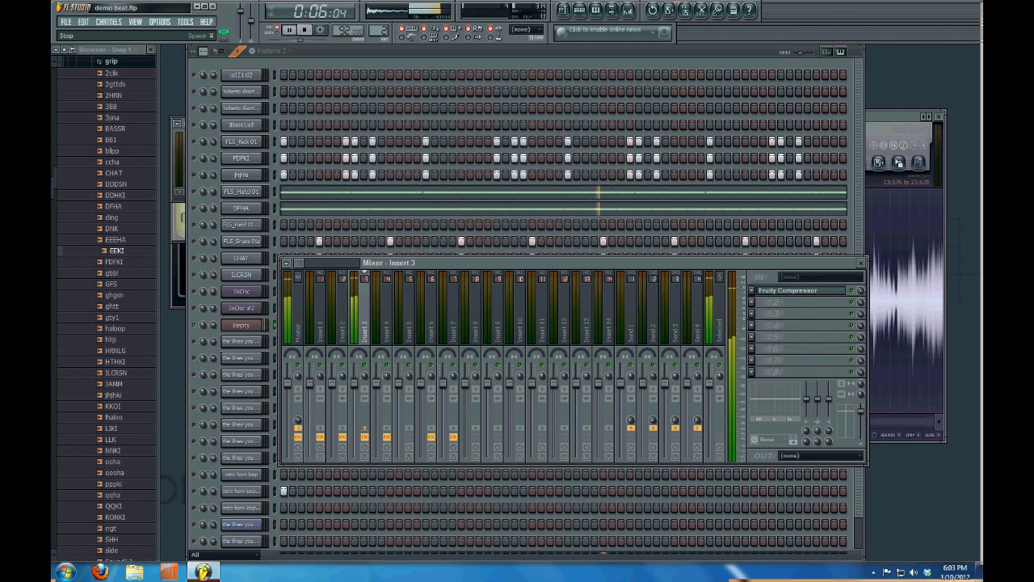
key(space)
key(F9)
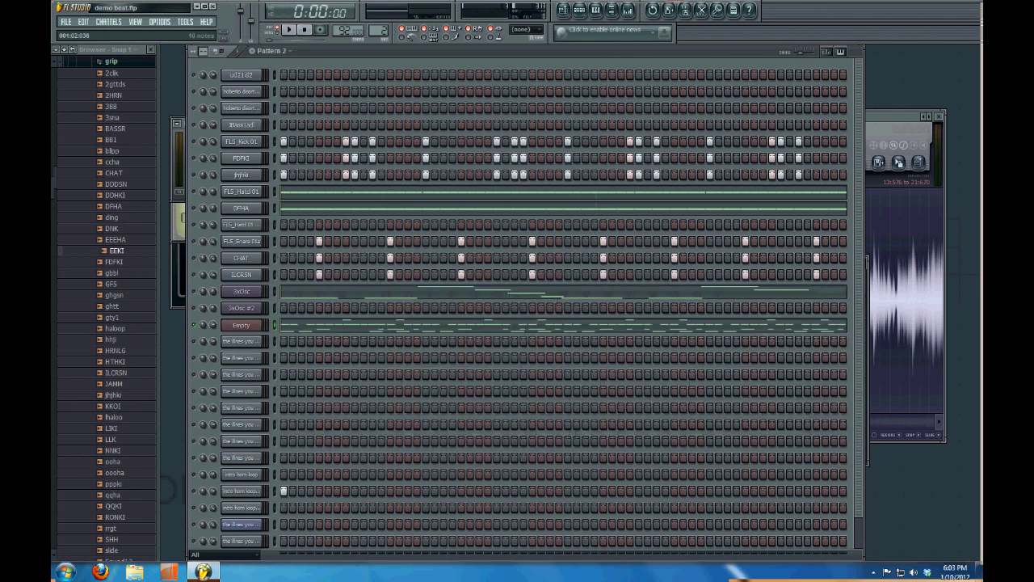
key(F7)
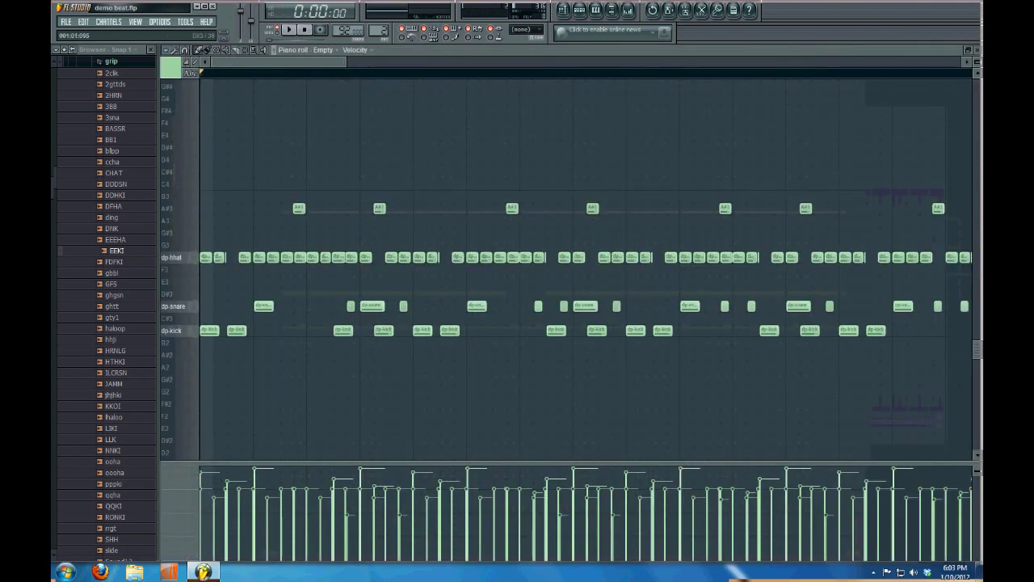
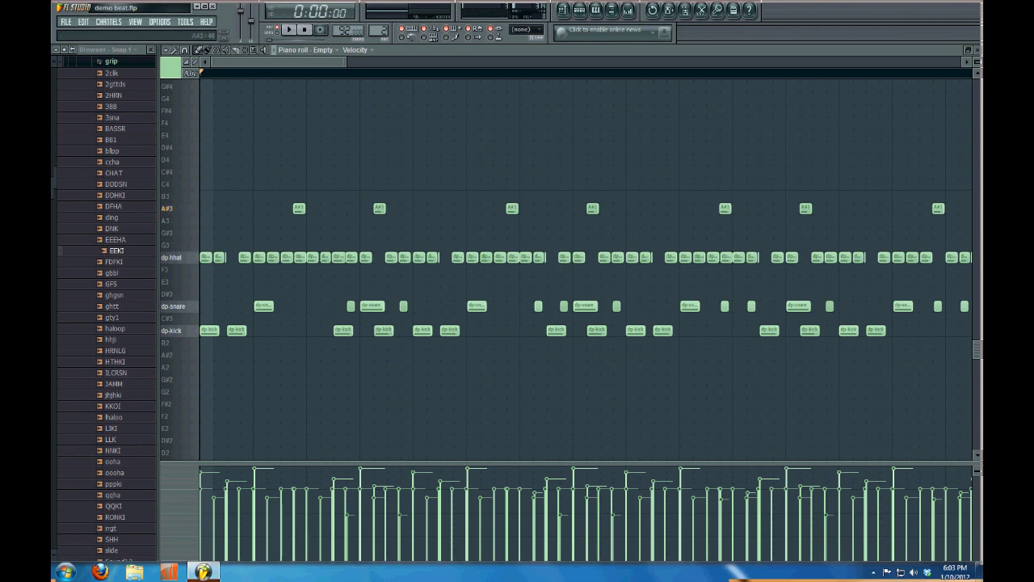
Close the drum piano roll to return to Pattern 2's channel rack
click(976, 50)
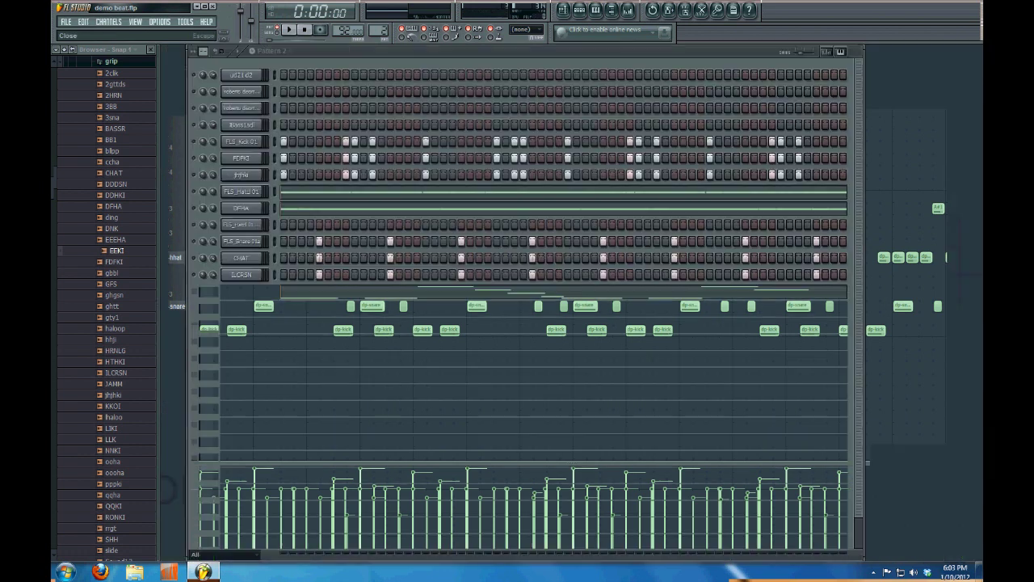
Open the Empty channel's FPC, select pad 11, and preview the CHAT and SHH samples
click(241, 325)
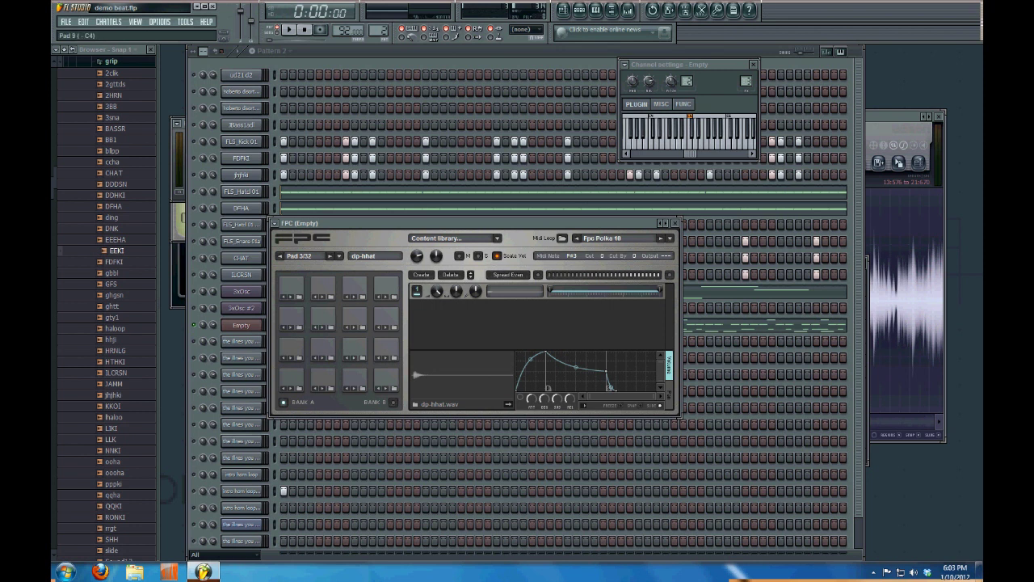
click(354, 315)
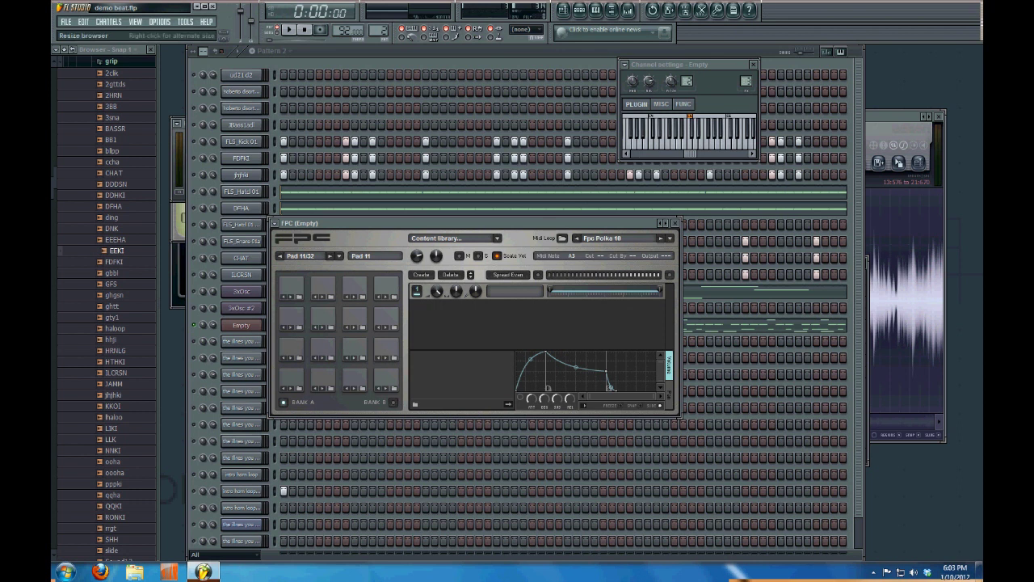
click(118, 173)
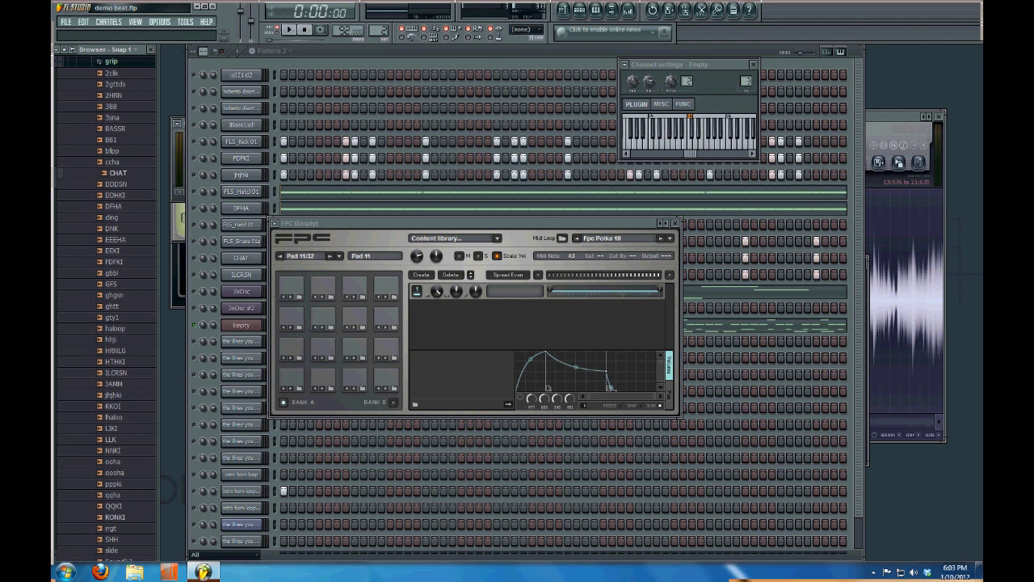
scroll(105, 324, down, 6)
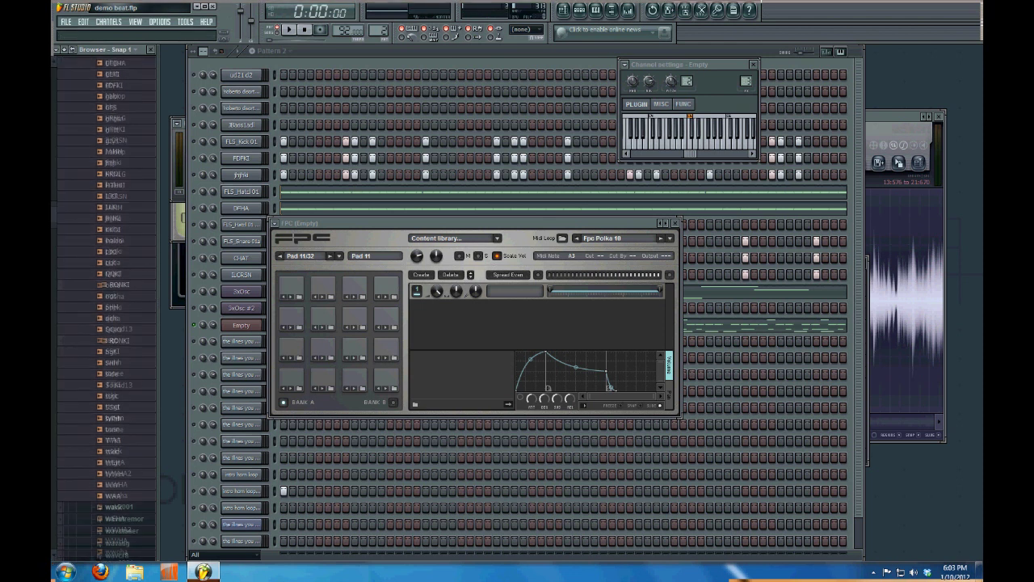
click(111, 306)
Browse the wav2001 and wavatremor folders, previewing TRRSH, TREMOS, YHBA and YTTKI
click(117, 373)
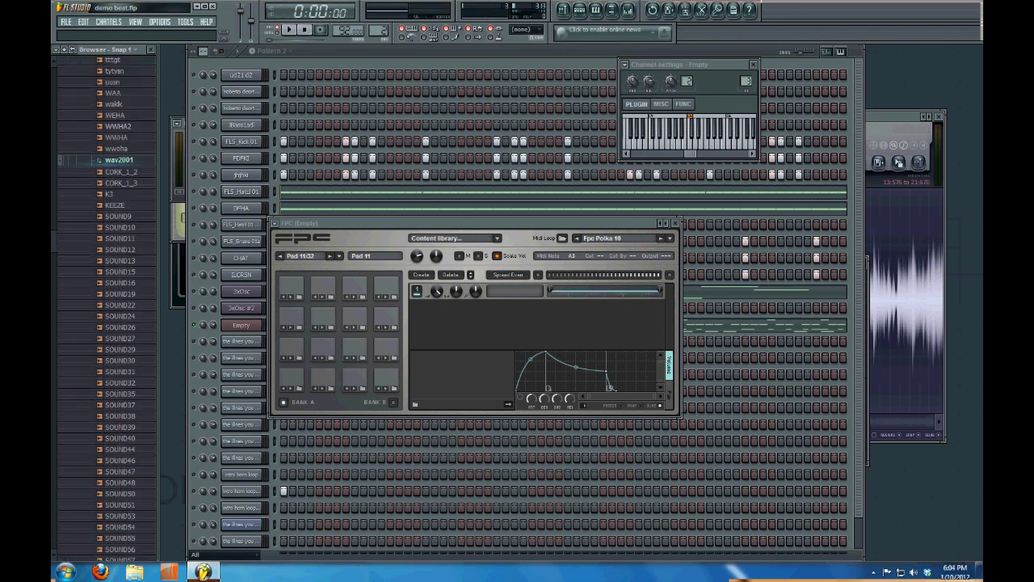
scroll(107, 323, down, 5)
click(113, 167)
scroll(107, 363, down, 2)
click(117, 406)
click(121, 373)
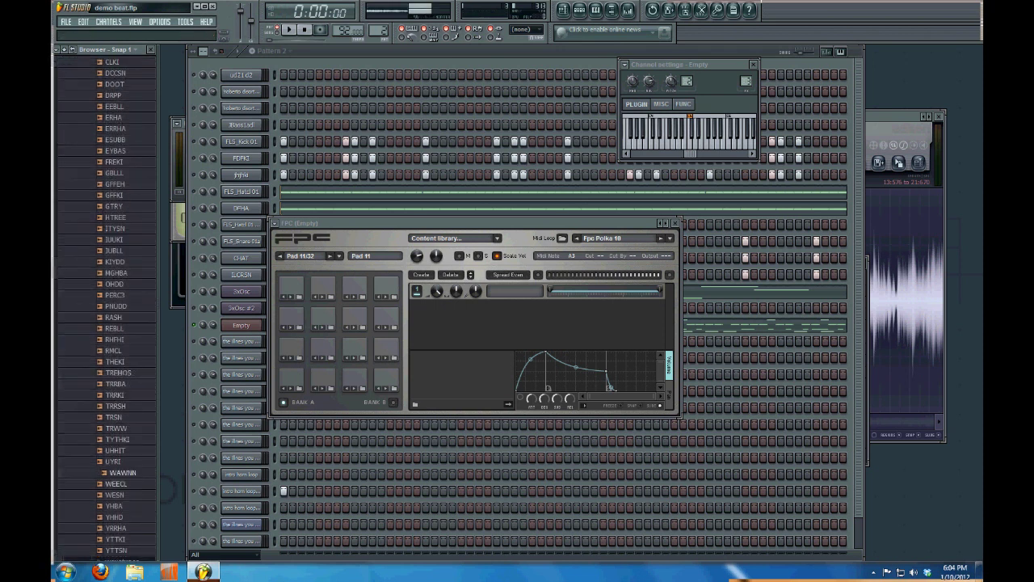
click(117, 505)
click(116, 539)
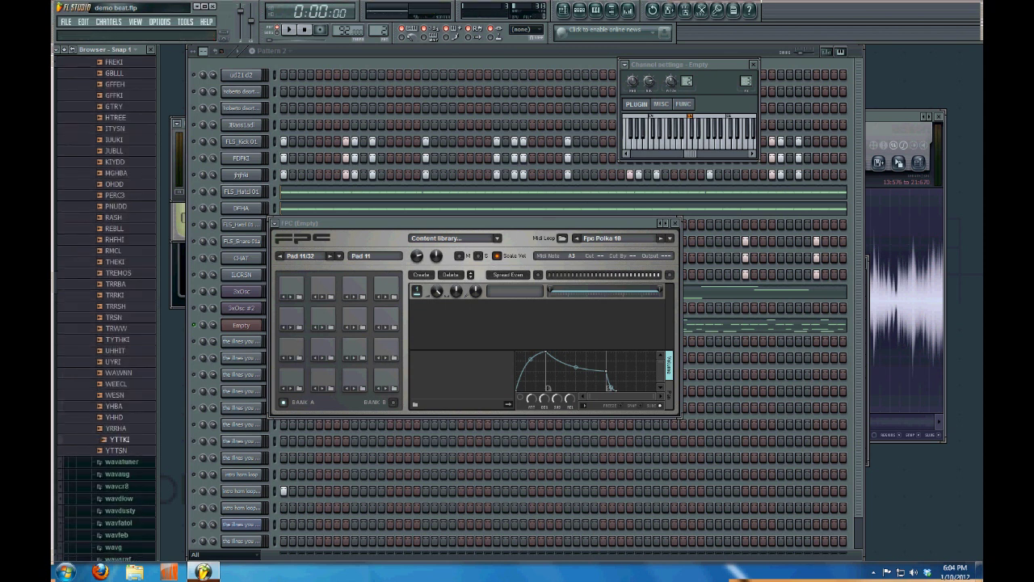
Load PERC3 onto pad 11, play the beat with it, and reopen the piano roll
click(114, 184)
drag(119, 195, 343, 341)
key(space)
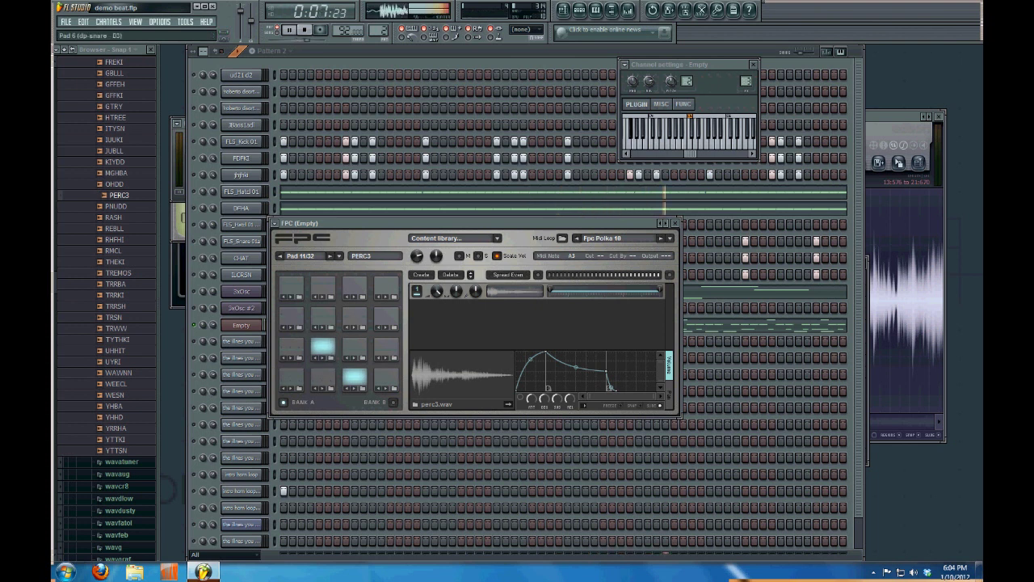
key(F7)
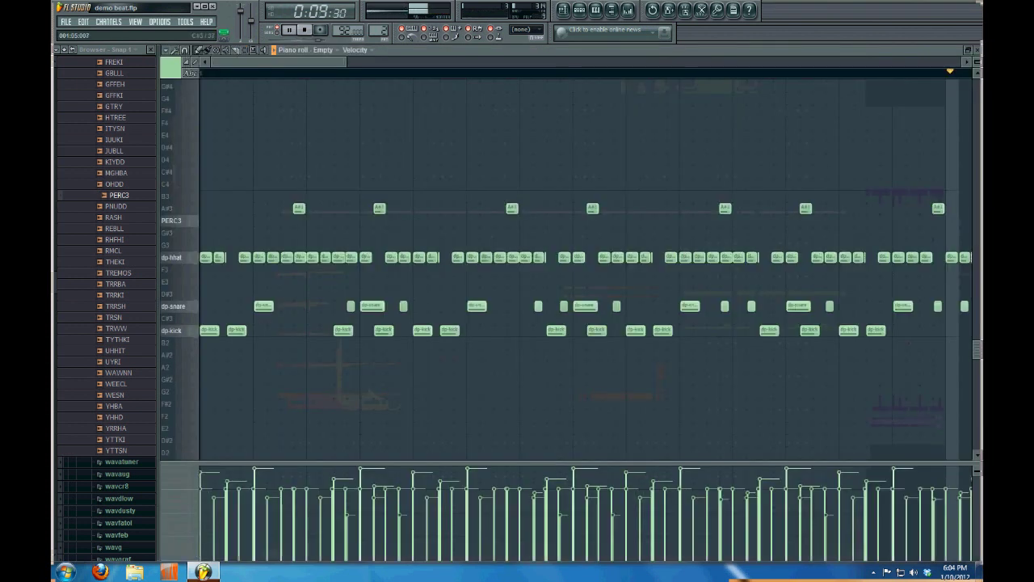
Move all six A#3 notes down to A3 for PERC3, checking playback, then close the piano roll
drag(299, 208, 299, 219)
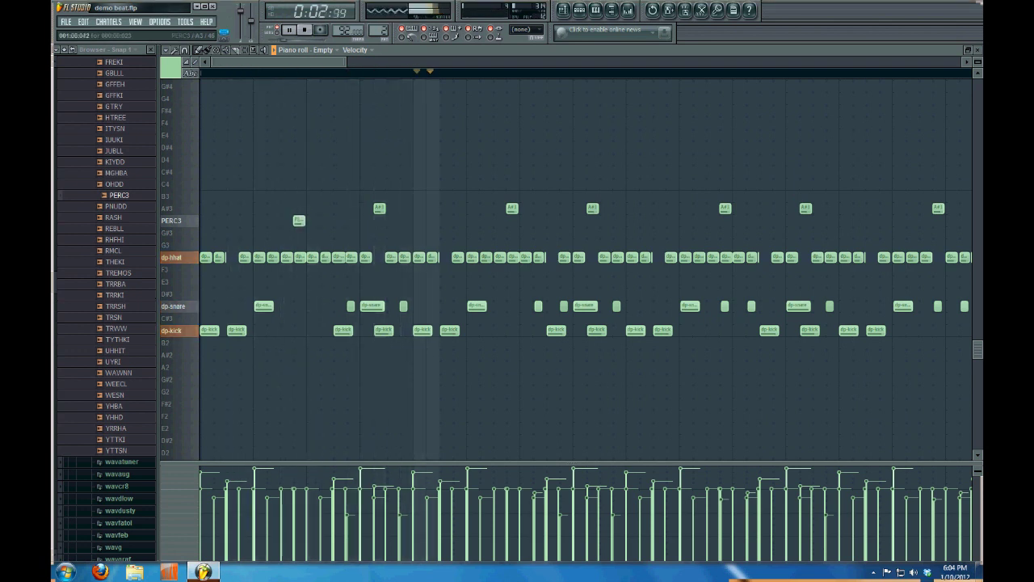
drag(511, 207, 512, 220)
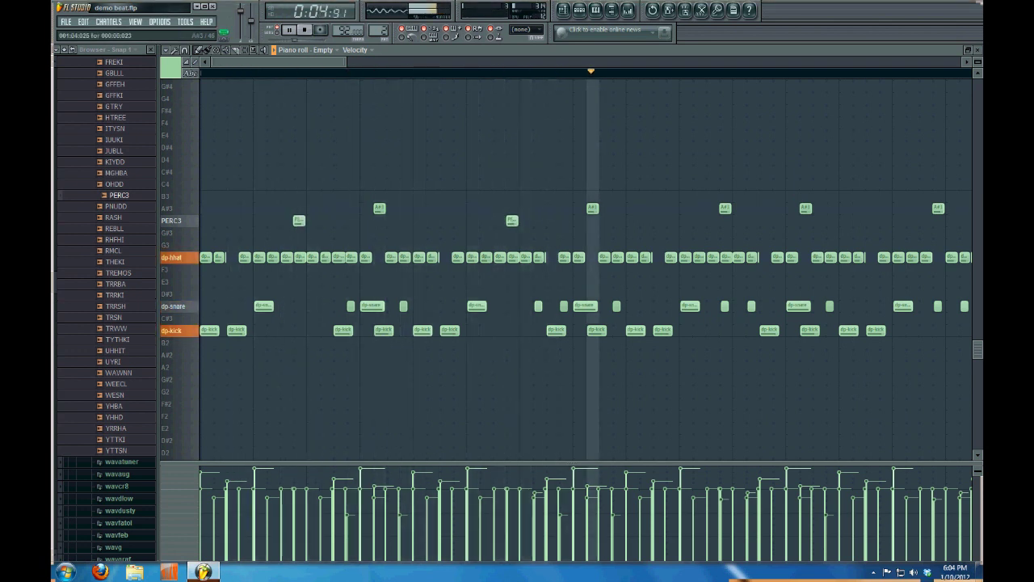
drag(379, 208, 379, 220)
key(space)
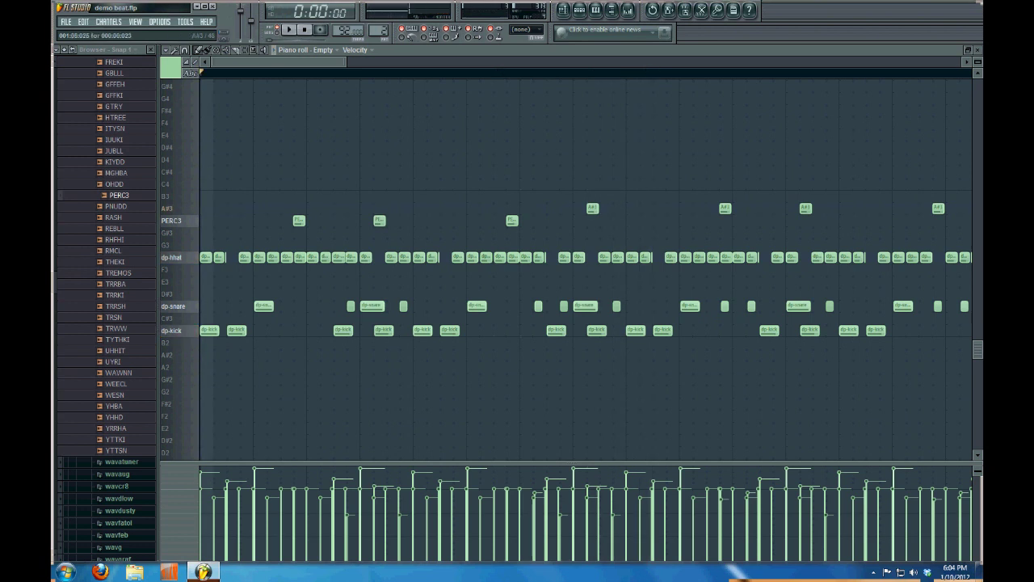
drag(592, 208, 593, 220)
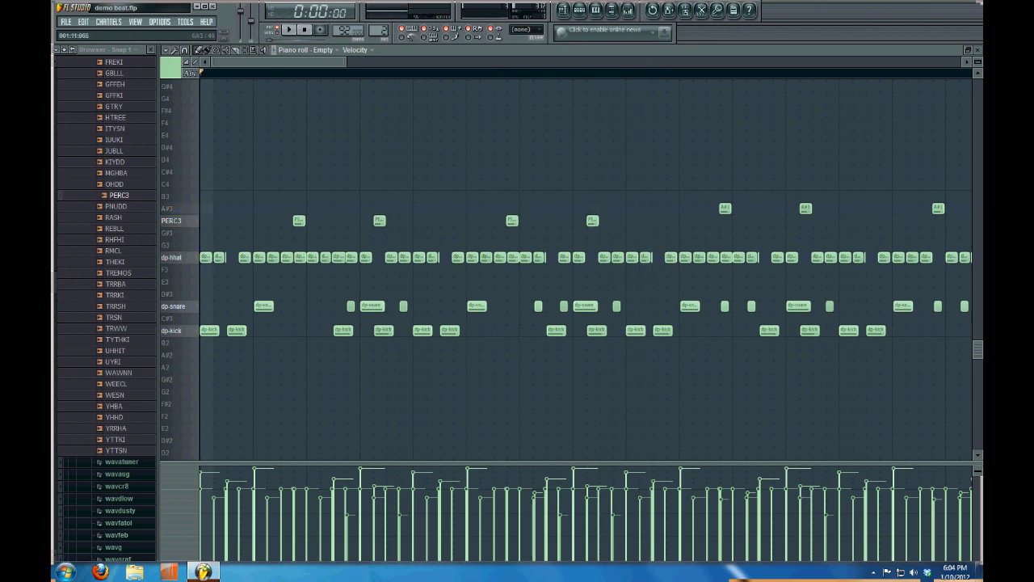
key(space)
drag(725, 207, 725, 220)
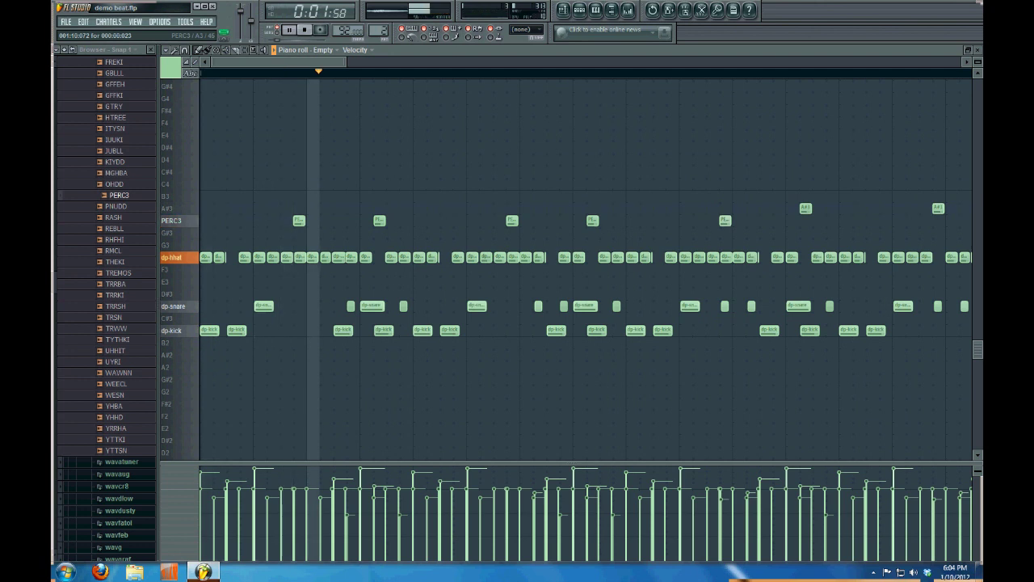
drag(805, 207, 804, 220)
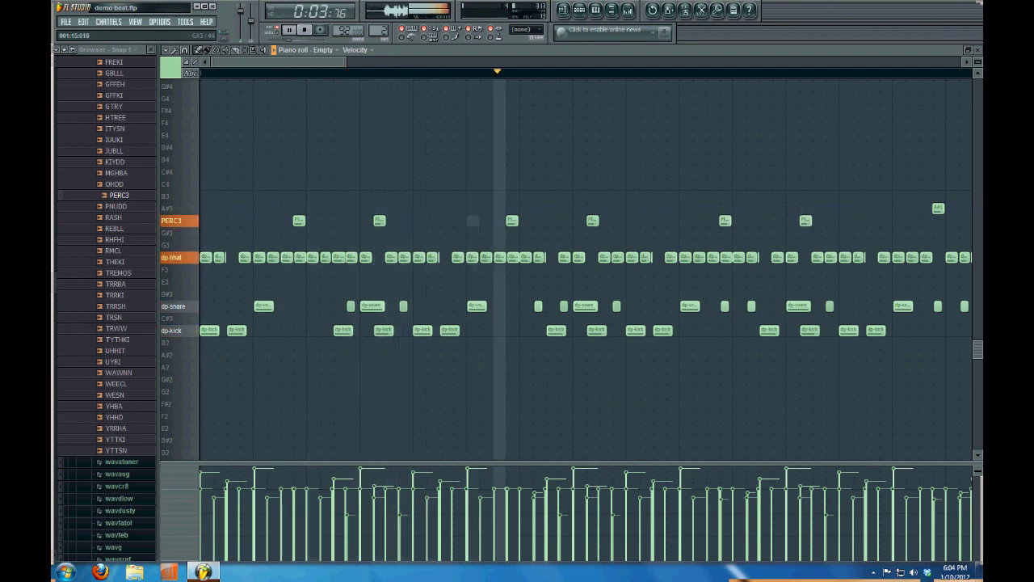
key(space)
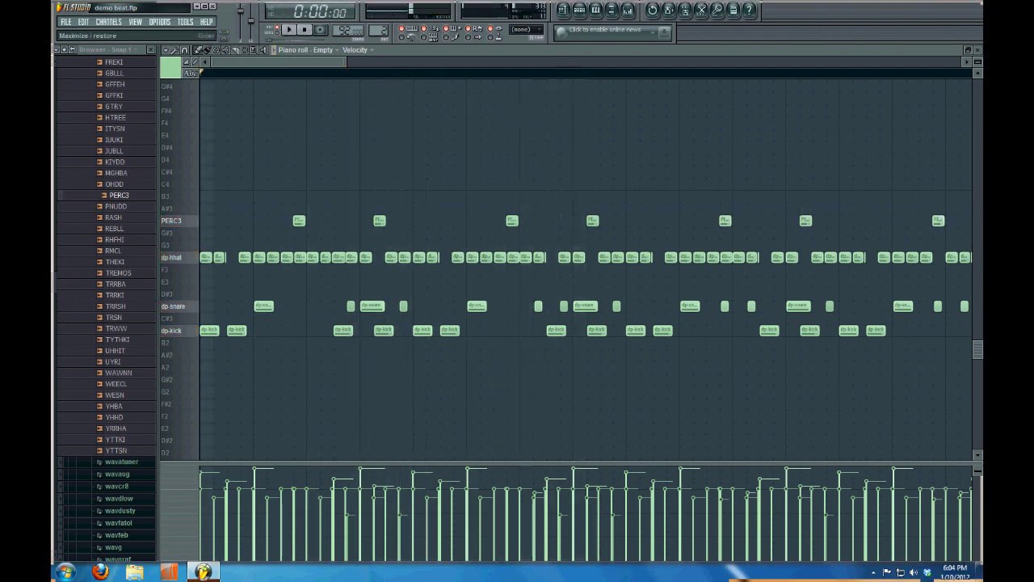
key(Escape)
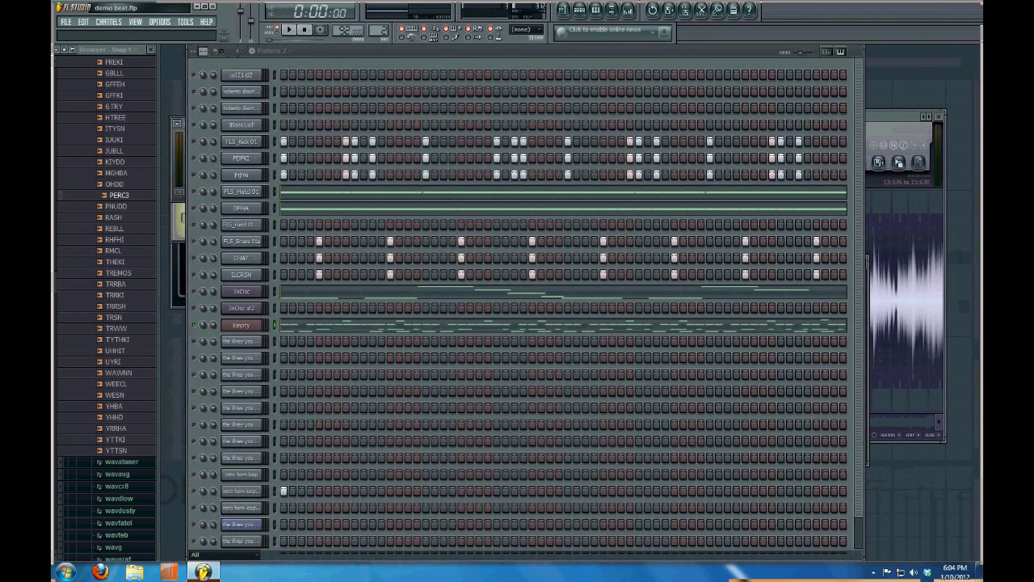
Remove perc3 from pad 11, load YRRHA onto pad 7, audition it, and reopen the piano roll
click(241, 325)
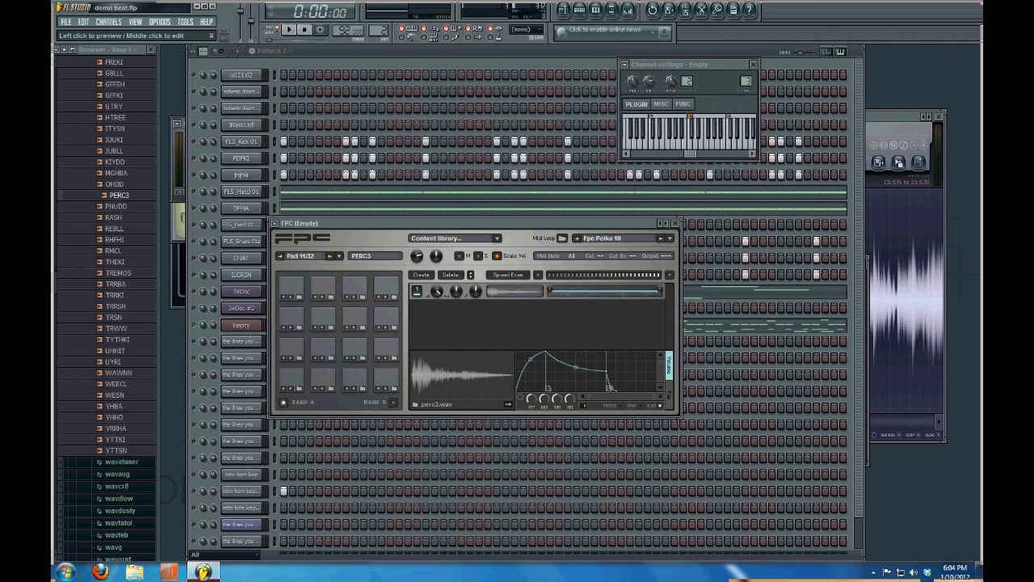
click(451, 274)
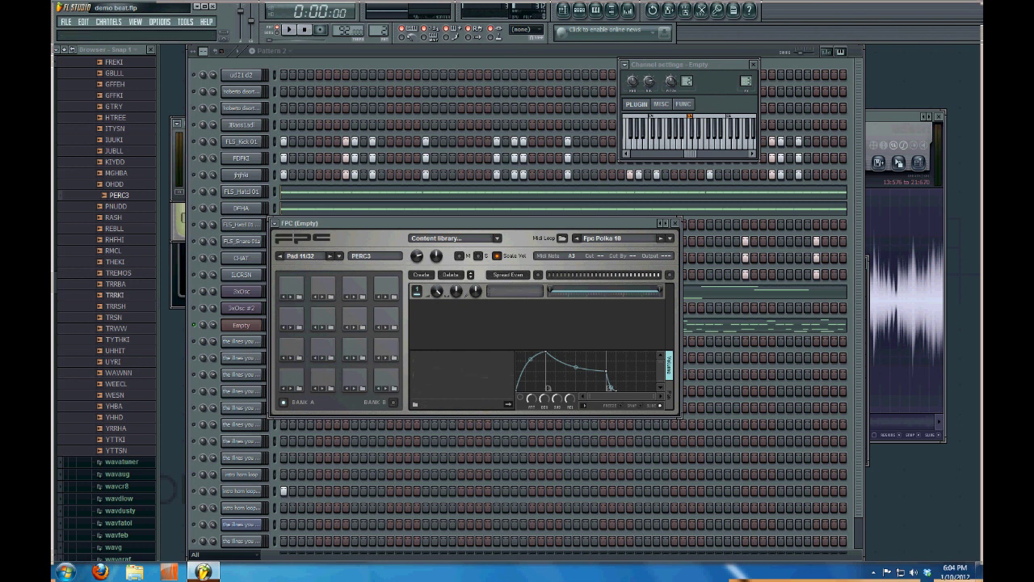
click(119, 428)
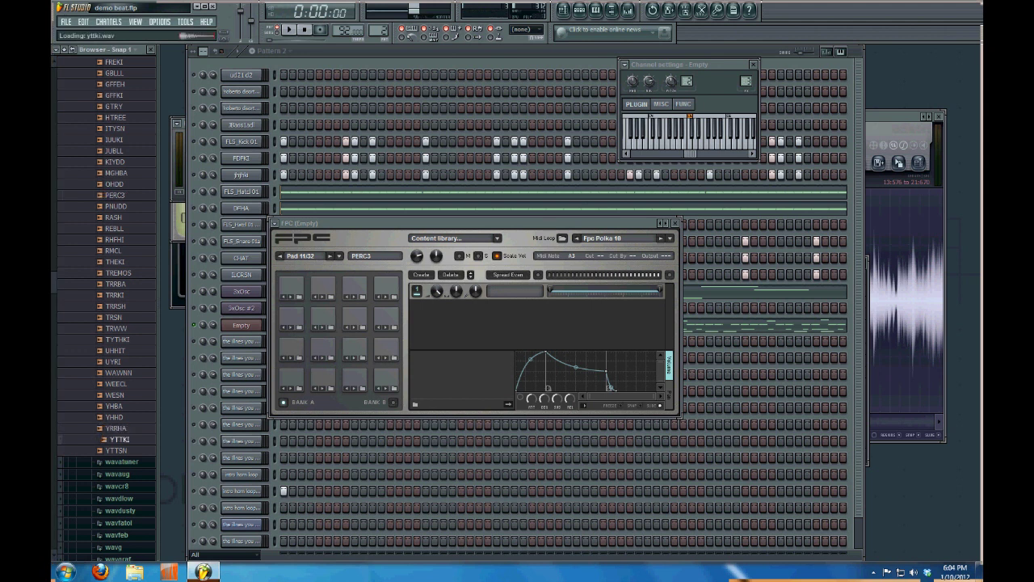
drag(120, 428, 353, 377)
key(space)
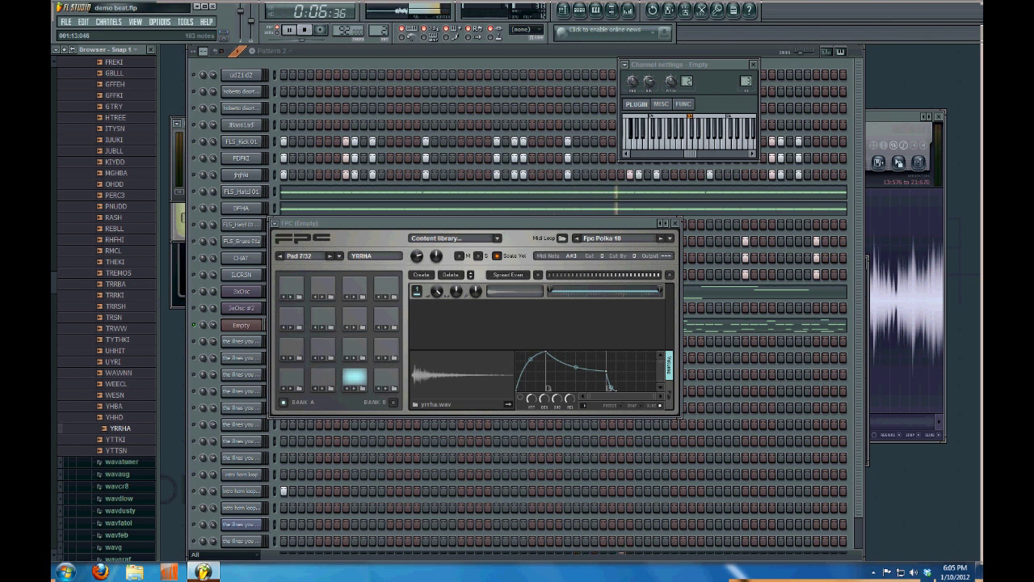
key(space)
key(F7)
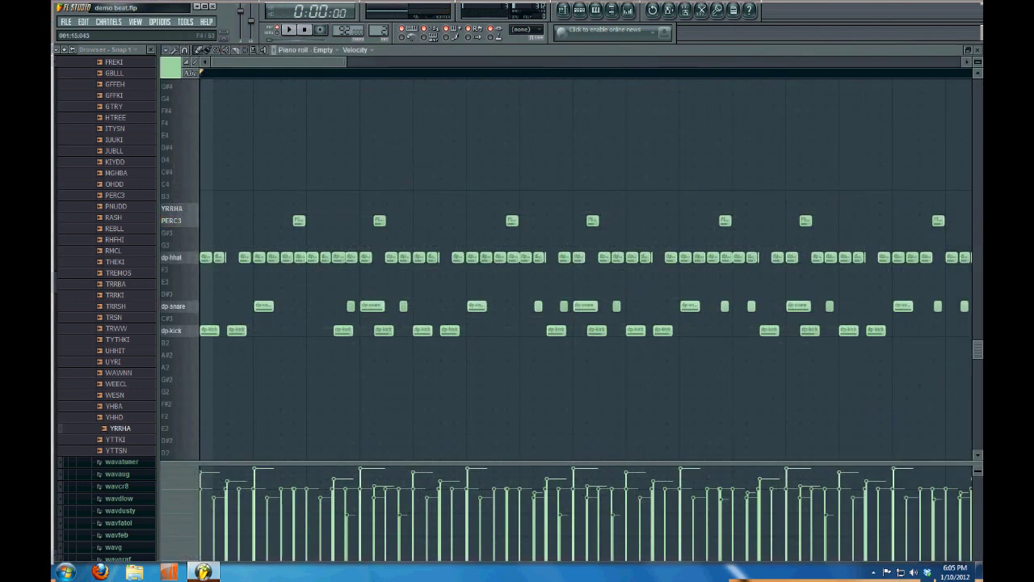
key(F6)
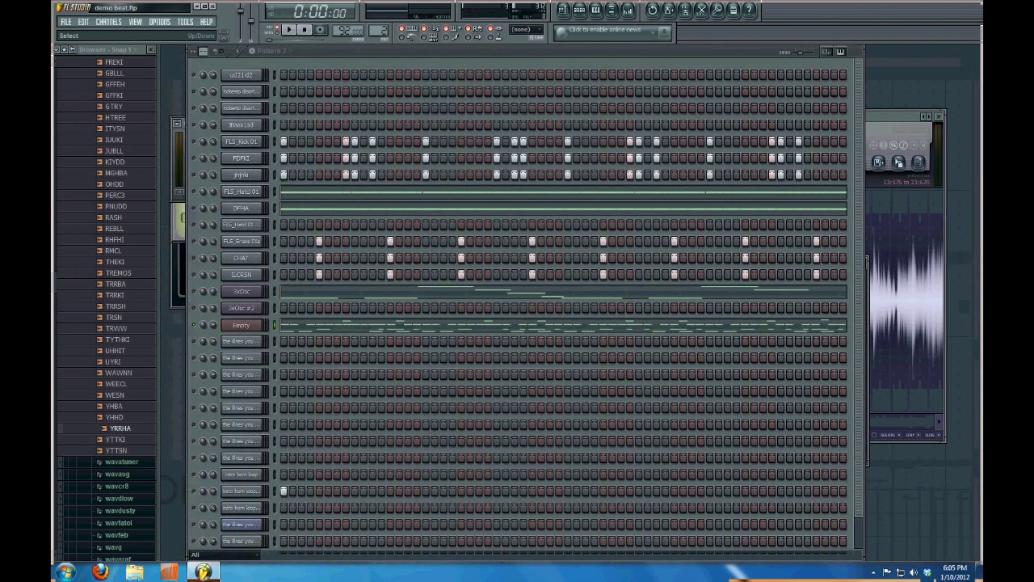
key(F7)
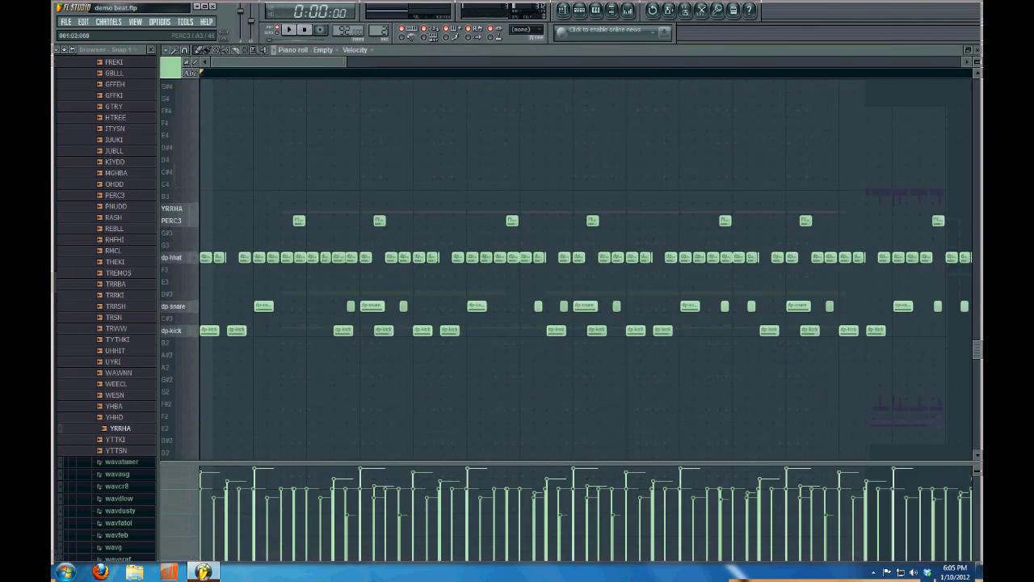
drag(231, 180, 815, 214)
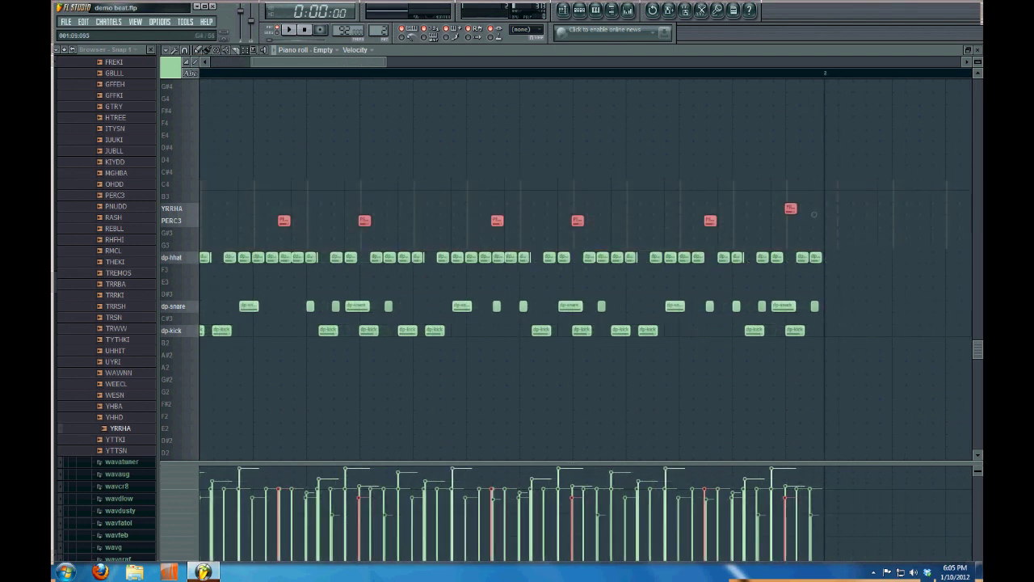
scroll(815, 215, left, 3)
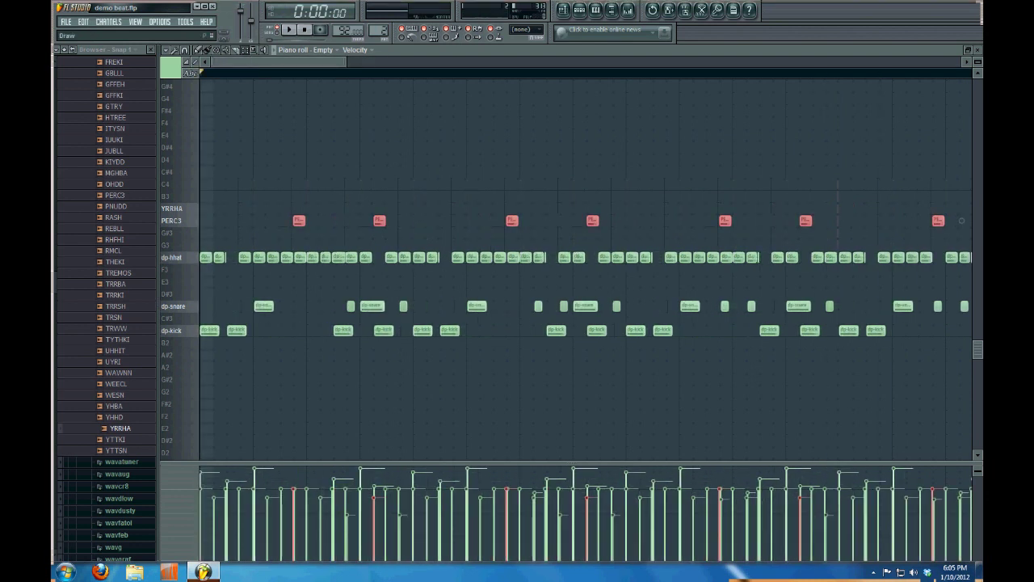
key(shift+Up)
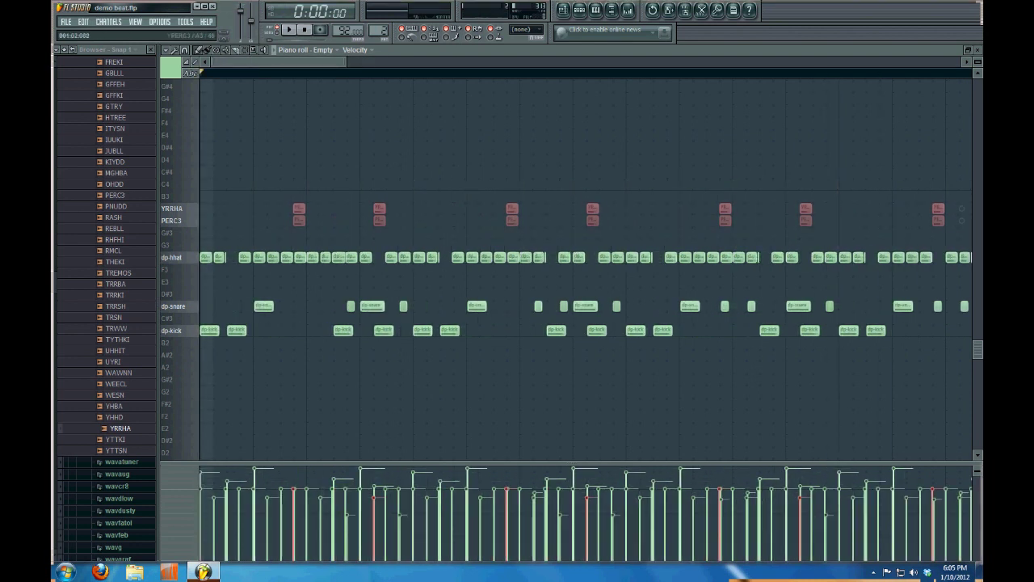
scroll(815, 214, up, 1)
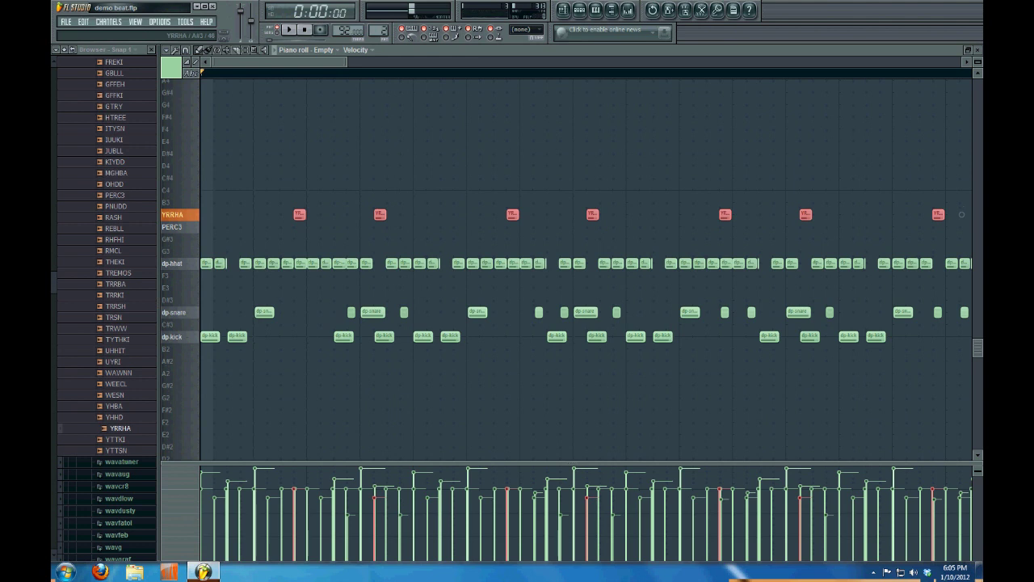
key(space)
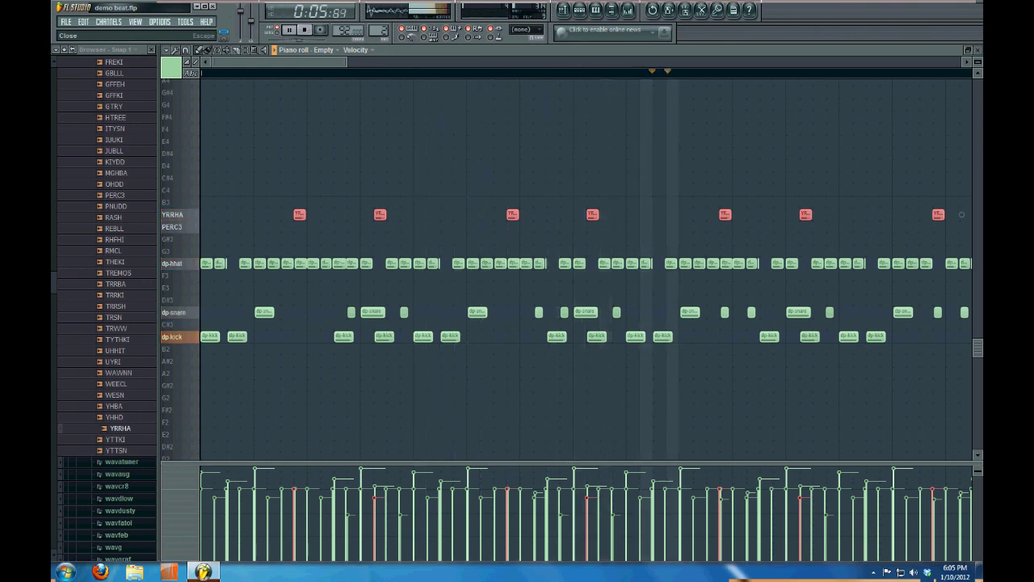
key(Escape)
key(space)
key(F7)
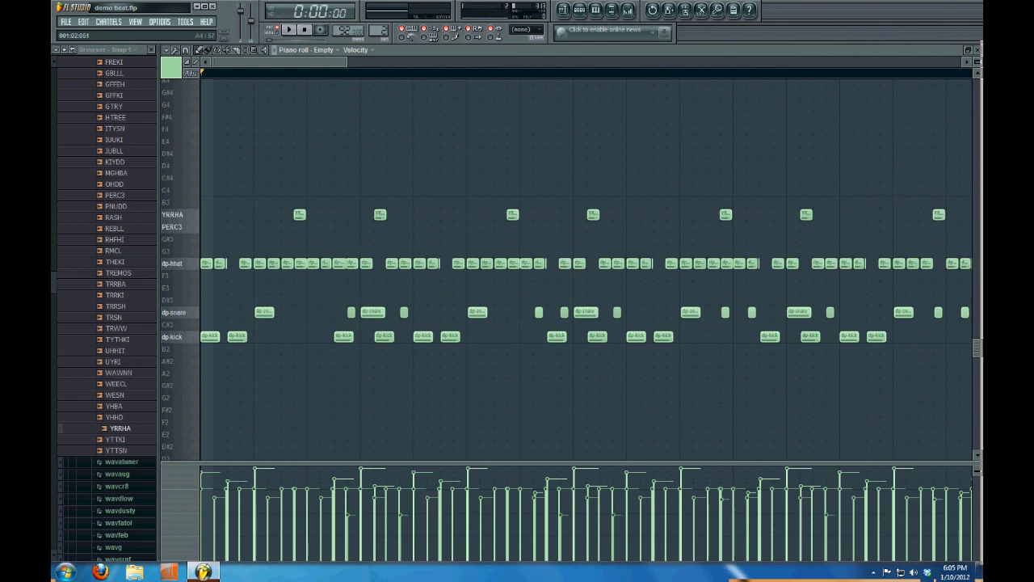
key(ctrl+z)
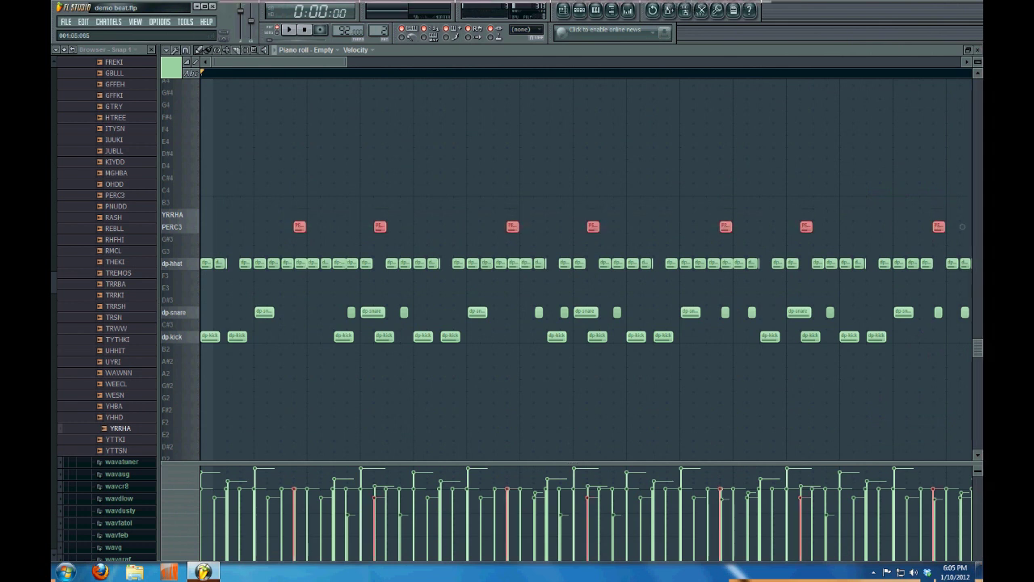
key(F7)
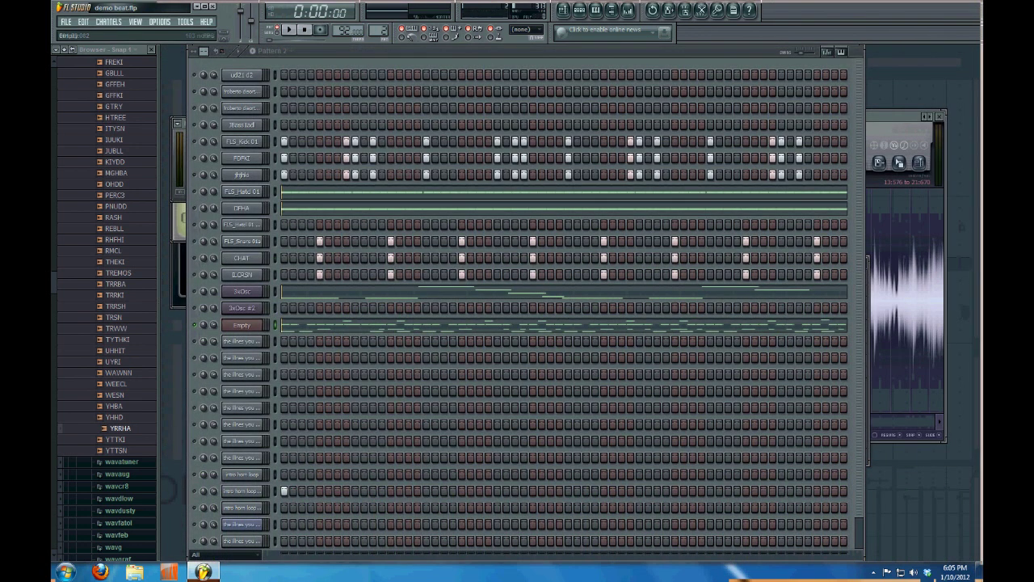
Load fpc_breakbeat1_01 from FPC's Breakbeat Loops MIDI folder and play the breakbeat
click(242, 325)
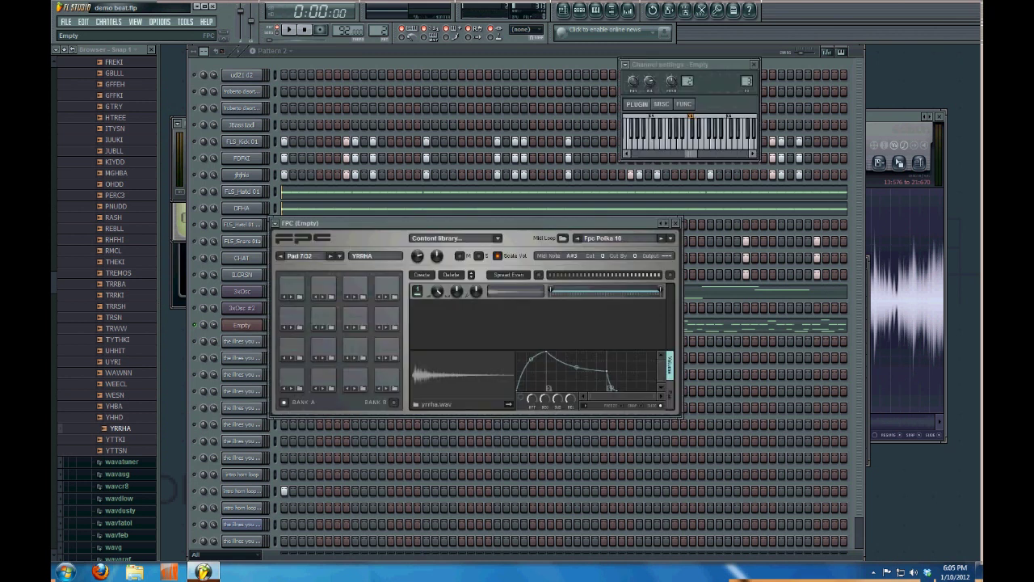
drag(323, 223, 457, 307)
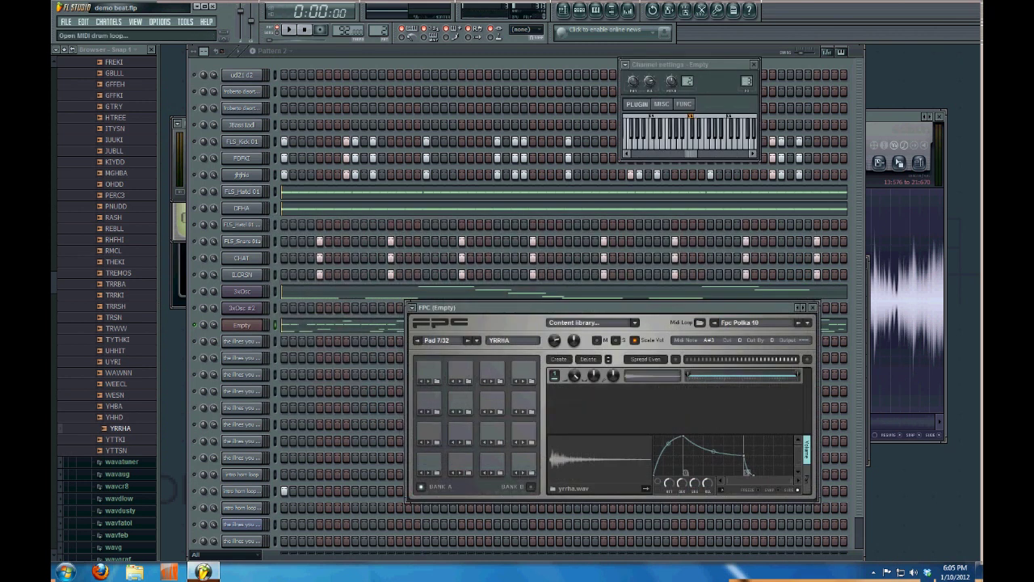
click(699, 323)
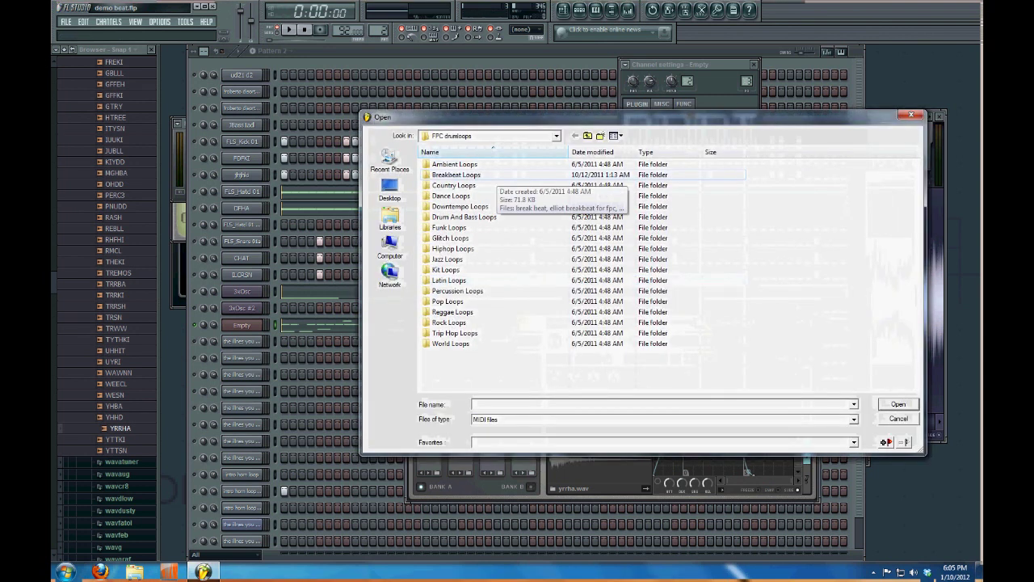
double_click(456, 174)
click(458, 185)
double_click(458, 185)
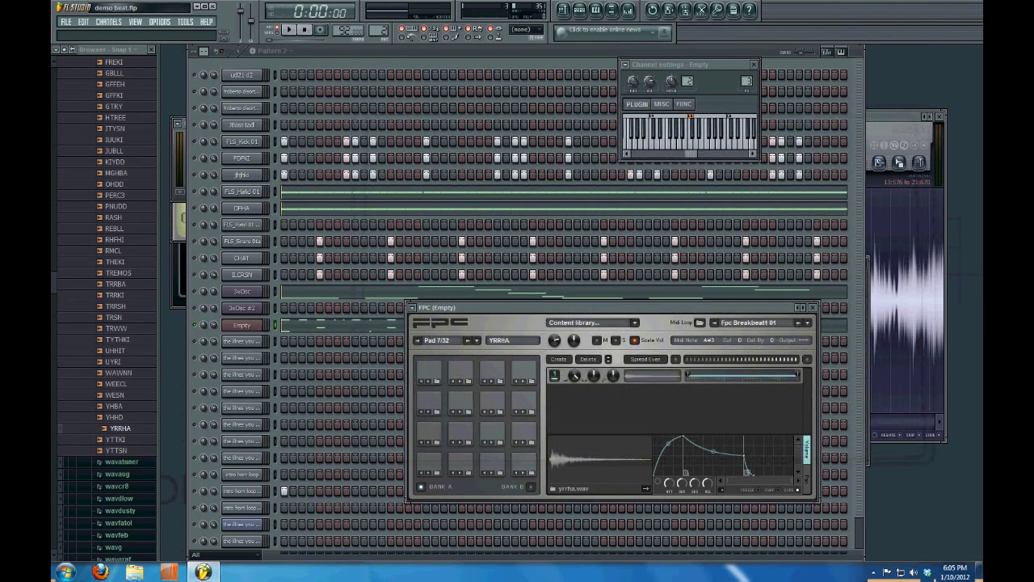
key(space)
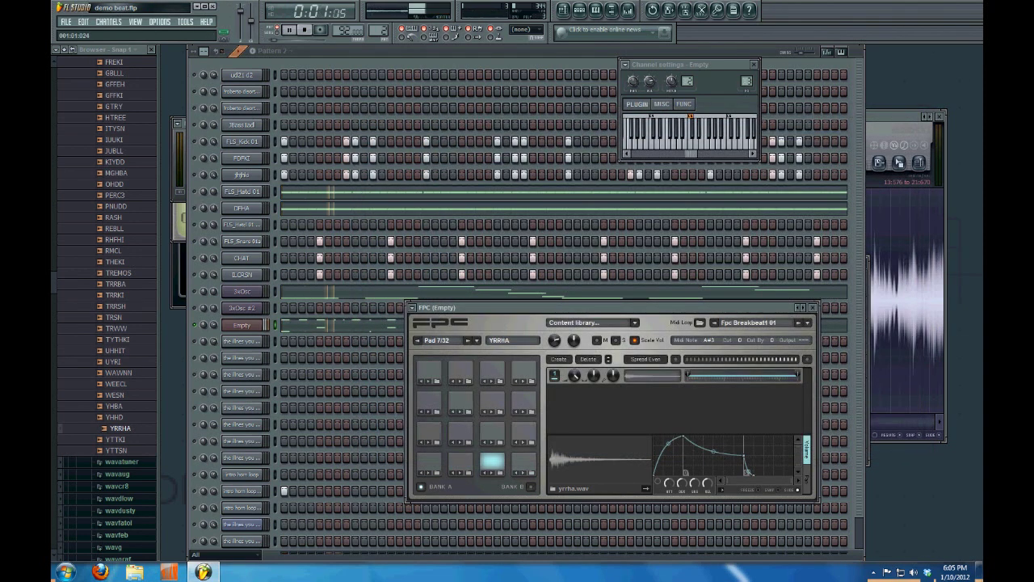
key(space)
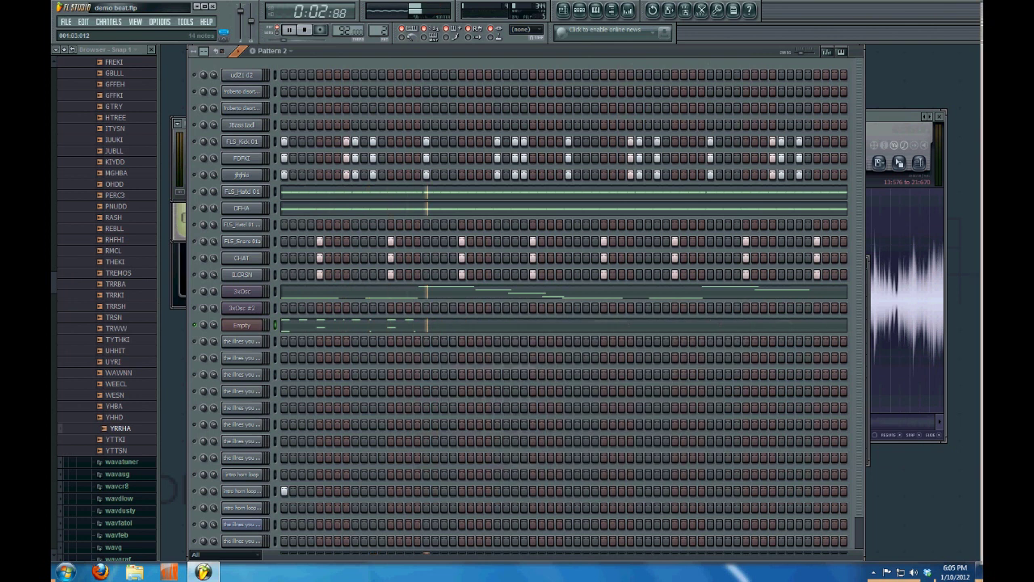
Duplicate the breakbeat notes twice with Ctrl+A, Ctrl+B so the loop repeats four times, then play it
key(F7)
key(ctrl+a)
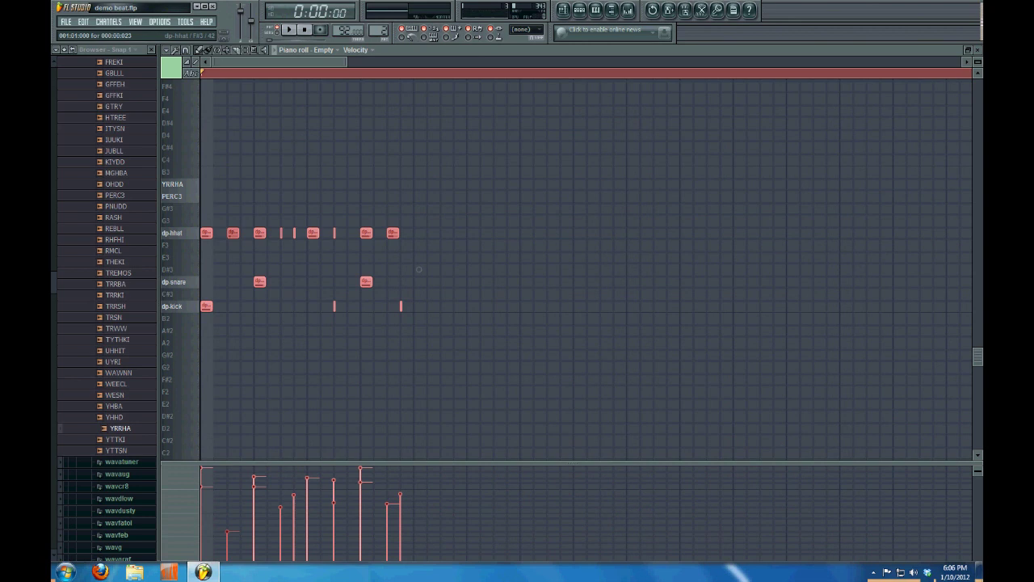
key(ctrl+b)
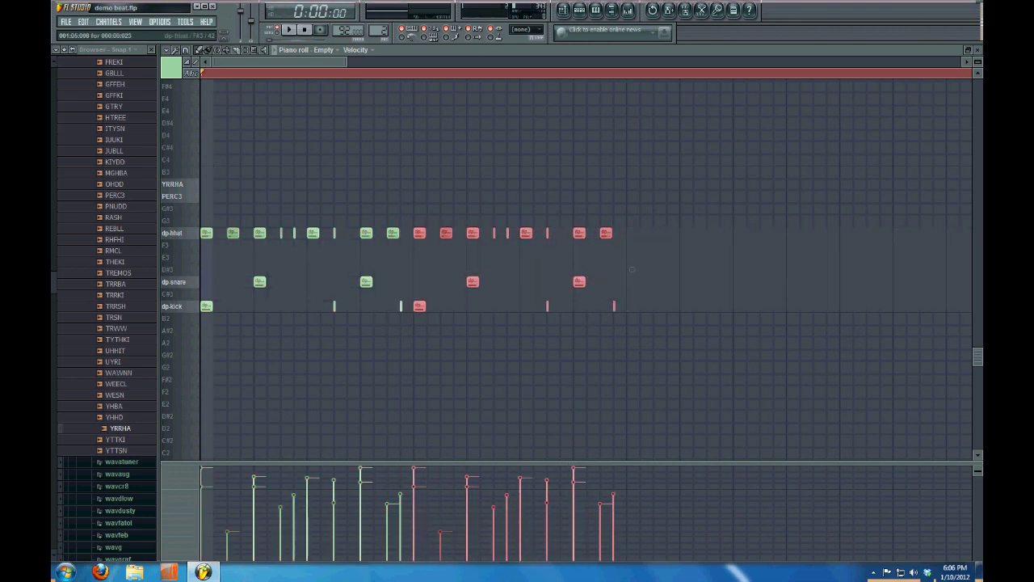
key(ctrl+a)
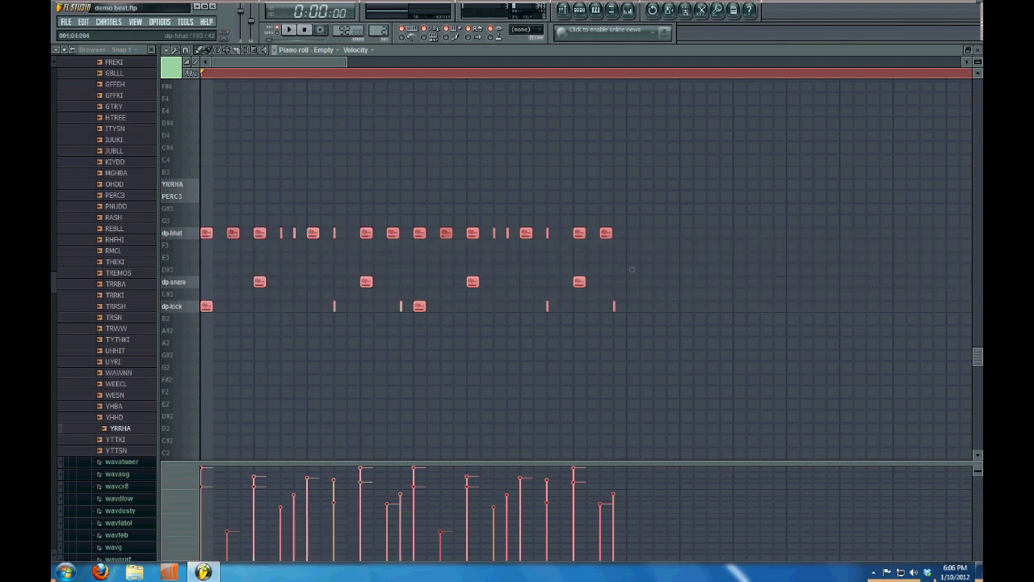
key(ctrl+b)
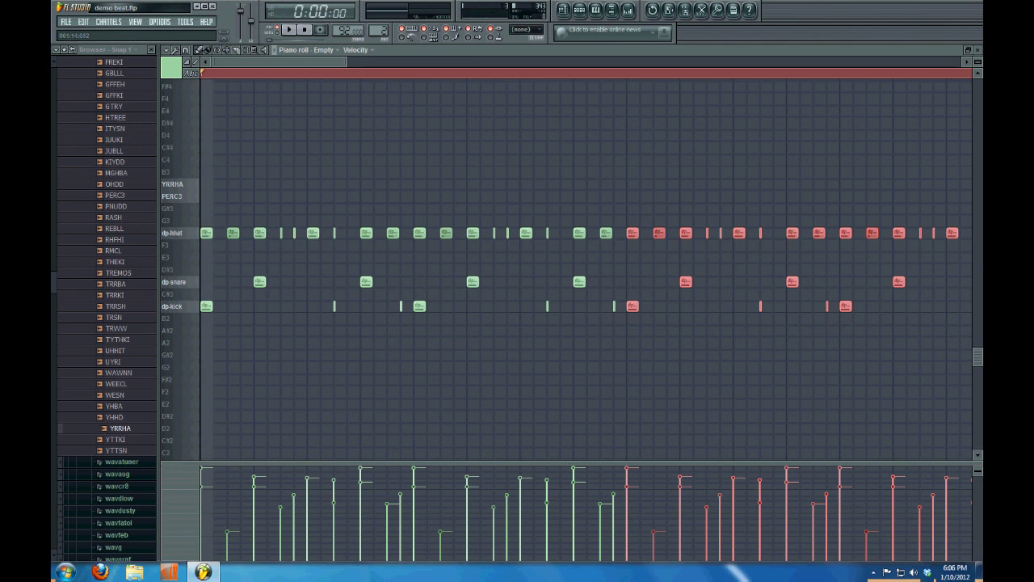
key(space)
key(F6)
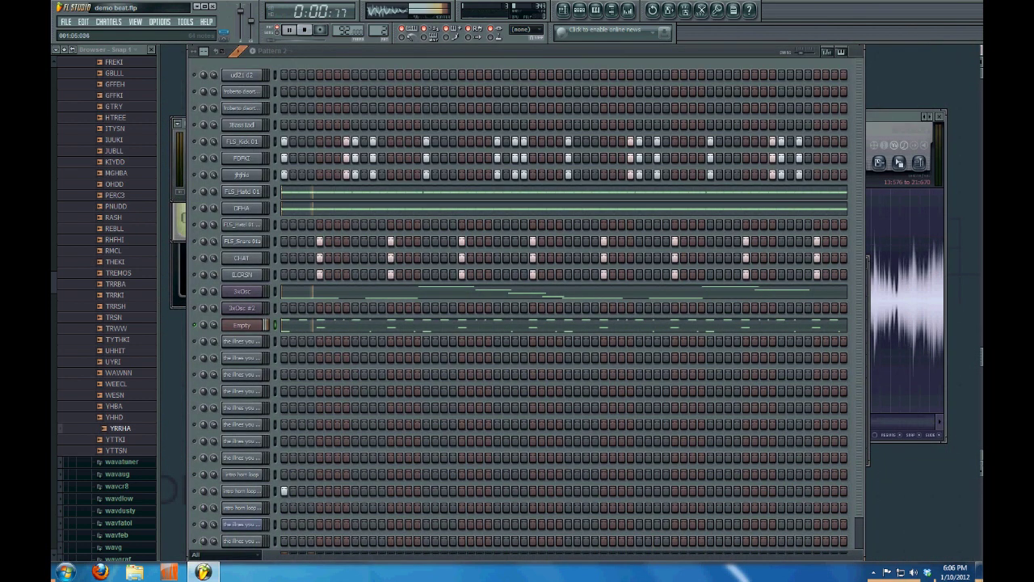
key(F7)
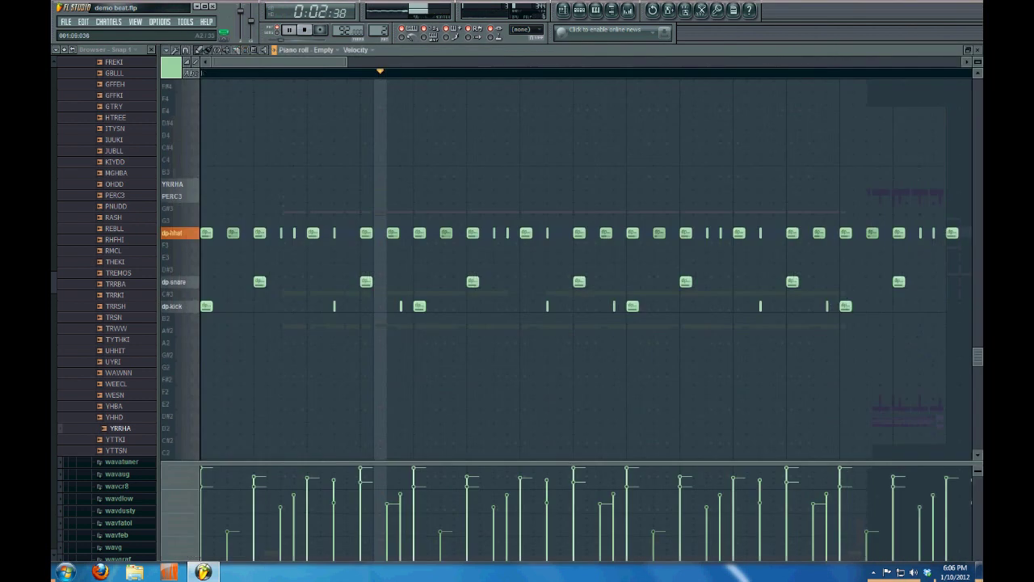
key(space)
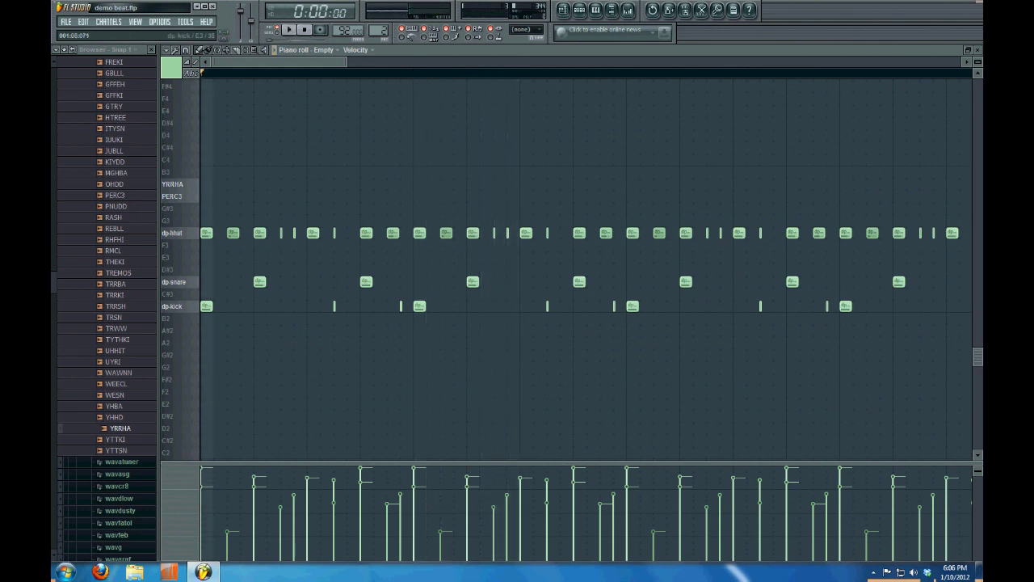
Add two extra kick hits on the dp.kick row, checking playback, then close the piano roll
click(511, 282)
right_click(511, 282)
drag(472, 307, 512, 306)
key(space)
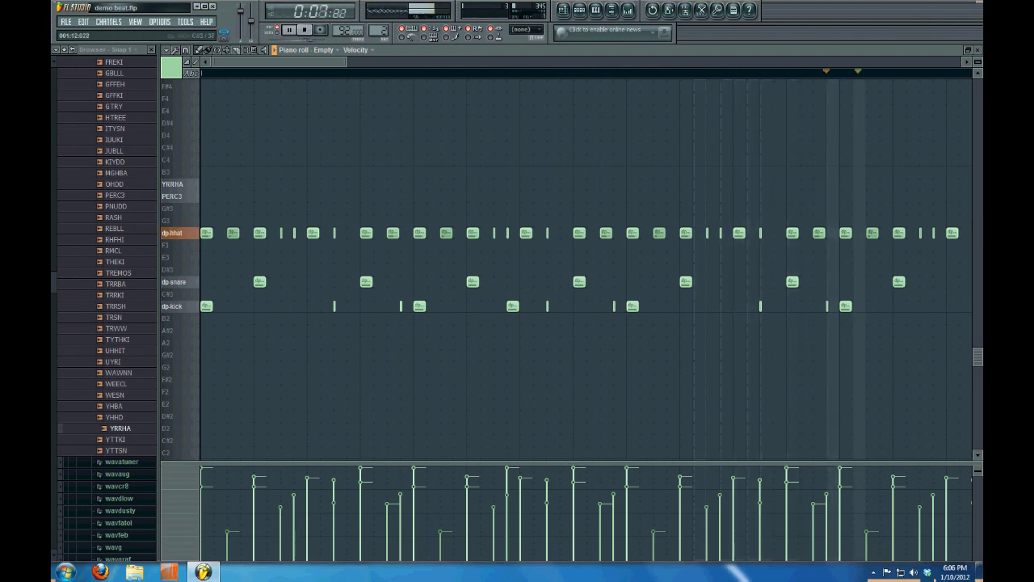
key(space)
click(873, 306)
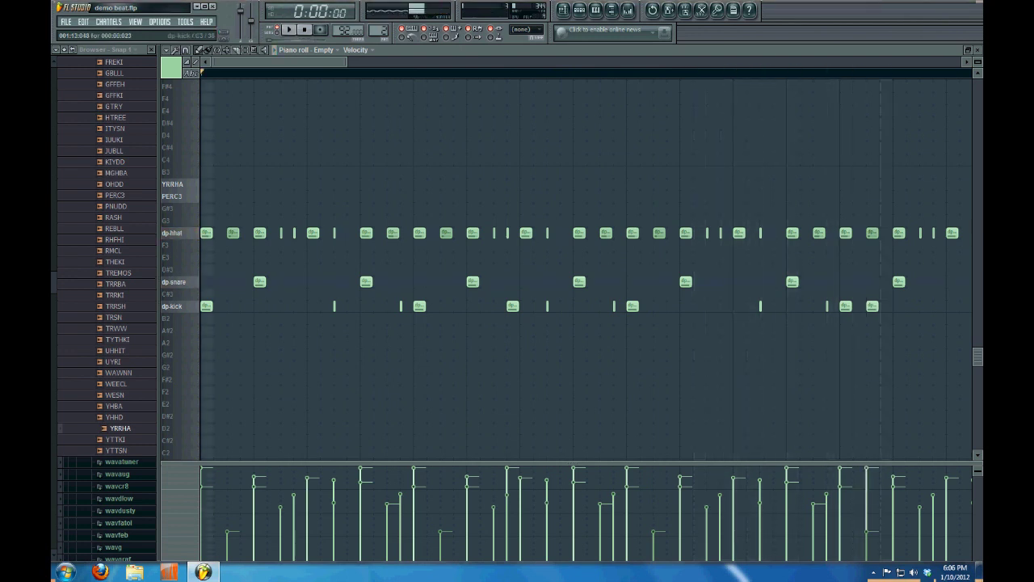
key(space)
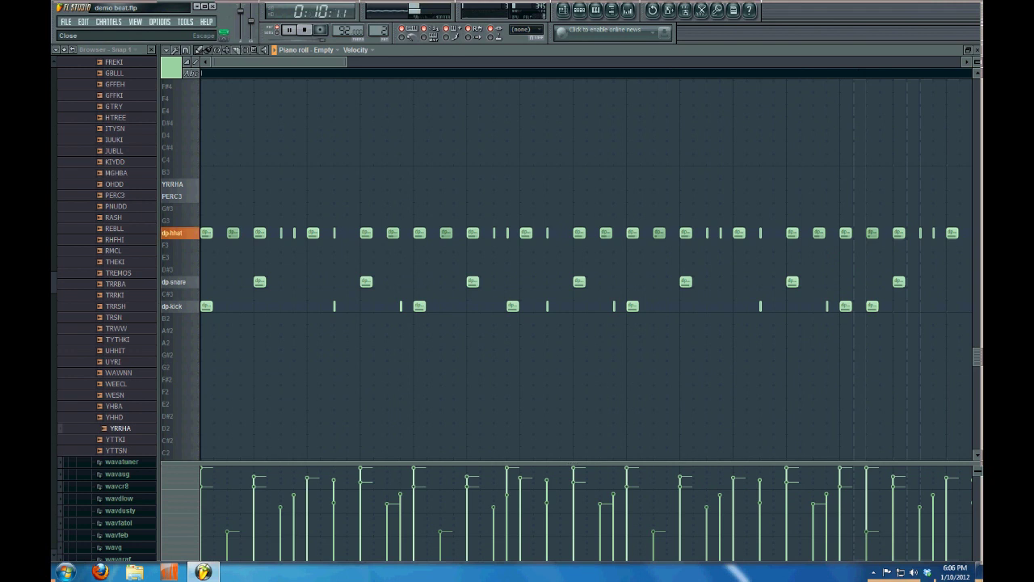
key(space)
key(Escape)
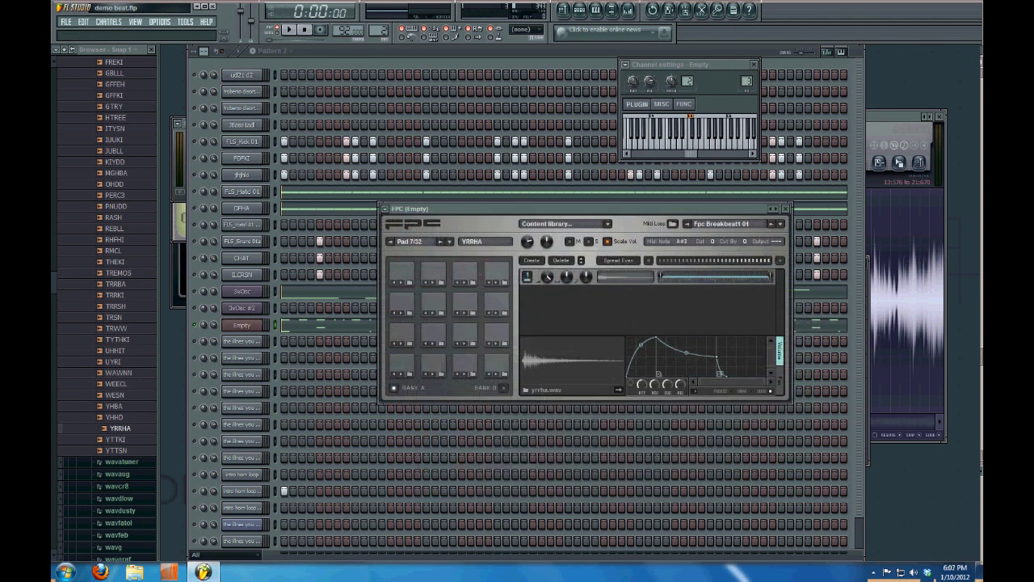
Select FPC's pad 2 (dp-kick) and open the mixer at Insert 3
click(432, 363)
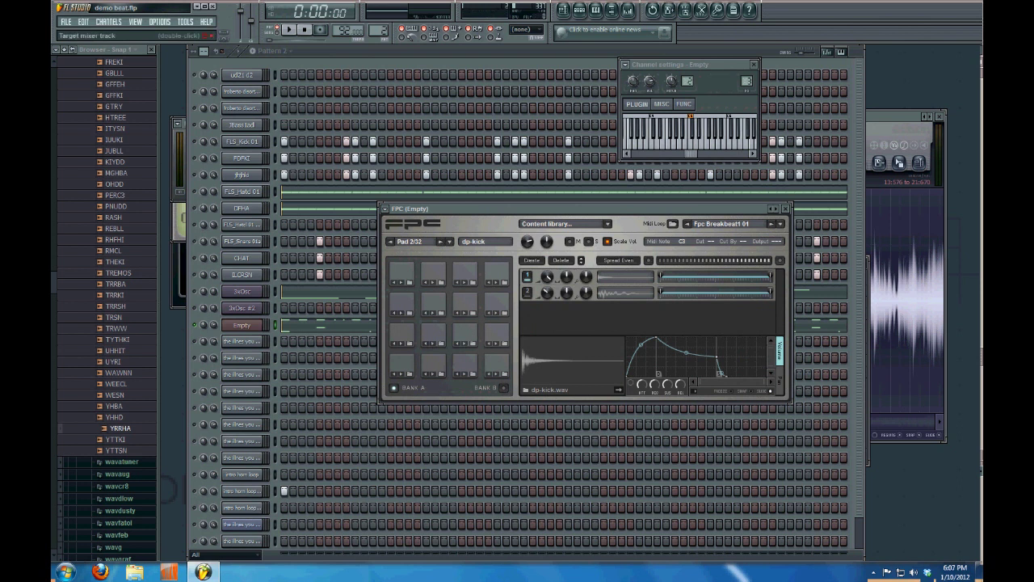
double_click(688, 81)
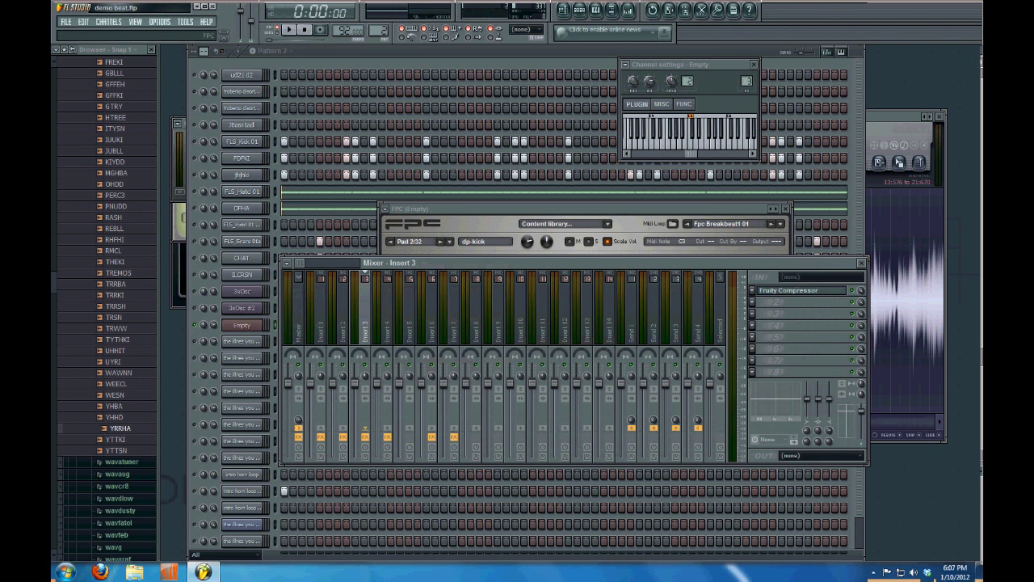
Audition the dp-kick pad in FPC, then play the beat with the mixer in front
click(517, 209)
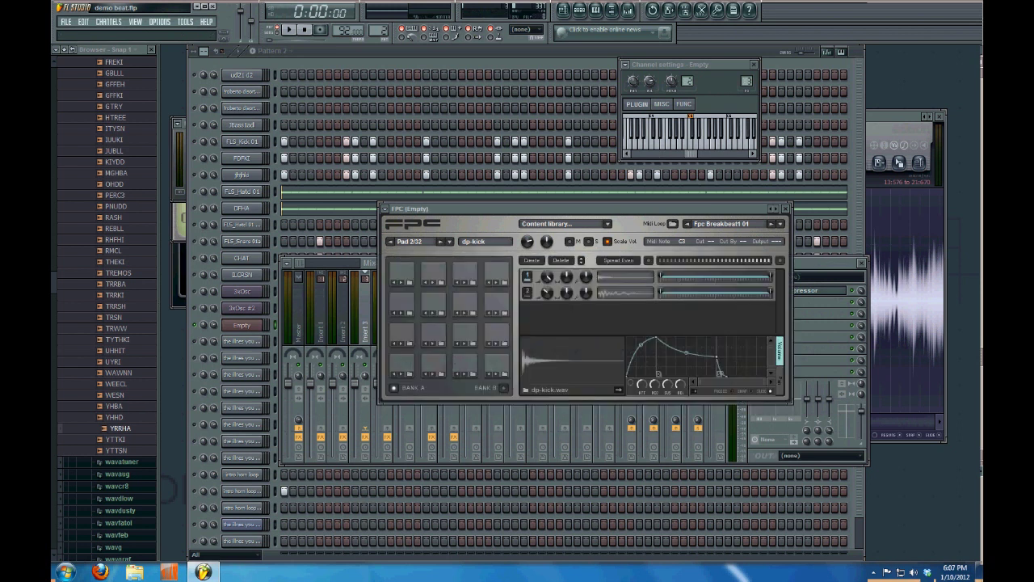
click(433, 362)
click(433, 360)
key(F9)
key(space)
key(space)
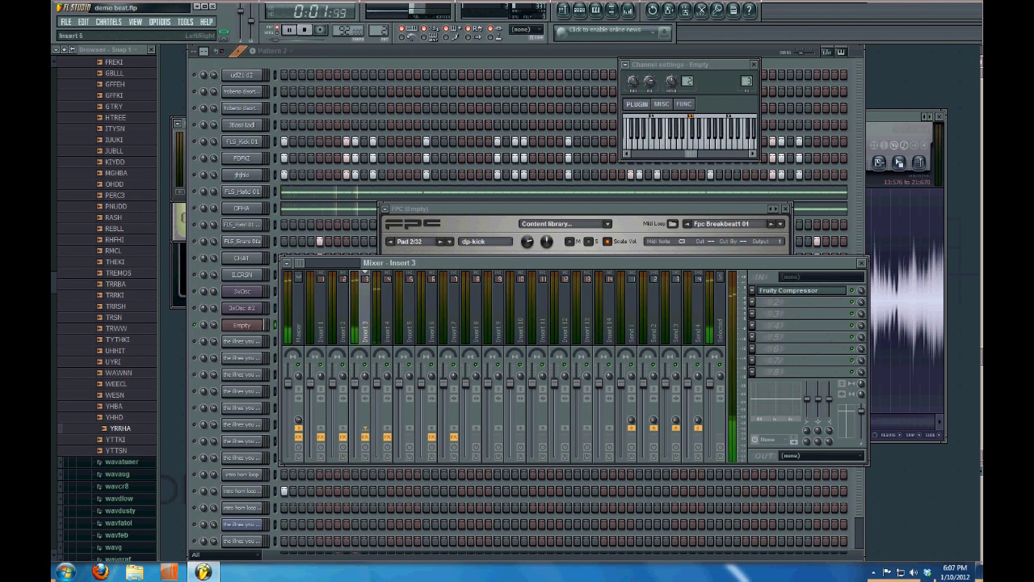
Set the dp-kick pad's output offset to 2 so it feeds mixer Insert 5, checking playback
click(388, 315)
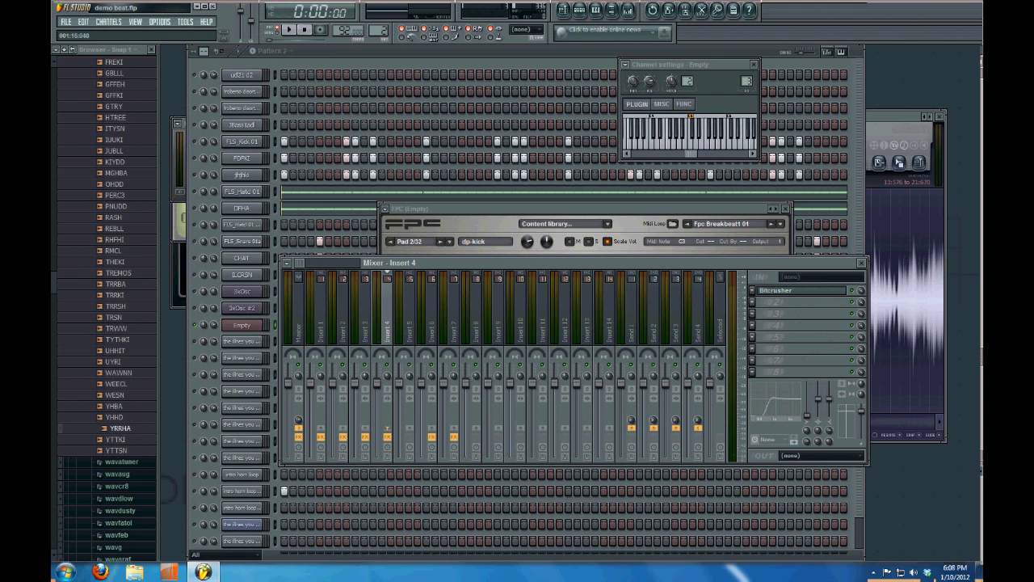
click(767, 241)
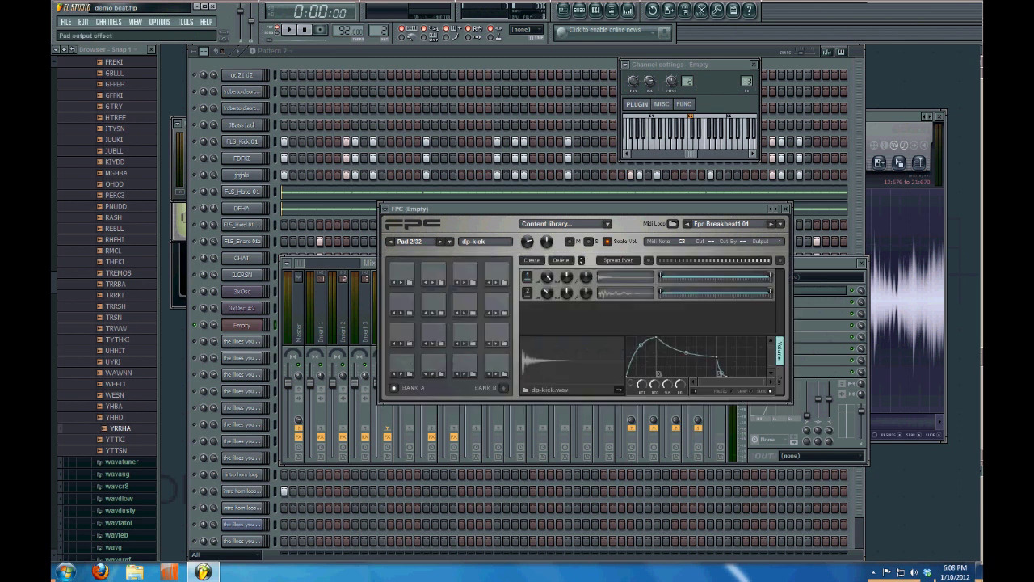
click(827, 262)
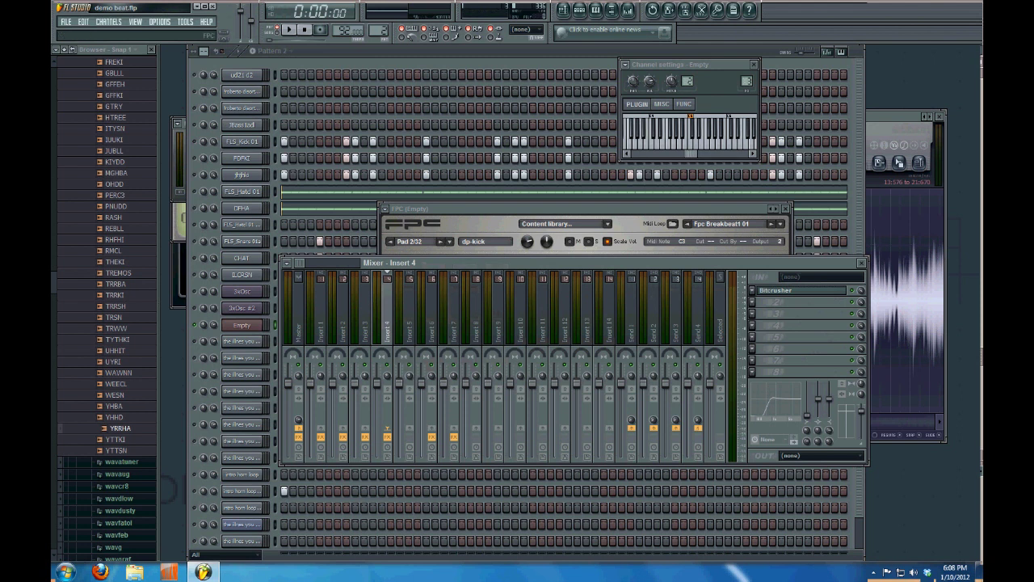
click(409, 307)
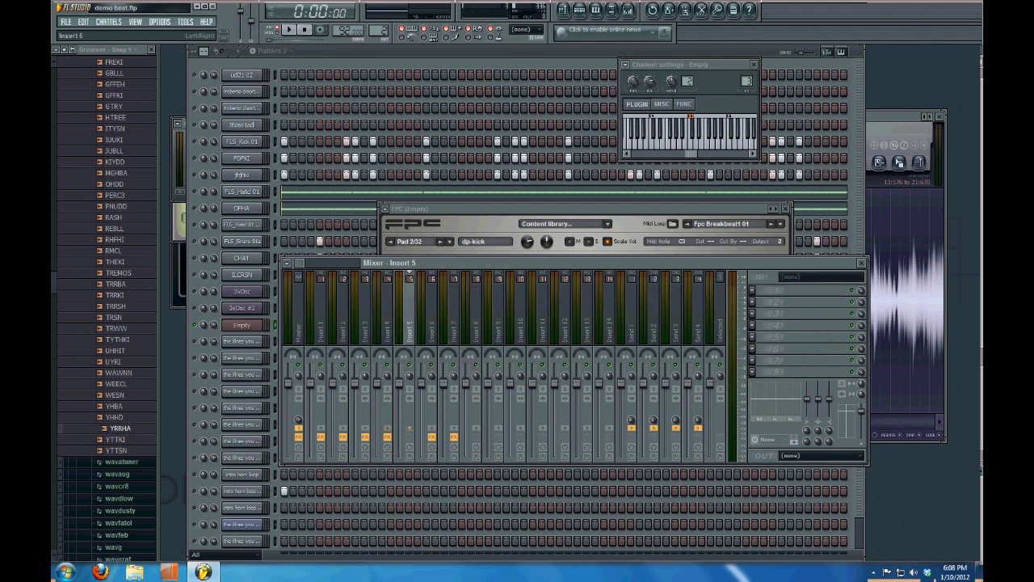
key(space)
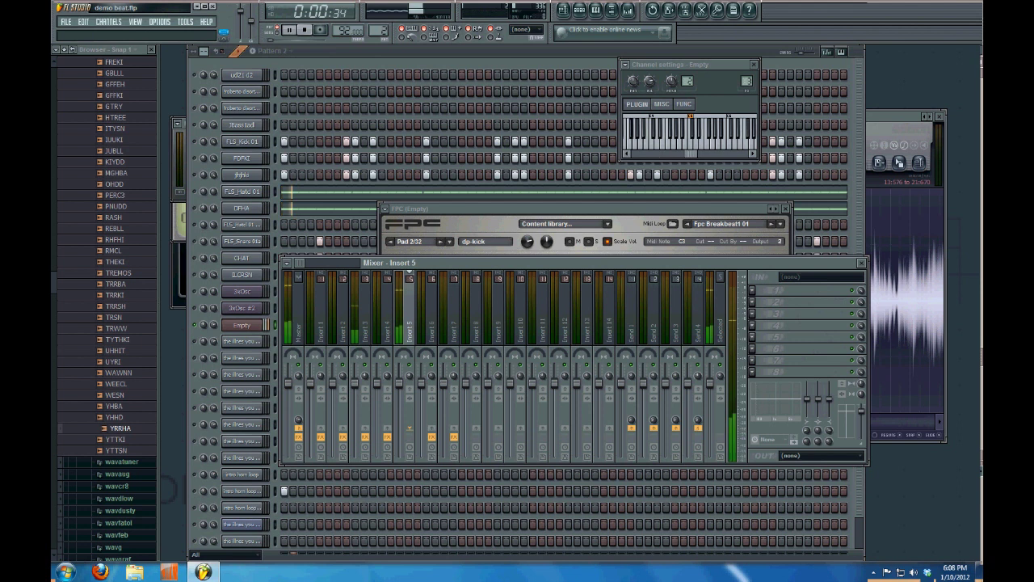
key(space)
click(804, 301)
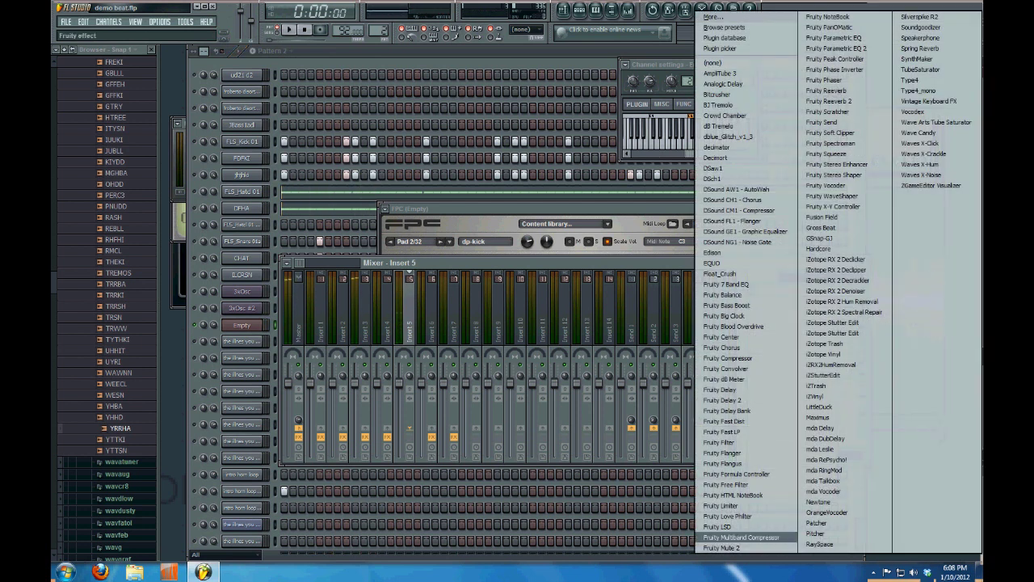
Add Fruity Multiband Compressor to Insert 5 and load a preset, auditioning the beat
click(741, 537)
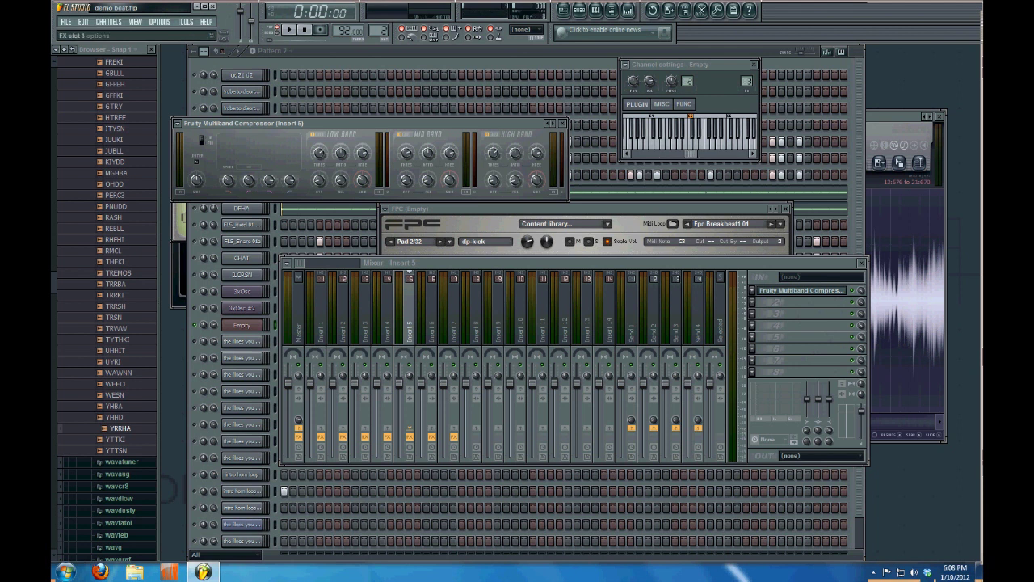
click(752, 290)
mouse_move(768, 321)
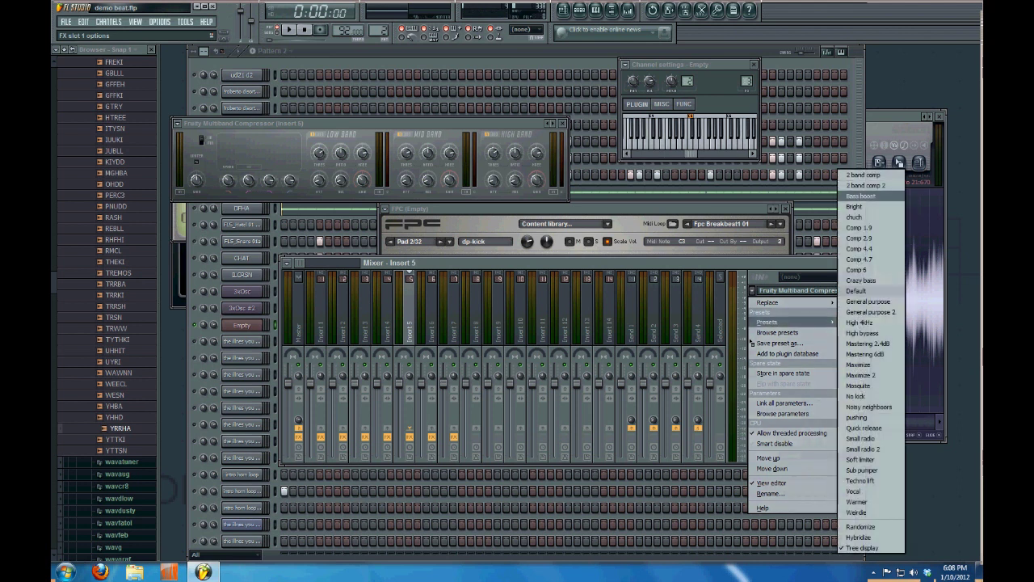
click(865, 185)
key(space)
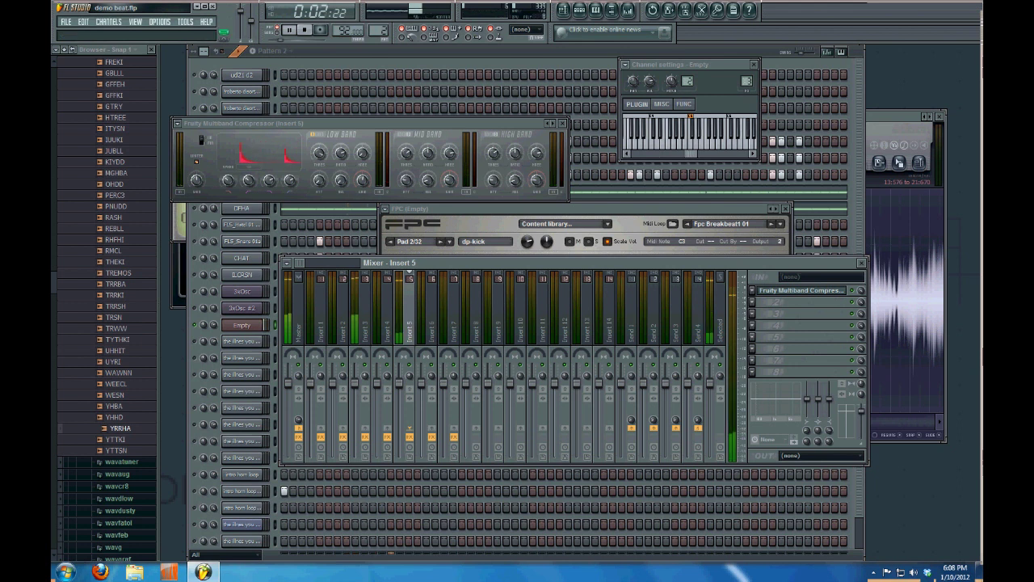
key(space)
Add Fruity Parametric EQ 2 in Insert 5's next FX slot
click(753, 302)
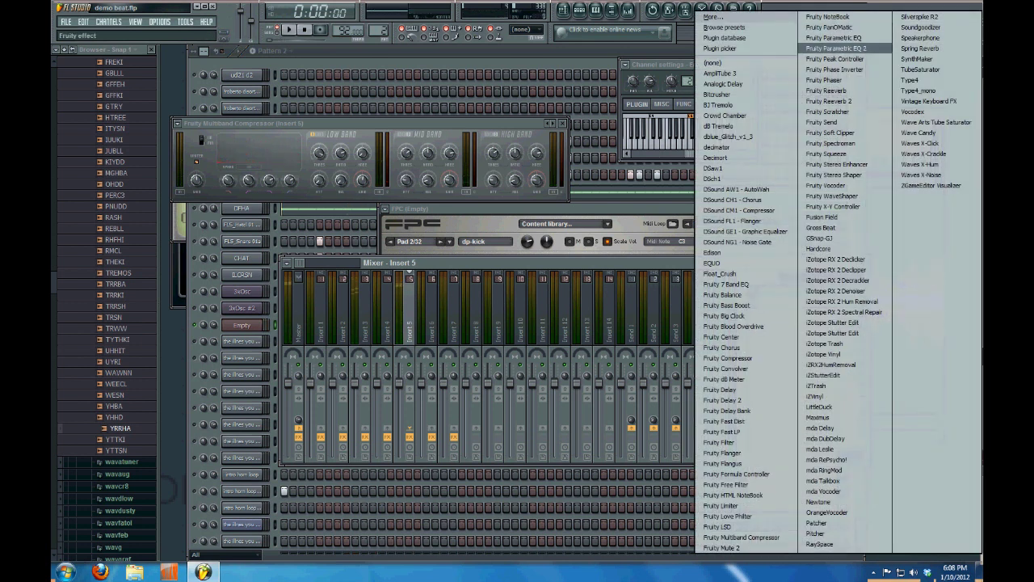
click(836, 48)
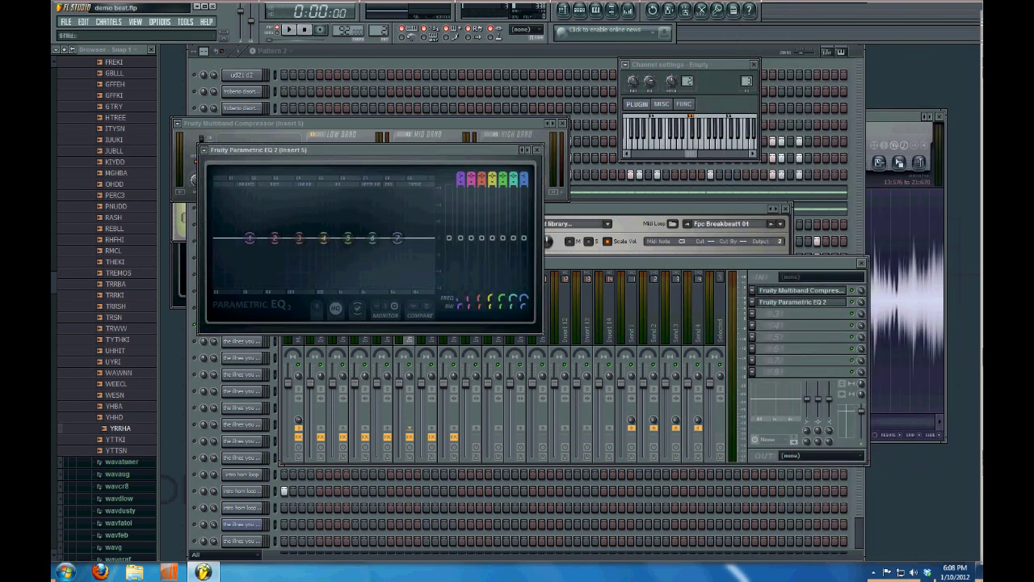
drag(387, 150, 518, 199)
key(space)
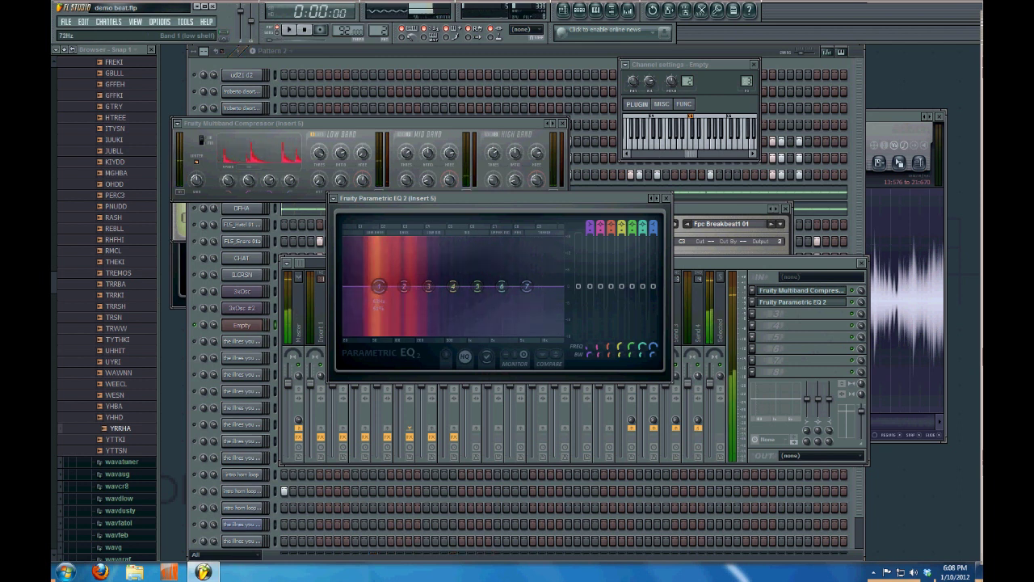
key(space)
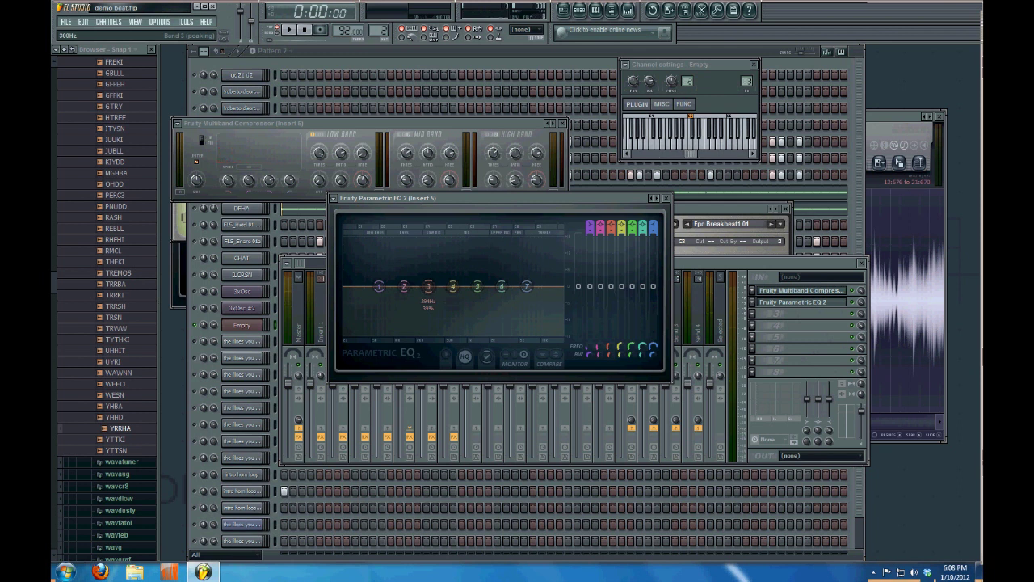
key(space)
Boost EQ band 3 to about 10 dB as a narrow peak near 274 Hz while the beat plays
mouse_move(429, 286)
mouse_down()
mouse_move(435, 268)
mouse_move(413, 262)
mouse_move(422, 269)
mouse_up()
key(space)
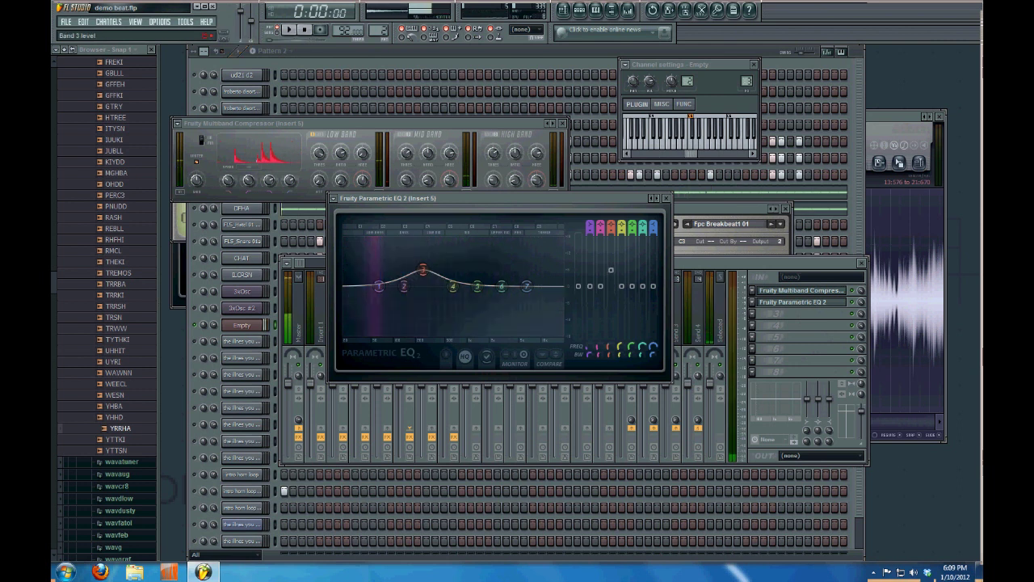
scroll(423, 269, down, 5)
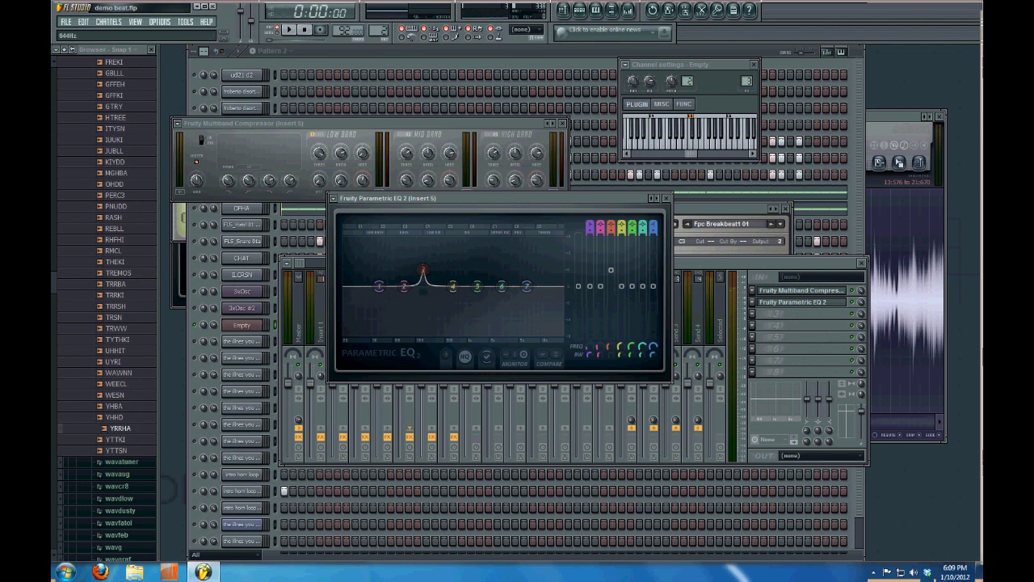
key(space)
mouse_move(423, 270)
mouse_down()
mouse_move(411, 257)
mouse_move(456, 257)
mouse_move(409, 260)
mouse_move(426, 266)
mouse_up()
scroll(426, 267, down, 3)
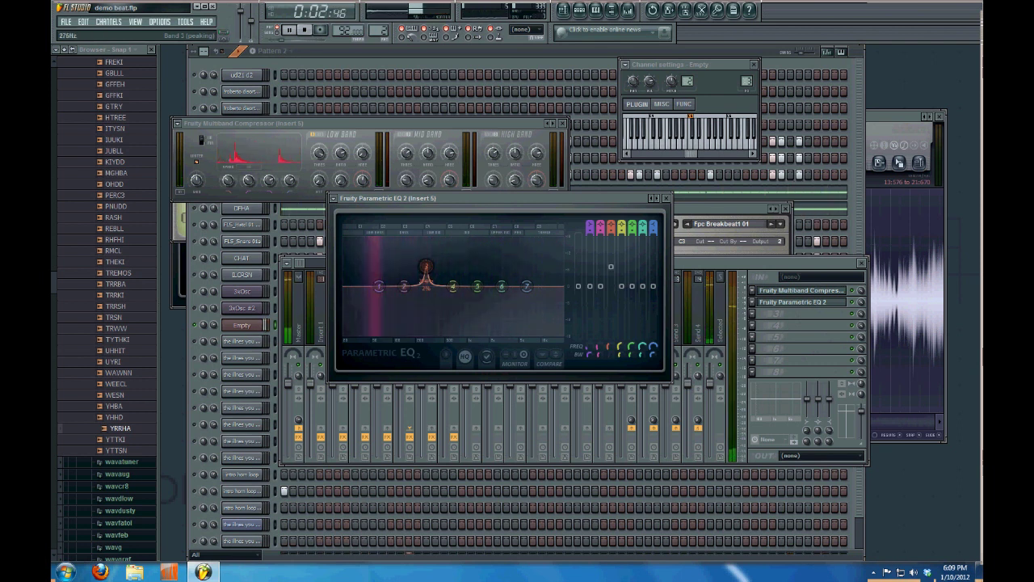
key(space)
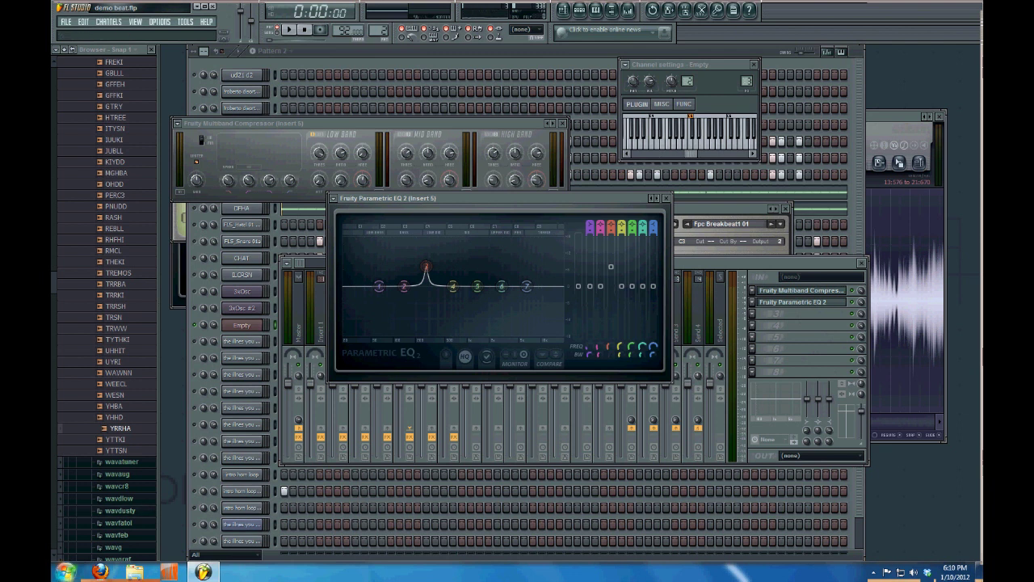
click(66, 570)
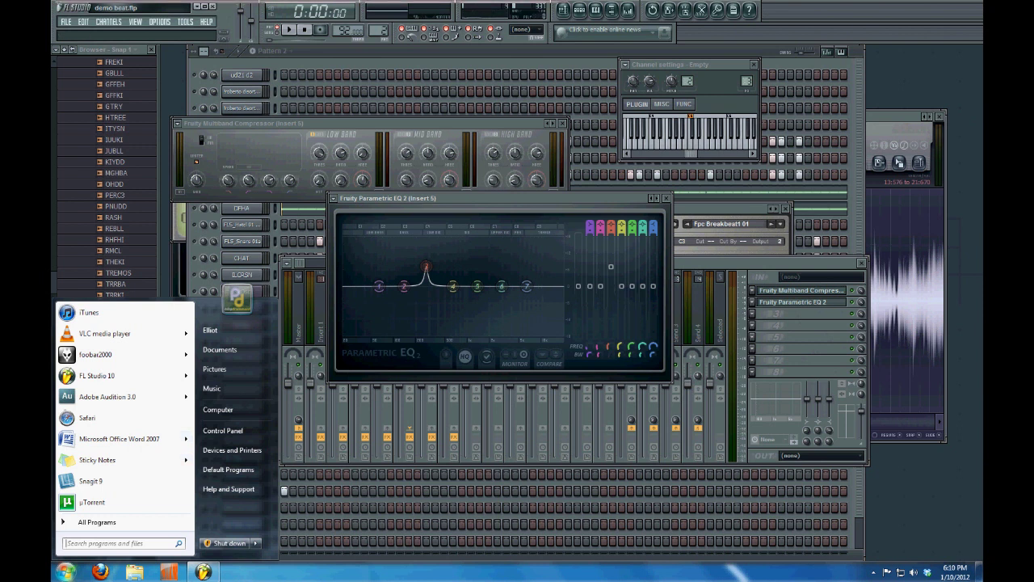
Launch Microsoft Word 2007 from the Start menu, opening a blank Document1
key(Escape)
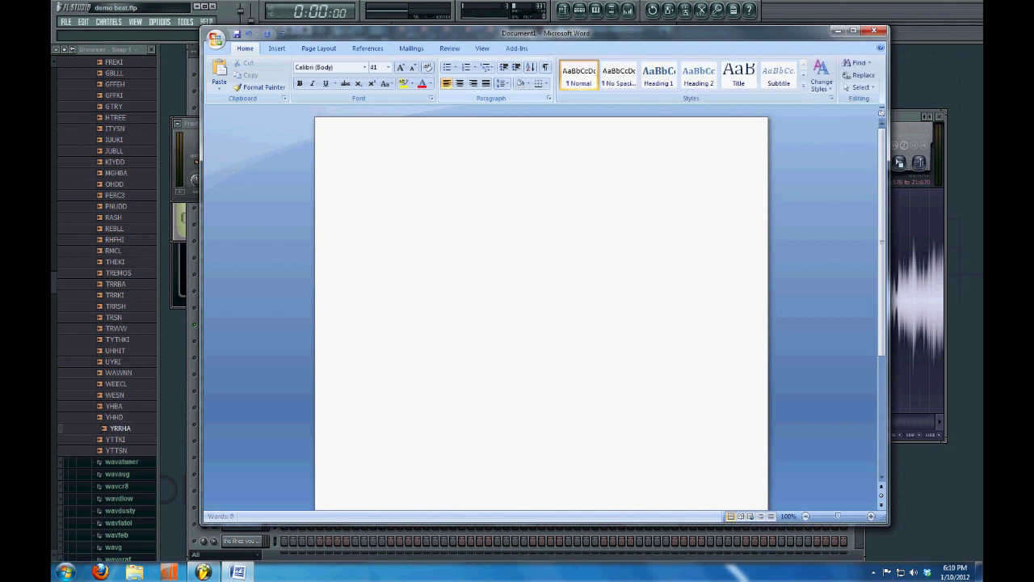
Type the producer's YouTube link and shrink it to 36 pt so it fits one line
text(youtube.com/phi)
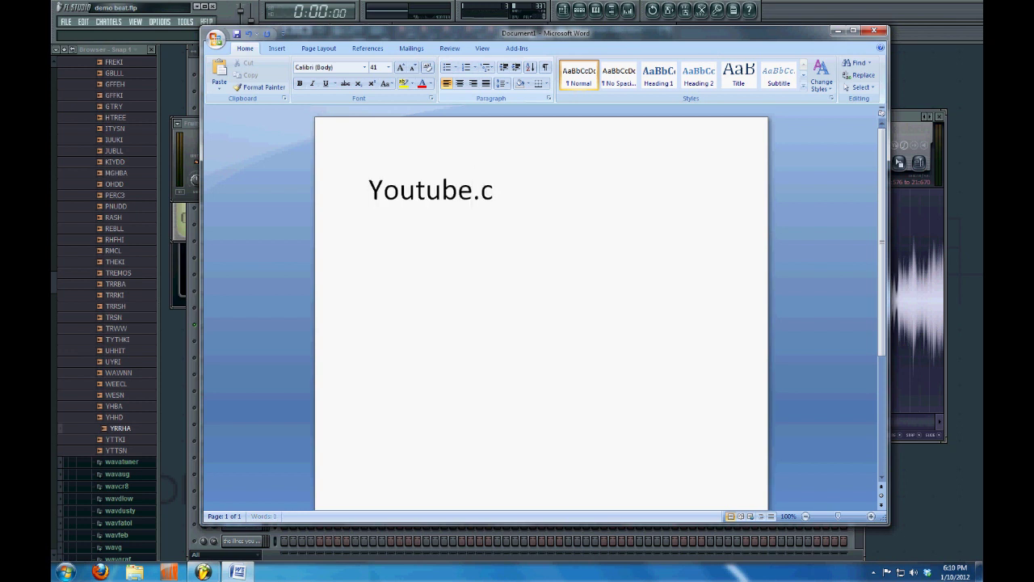
text(lli)
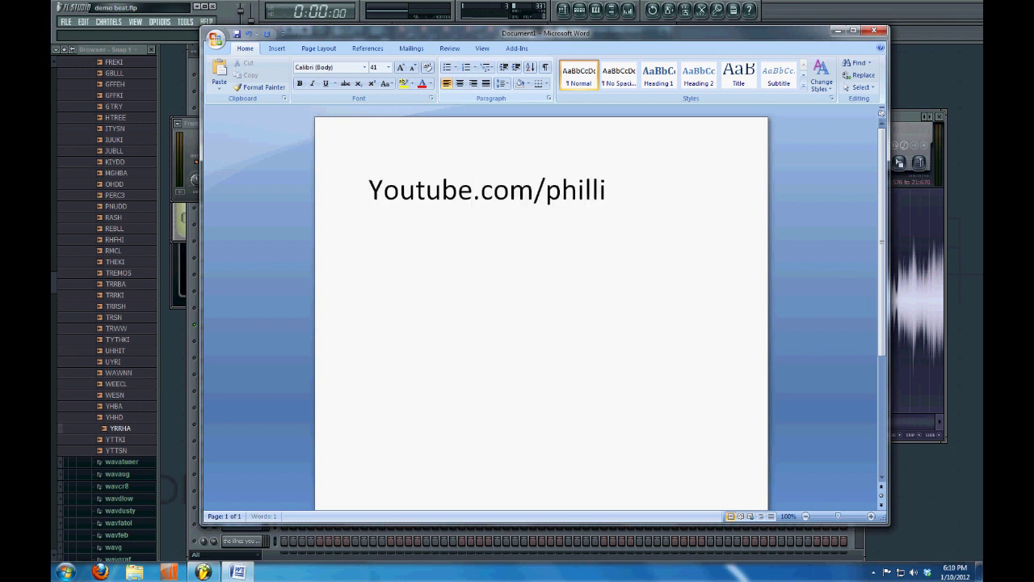
text(pdrummond)
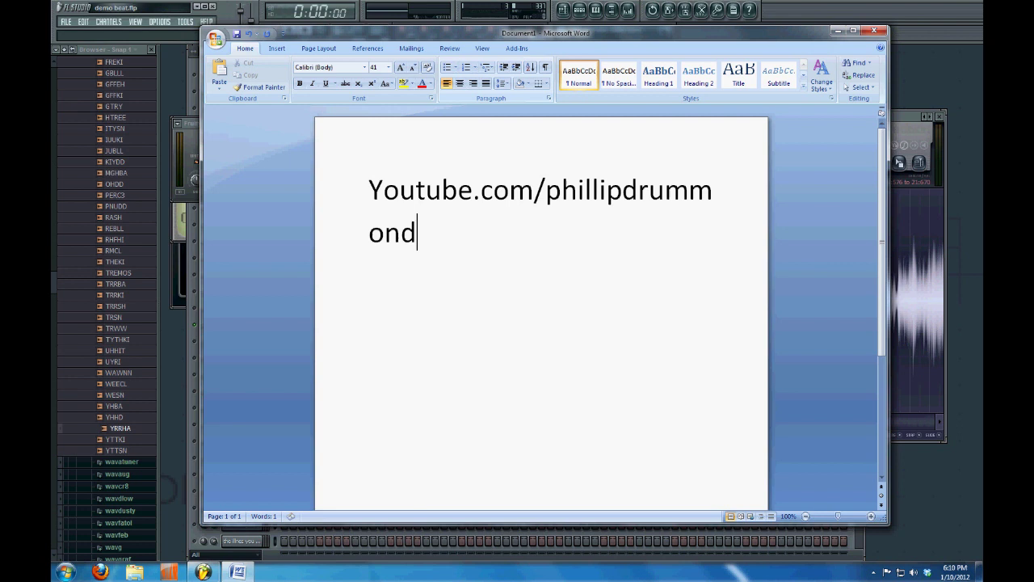
key(ctrl+shift+Left)
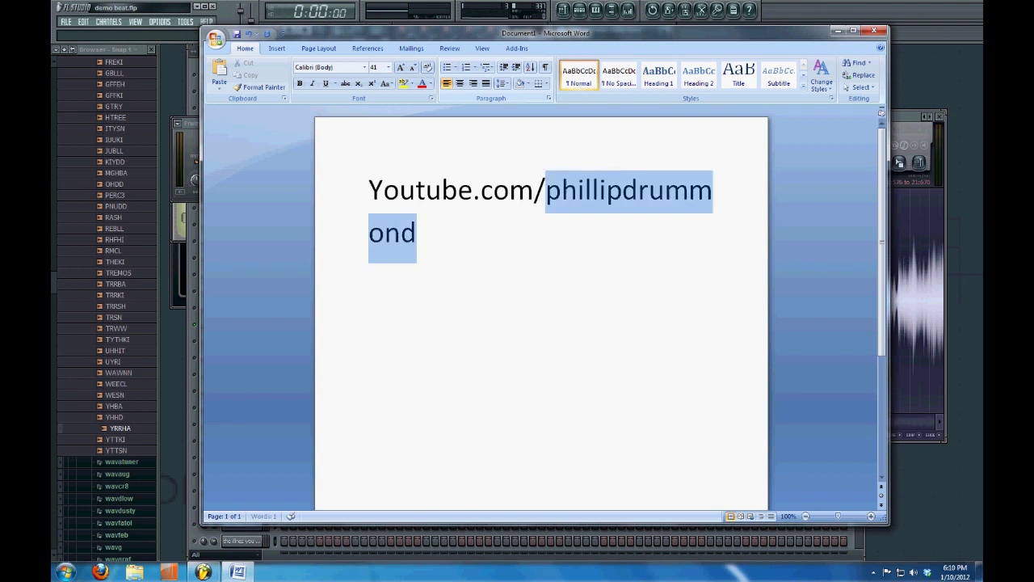
key(ctrl+shift+Left)
key(ctrl+shift+Left)
key(ctrl+shift+Left)
key(ctrl+bracketleft)
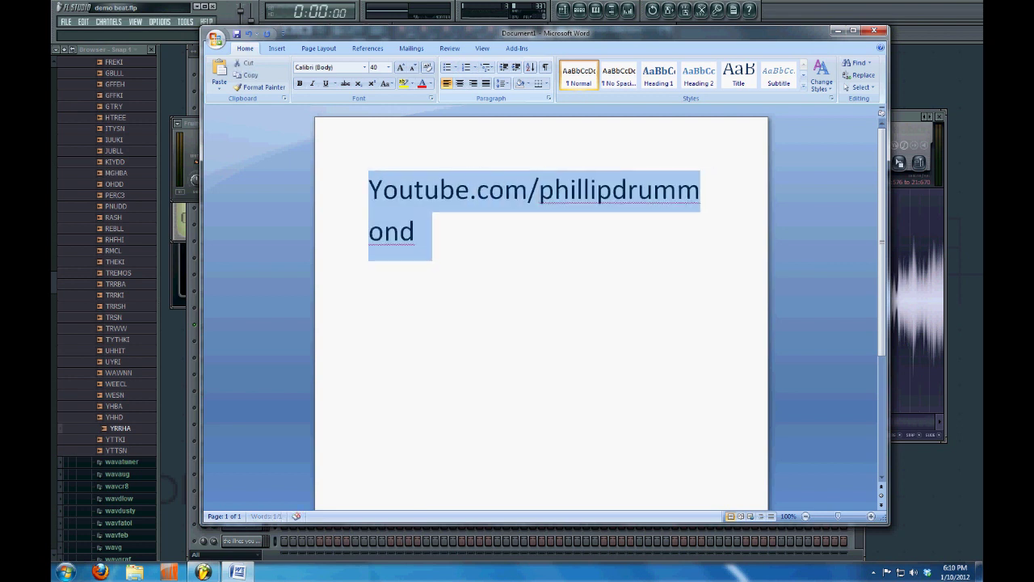
key(ctrl+bracketleft)
key(ctrl+bracketleft)
key(ctrl+bracketleft)
key(ctrl+bracketleft)
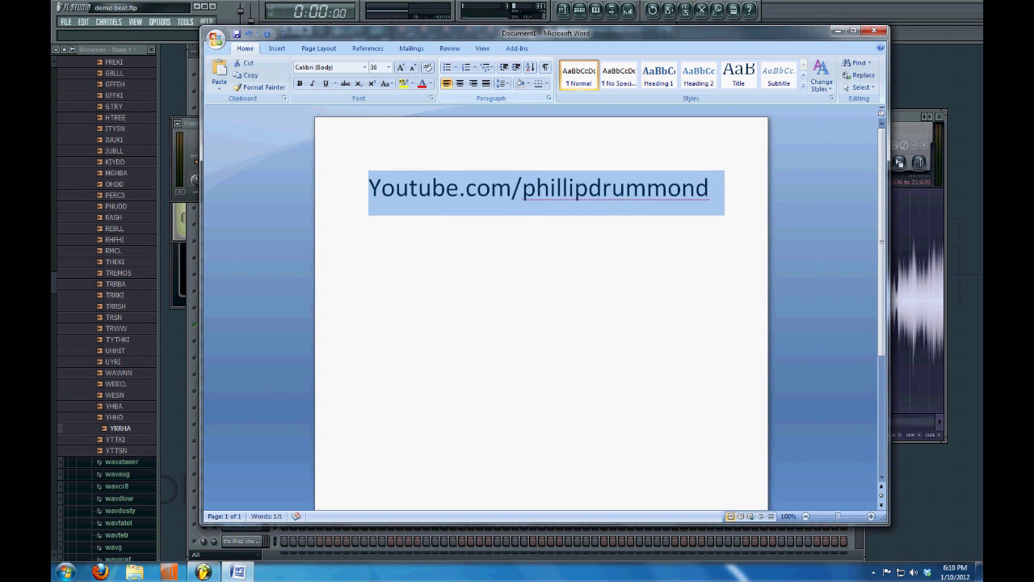
key(Right)
key(Return)
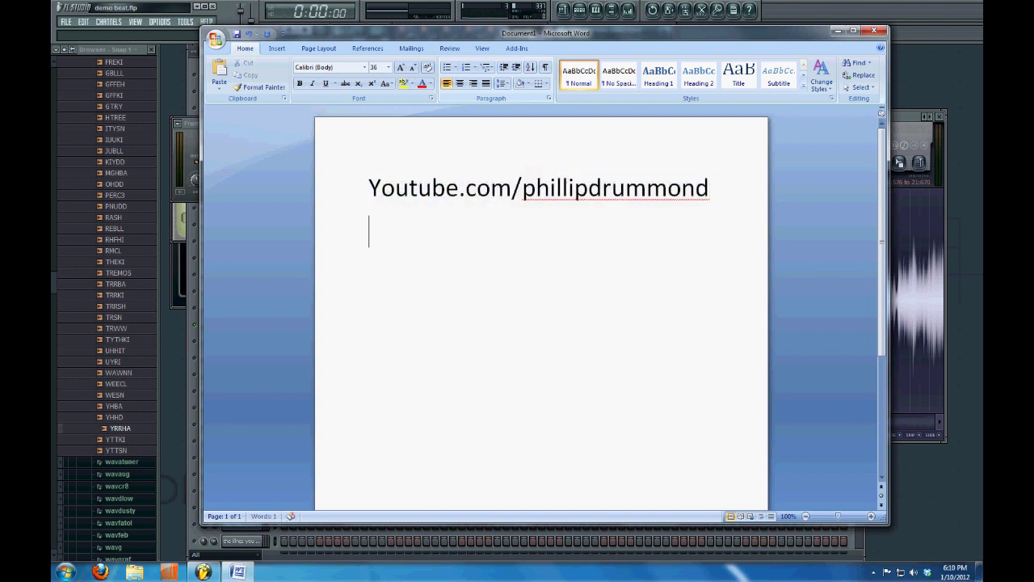
Add the producer's SoundCloud link on the next line, shrunk to 32 pt
text(soundlc)
key(BackSpace)
text(c)
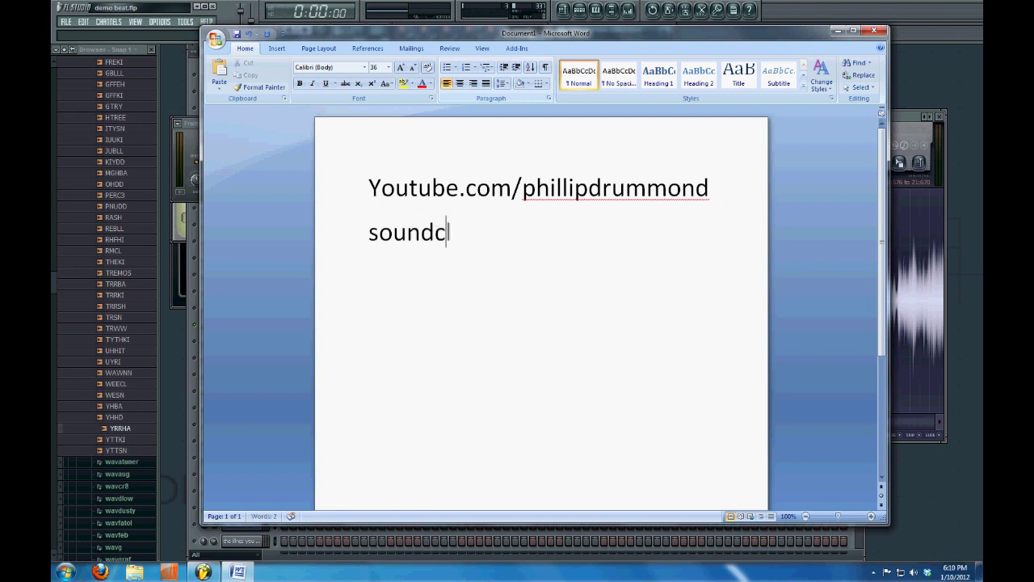
text(loud.com/p)
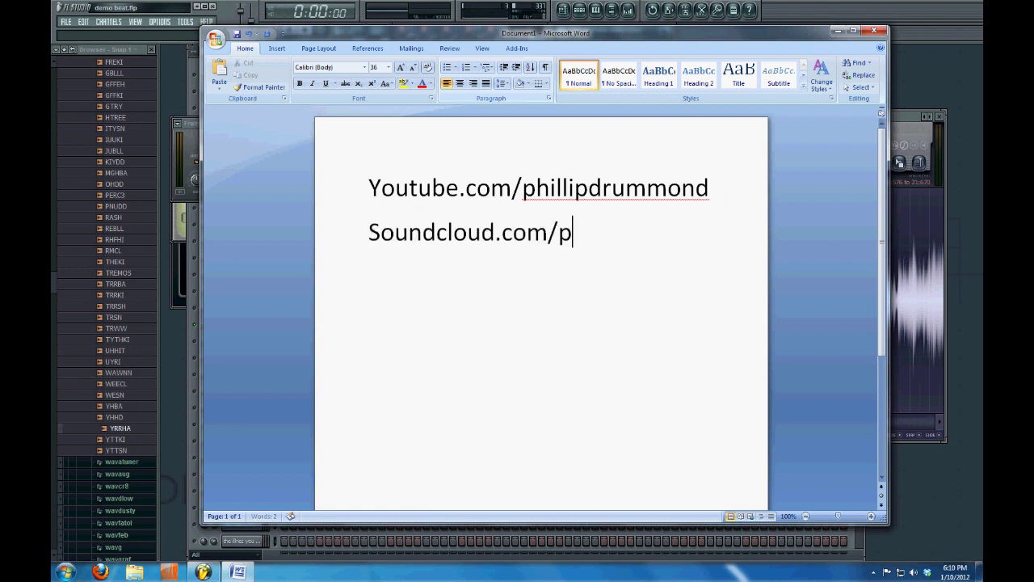
text(hillipdrummond)
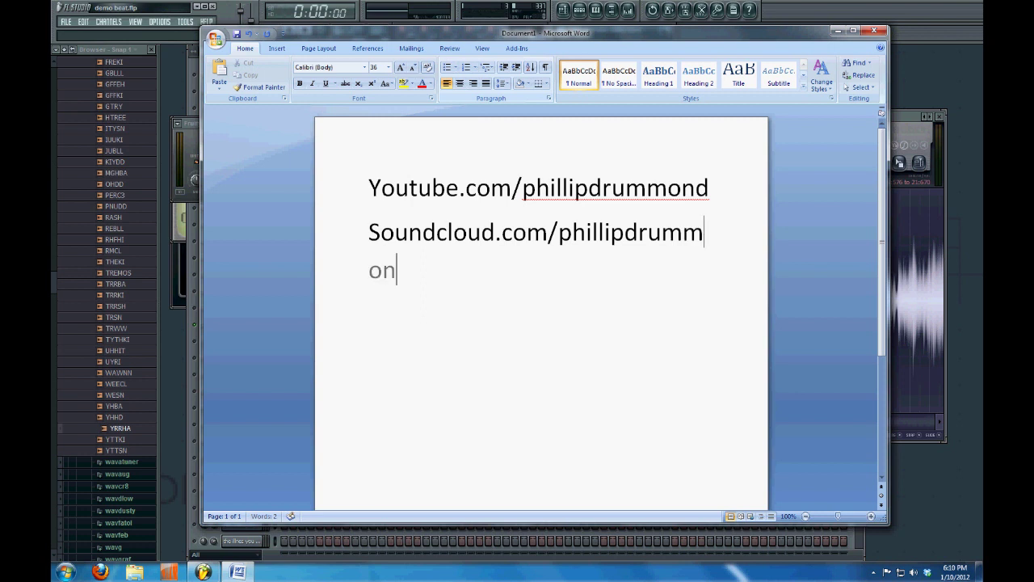
key(ctrl+shift+Left)
key(ctrl+shift+Left)
key(ctrl+shift+Left)
key(ctrl+shift+Left)
key(ctrl+shift+Left)
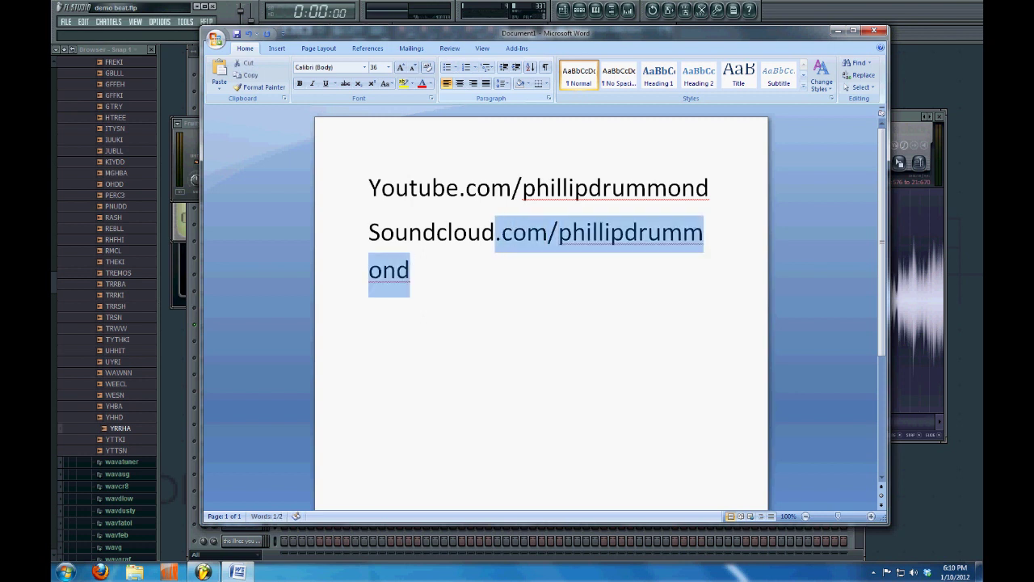
key(ctrl+bracketleft)
key(ctrl+bracketleft)
key(ctrl+bracketleft)
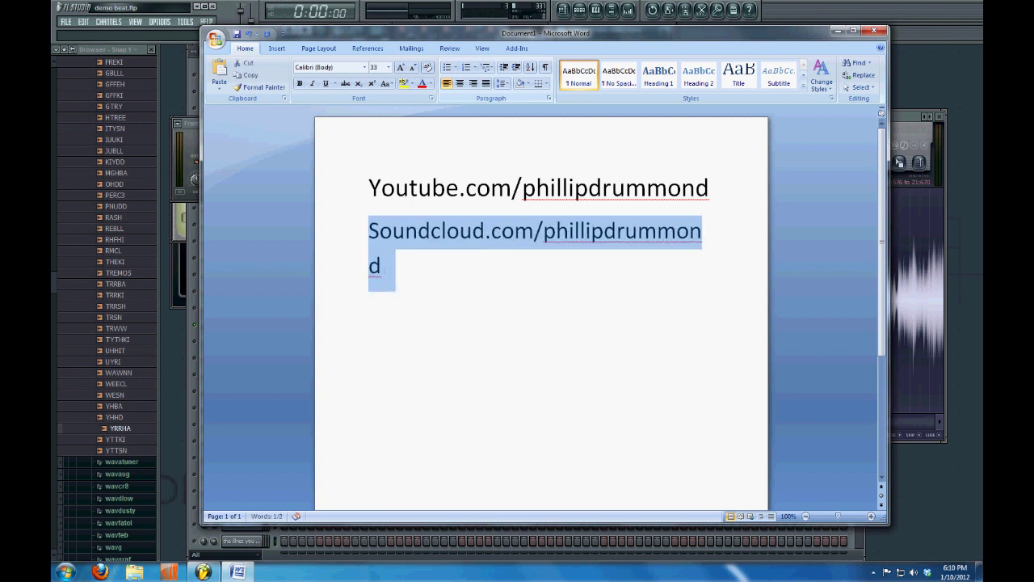
key(ctrl+bracketleft)
click(708, 231)
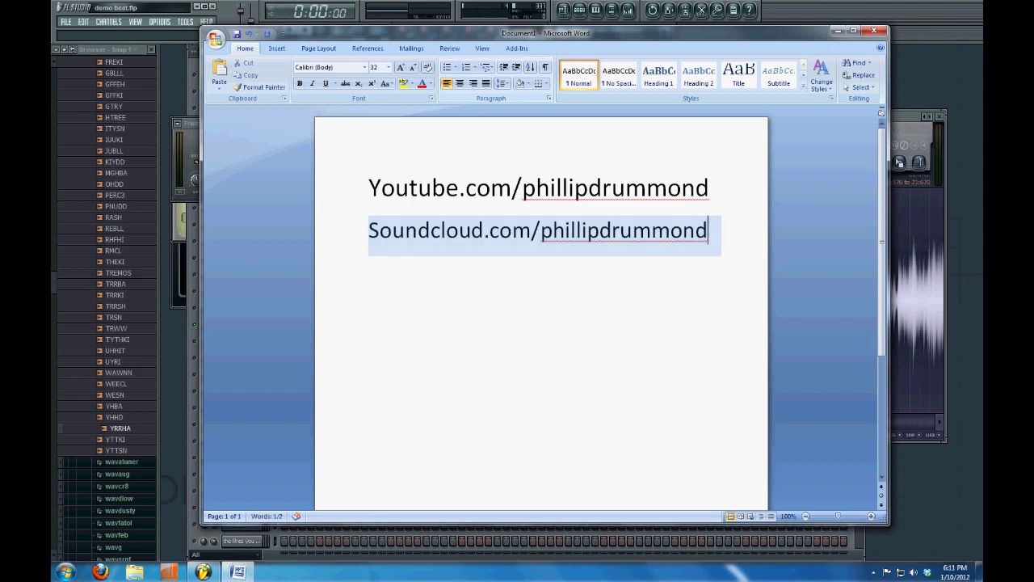
Type the producer's Bandcamp link, with the producer's subdomain before bandcamp.com
text(bandcamp.com)
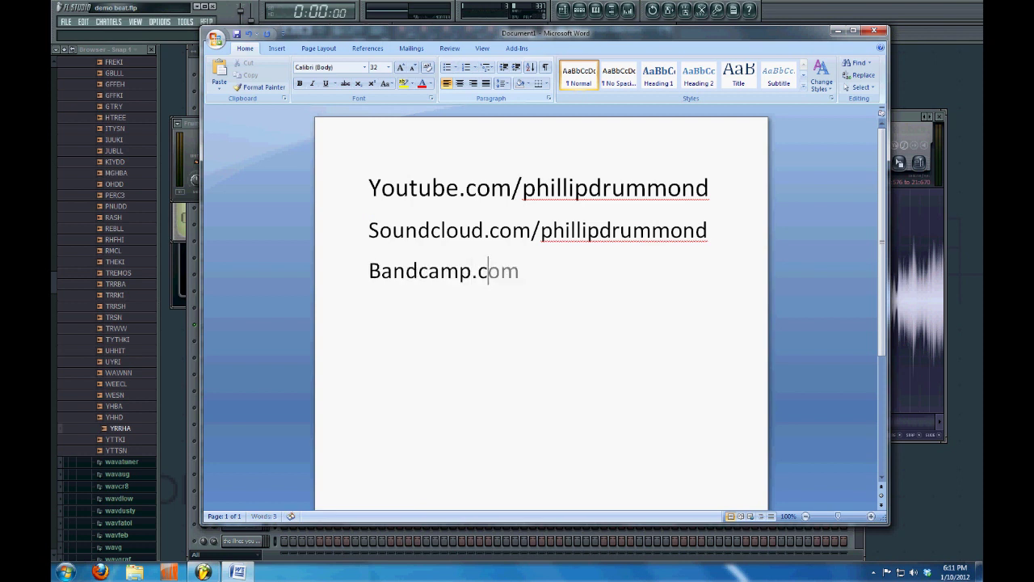
key(Left)
key(Left)
key(Left)
key(Left)
click(369, 271)
text(phillipdru)
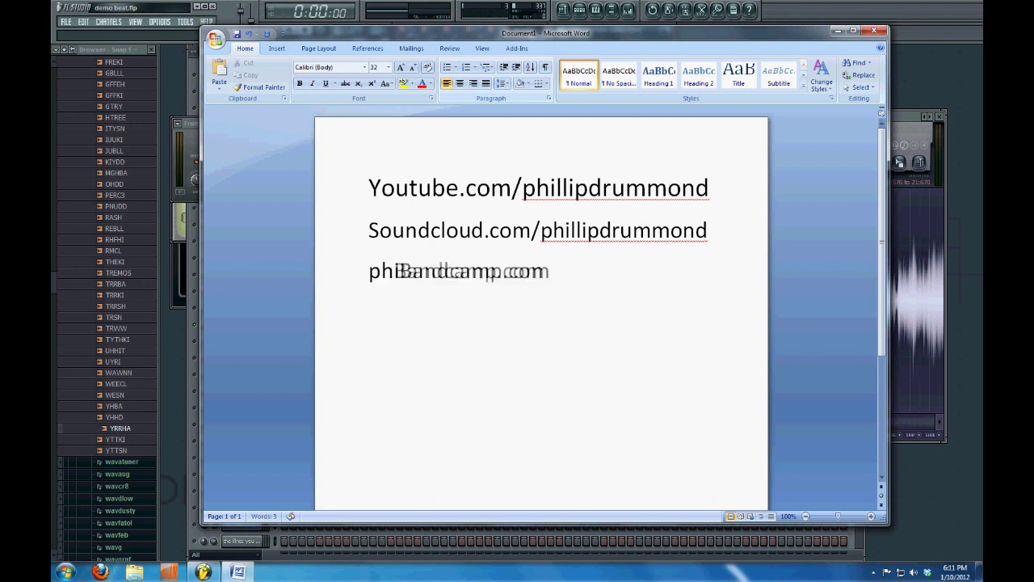
text(mmond.)
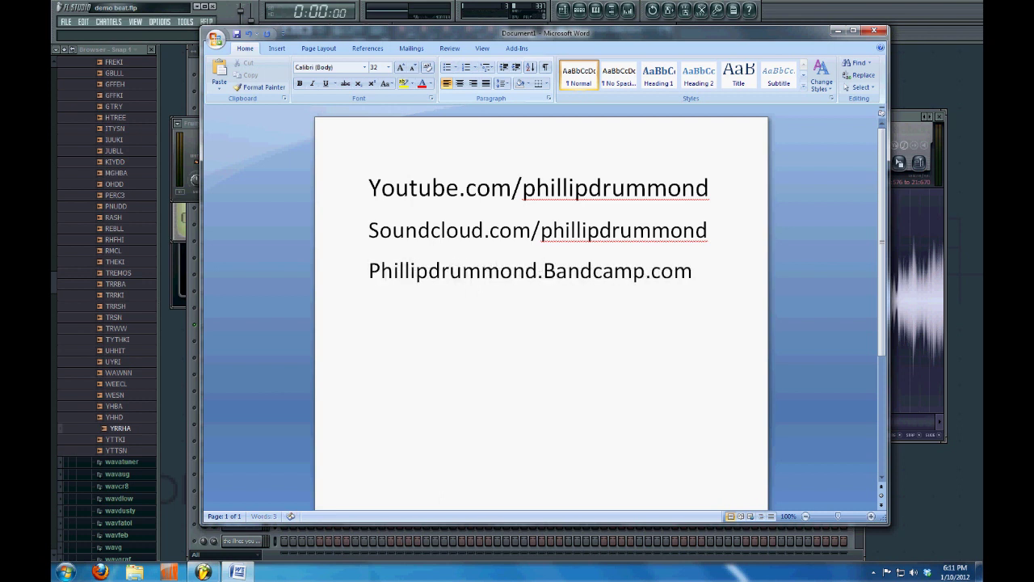
key(ctrl+Right)
key(ctrl+Right)
key(ctrl+Right)
Add lines for the producer's Facebook link, @ handle, website and contact e-mail
key(Return)
text(facebook.com/p)
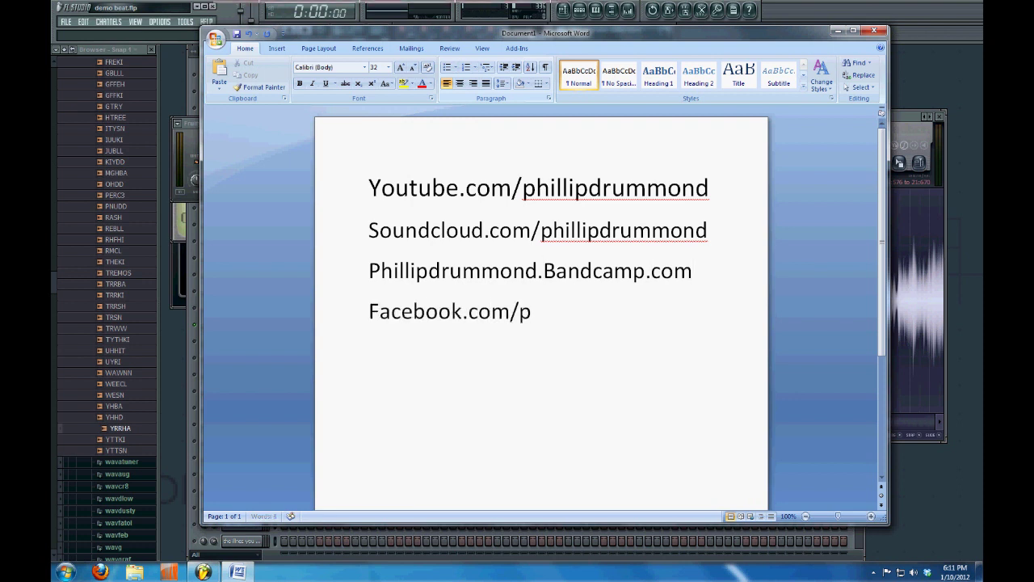
text(hilthydrummond)
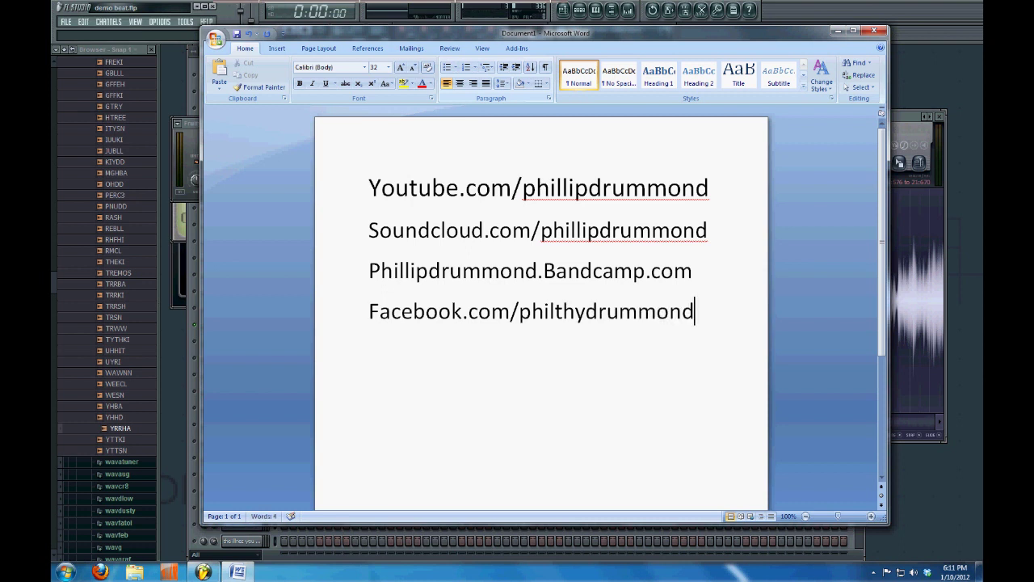
key(Return)
text(@philthydr)
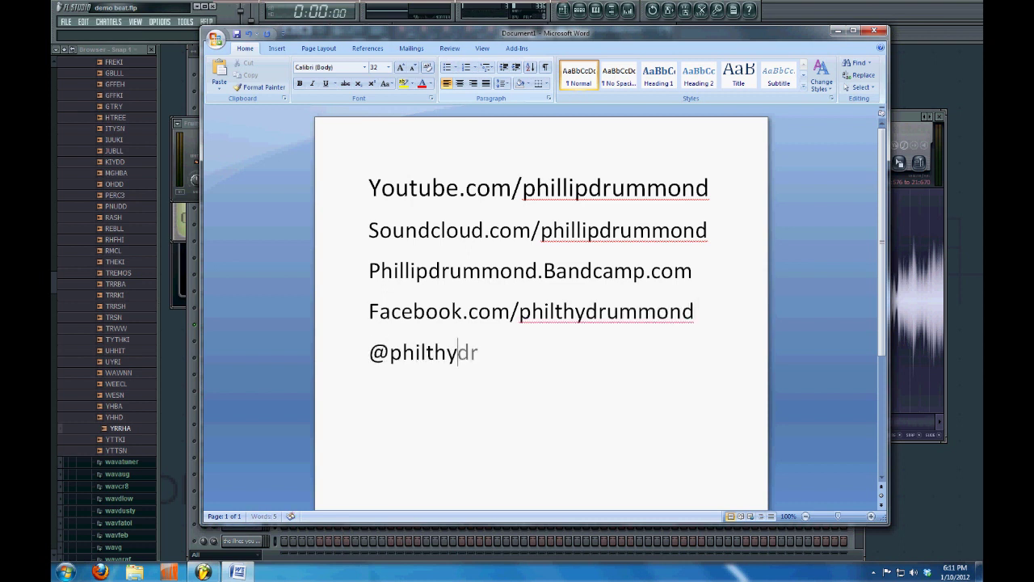
text(ummond)
key(Return)
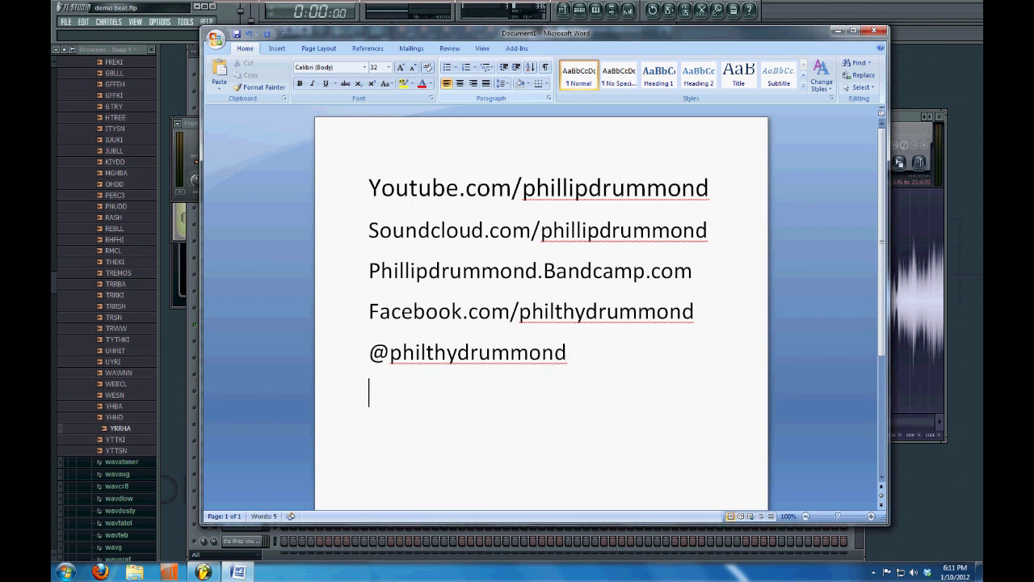
text(philthybeat)
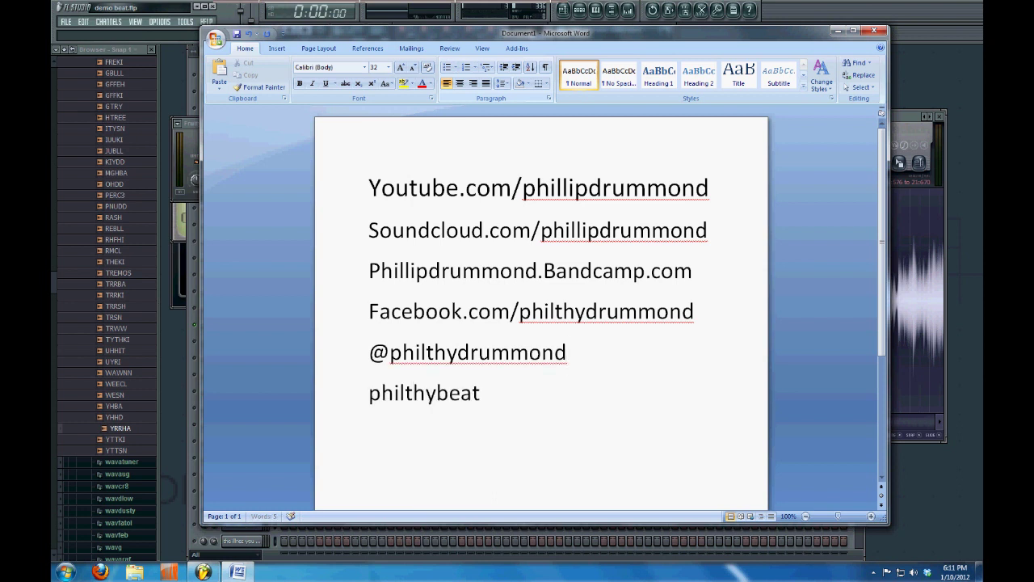
text(s.com)
key(Return)
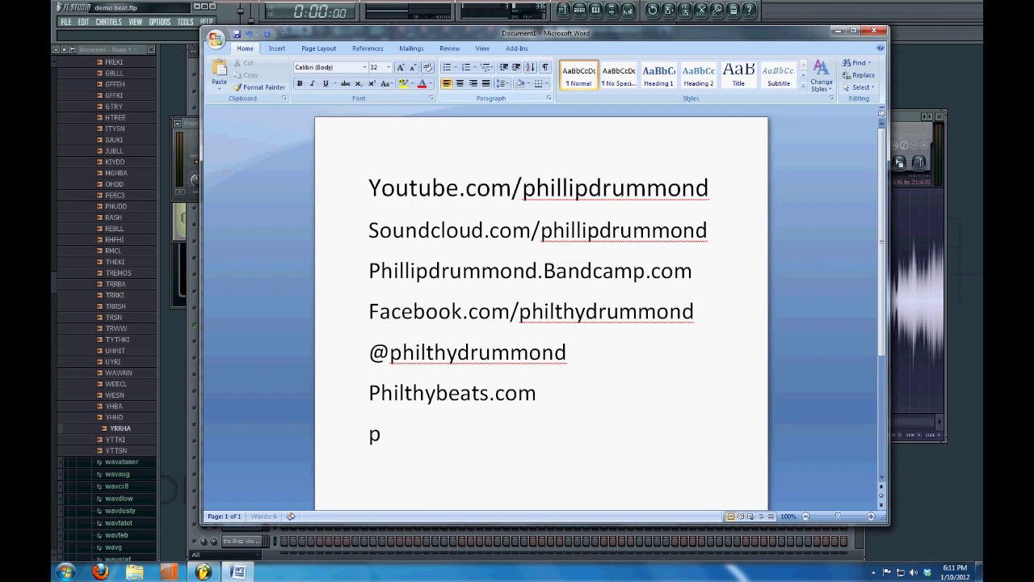
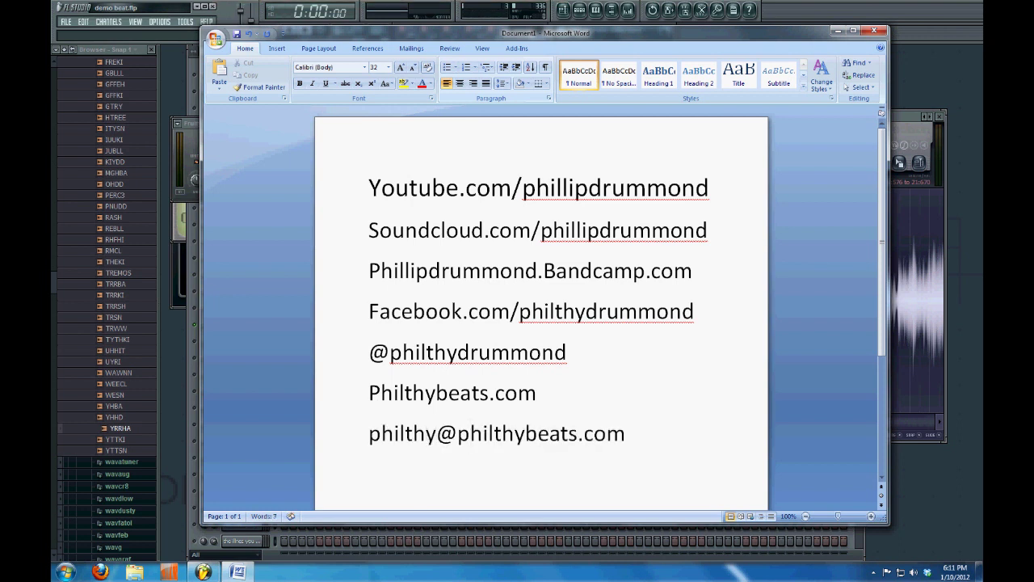